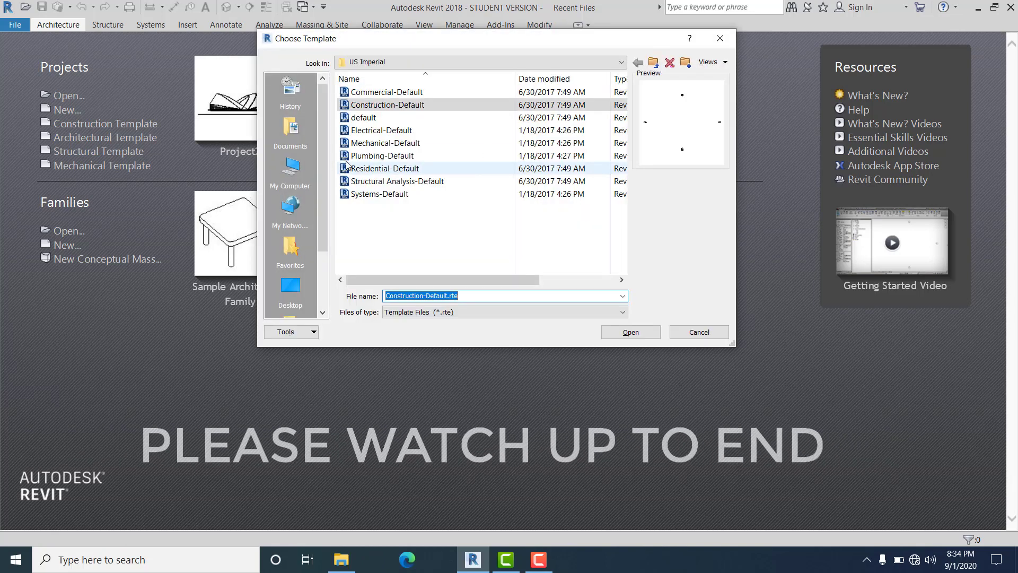
Create a new project from the DefaultMetric.rte template in the US Metric templates folder.
{"action": "left_click", "coordinate": [414, 64]}
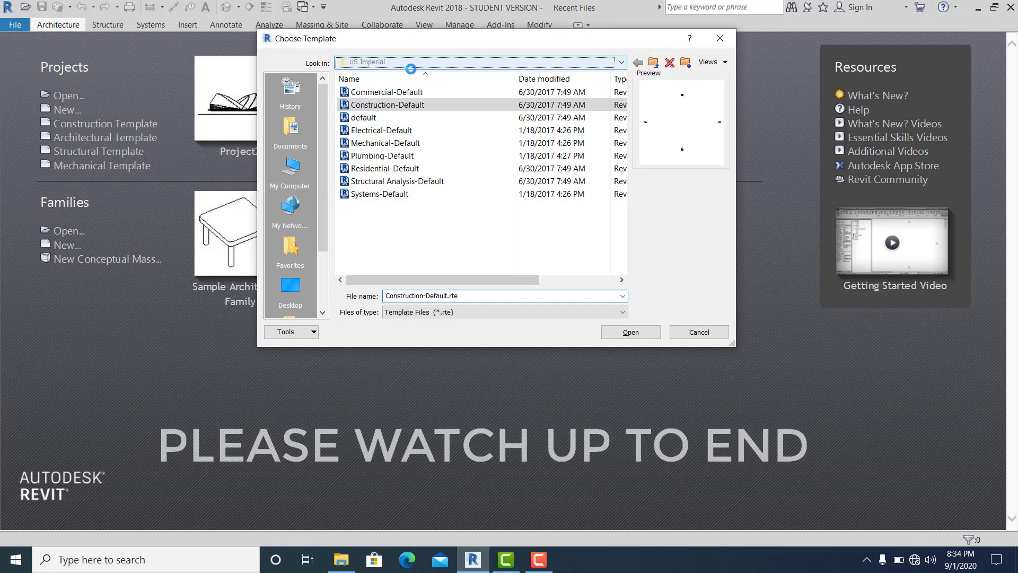
{"action": "left_click", "coordinate": [427, 138]}
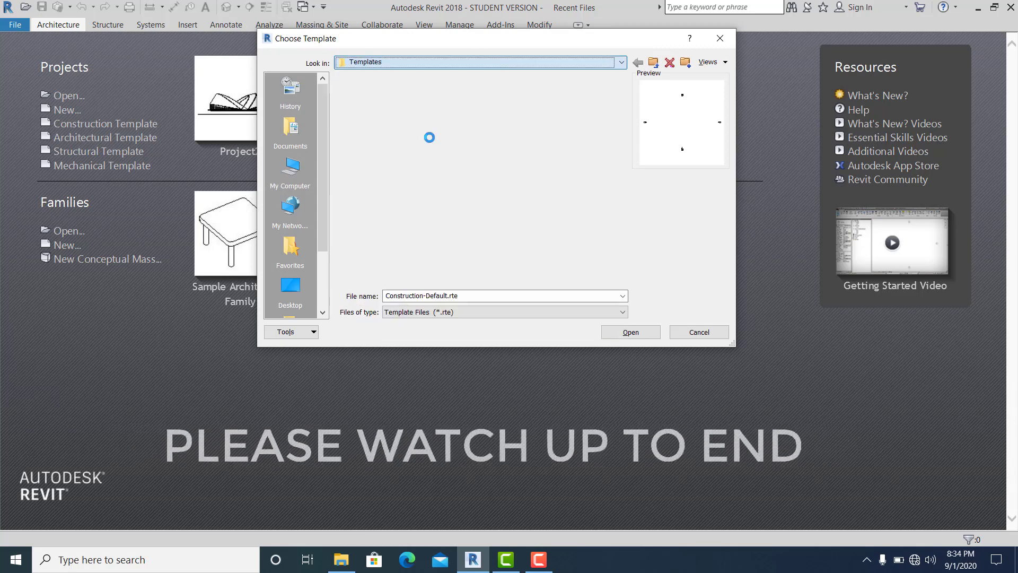
{"action": "double_click", "coordinate": [394, 119]}
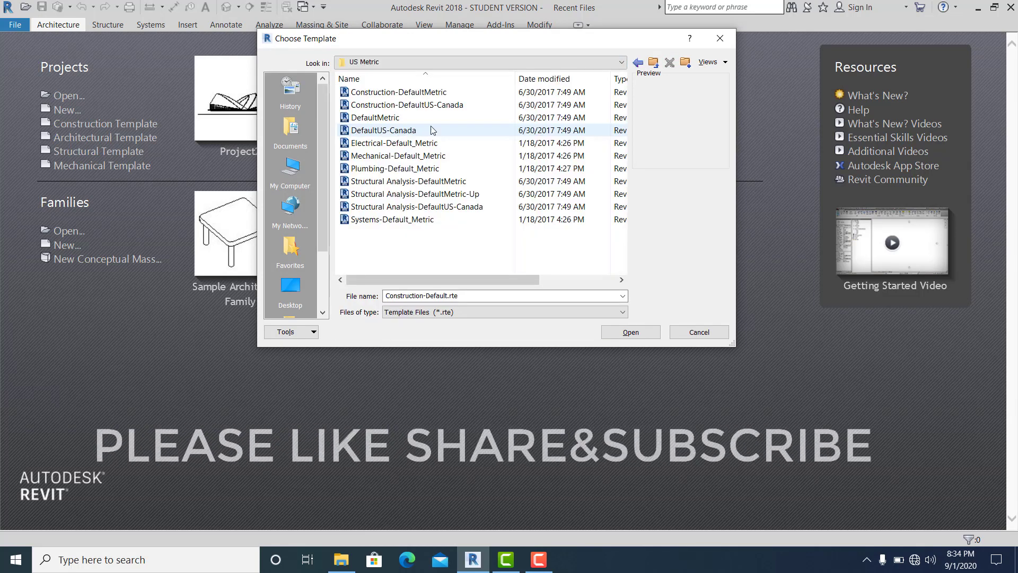
{"action": "left_click", "coordinate": [413, 118]}
{"action": "left_click", "coordinate": [605, 332]}
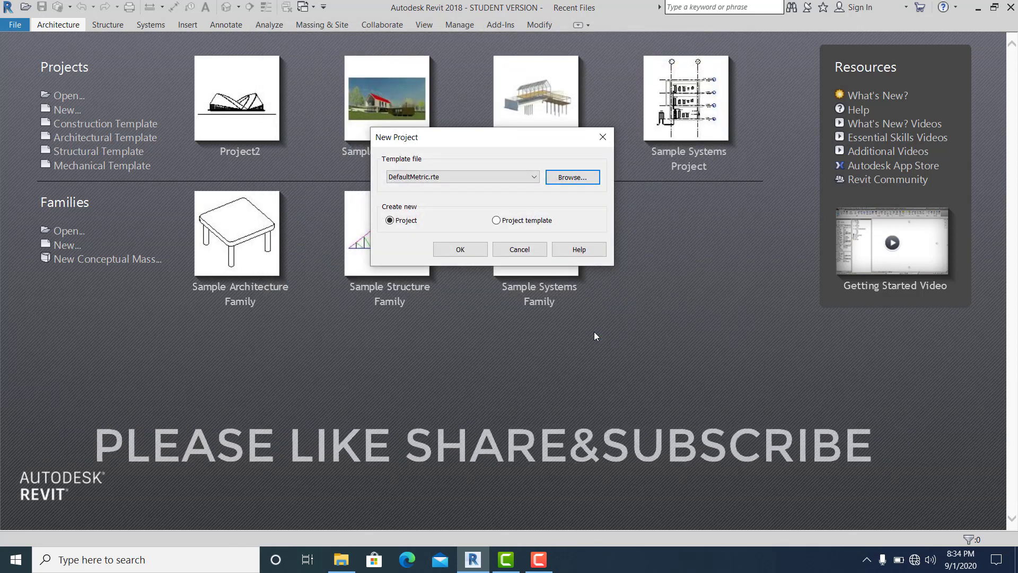
{"action": "left_click", "coordinate": [465, 251]}
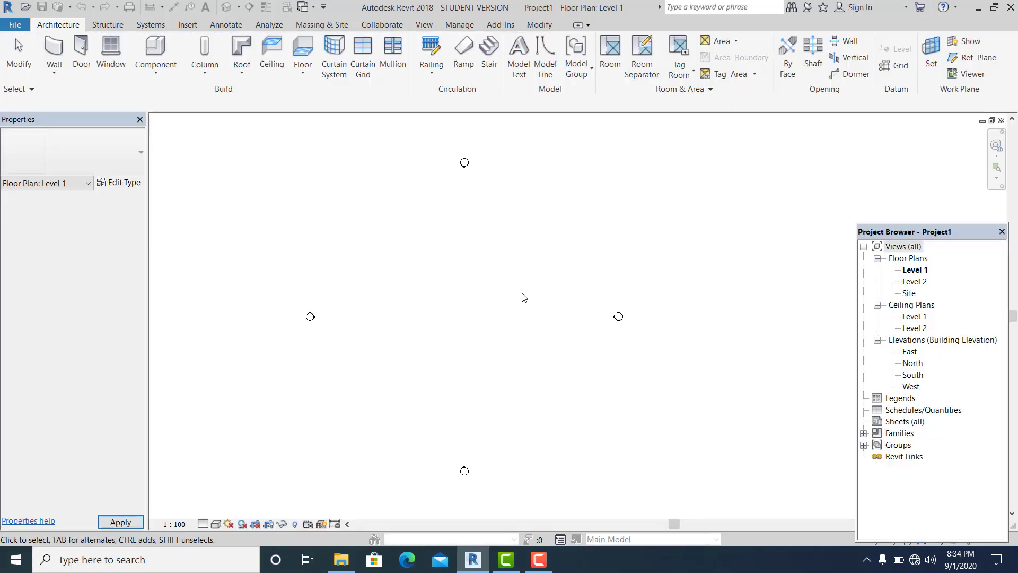
Draw a horizontal reference plane running through the west and east elevation markers and name it 1.
{"action": "middle_click_drag", "start_coordinate": [517, 319], "coordinate": [546, 303]}
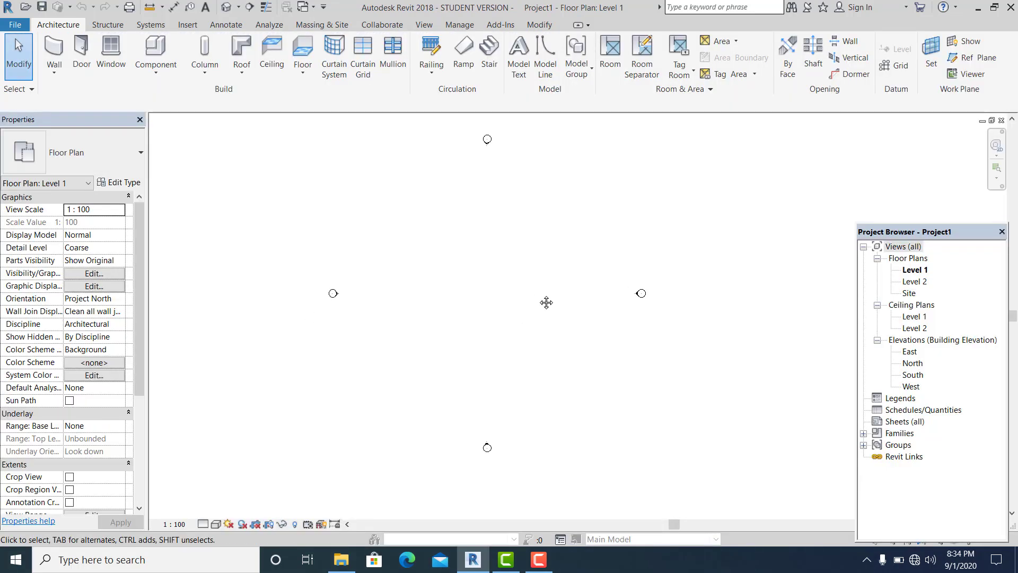
{"action": "scroll", "coordinate": [469, 324], "scroll_direction": "up", "scroll_amount": 1}
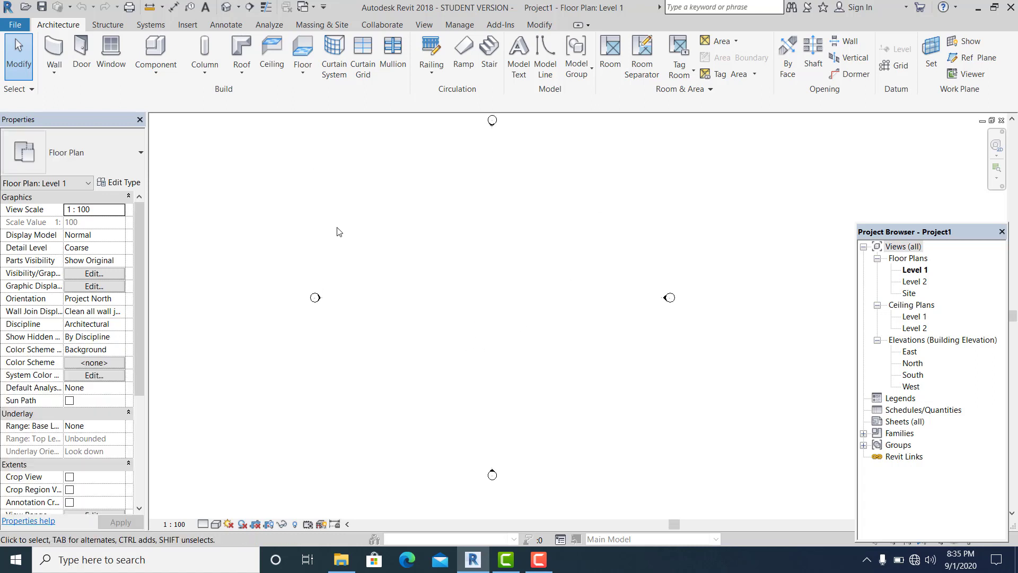
{"action": "middle_click_drag", "start_coordinate": [460, 243], "coordinate": [441, 251]}
{"action": "key", "text": "r"}
{"action": "key", "text": "p"}
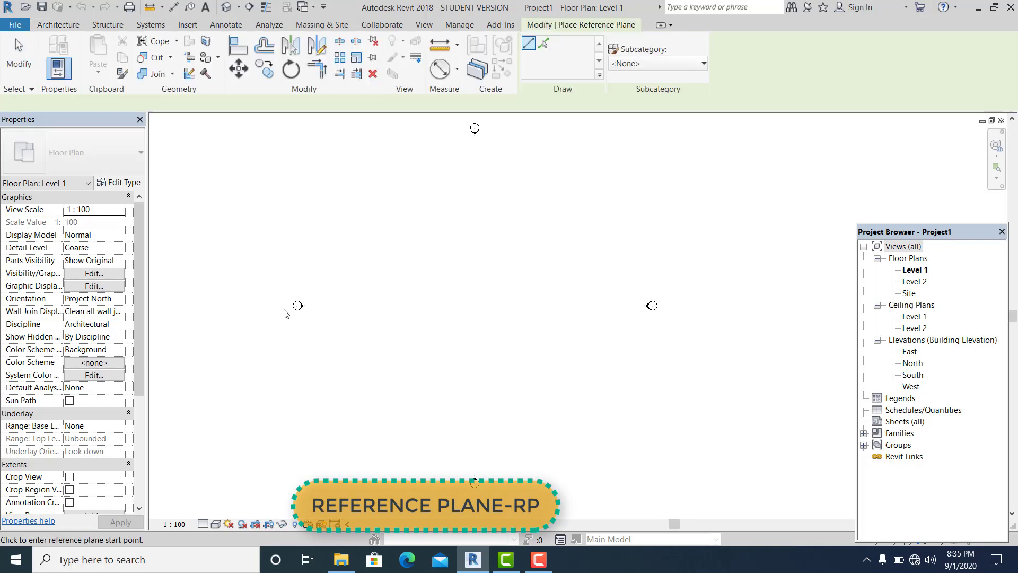
{"action": "left_click", "coordinate": [285, 305]}
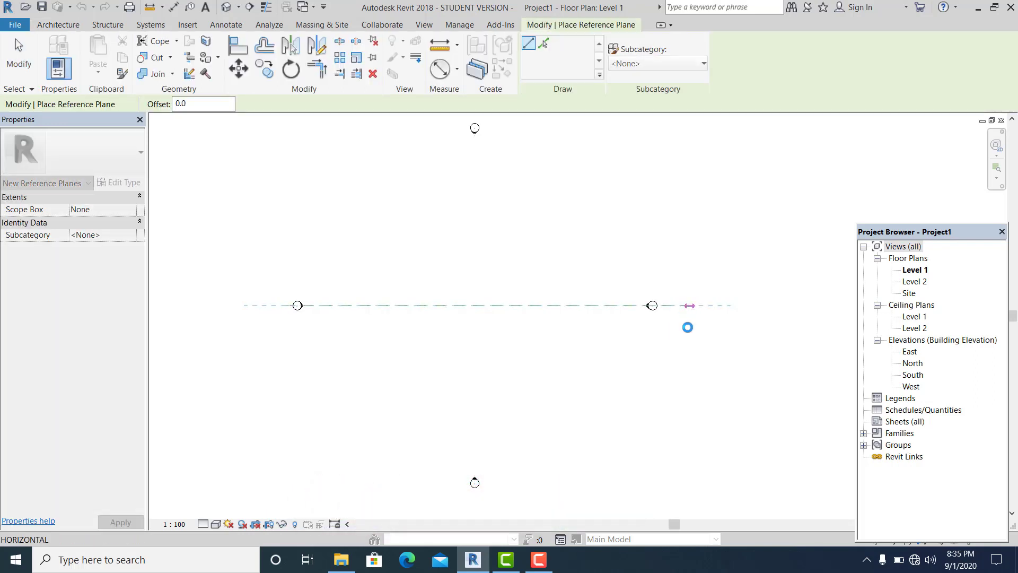
{"action": "left_click", "coordinate": [684, 277]}
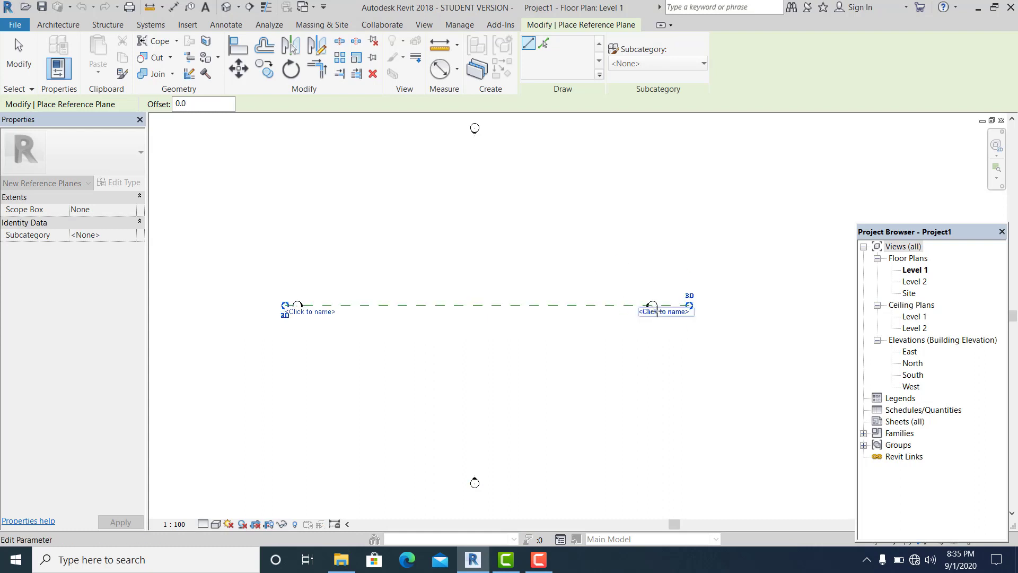
{"action": "left_click", "coordinate": [665, 311]}
{"action": "type", "text": "1"}
{"action": "key", "text": "Return"}
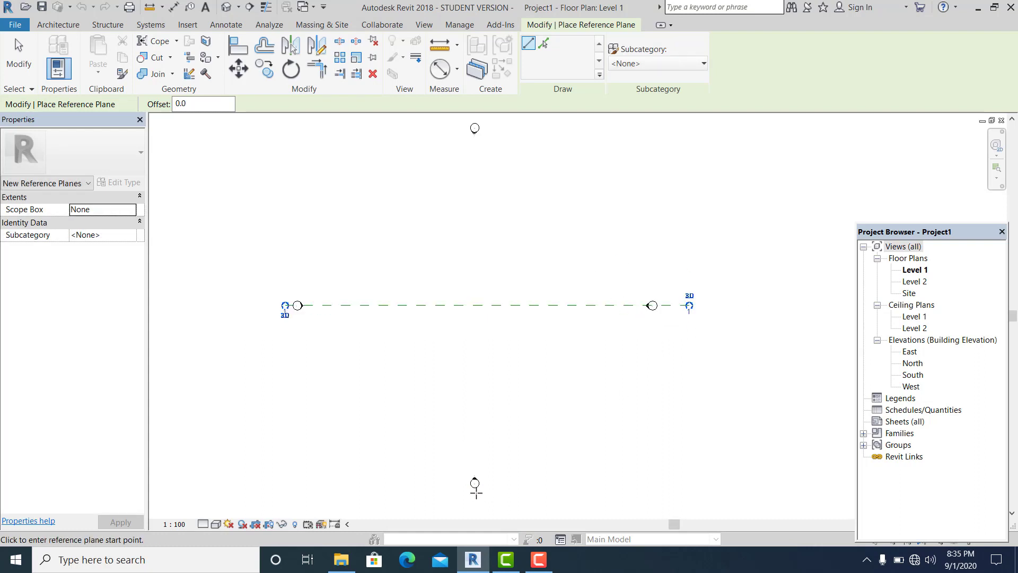
Draw a vertical reference plane through the south and north elevation markers and name it 2.
{"action": "left_click", "coordinate": [476, 492]}
{"action": "left_click", "coordinate": [476, 119]}
{"action": "left_click", "coordinate": [484, 144]}
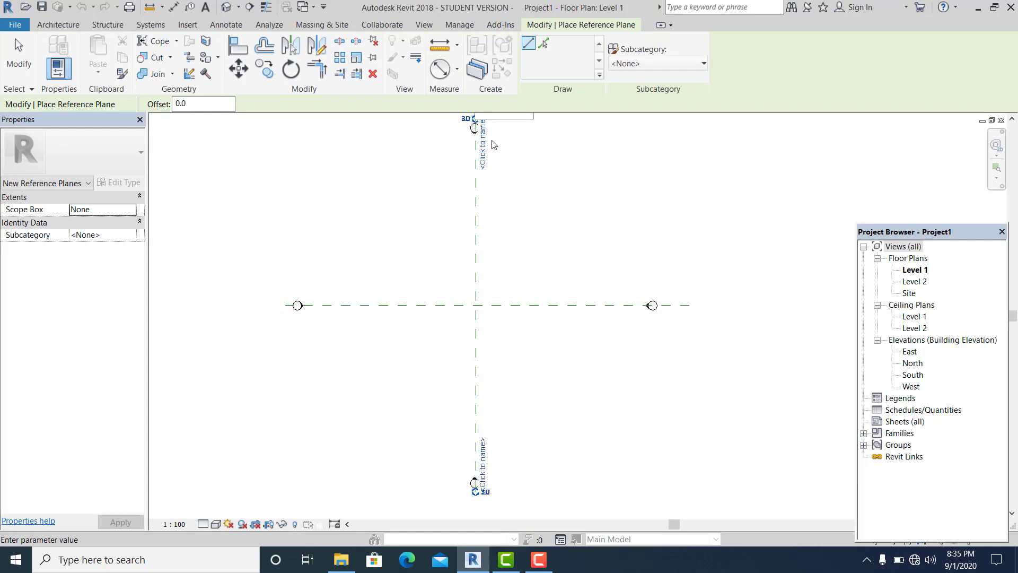
{"action": "type", "text": "2"}
{"action": "key", "text": "Return"}
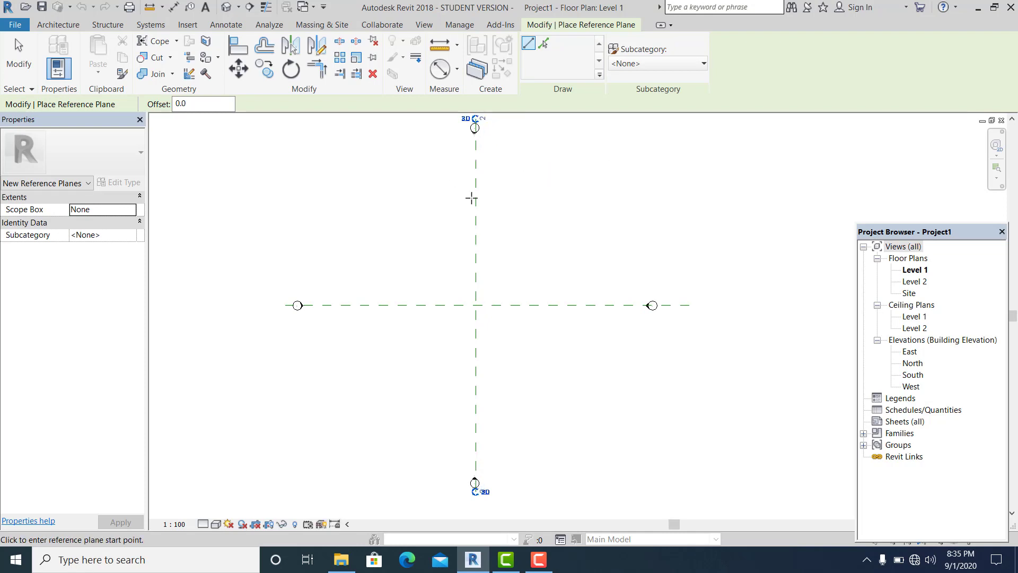
{"action": "key", "text": "Escape"}
{"action": "key", "text": "Escape"}
{"action": "scroll", "coordinate": [523, 259], "scroll_direction": "down", "scroll_amount": 1}
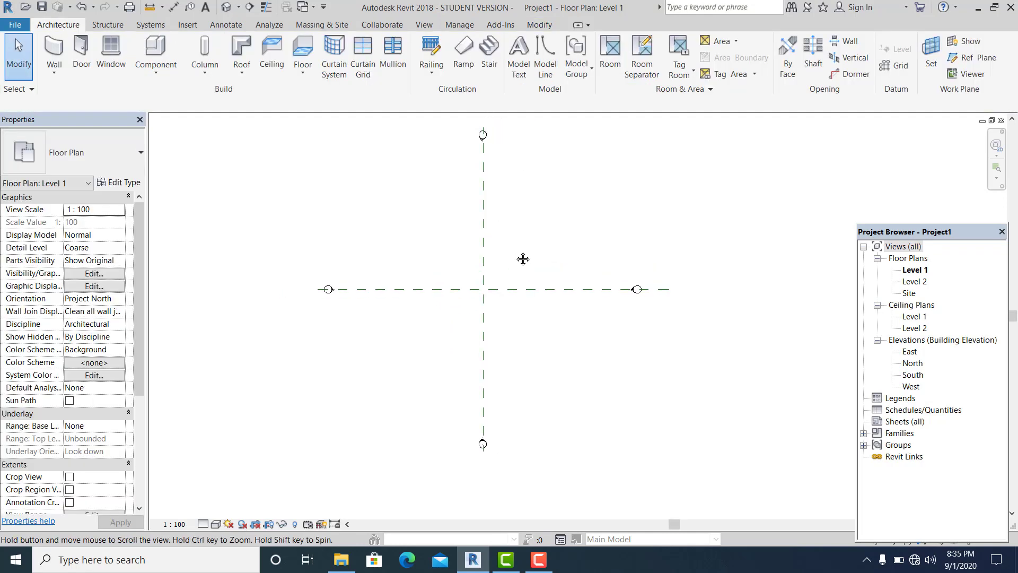
{"action": "middle_click_drag", "start_coordinate": [523, 259], "coordinate": [519, 260]}
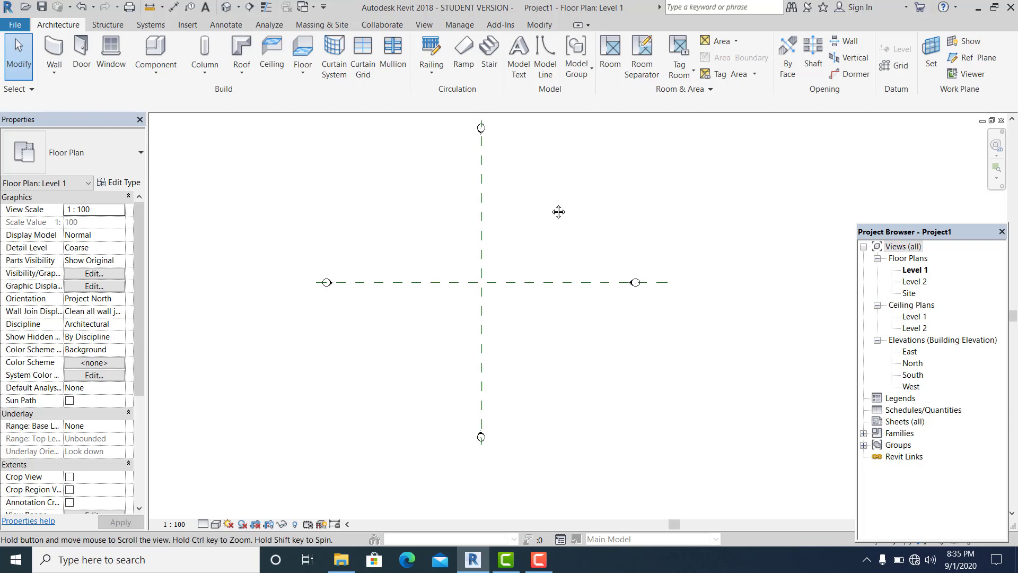
{"action": "middle_click_drag", "start_coordinate": [554, 222], "coordinate": [558, 222]}
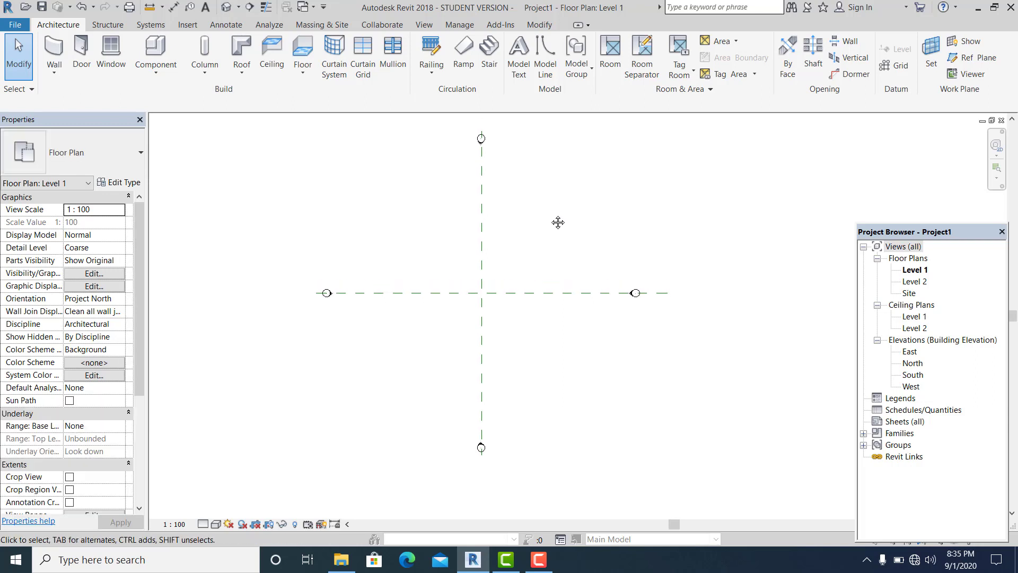
{"action": "middle_click_drag", "start_coordinate": [551, 218], "coordinate": [546, 222]}
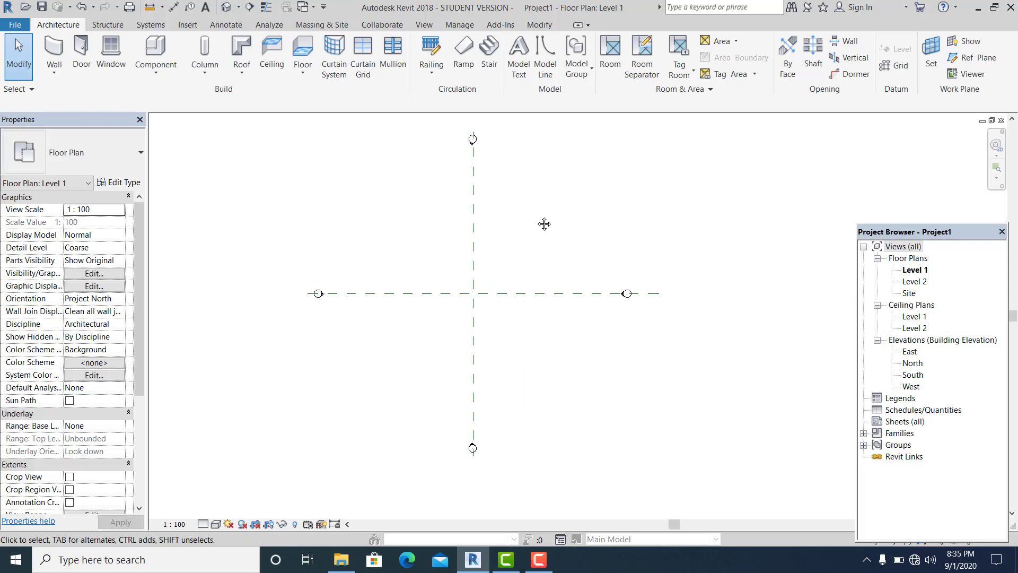
{"action": "middle_click_drag", "start_coordinate": [545, 224], "coordinate": [556, 220]}
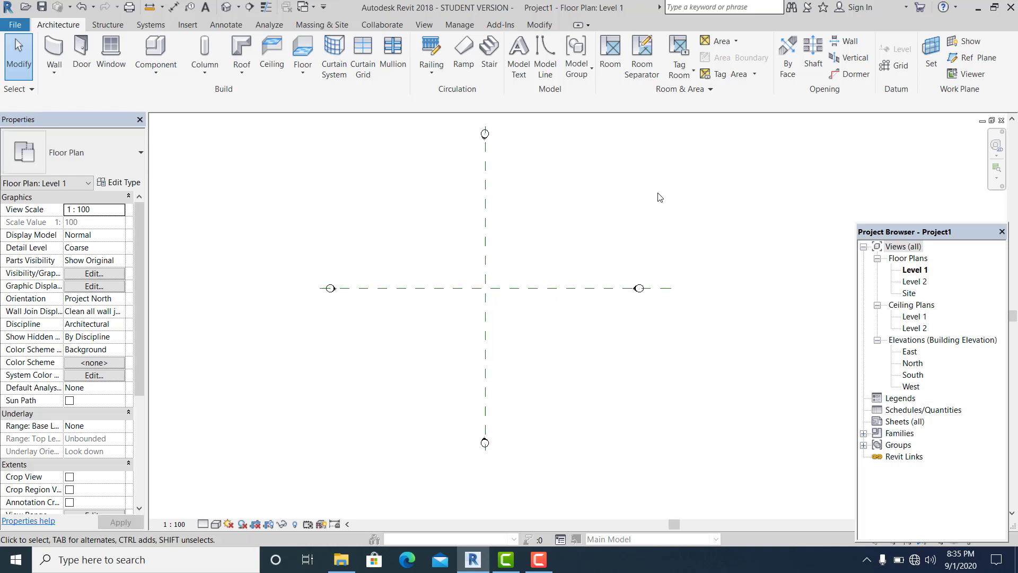
Open the South elevation and extend the Level 1 and Level 2 lines outward at both ends.
{"action": "double_click", "coordinate": [913, 375]}
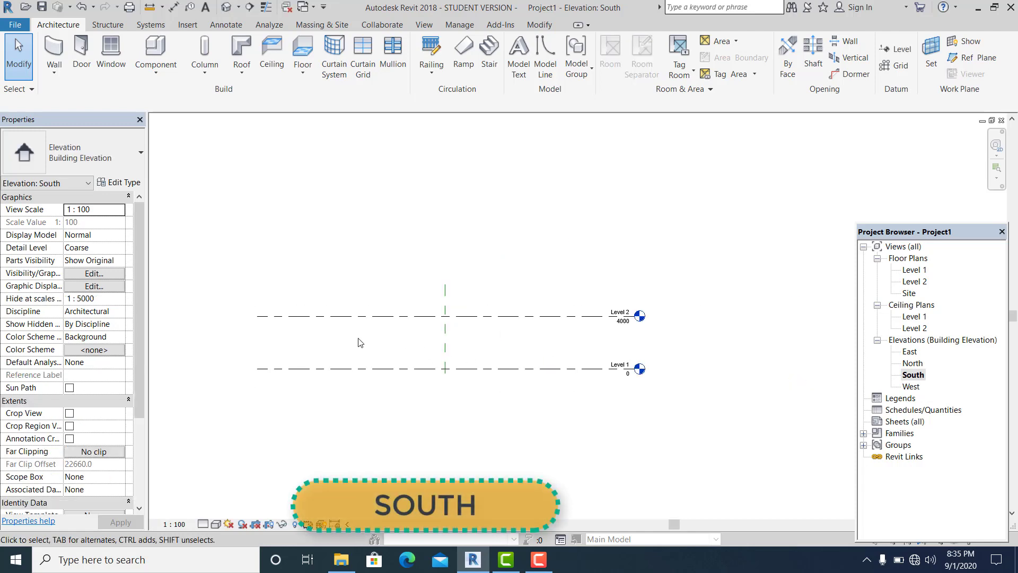
{"action": "middle_click_drag", "start_coordinate": [357, 341], "coordinate": [365, 317]}
{"action": "left_click", "coordinate": [594, 286]}
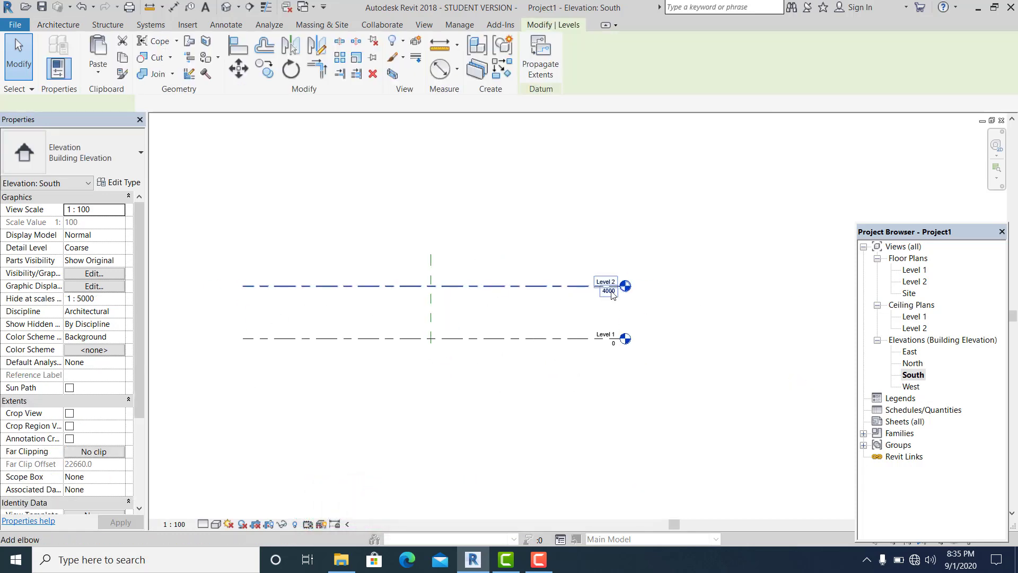
{"action": "left_click_drag", "start_coordinate": [620, 291], "coordinate": [828, 285]}
{"action": "left_click", "coordinate": [586, 437]}
{"action": "middle_click_drag", "start_coordinate": [472, 412], "coordinate": [635, 408]}
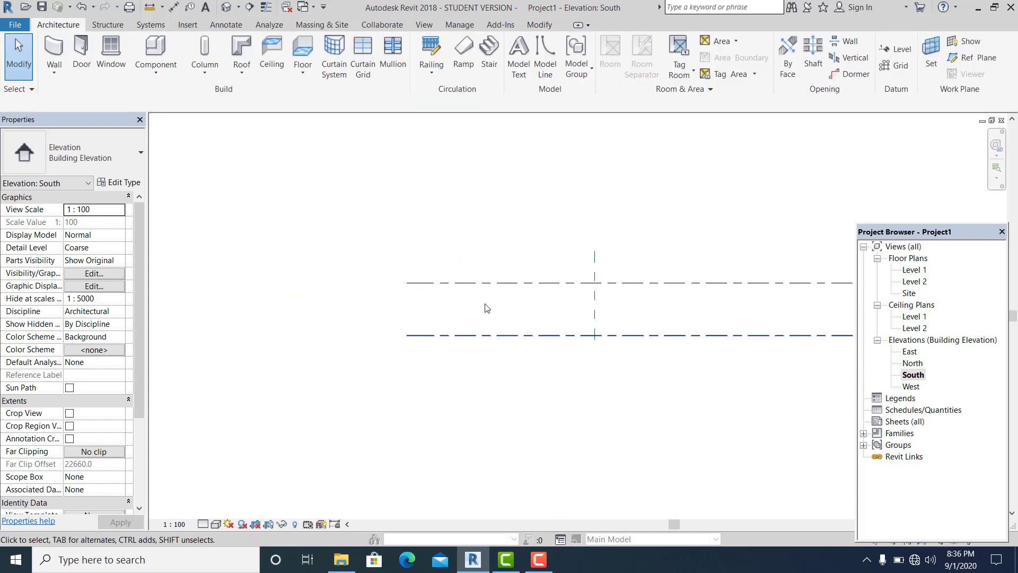
{"action": "left_click", "coordinate": [411, 284]}
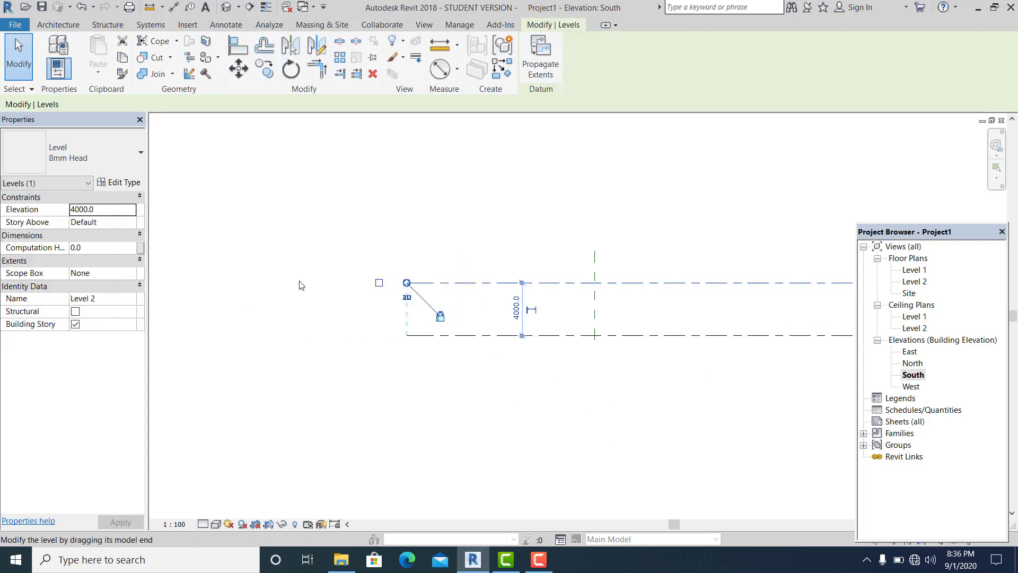
{"action": "left_click_drag", "start_coordinate": [300, 285], "coordinate": [181, 283]}
{"action": "left_click", "coordinate": [385, 227]}
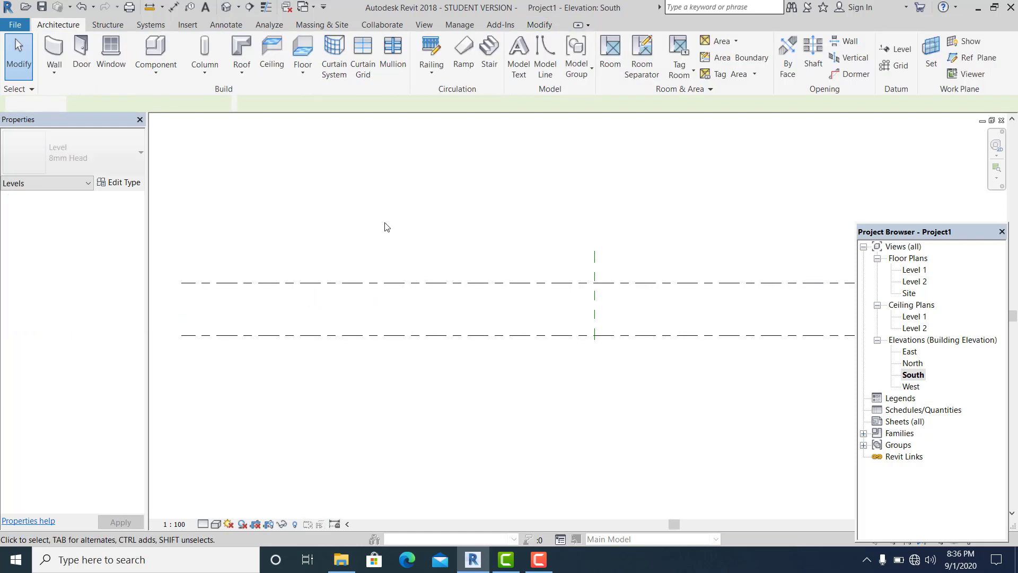
Set the distance between Level 1 and Level 2 to 4200 mm.
{"action": "scroll", "coordinate": [429, 331], "scroll_direction": "down", "scroll_amount": 2}
{"action": "middle_click_drag", "start_coordinate": [429, 331], "coordinate": [324, 311]}
{"action": "scroll", "coordinate": [324, 311], "scroll_direction": "down", "scroll_amount": 1}
{"action": "middle_click_drag", "start_coordinate": [384, 323], "coordinate": [403, 345]}
{"action": "scroll", "coordinate": [403, 344], "scroll_direction": "up", "scroll_amount": 1}
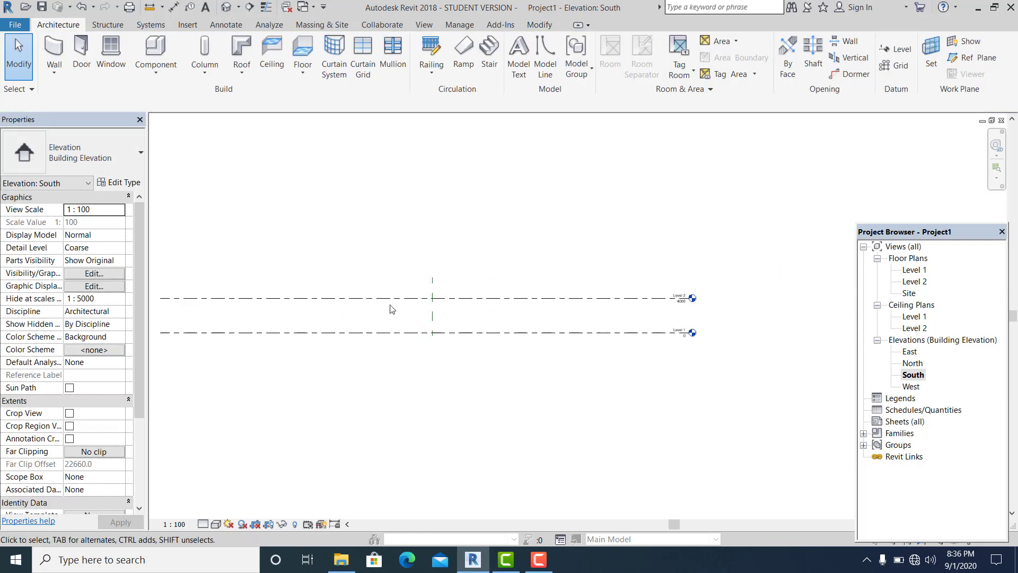
{"action": "left_click", "coordinate": [263, 298]}
{"action": "left_click", "coordinate": [257, 307]}
{"action": "type", "text": "4"}
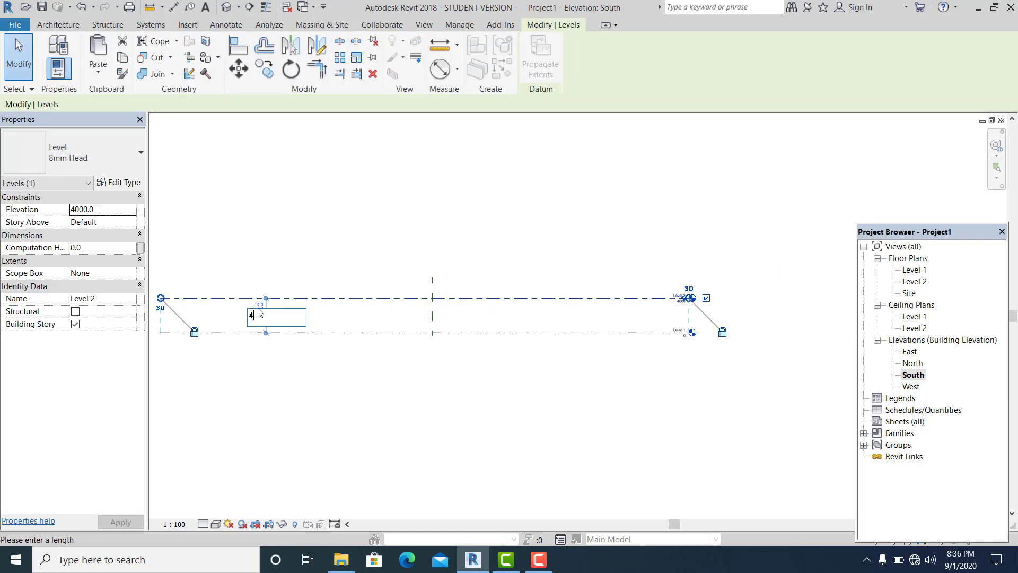
{"action": "type", "text": "200"}
{"action": "key", "text": "Return"}
{"action": "left_click", "coordinate": [311, 371]}
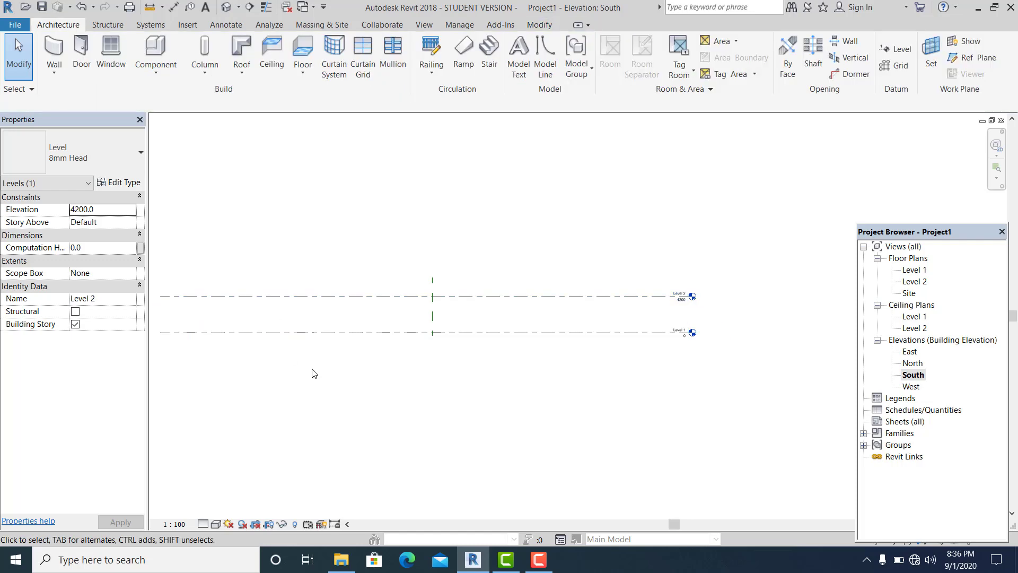
Create three more levels above Level 2 with Create Similar, each picked at an offset of 4200 mm.
{"action": "left_click", "coordinate": [459, 292]}
{"action": "right_click", "coordinate": [459, 293]}
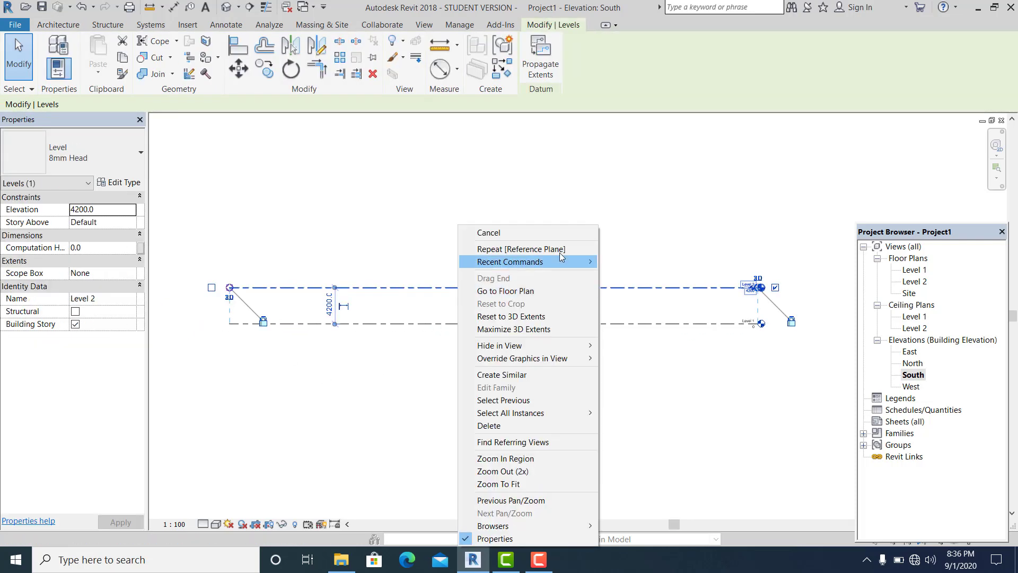
{"action": "left_click", "coordinate": [510, 376]}
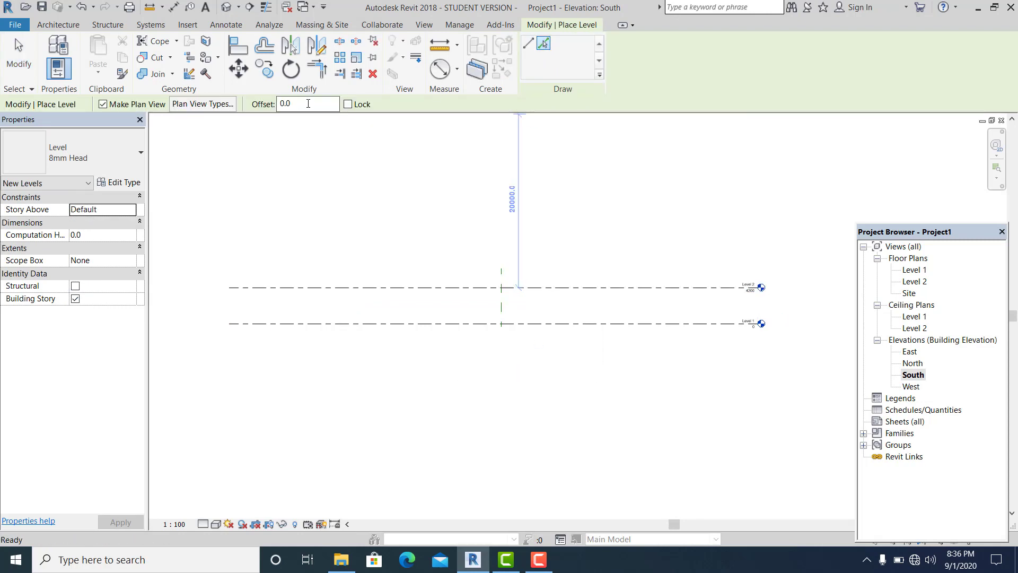
{"action": "type", "text": "200"}
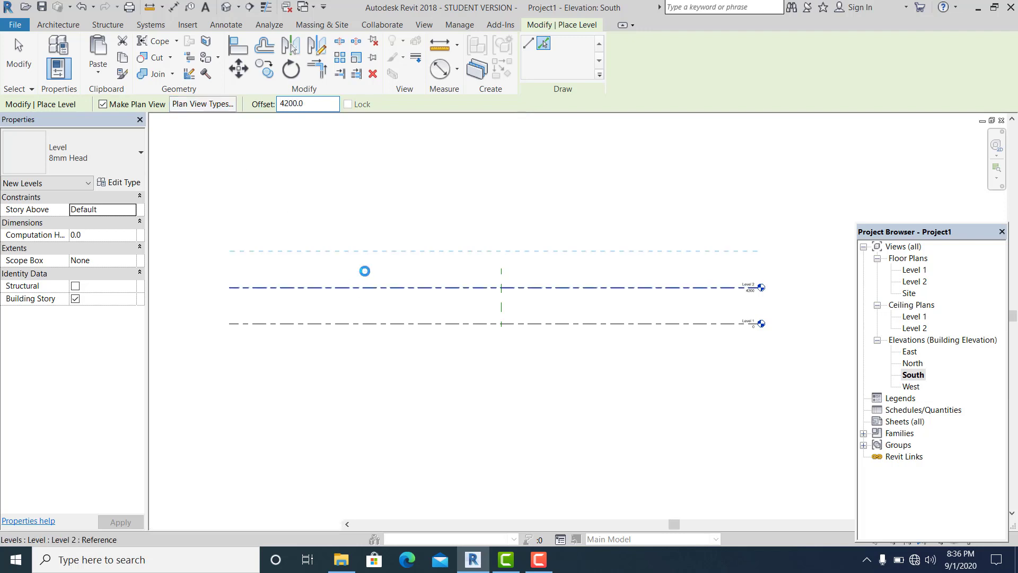
{"action": "left_click", "coordinate": [371, 263]}
{"action": "left_click", "coordinate": [382, 251]}
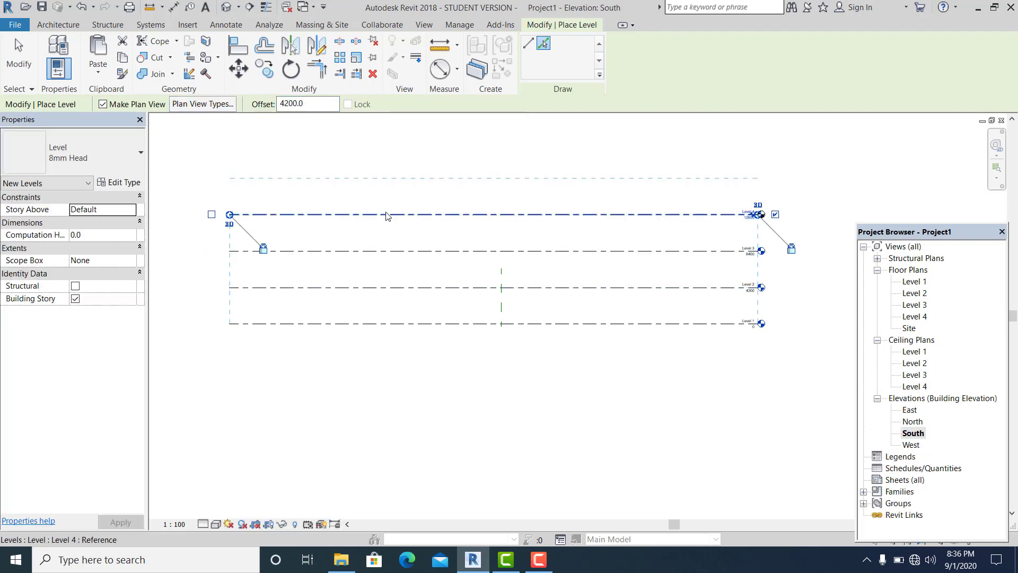
{"action": "left_click", "coordinate": [387, 214]}
{"action": "left_click", "coordinate": [27, 68]}
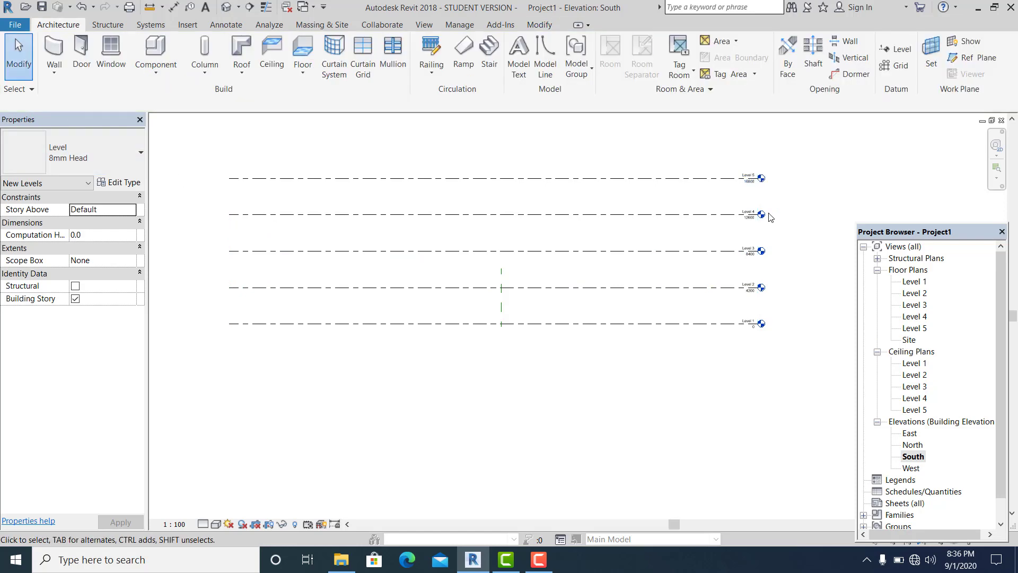
Examine the stacked levels and their elevation labels in the South elevation.
{"action": "scroll", "coordinate": [762, 192], "scroll_direction": "up", "scroll_amount": 3}
{"action": "scroll", "coordinate": [761, 189], "scroll_direction": "down", "scroll_amount": 4}
{"action": "middle_click_drag", "start_coordinate": [510, 259], "coordinate": [480, 305]}
{"action": "scroll", "coordinate": [481, 305], "scroll_direction": "up", "scroll_amount": 3}
{"action": "middle_click_drag", "start_coordinate": [502, 337], "coordinate": [488, 334]}
{"action": "scroll", "coordinate": [489, 334], "scroll_direction": "down", "scroll_amount": 3}
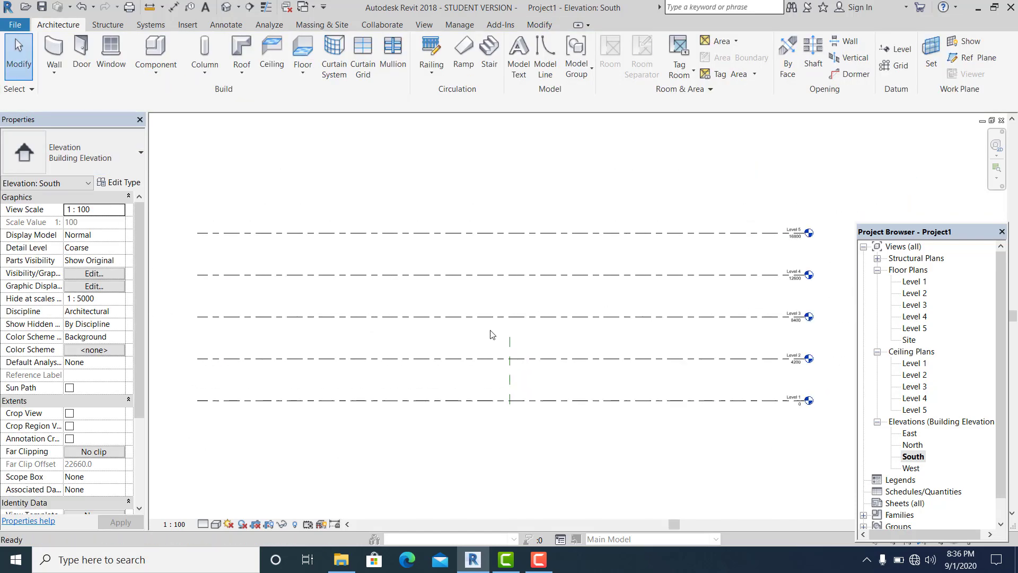
{"action": "middle_click_drag", "start_coordinate": [491, 278], "coordinate": [500, 273]}
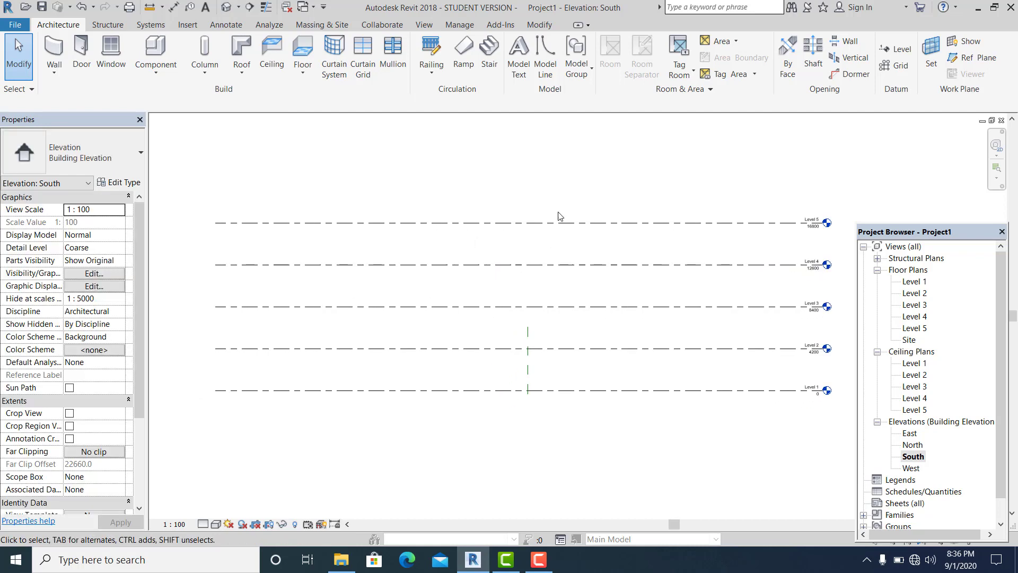
{"action": "middle_click_drag", "start_coordinate": [552, 304], "coordinate": [552, 306]}
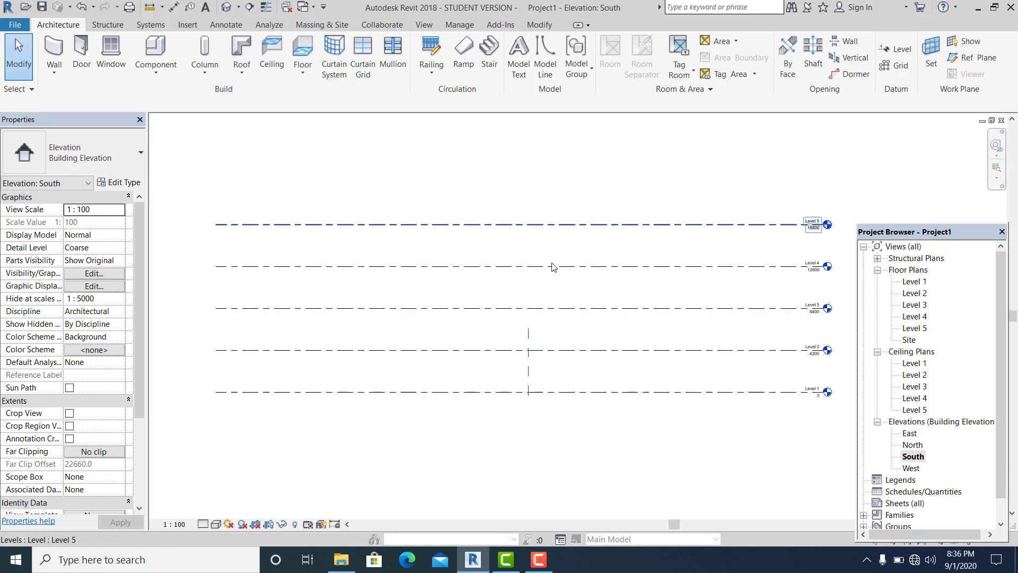
{"action": "middle_click_drag", "start_coordinate": [561, 277], "coordinate": [539, 284]}
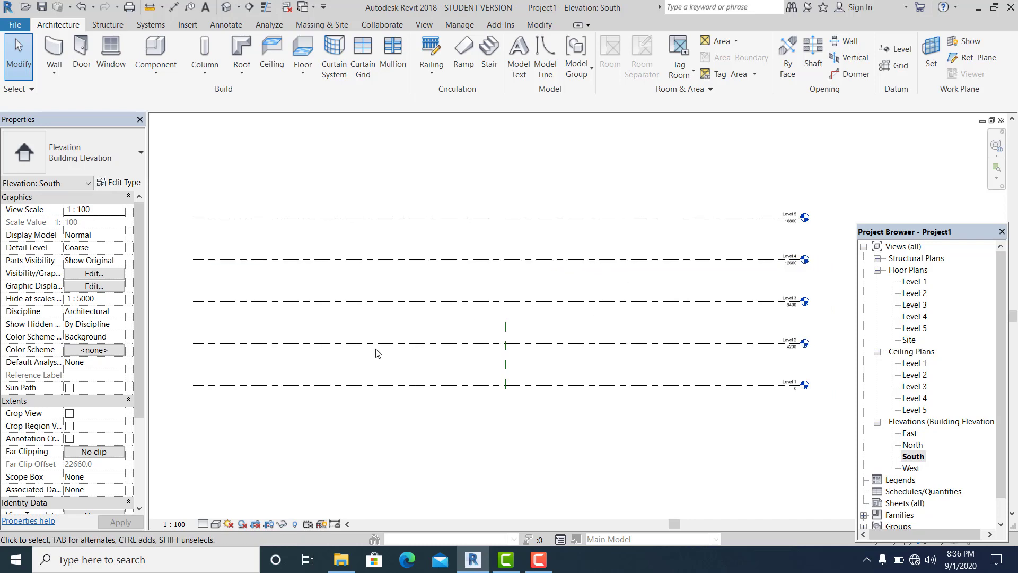
Draw a vertical reference plane across all five levels, about 19000 mm to the left of the centre reference plane.
{"action": "middle_click_drag", "start_coordinate": [378, 353], "coordinate": [381, 357]}
{"action": "key", "text": "r"}
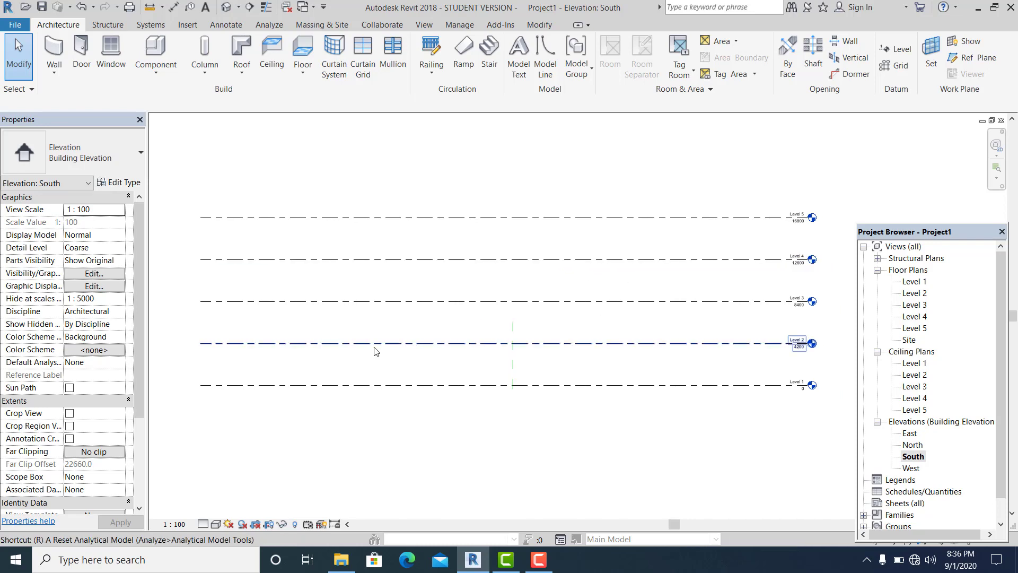
{"action": "key", "text": "p"}
{"action": "left_click", "coordinate": [324, 386]}
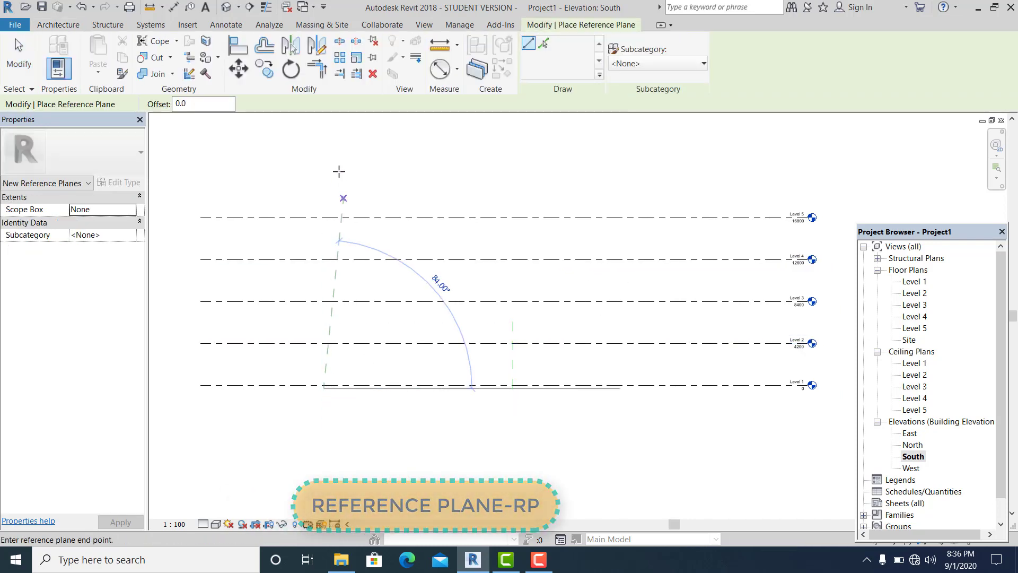
{"action": "left_click", "coordinate": [324, 143]}
{"action": "key", "text": "Escape"}
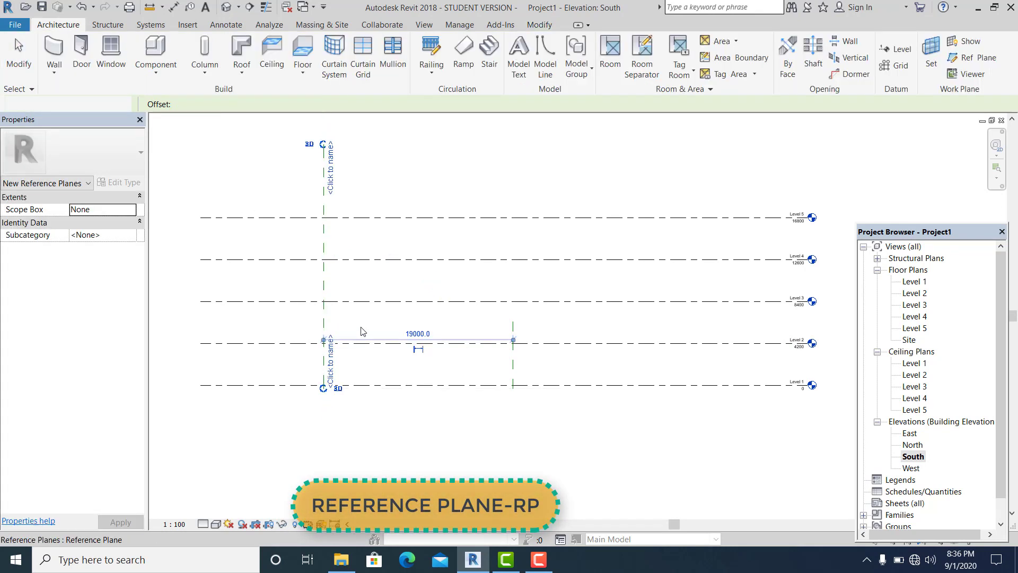
Set the distance between the new vertical reference plane and the centre reference plane to 15000 mm.
{"action": "left_click", "coordinate": [326, 286]}
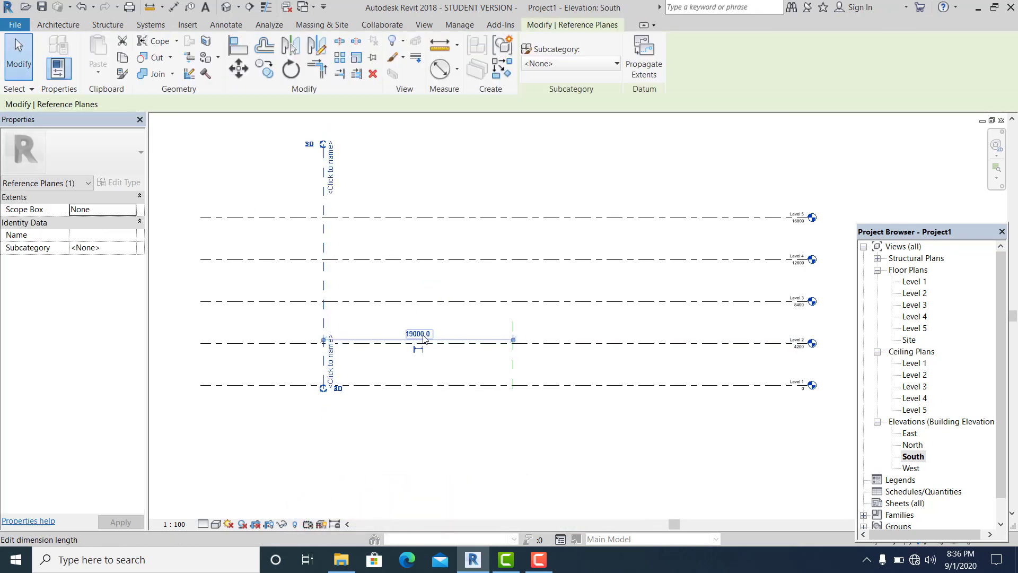
{"action": "left_click", "coordinate": [418, 334]}
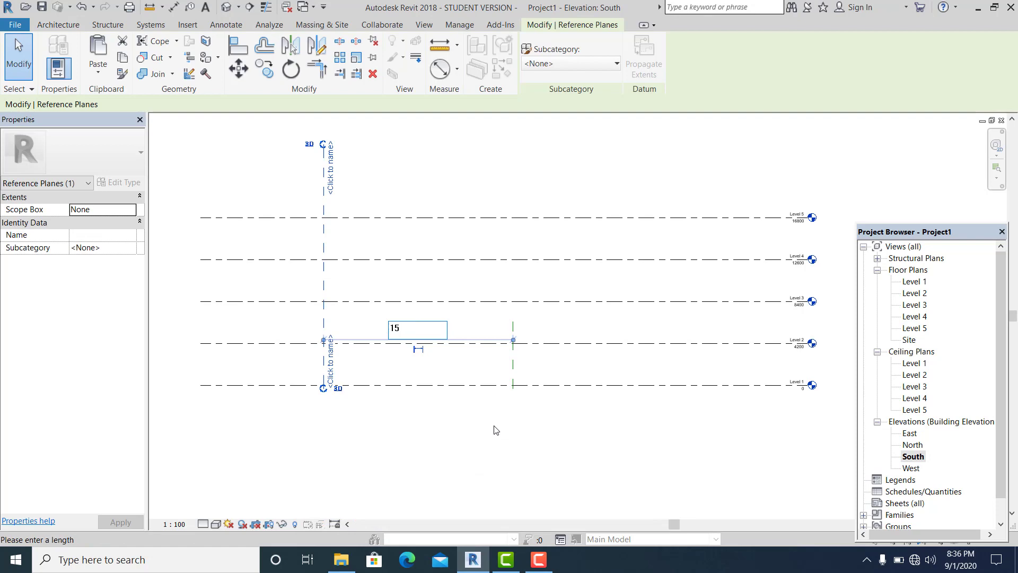
{"action": "key", "text": "Return"}
{"action": "key", "text": "Escape"}
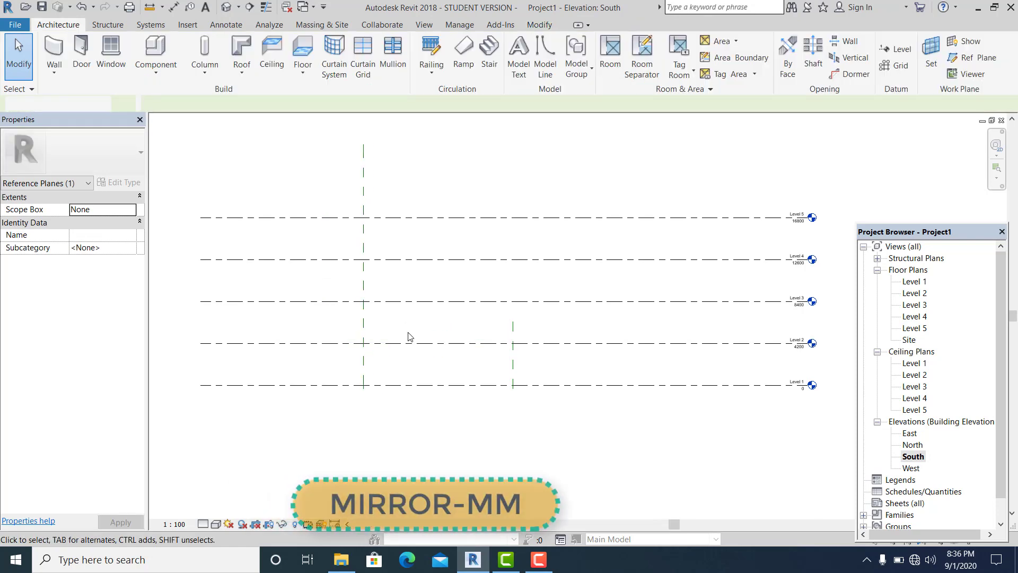
Mirror the offset vertical reference plane about the centre reference plane to the opposite side of the elevation.
{"action": "left_click", "coordinate": [364, 249]}
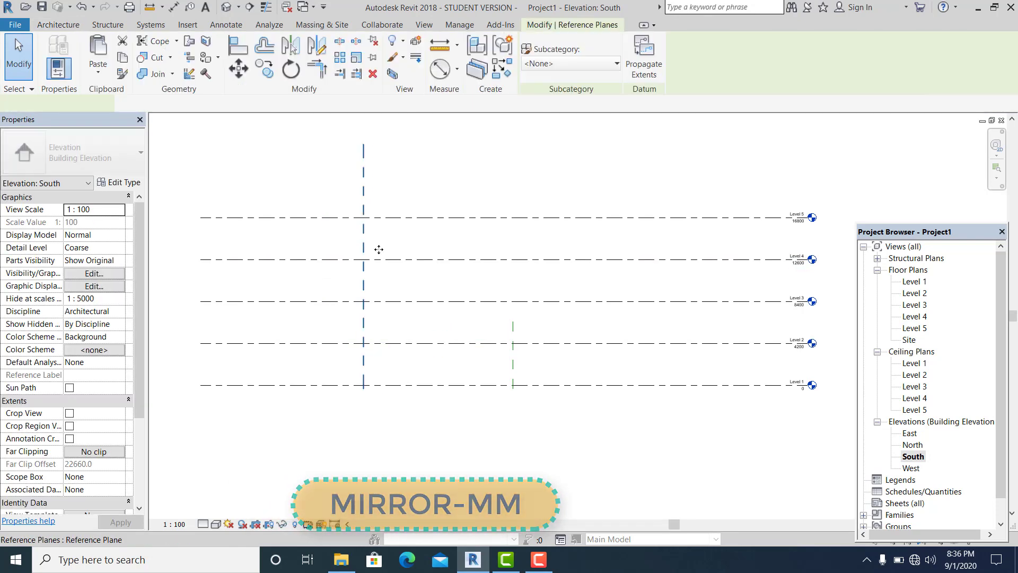
{"action": "key", "text": "m"}
{"action": "key", "text": "m"}
{"action": "left_click", "coordinate": [512, 328]}
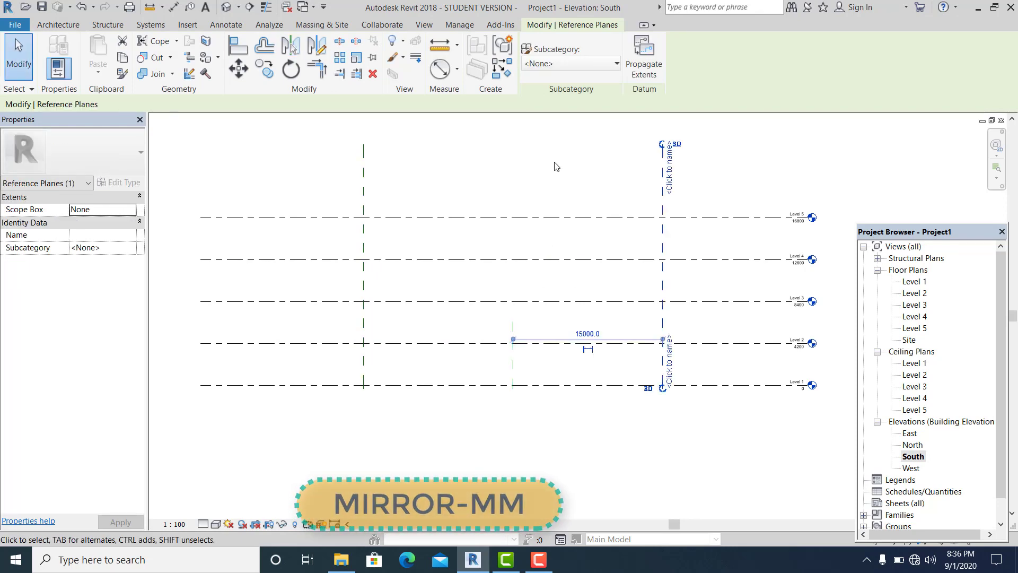
{"action": "key", "text": "Escape"}
{"action": "middle_click_drag", "start_coordinate": [435, 294], "coordinate": [392, 278]}
{"action": "key", "text": "Escape"}
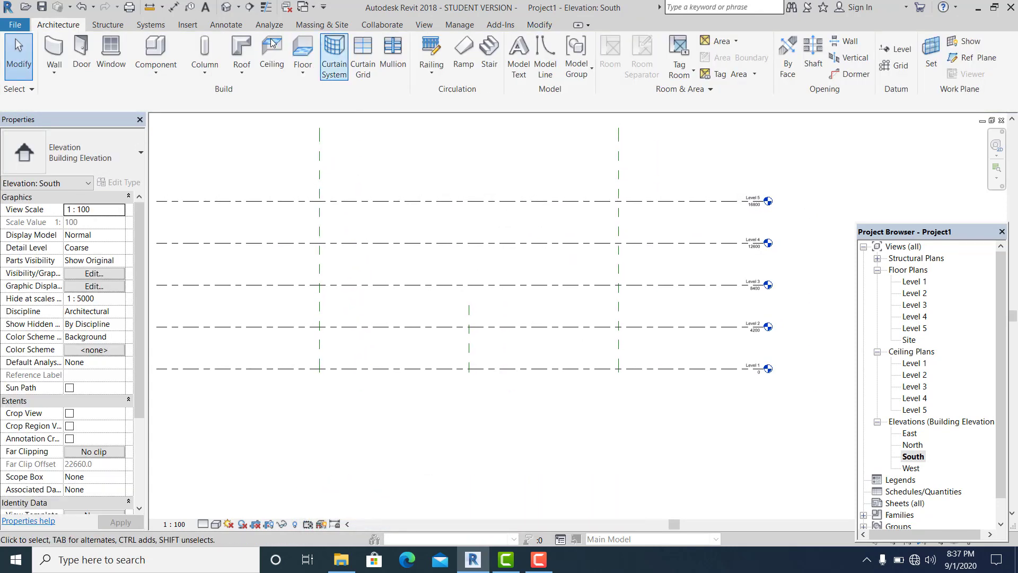
Set the South elevation's detail level to Fine and change its visual style.
{"action": "left_click", "coordinate": [322, 25]}
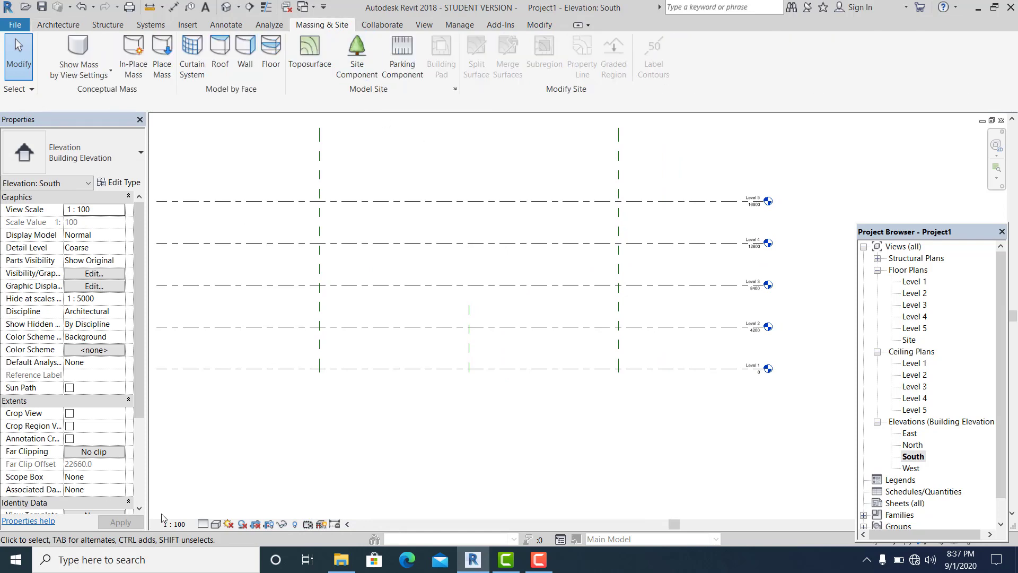
{"action": "left_click", "coordinate": [203, 524]}
{"action": "left_click", "coordinate": [218, 510]}
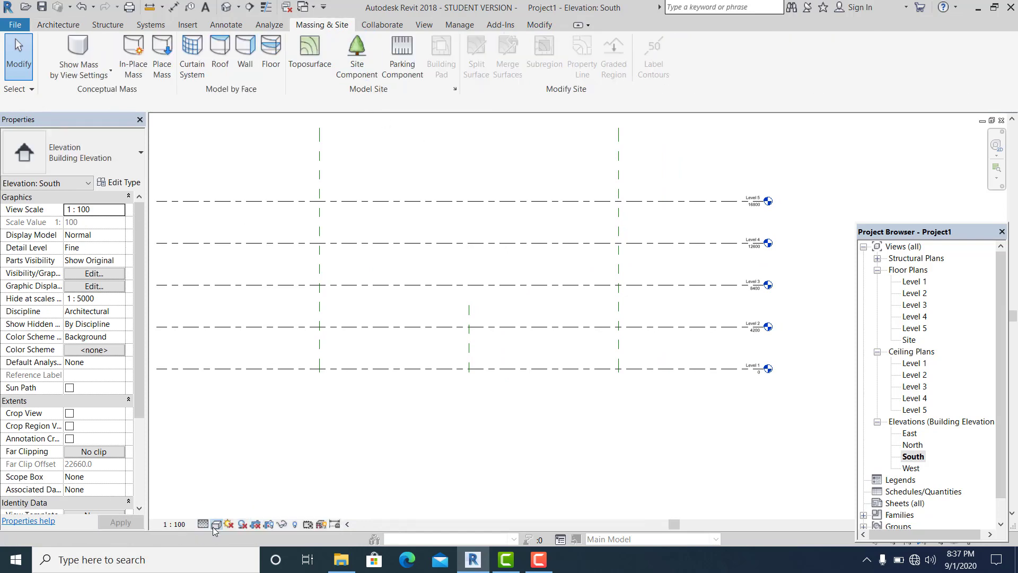
{"action": "left_click", "coordinate": [216, 525]}
{"action": "left_click", "coordinate": [233, 448]}
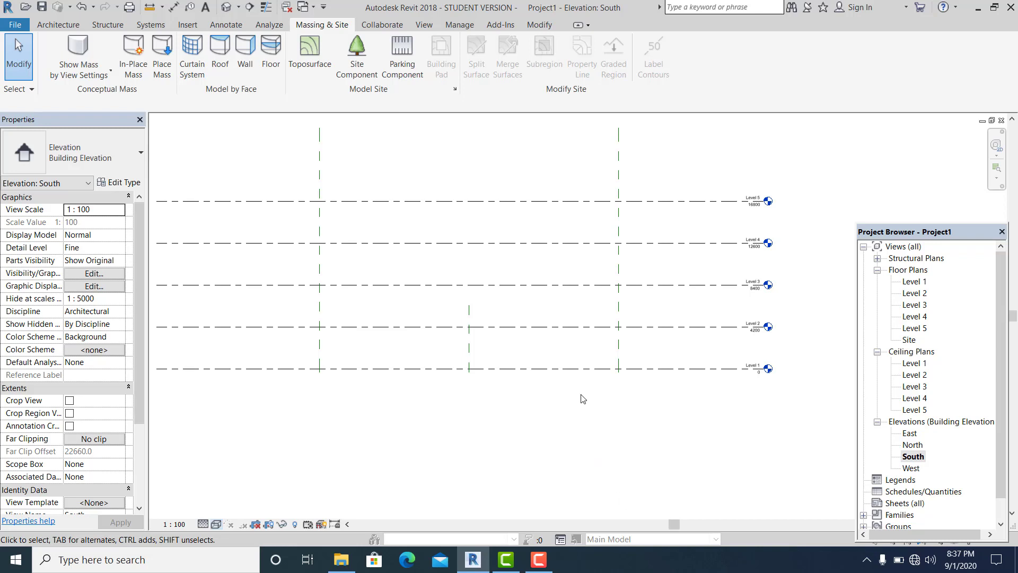
{"action": "middle_click_drag", "start_coordinate": [587, 406], "coordinate": [591, 423]}
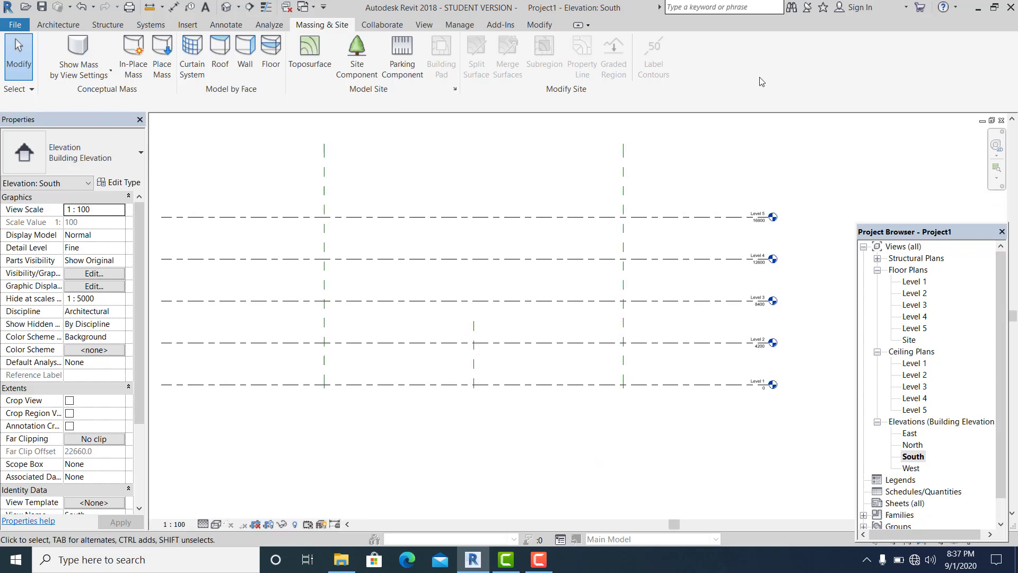
Start an in-place mass named Mass 1 and set Reference Plane : 1 as the work plane for picking lines.
{"action": "left_click", "coordinate": [133, 59]}
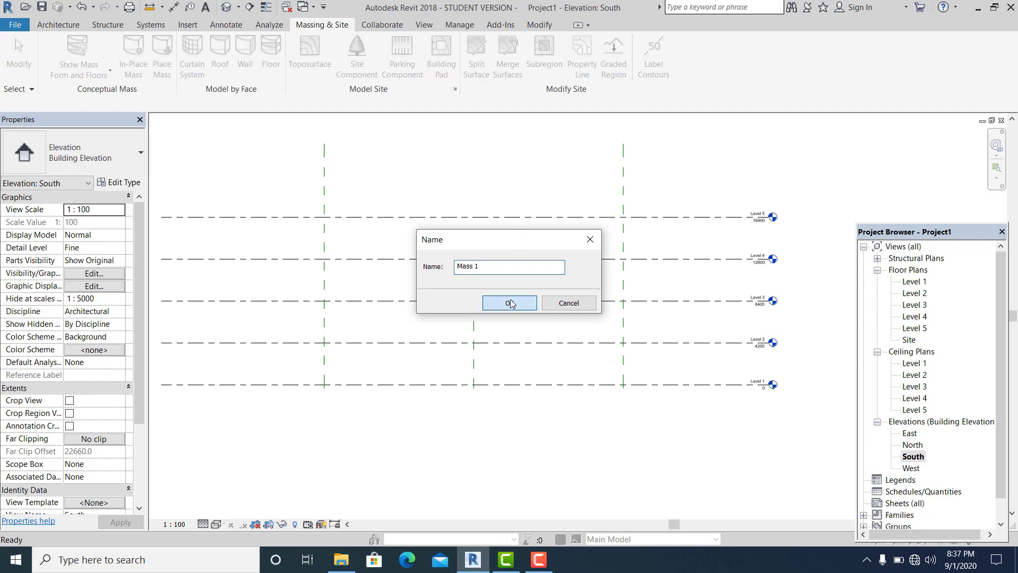
{"action": "left_click", "coordinate": [510, 303]}
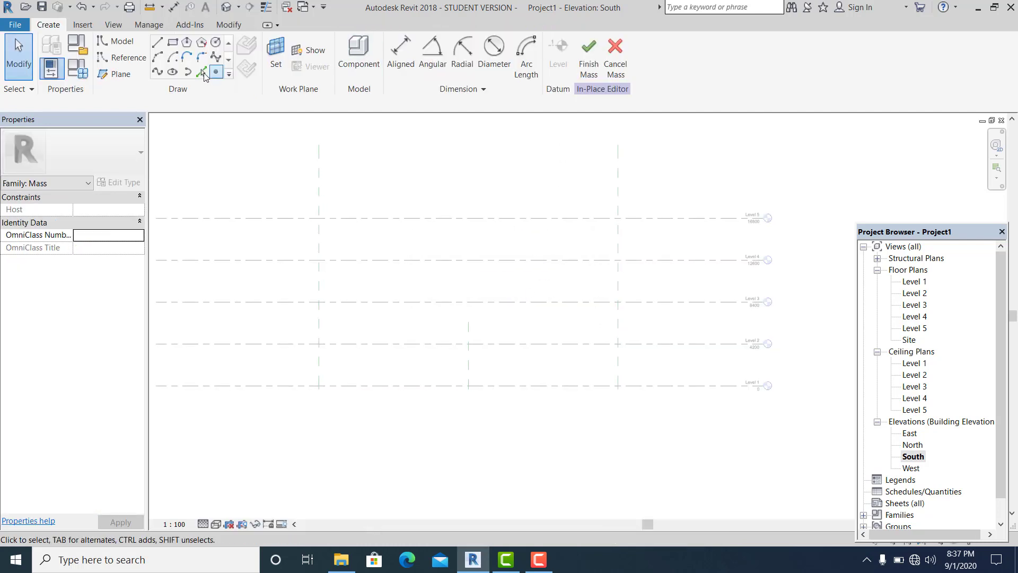
{"action": "left_click", "coordinate": [202, 72]}
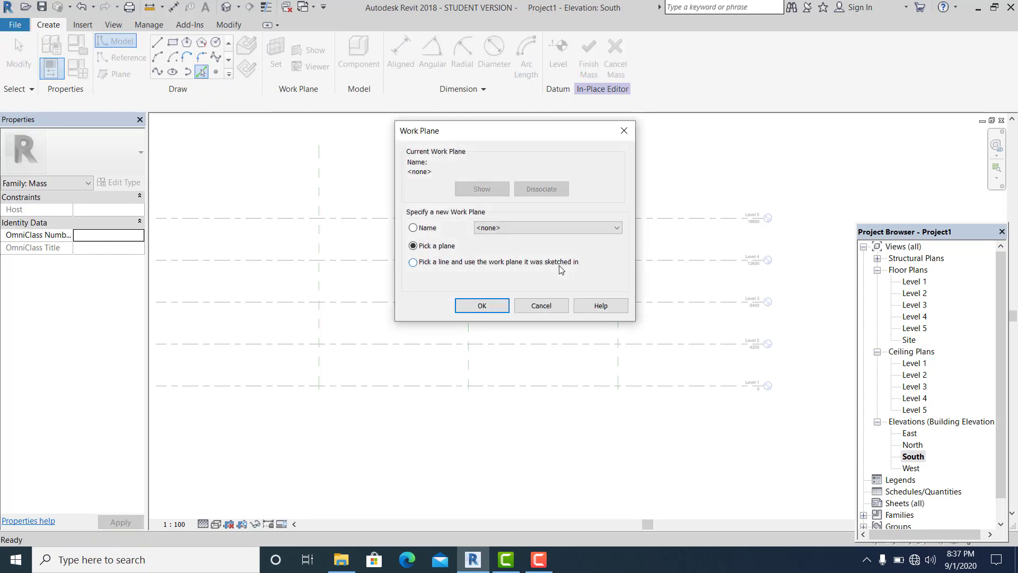
{"action": "left_click", "coordinate": [552, 231]}
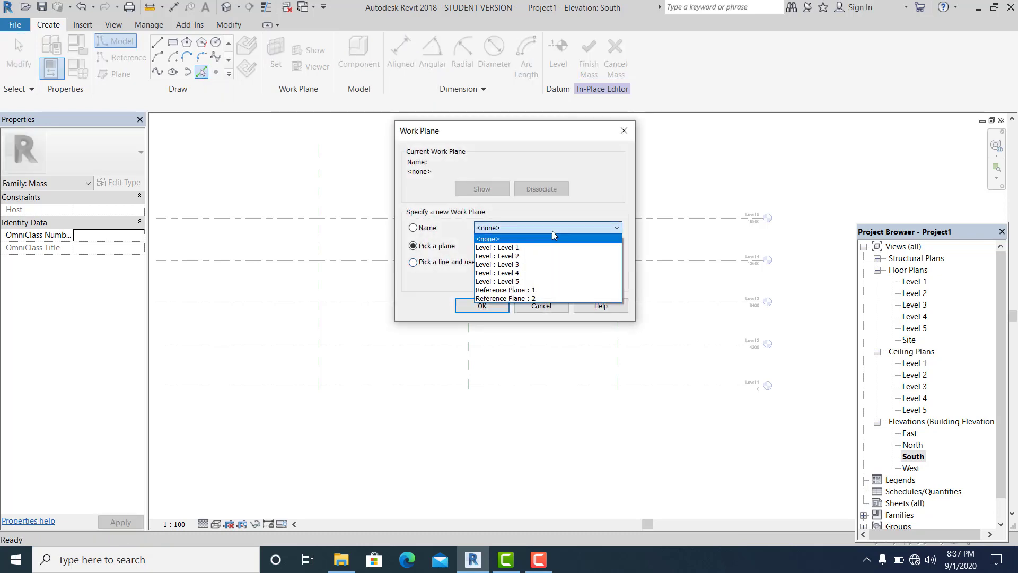
{"action": "left_click", "coordinate": [545, 290]}
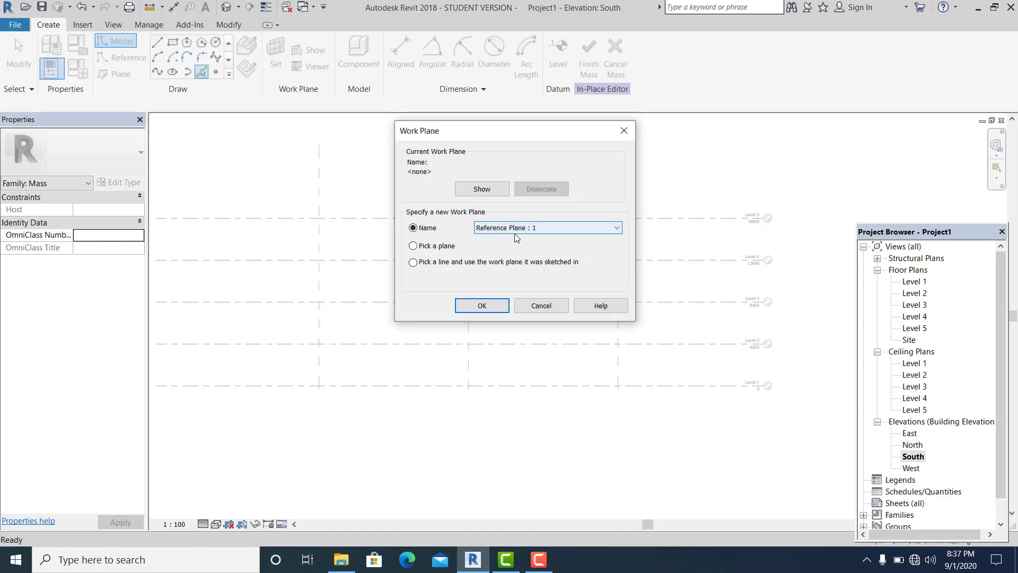
{"action": "left_click", "coordinate": [494, 307]}
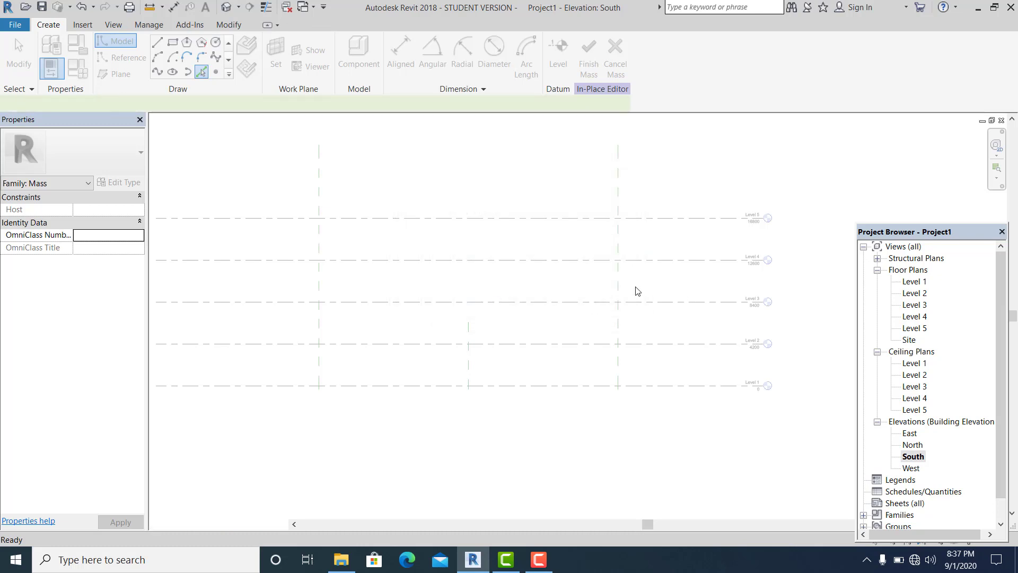
Create model lines by picking the two outer vertical reference planes and the Level 1 to Level 5 lines.
{"action": "left_click", "coordinate": [320, 249]}
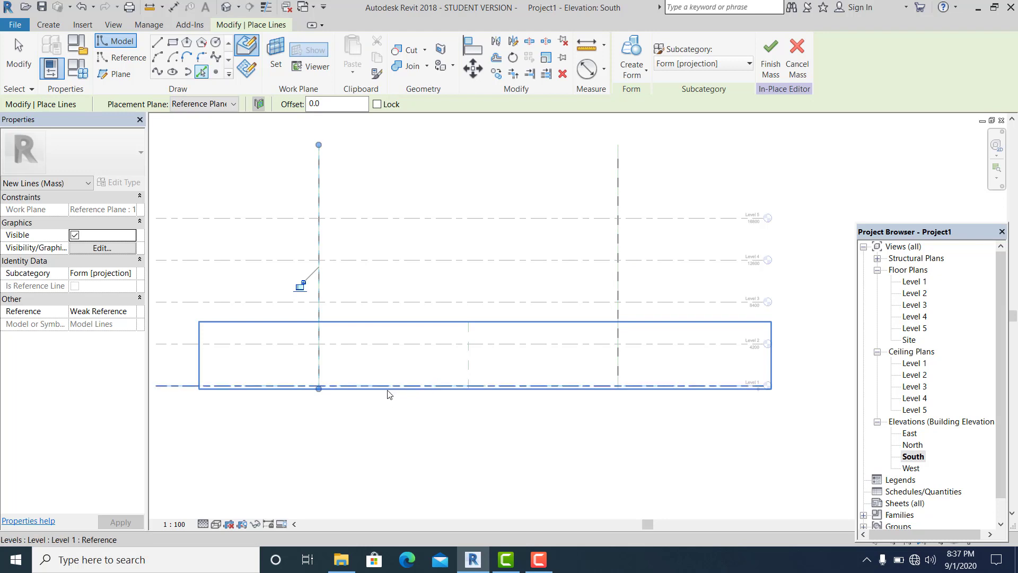
{"action": "scroll", "coordinate": [387, 392], "scroll_direction": "up", "scroll_amount": 1}
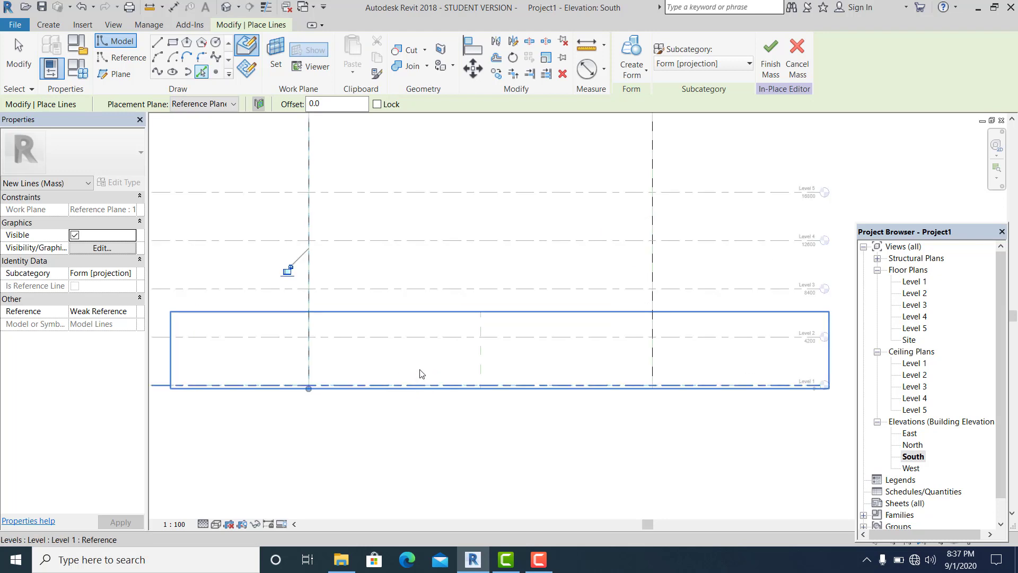
{"action": "left_click", "coordinate": [399, 386]}
{"action": "left_click", "coordinate": [416, 337]}
{"action": "left_click", "coordinate": [425, 289]}
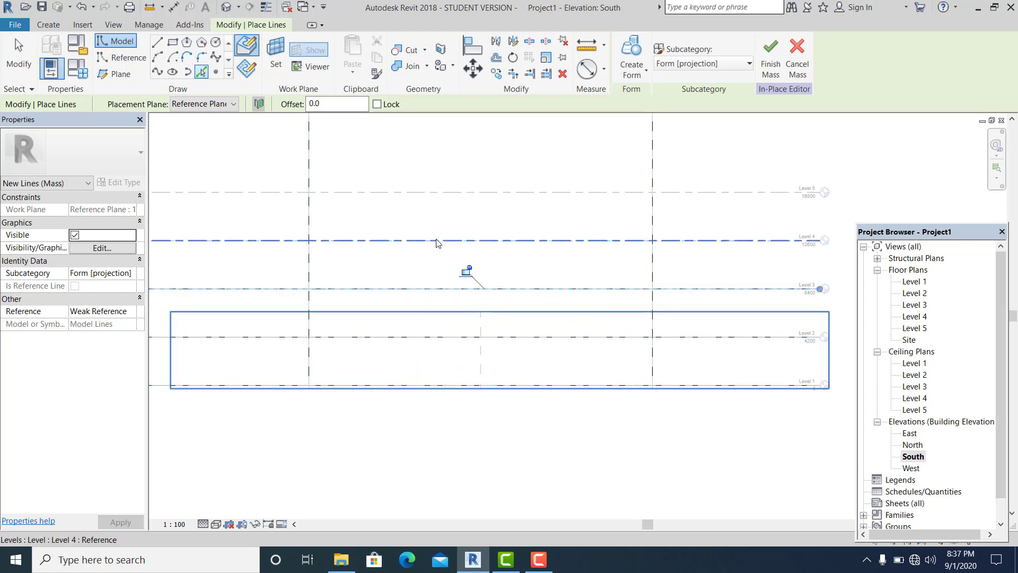
{"action": "left_click", "coordinate": [436, 241]}
{"action": "left_click", "coordinate": [443, 194]}
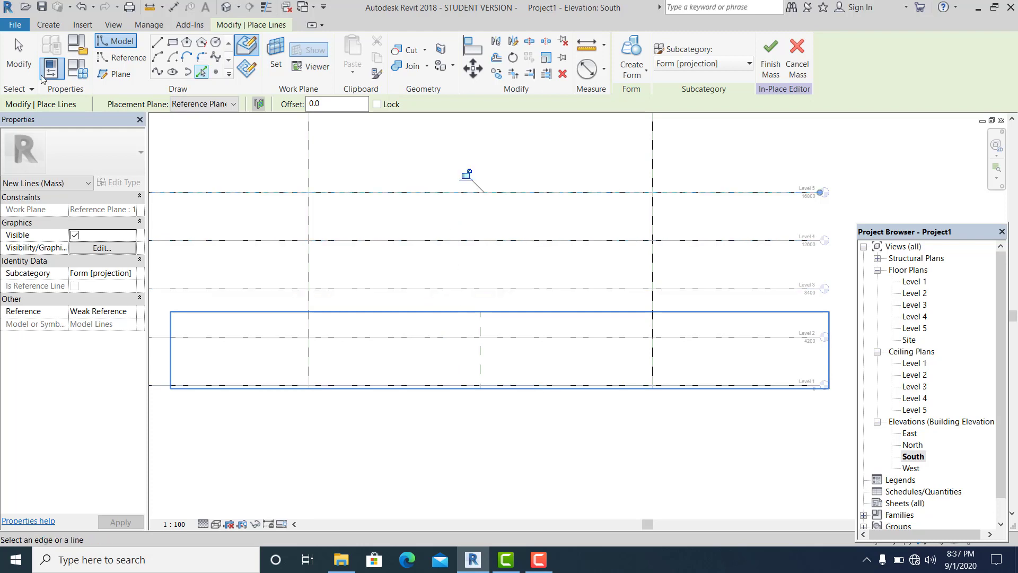
{"action": "left_click", "coordinate": [20, 59]}
{"action": "middle_click_drag", "start_coordinate": [577, 337], "coordinate": [540, 394]}
{"action": "scroll", "coordinate": [526, 382], "scroll_direction": "up", "scroll_amount": 1}
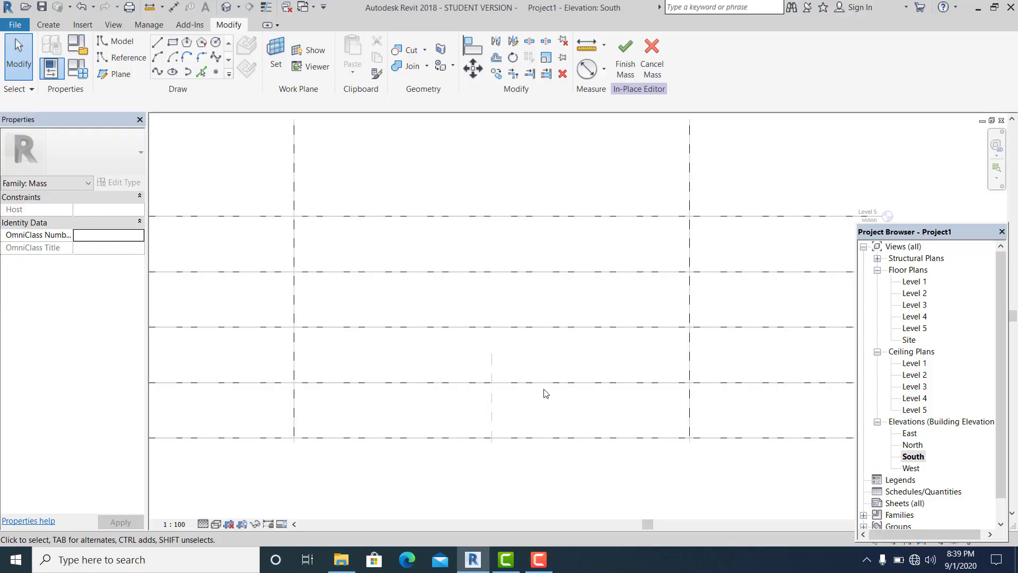
{"action": "middle_click_drag", "start_coordinate": [546, 391], "coordinate": [500, 409]}
{"action": "middle_click_drag", "start_coordinate": [355, 237], "coordinate": [348, 214]}
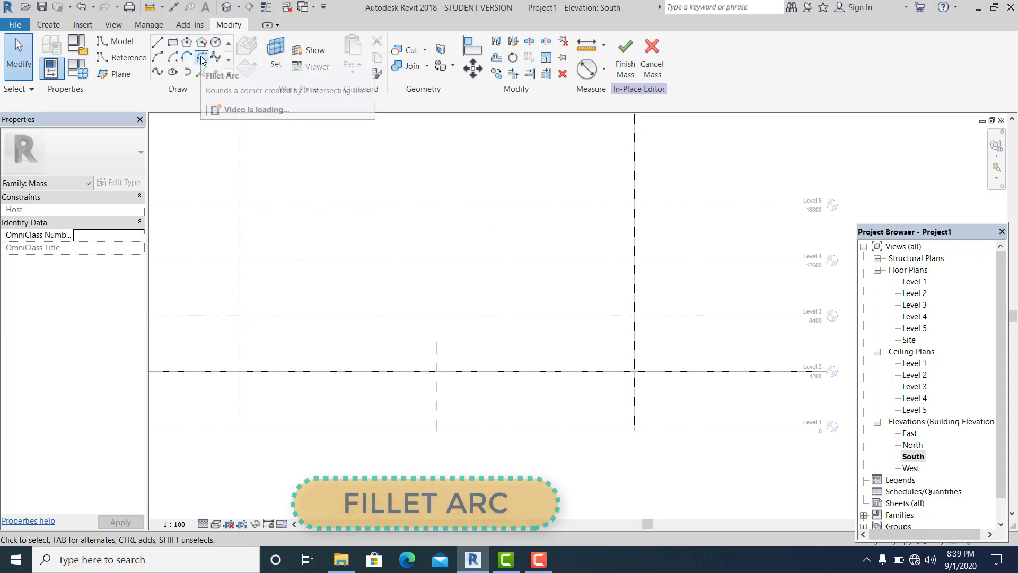
{"action": "left_click", "coordinate": [202, 58]}
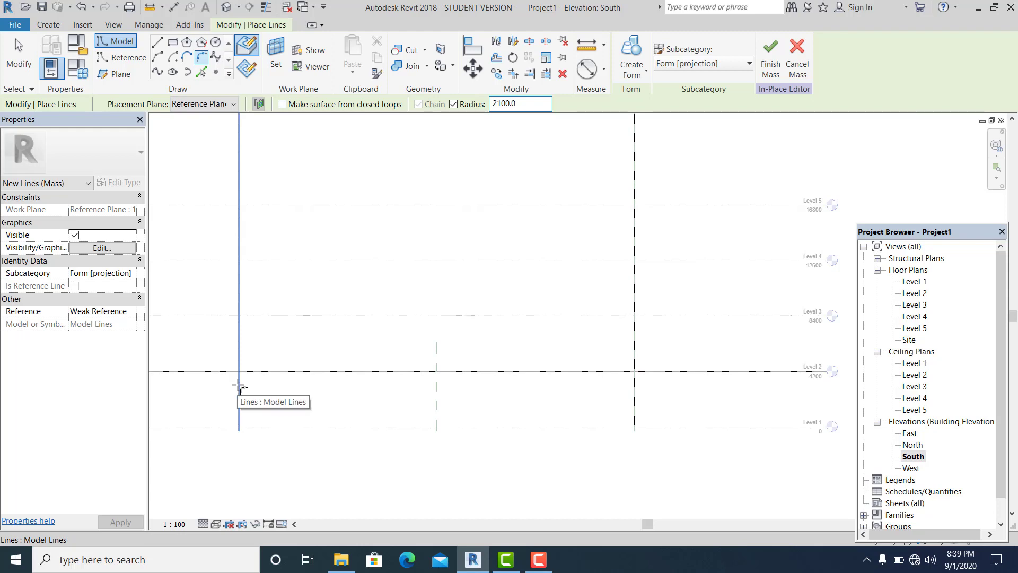
{"action": "left_click", "coordinate": [18, 58]}
Split the left vertical line between Levels 2 and 3 and between Levels 4 and 5, and the right one between Levels 3 and 4.
{"action": "middle_click_drag", "start_coordinate": [294, 301], "coordinate": [306, 292]}
{"action": "key", "text": "s"}
{"action": "key", "text": "l"}
{"action": "left_click", "coordinate": [252, 338]}
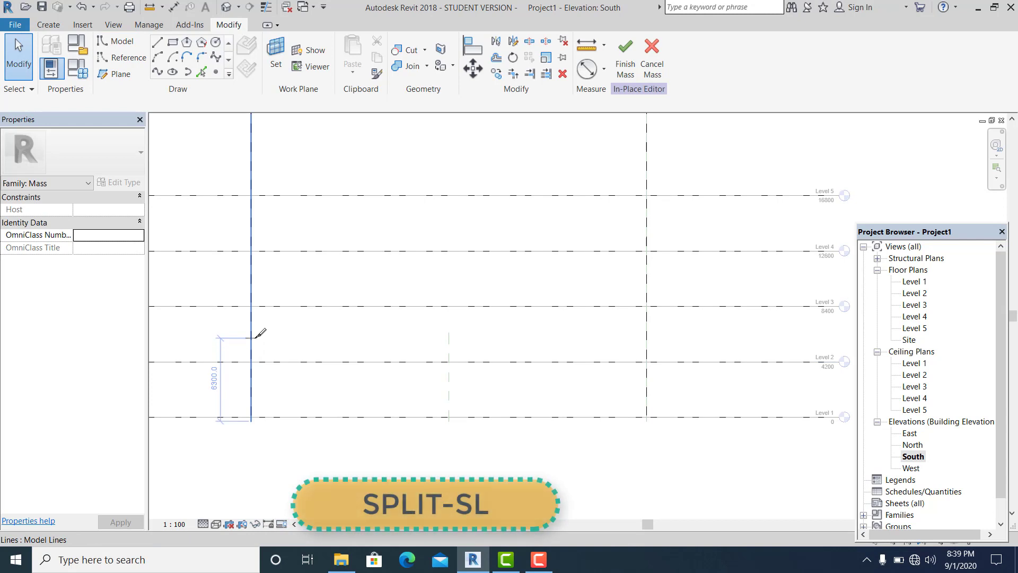
{"action": "left_click", "coordinate": [254, 235]}
{"action": "left_click", "coordinate": [17, 66]}
{"action": "middle_click_drag", "start_coordinate": [695, 300], "coordinate": [691, 296]}
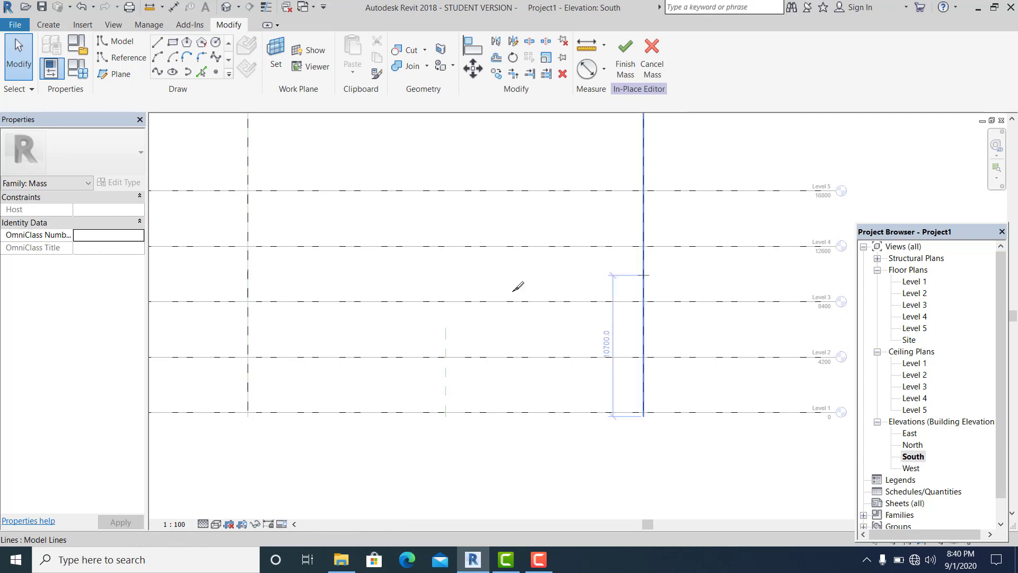
{"action": "left_click", "coordinate": [21, 68]}
Round the corner between the Level 2 line and the left vertical line below it with a 2100 mm radius Fillet Arc.
{"action": "middle_click_drag", "start_coordinate": [267, 330], "coordinate": [327, 323]}
{"action": "scroll", "coordinate": [327, 323], "scroll_direction": "up", "scroll_amount": 1}
{"action": "middle_click_drag", "start_coordinate": [327, 364], "coordinate": [356, 358]}
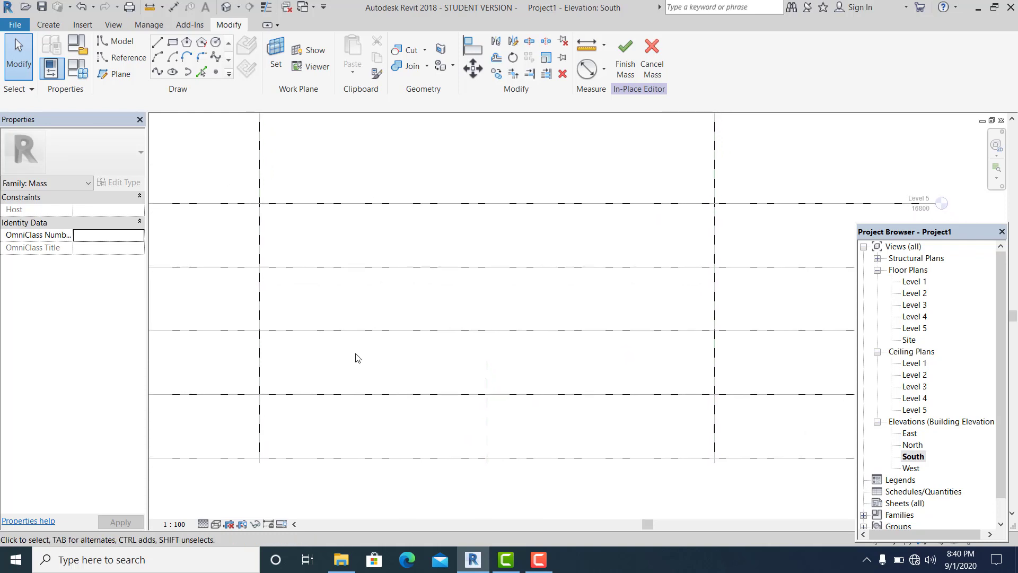
{"action": "left_click", "coordinate": [199, 58]}
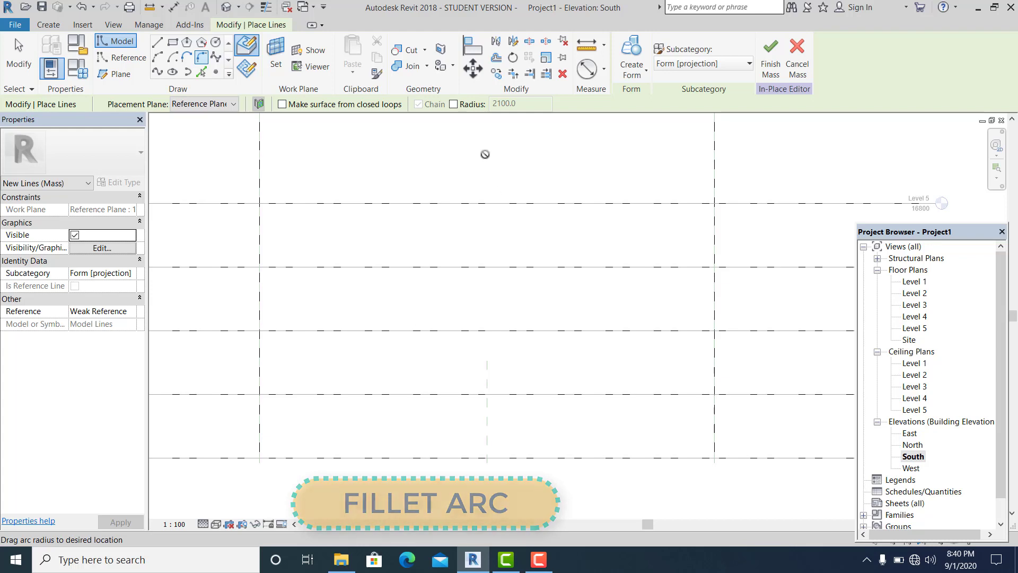
{"action": "left_click", "coordinate": [453, 105]}
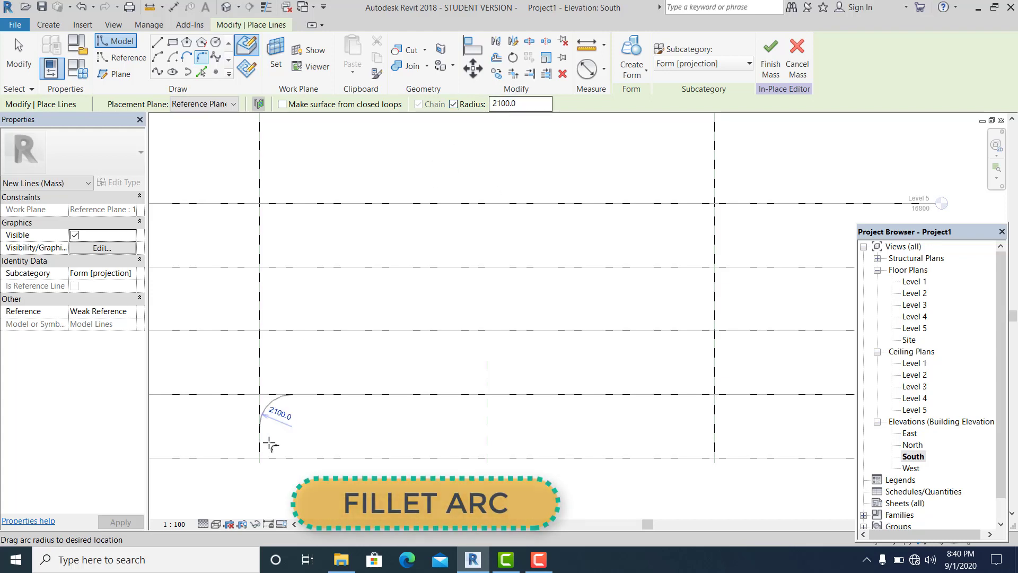
{"action": "middle_click_drag", "start_coordinate": [380, 425], "coordinate": [331, 411]}
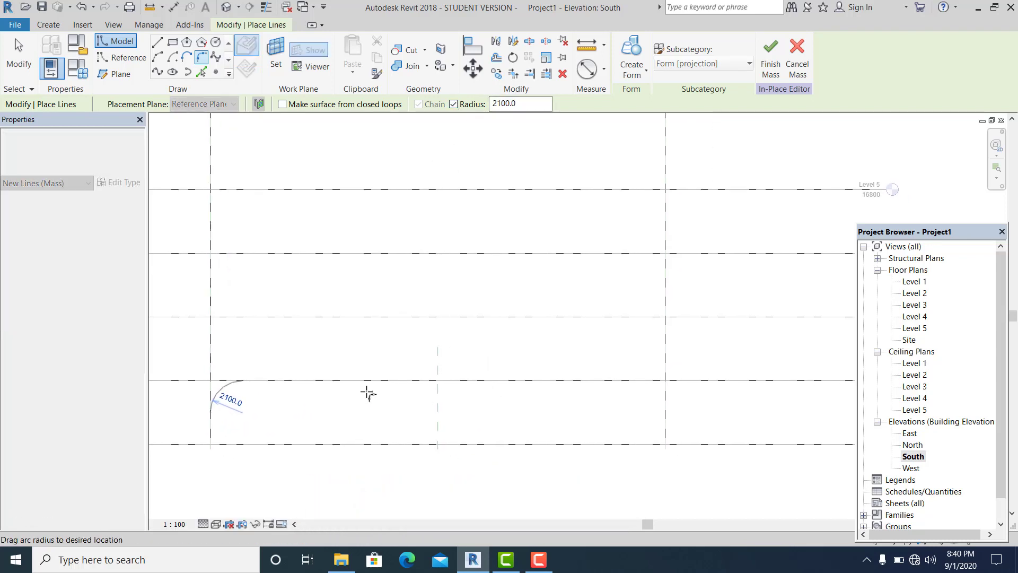
Fillet the Level 2 and Level 3 lines into the right vertical line between them with 2100 mm radius arcs.
{"action": "left_click", "coordinate": [662, 376]}
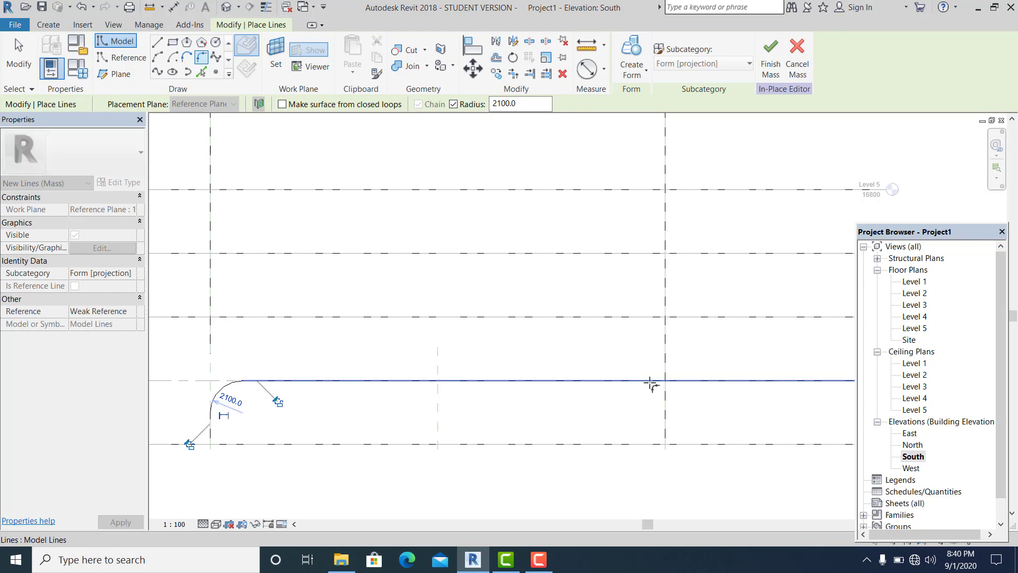
{"action": "left_click", "coordinate": [665, 361]}
{"action": "left_click", "coordinate": [643, 379]}
{"action": "middle_click_drag", "start_coordinate": [659, 323], "coordinate": [901, 321]}
{"action": "scroll", "coordinate": [663, 329], "scroll_direction": "up", "scroll_amount": 2}
{"action": "left_click", "coordinate": [673, 329]}
{"action": "left_click", "coordinate": [650, 323]}
Fillet the Level 3 line into the left vertical line above it with a 2100 mm radius arc.
{"action": "middle_click_drag", "start_coordinate": [454, 359], "coordinate": [691, 341]}
{"action": "left_click", "coordinate": [639, 298]}
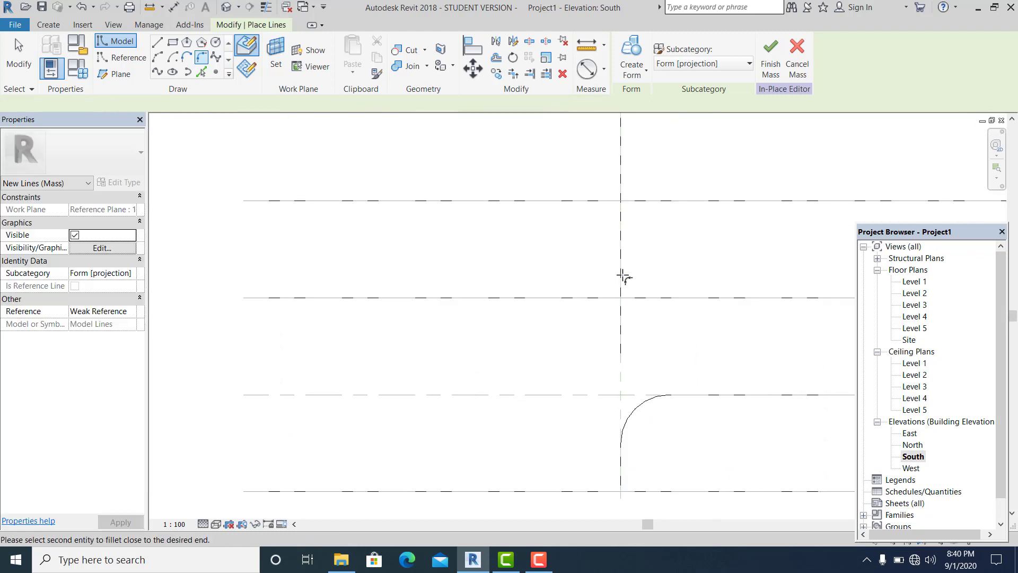
{"action": "left_click", "coordinate": [622, 276]}
{"action": "middle_click_drag", "start_coordinate": [631, 275], "coordinate": [456, 298]}
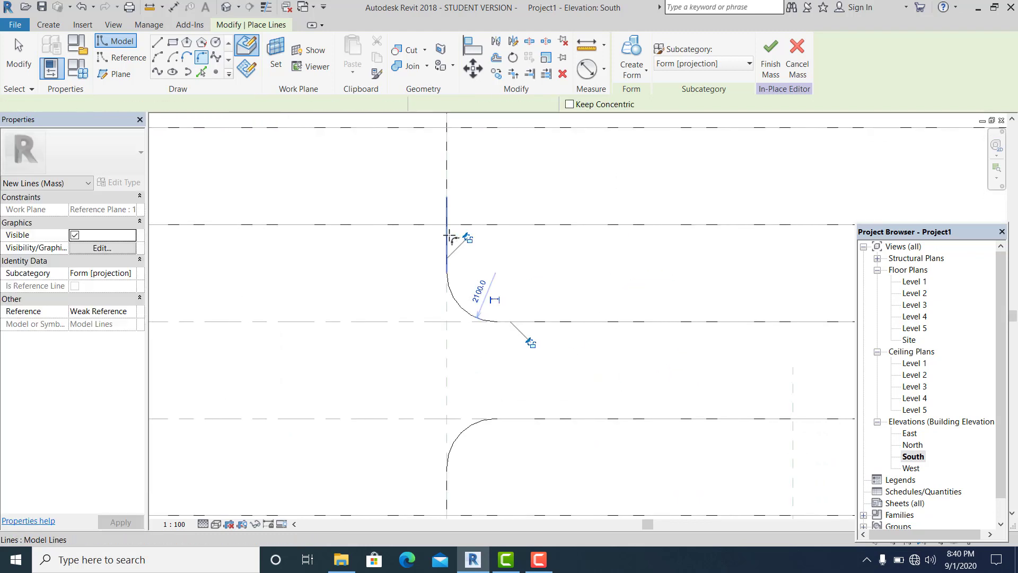
Fillet the Level 4 line into the left vertical line below it and the right vertical line above it with 2100 mm radius arcs.
{"action": "left_click", "coordinate": [498, 228]}
{"action": "left_click", "coordinate": [447, 290]}
{"action": "scroll", "coordinate": [447, 286], "scroll_direction": "down", "scroll_amount": 1}
{"action": "middle_click_drag", "start_coordinate": [550, 316], "coordinate": [131, 337]}
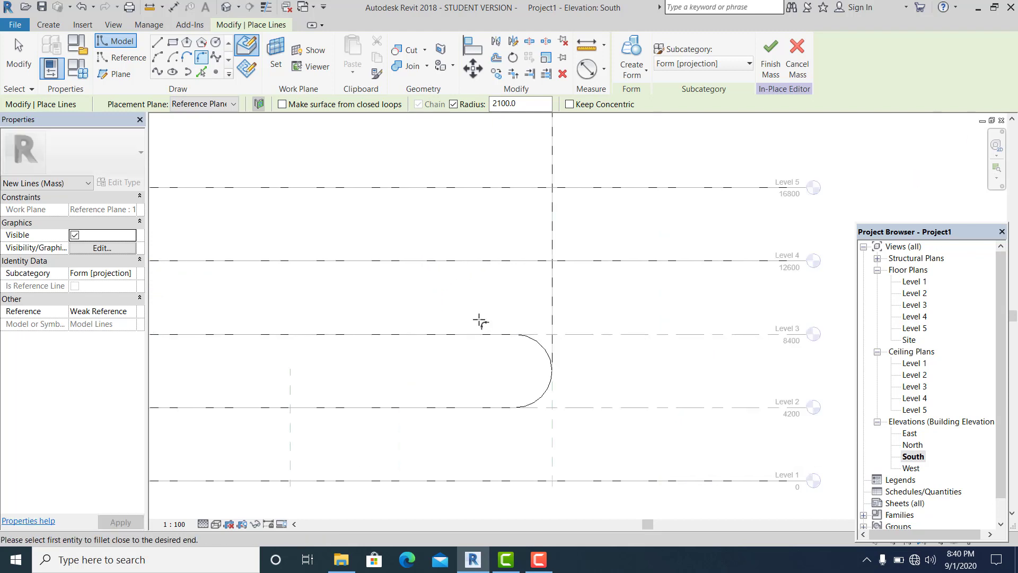
{"action": "left_click", "coordinate": [528, 261]}
{"action": "left_click", "coordinate": [553, 245]}
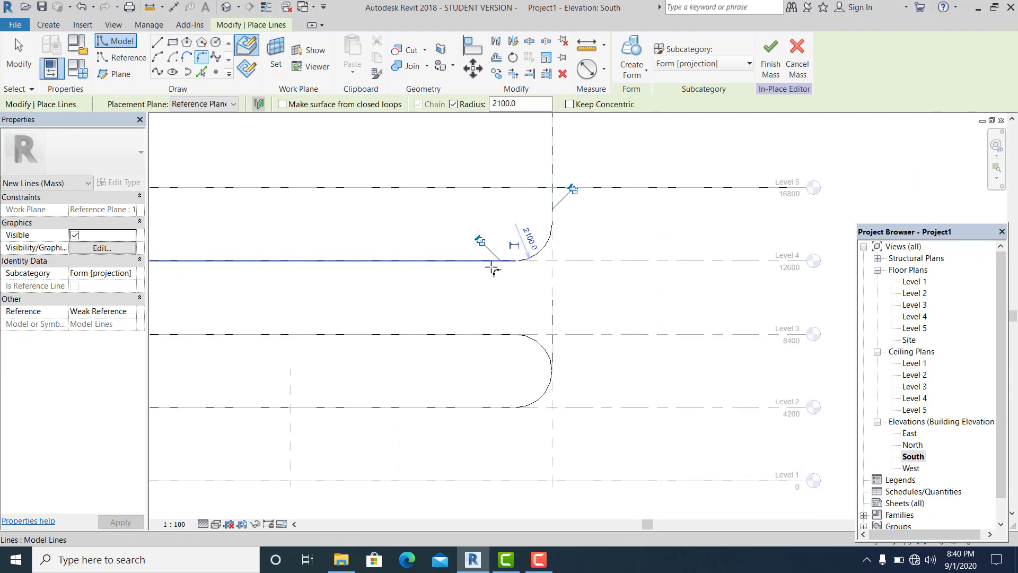
Round the corner between the Level 5 line and the right vertical line below it with a 2100 mm radius Fillet Arc.
{"action": "middle_click_drag", "start_coordinate": [509, 188], "coordinate": [577, 250]}
{"action": "left_click", "coordinate": [616, 239]}
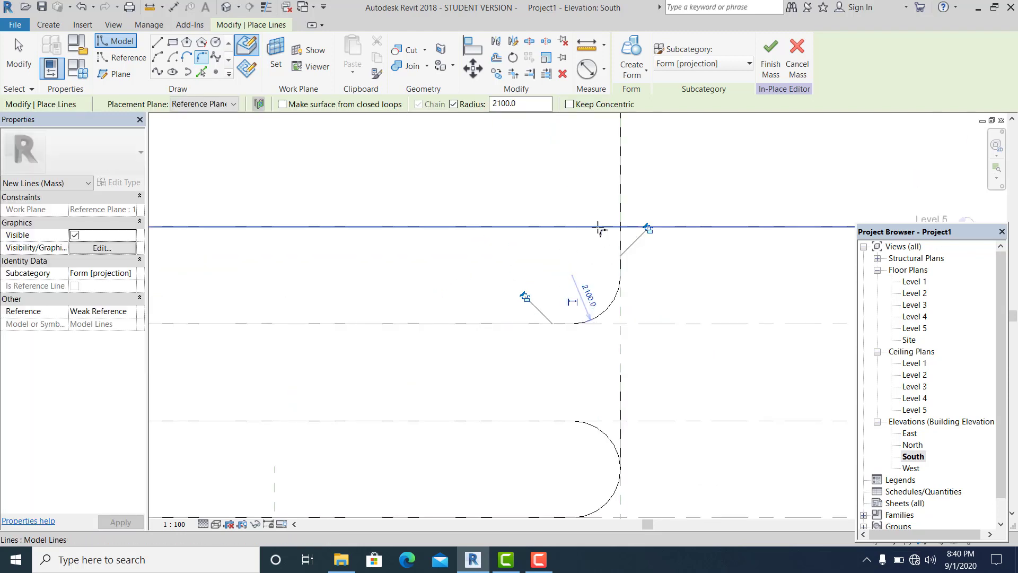
{"action": "left_click", "coordinate": [600, 227]}
{"action": "scroll", "coordinate": [462, 320], "scroll_direction": "down", "scroll_amount": 1}
{"action": "middle_click_drag", "start_coordinate": [462, 320], "coordinate": [703, 308]}
{"action": "scroll", "coordinate": [484, 329], "scroll_direction": "down", "scroll_amount": 3}
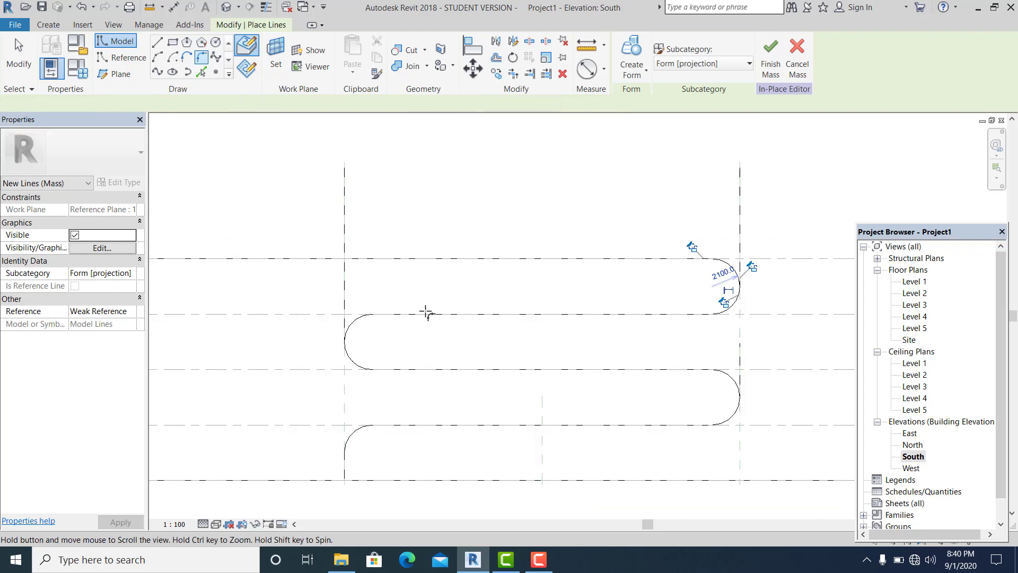
{"action": "middle_click_drag", "start_coordinate": [475, 372], "coordinate": [439, 318]}
{"action": "left_click", "coordinate": [19, 55]}
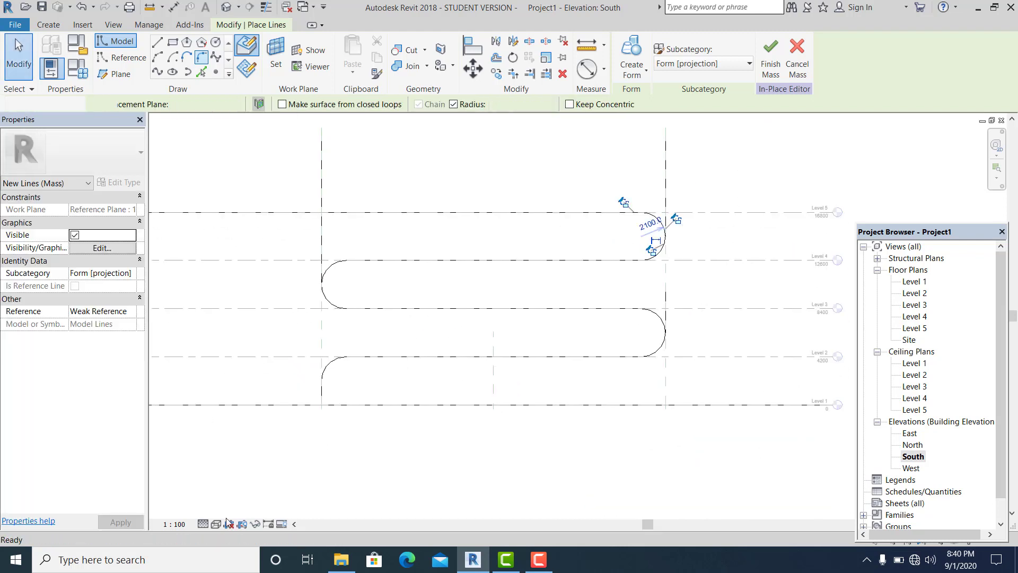
Delete the leftover right vertical lines above Level 5 and between Levels 3 and 4, keeping the arcs.
{"action": "scroll", "coordinate": [586, 459], "scroll_direction": "up", "scroll_amount": 1}
{"action": "mouse_move", "coordinate": [587, 459]}
{"action": "middle_mouse_down"}
{"action": "mouse_move", "coordinate": [610, 510]}
{"action": "mouse_move", "coordinate": [572, 464]}
{"action": "middle_mouse_up"}
{"action": "scroll", "coordinate": [610, 510], "scroll_direction": "down", "scroll_amount": 1}
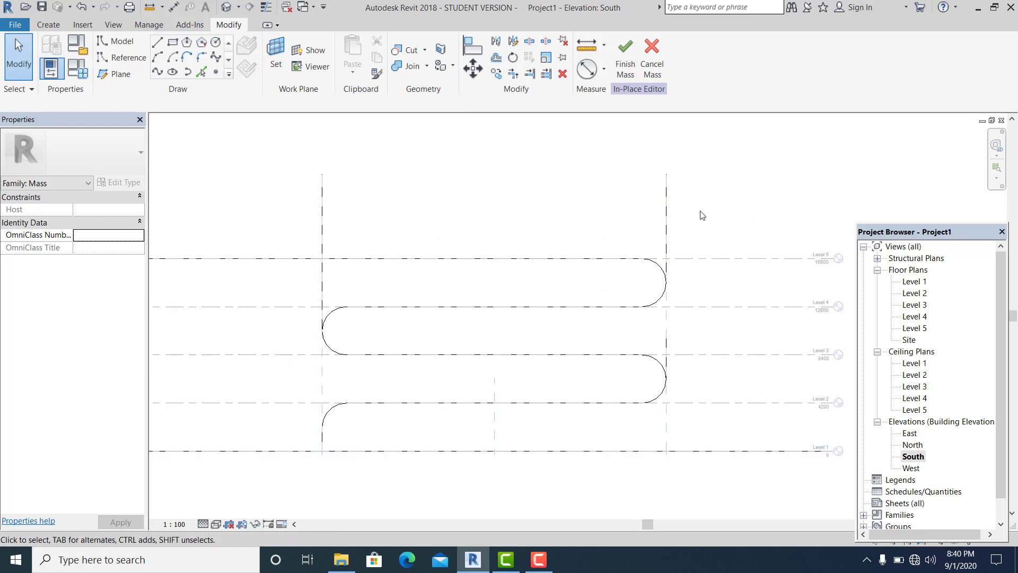
{"action": "left_click", "coordinate": [668, 230]}
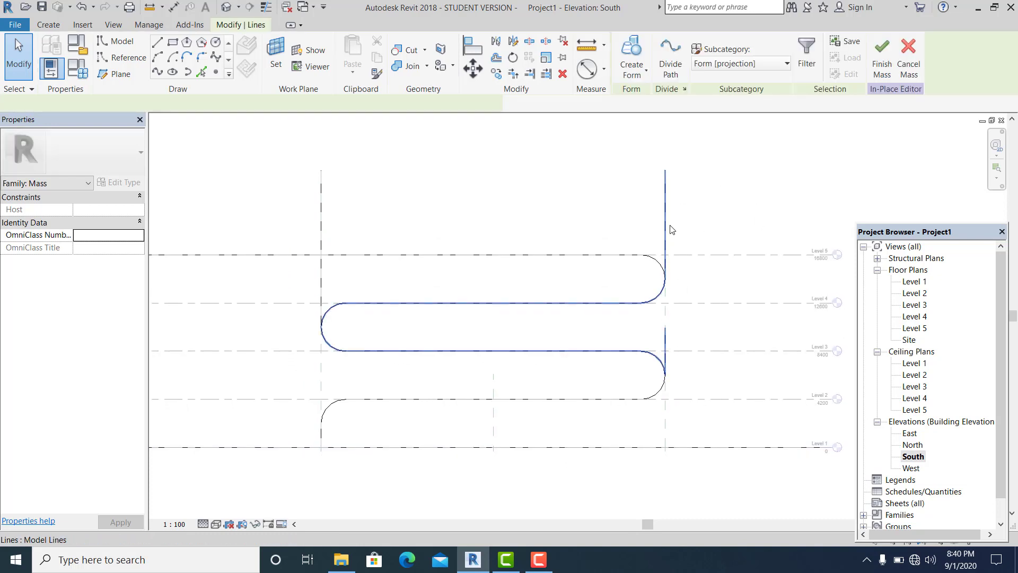
{"action": "left_click", "coordinate": [691, 227]}
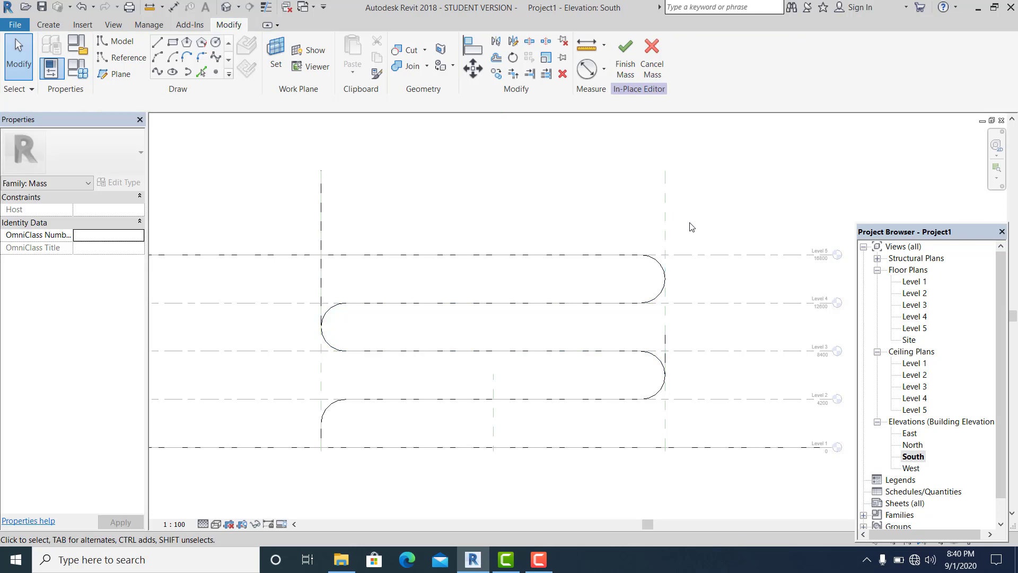
{"action": "left_click", "coordinate": [666, 352]}
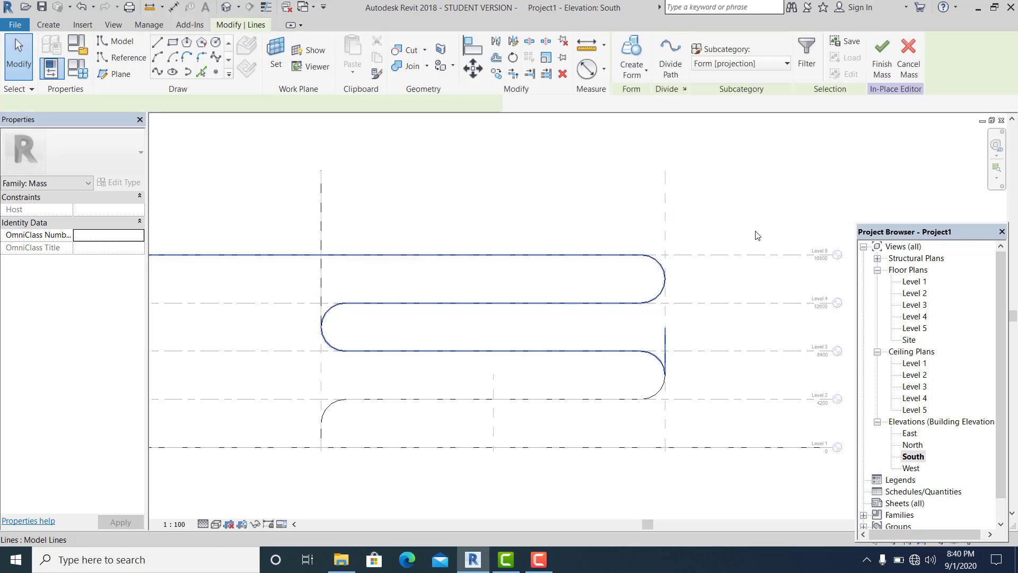
{"action": "left_click", "coordinate": [287, 215]}
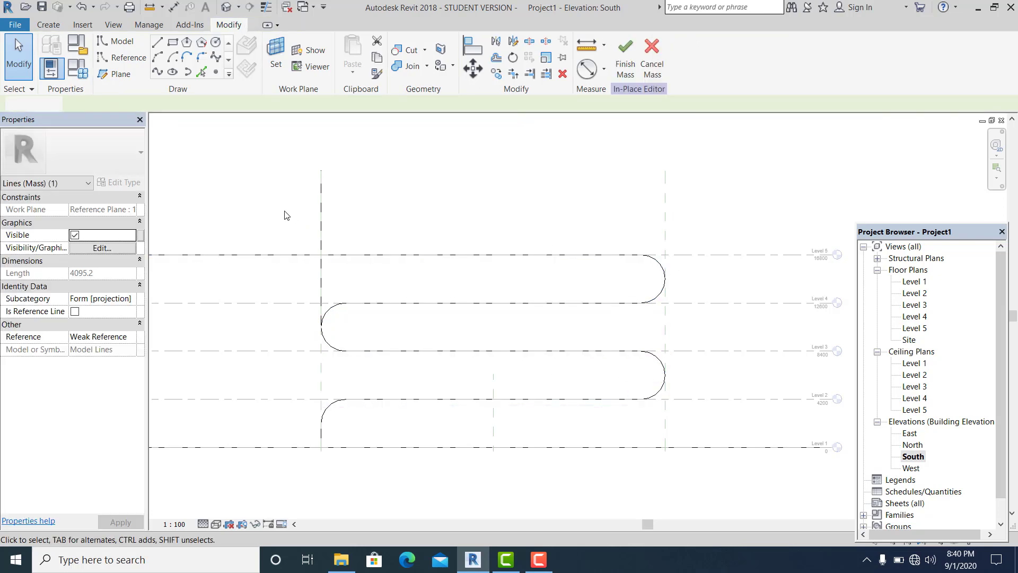
Delete the two leftover left vertical lines running upward from the arc between Levels 3 and 4.
{"action": "left_click", "coordinate": [324, 208]}
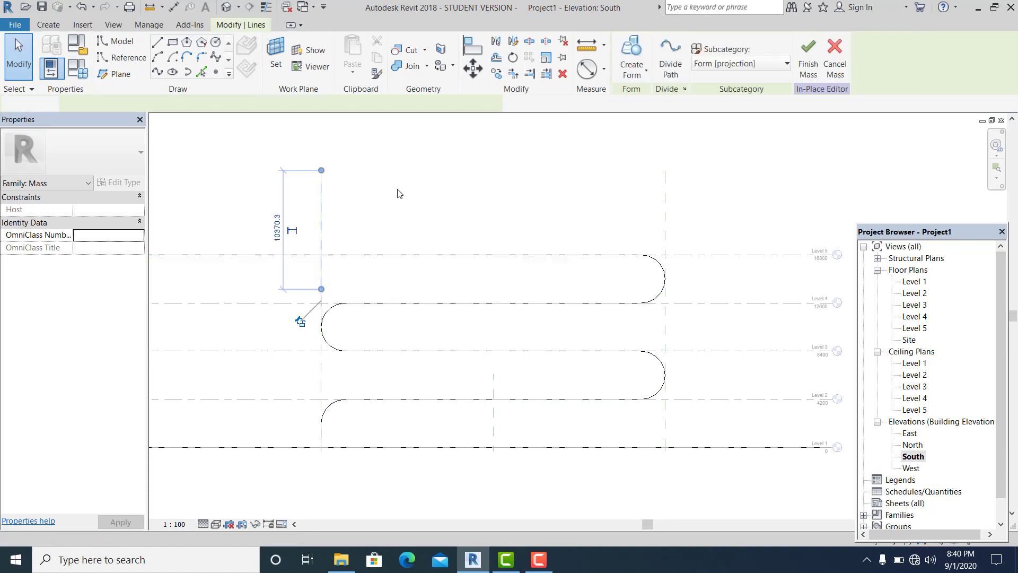
{"action": "left_click", "coordinate": [399, 196]}
{"action": "middle_click_drag", "start_coordinate": [467, 333], "coordinate": [494, 299]}
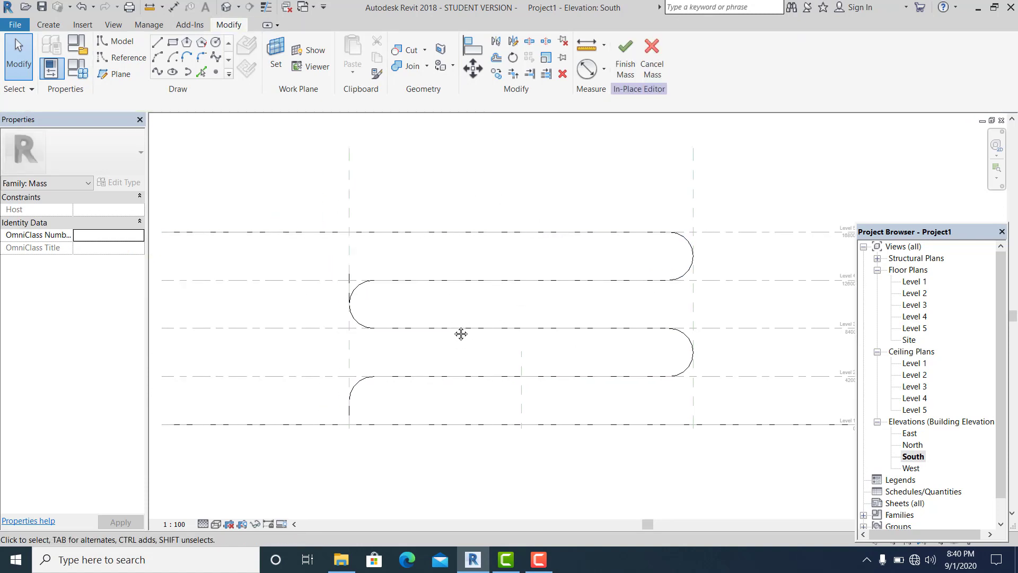
{"action": "left_click", "coordinate": [349, 281]}
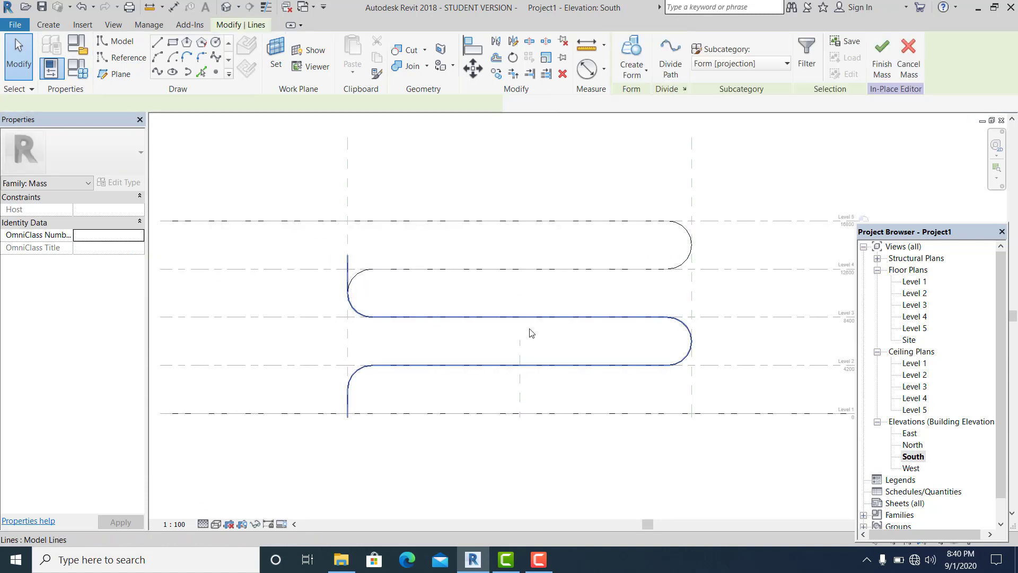
{"action": "left_click", "coordinate": [531, 380]}
{"action": "middle_click_drag", "start_coordinate": [553, 459], "coordinate": [555, 484]}
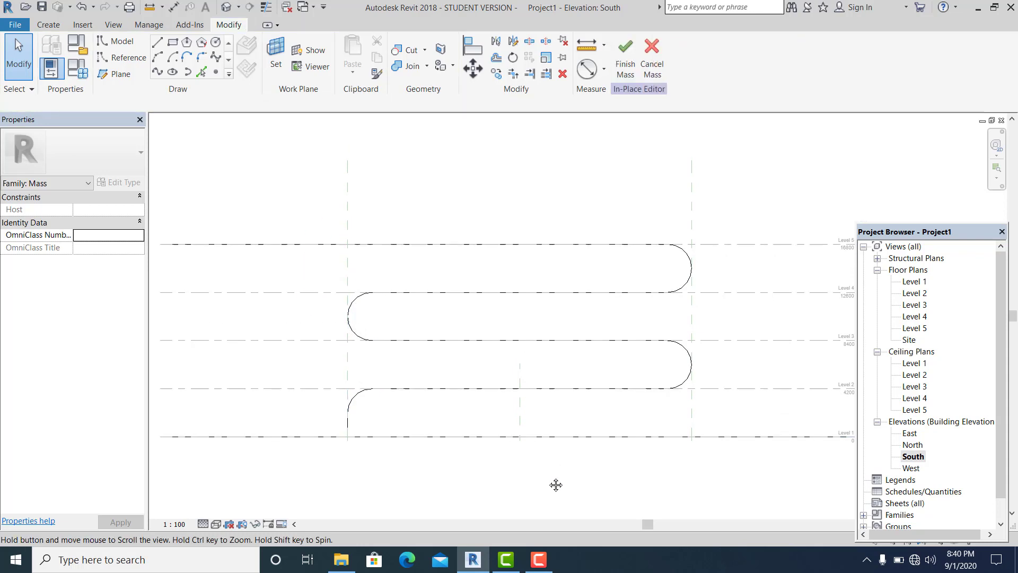
Examine the filleted profile from Level 1 to Level 5 to check that its lines form one continuous chain.
{"action": "scroll", "coordinate": [547, 422], "scroll_direction": "up", "scroll_amount": 1}
{"action": "middle_click_drag", "start_coordinate": [548, 421], "coordinate": [527, 400]}
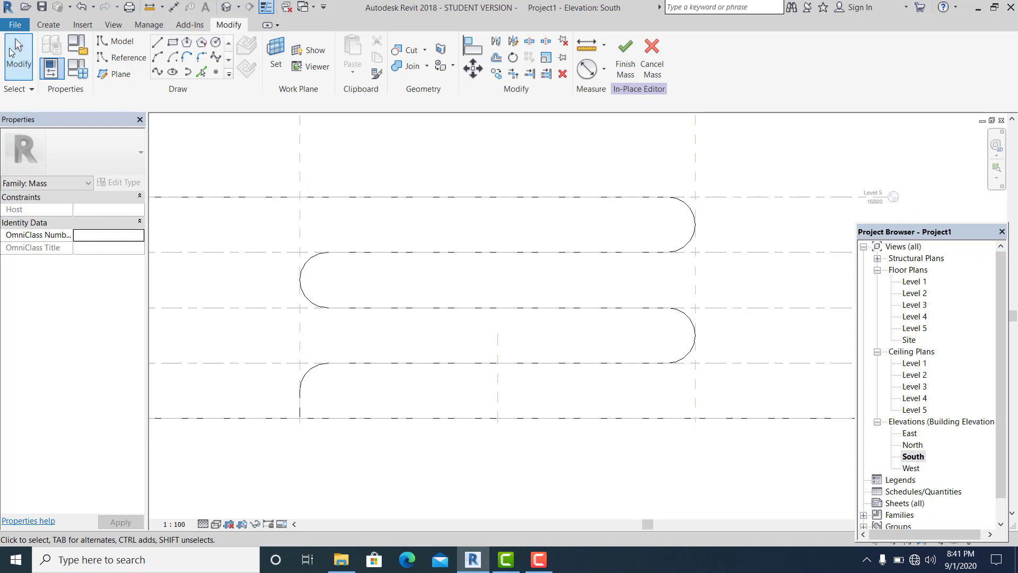
{"action": "middle_click_drag", "start_coordinate": [588, 313], "coordinate": [599, 320]}
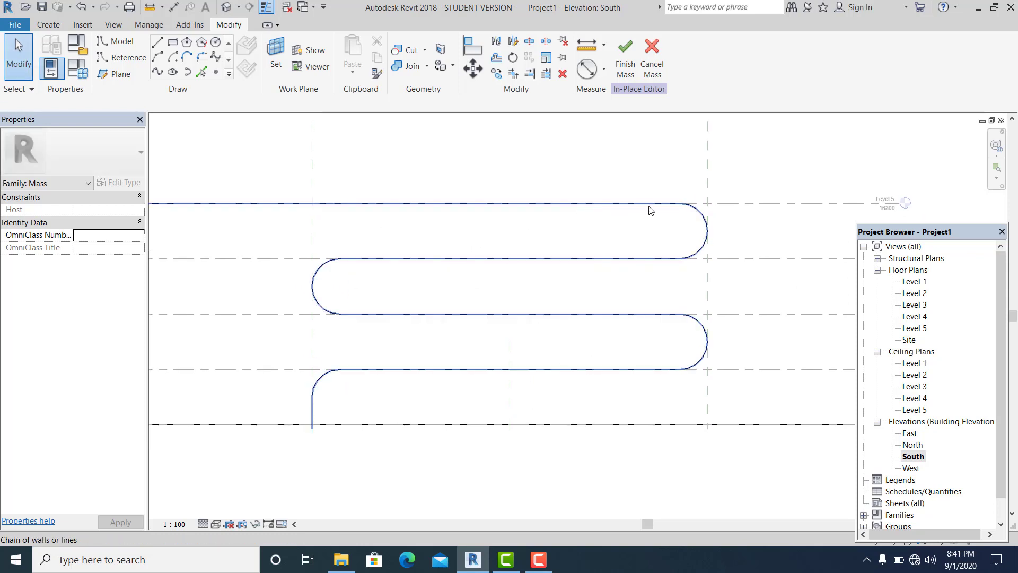
{"action": "middle_click_drag", "start_coordinate": [537, 262], "coordinate": [532, 252]}
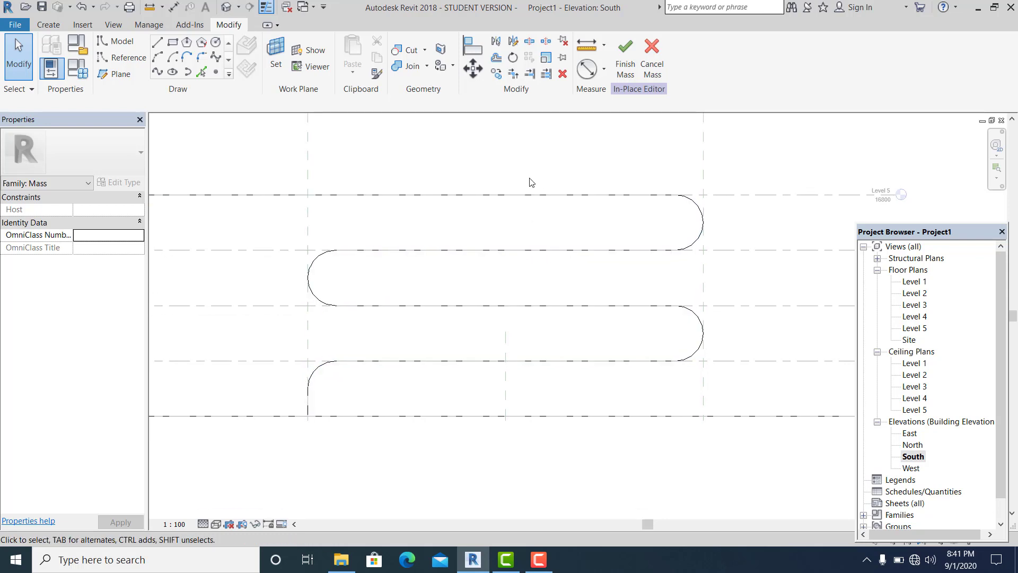
{"action": "scroll", "coordinate": [530, 191], "scroll_direction": "down", "scroll_amount": 2}
{"action": "middle_click_drag", "start_coordinate": [526, 260], "coordinate": [513, 281]}
{"action": "scroll", "coordinate": [507, 263], "scroll_direction": "up", "scroll_amount": 1}
{"action": "middle_click_drag", "start_coordinate": [565, 258], "coordinate": [554, 240]}
Offset copies of the upper profile by 350 mm: Level 5 line upward, right arcs outward, Level 4 line downward and left arcs inward.
{"action": "key", "text": "o"}
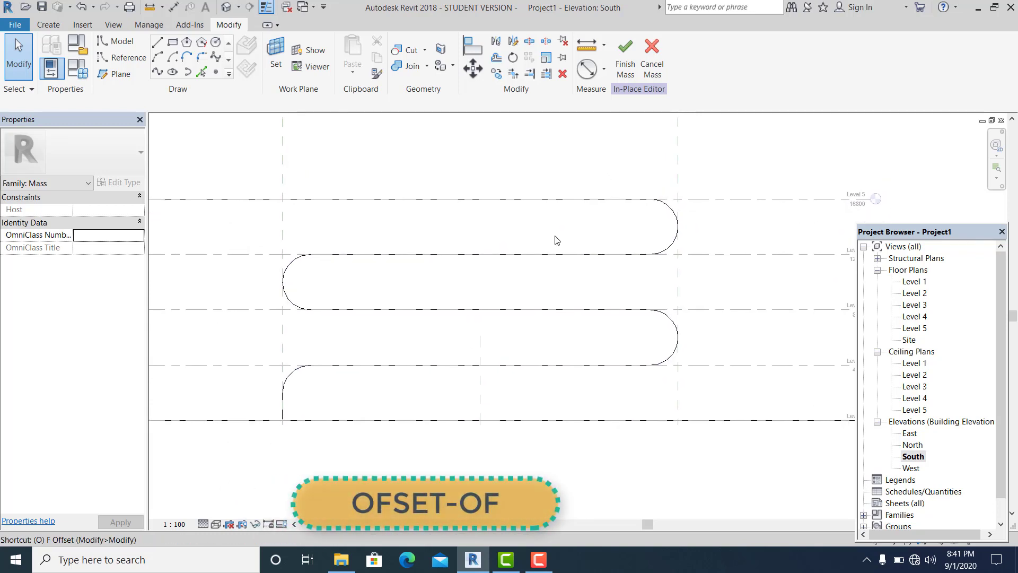
{"action": "key", "text": "f"}
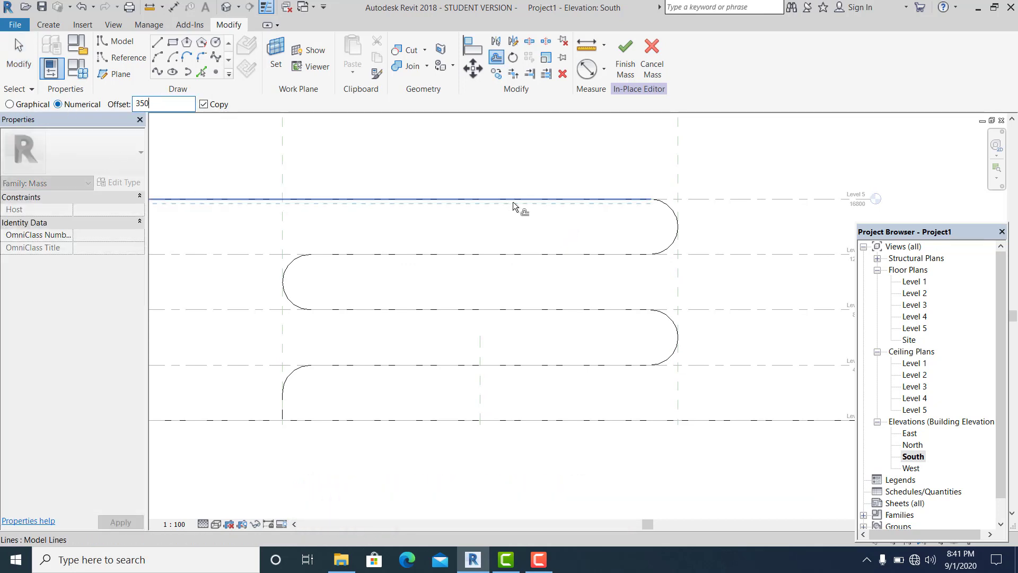
{"action": "left_click", "coordinate": [526, 197]}
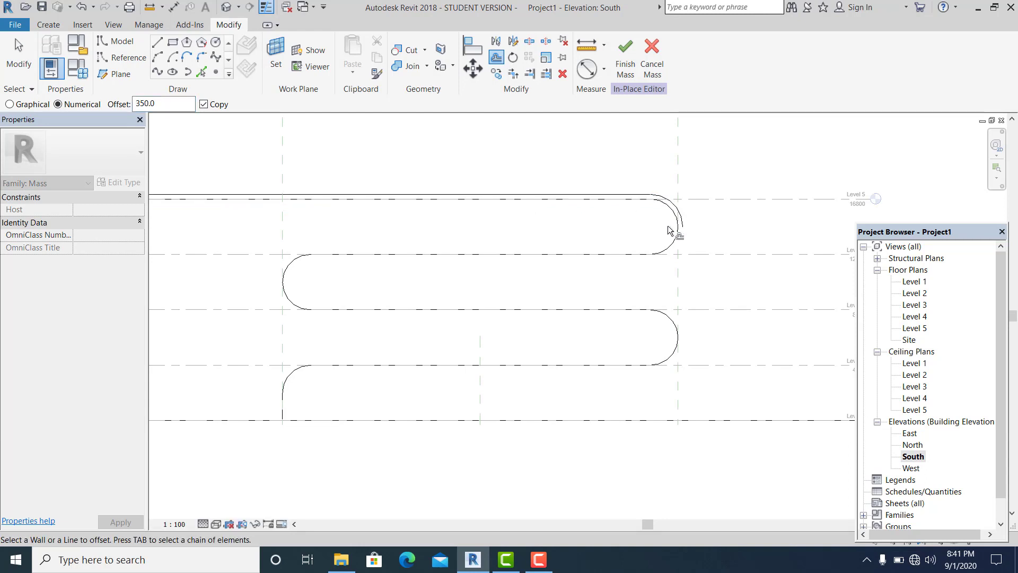
{"action": "left_click", "coordinate": [673, 243]}
{"action": "left_click", "coordinate": [364, 258]}
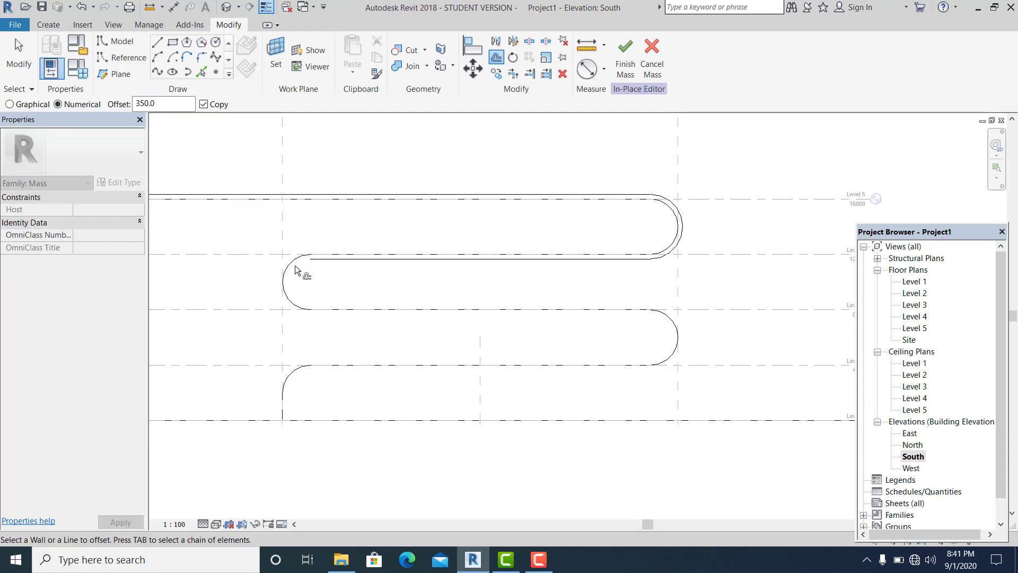
{"action": "left_click", "coordinate": [294, 302]}
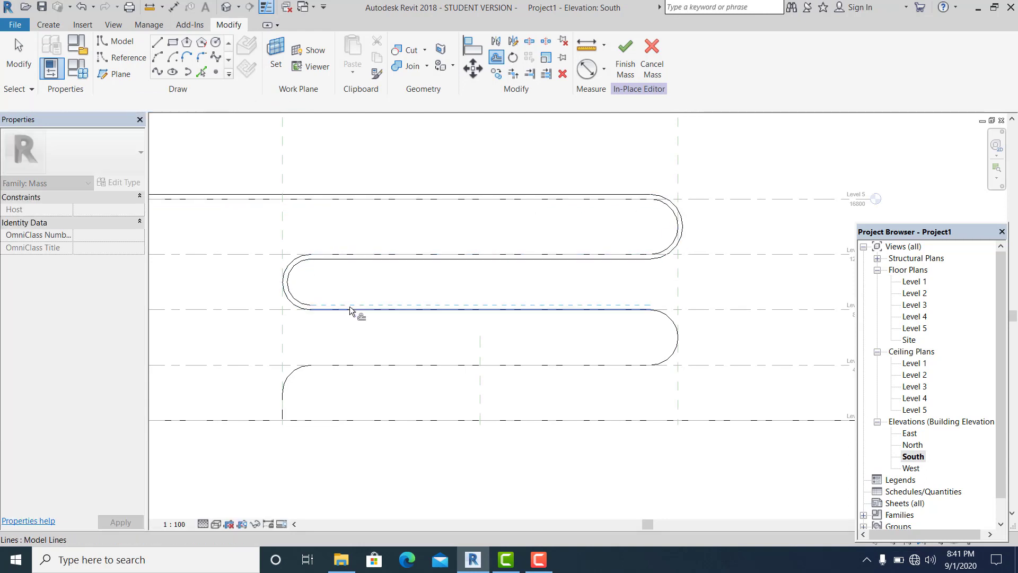
Offset copies of the remaining profile by 350 mm: Level 3 line upward, right arcs outward, Level 2 line downward, lower-left arc and vertical inward.
{"action": "left_click", "coordinate": [352, 310]}
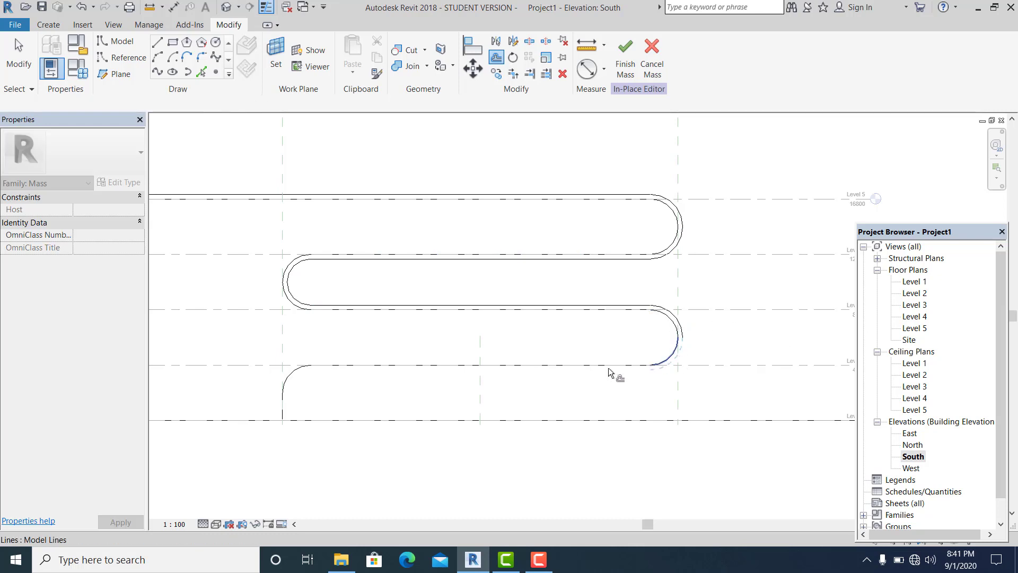
{"action": "left_click", "coordinate": [565, 368]}
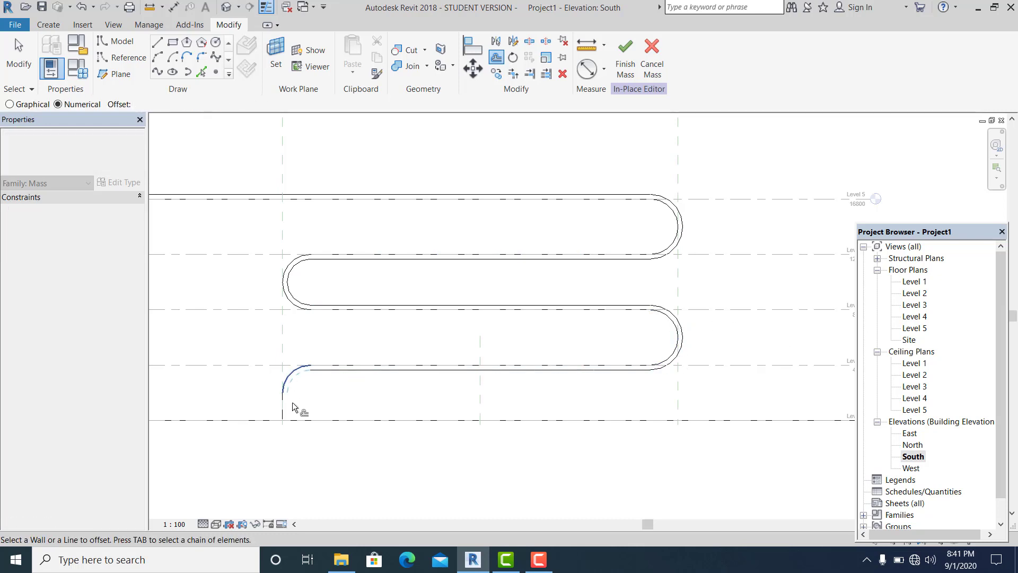
{"action": "left_click", "coordinate": [350, 404]}
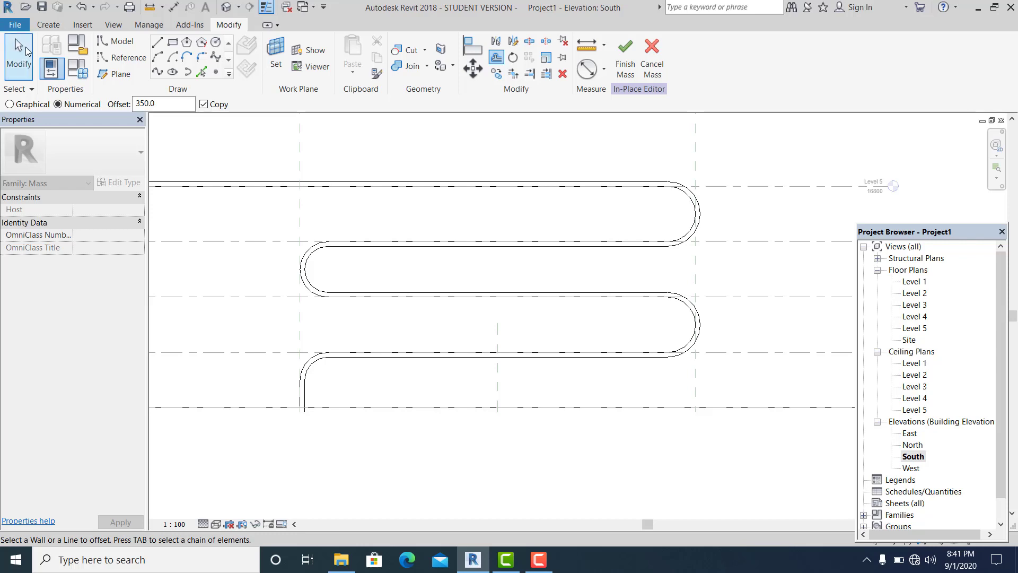
{"action": "left_click", "coordinate": [26, 52]}
Trim the Level 1 line and the inner offset vertical line to their corner, keeping the part of the Level 1 line left of it.
{"action": "scroll", "coordinate": [534, 313], "scroll_direction": "up", "scroll_amount": 3}
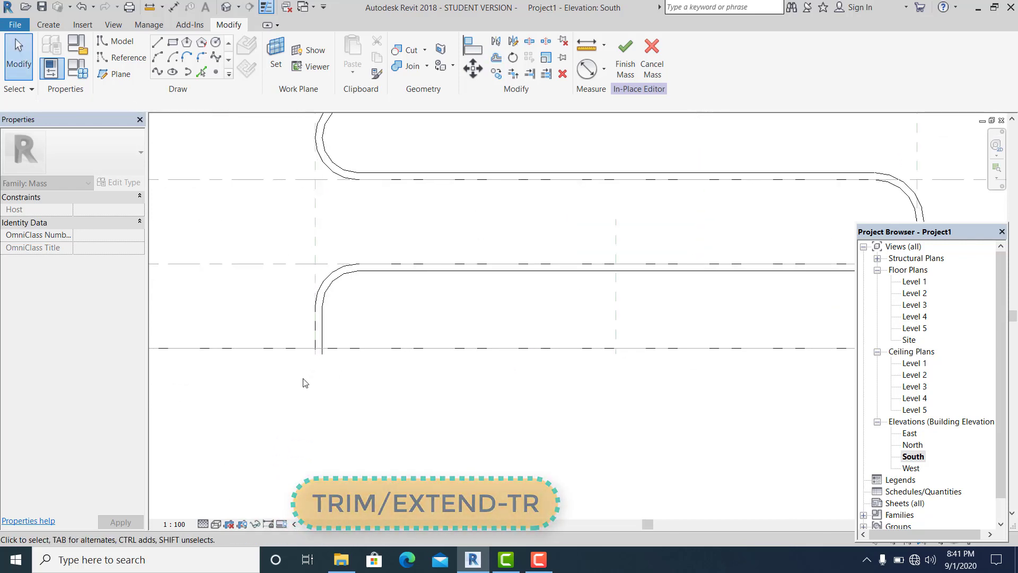
{"action": "scroll", "coordinate": [318, 374], "scroll_direction": "up", "scroll_amount": 1}
{"action": "key", "text": "t"}
{"action": "key", "text": "r"}
{"action": "scroll", "coordinate": [350, 331], "scroll_direction": "up", "scroll_amount": 2}
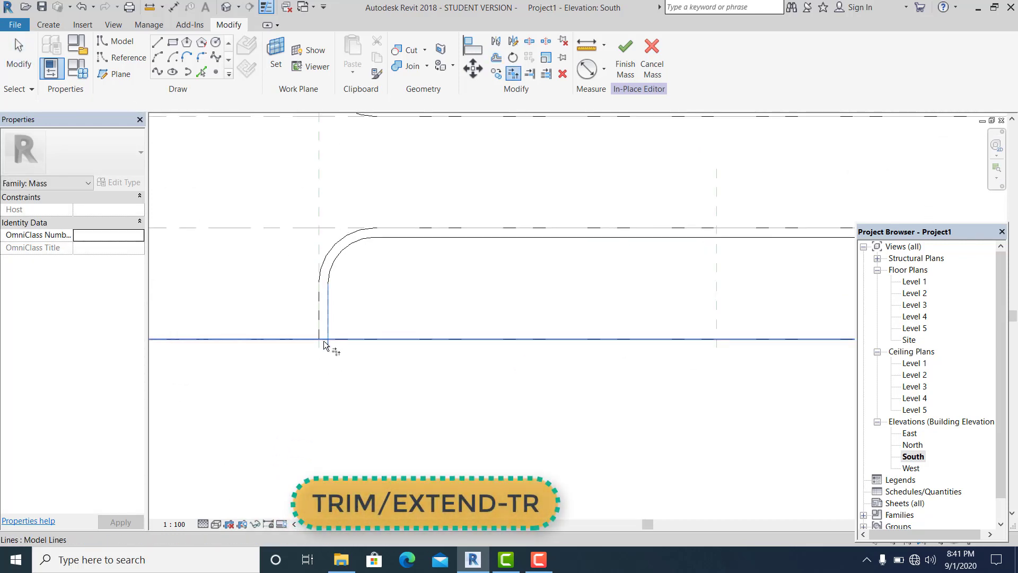
{"action": "left_click", "coordinate": [325, 338]}
{"action": "scroll", "coordinate": [407, 316], "scroll_direction": "down", "scroll_amount": 2}
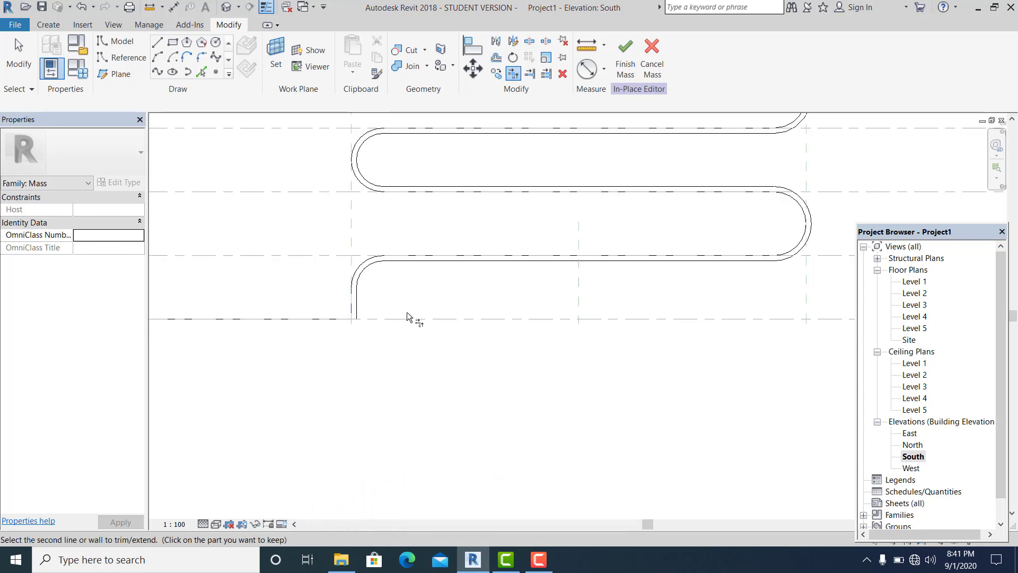
{"action": "middle_click_drag", "start_coordinate": [420, 318], "coordinate": [410, 456]}
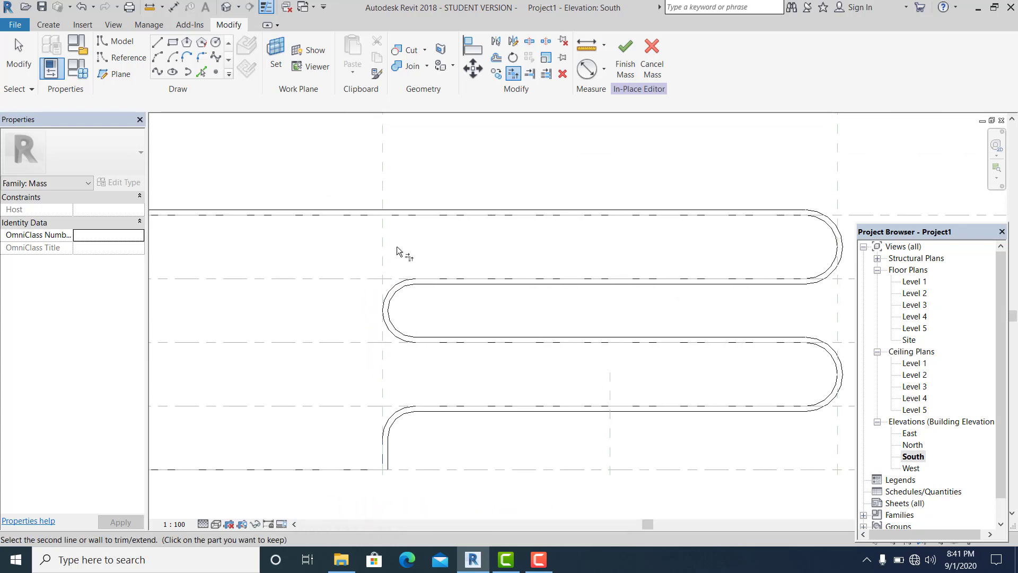
{"action": "left_click", "coordinate": [18, 53]}
{"action": "scroll", "coordinate": [517, 302], "scroll_direction": "down", "scroll_amount": 1}
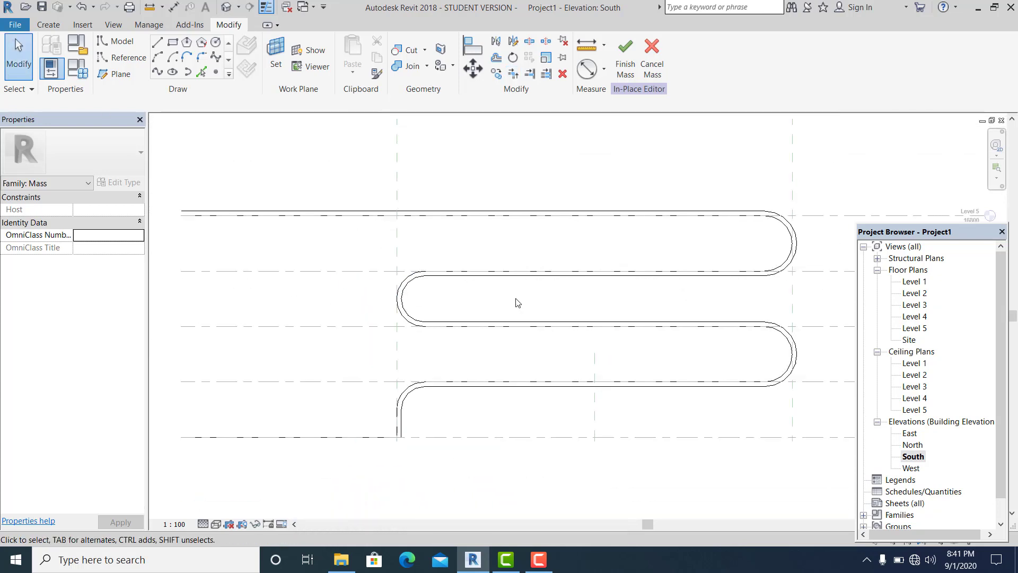
Draw a 350 mm vertical line on the left reference plane between the Level 5 line and its offset copy.
{"action": "scroll", "coordinate": [419, 218], "scroll_direction": "up", "scroll_amount": 2}
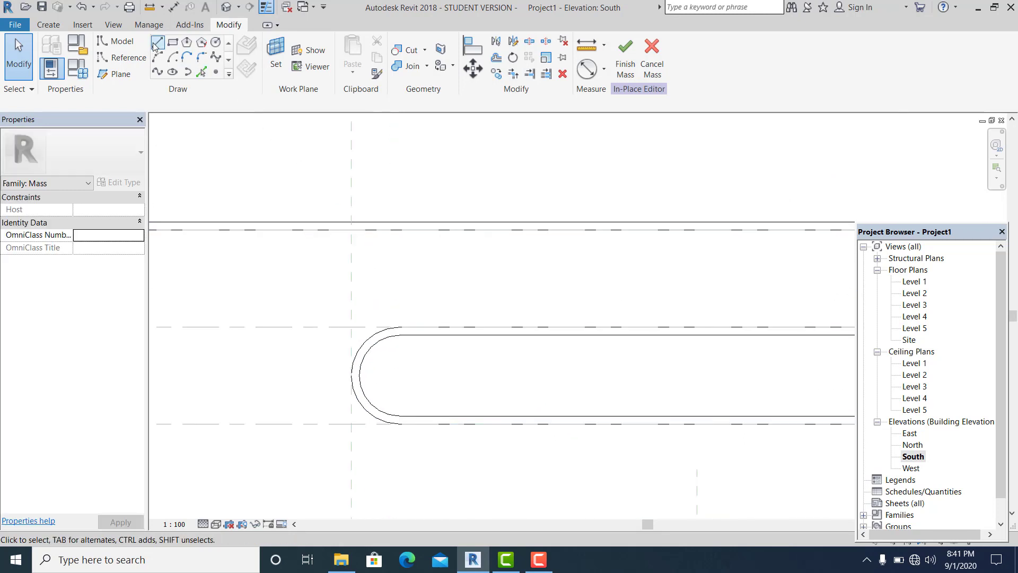
{"action": "left_click", "coordinate": [351, 230]}
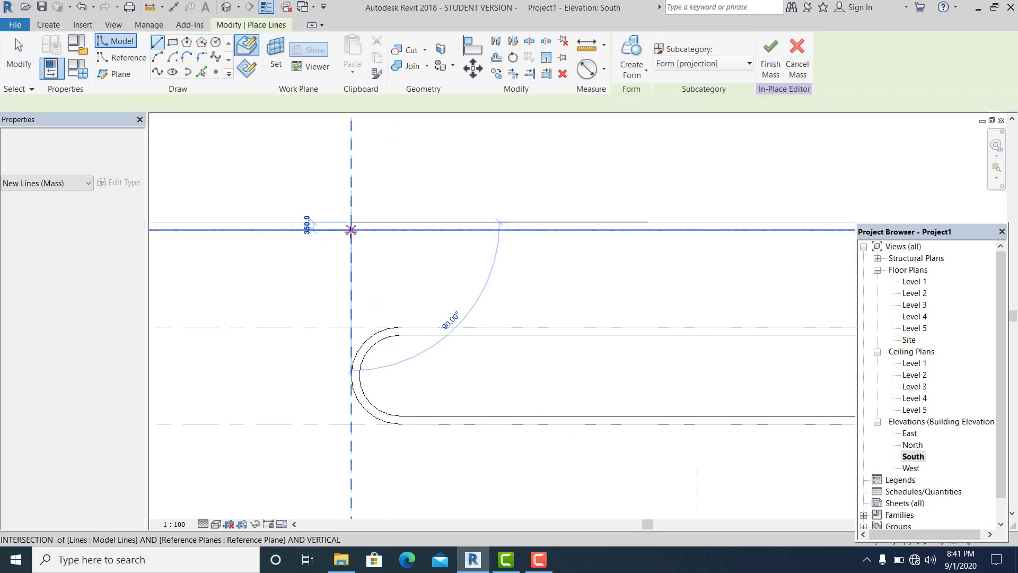
{"action": "key", "text": "Escape"}
Trim the Level 5 line and its offset copy to the short vertical line, keeping the parts right of it.
{"action": "key", "text": "t"}
{"action": "key", "text": "r"}
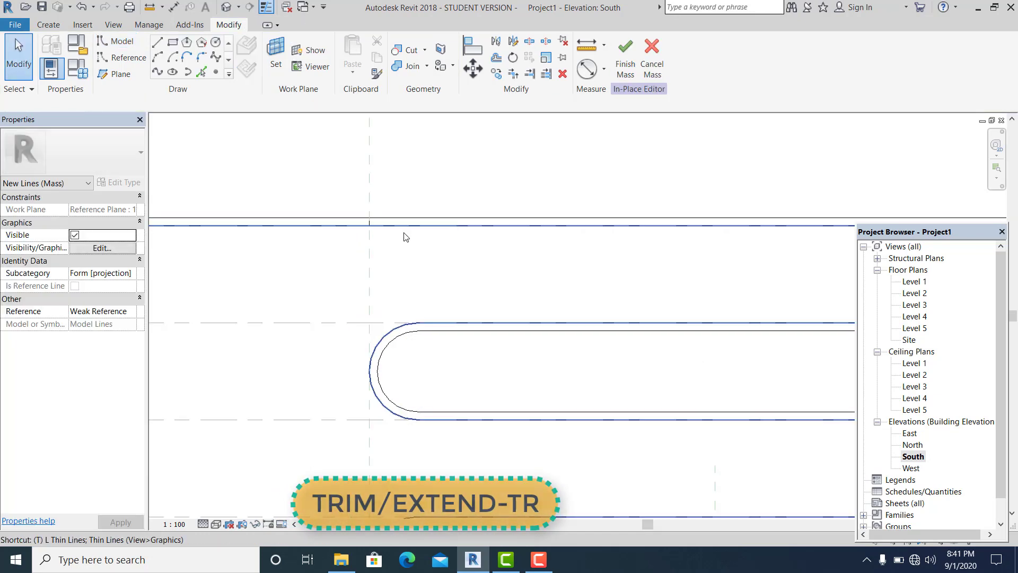
{"action": "scroll", "coordinate": [374, 223], "scroll_direction": "up", "scroll_amount": 4}
{"action": "left_click", "coordinate": [374, 218]}
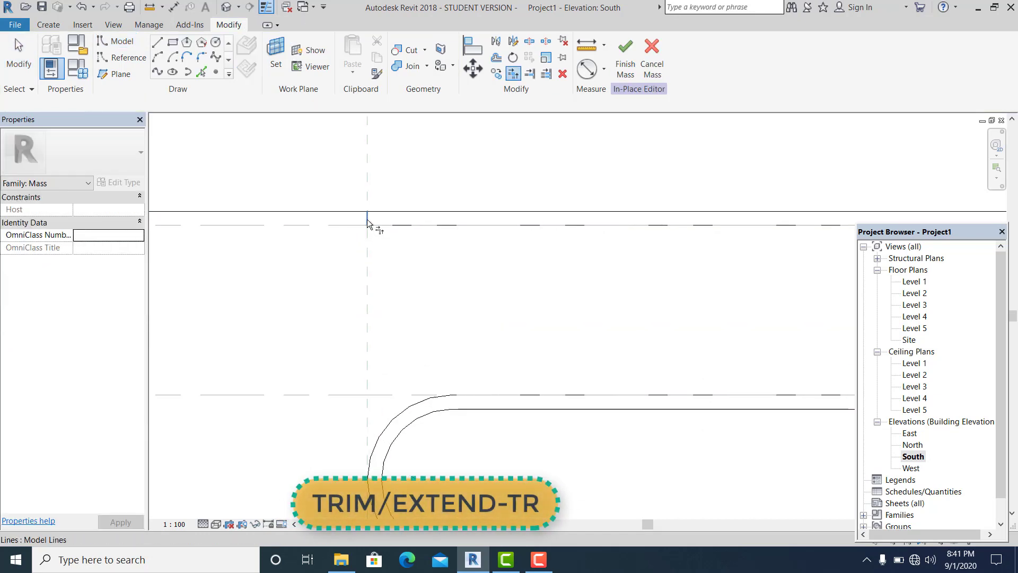
{"action": "left_click", "coordinate": [382, 210]}
Trim the Level 1 line and the outer vertical profile line to their corner at the profile's lower-left end.
{"action": "scroll", "coordinate": [414, 237], "scroll_direction": "down", "scroll_amount": 4}
{"action": "middle_click_drag", "start_coordinate": [443, 266], "coordinate": [419, 83]}
{"action": "scroll", "coordinate": [406, 308], "scroll_direction": "up", "scroll_amount": 3}
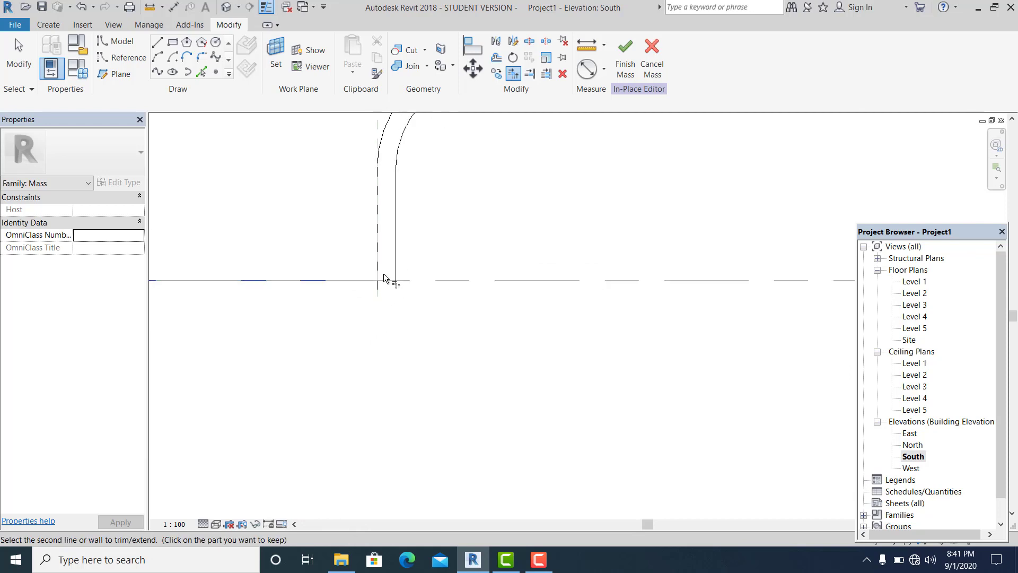
{"action": "left_click", "coordinate": [379, 270]}
{"action": "scroll", "coordinate": [405, 337], "scroll_direction": "down", "scroll_amount": 1}
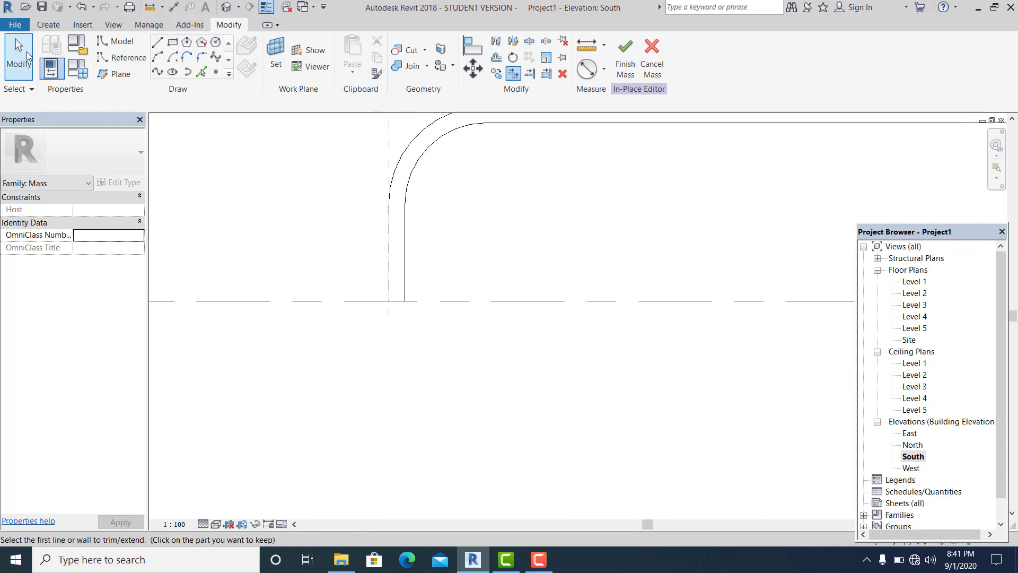
{"action": "left_click", "coordinate": [28, 56]}
Create a solid form from the whole chain of profile lines in the 3D view.
{"action": "scroll", "coordinate": [445, 289], "scroll_direction": "down", "scroll_amount": 4}
{"action": "scroll", "coordinate": [558, 289], "scroll_direction": "up", "scroll_amount": 1}
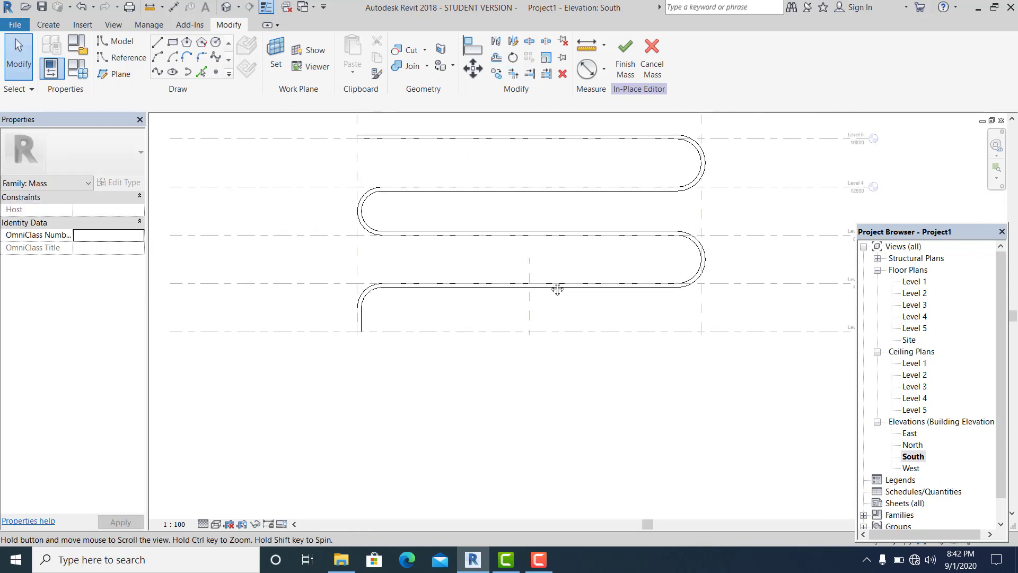
{"action": "middle_click_drag", "start_coordinate": [558, 289], "coordinate": [552, 310]}
{"action": "scroll", "coordinate": [552, 310], "scroll_direction": "up", "scroll_amount": 1}
{"action": "key", "text": "Tab"}
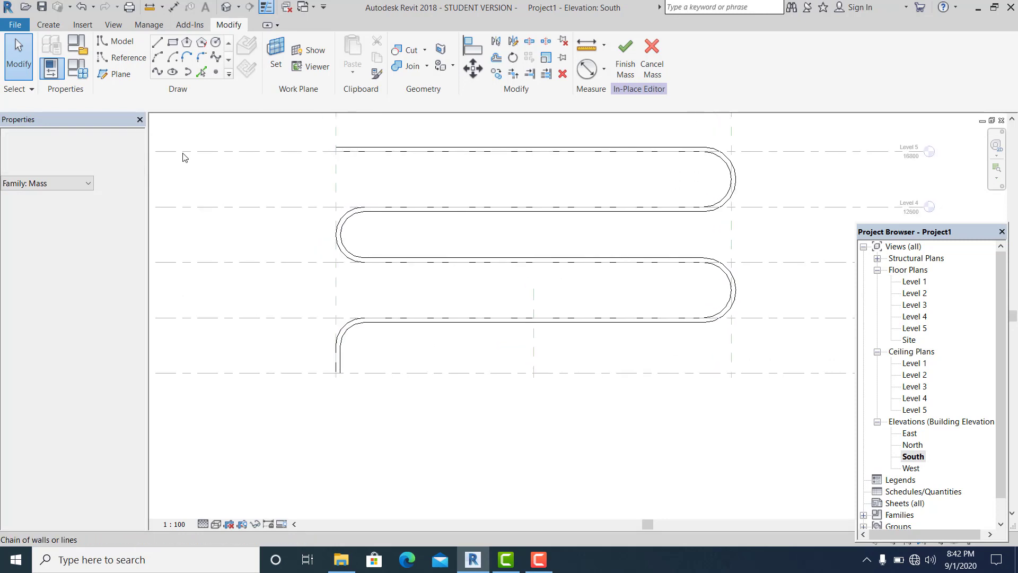
{"action": "left_click", "coordinate": [226, 7]}
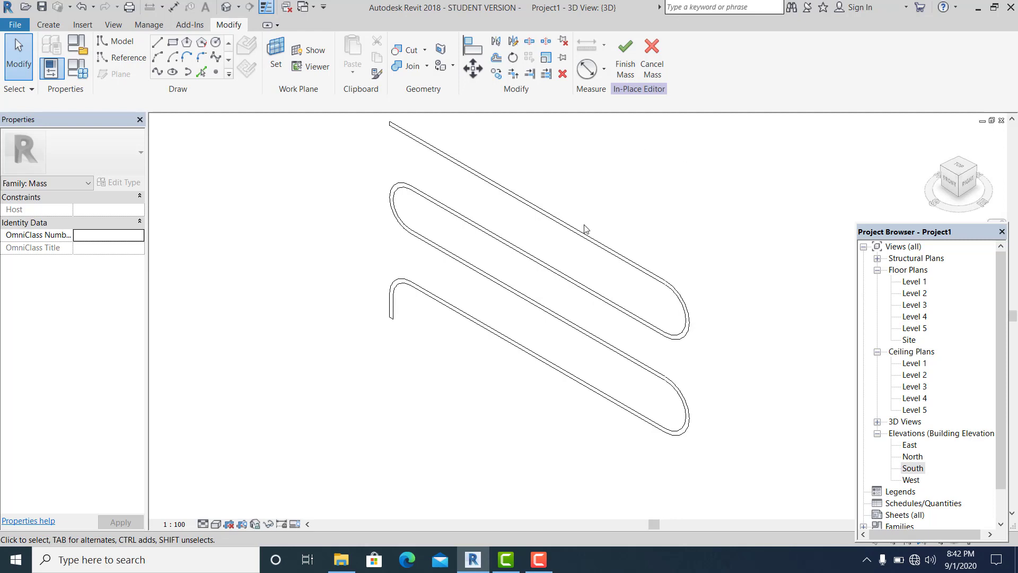
{"action": "key", "text": "Tab"}
{"action": "left_click", "coordinate": [585, 232]}
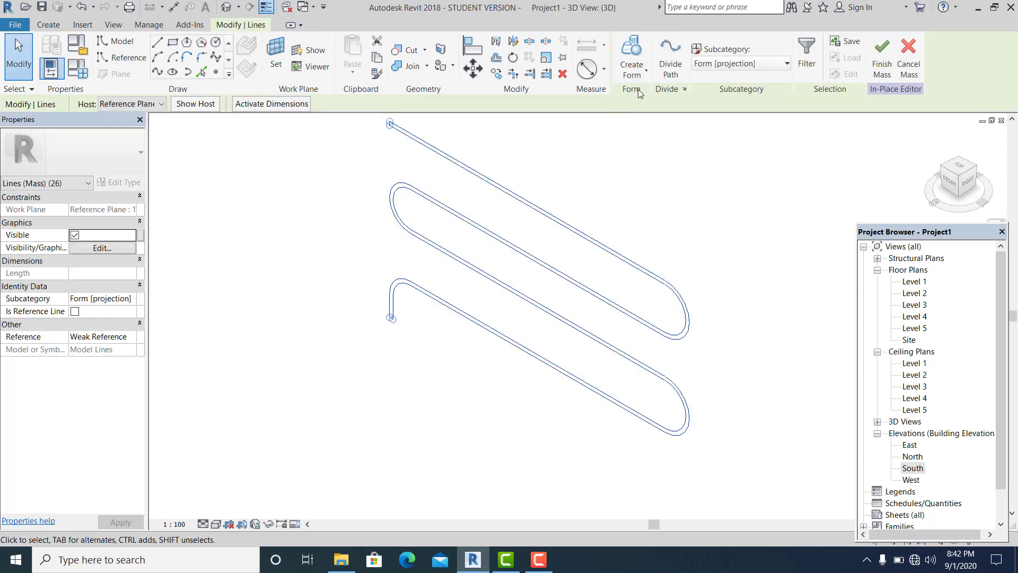
{"action": "left_click", "coordinate": [643, 106]}
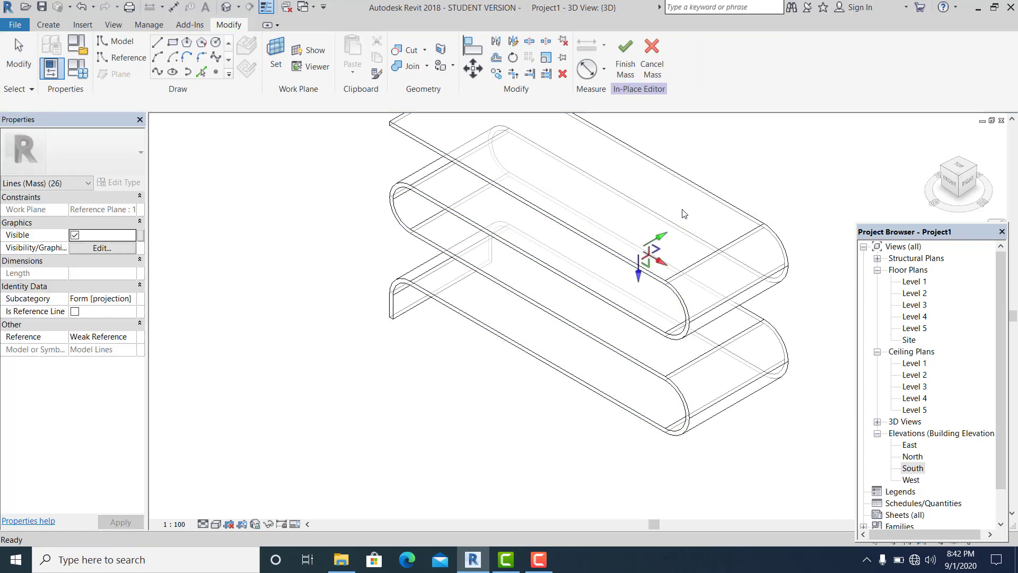
Set the extruded form's depth to 20000 mm.
{"action": "middle_click_drag", "start_coordinate": [460, 373], "coordinate": [415, 450]}
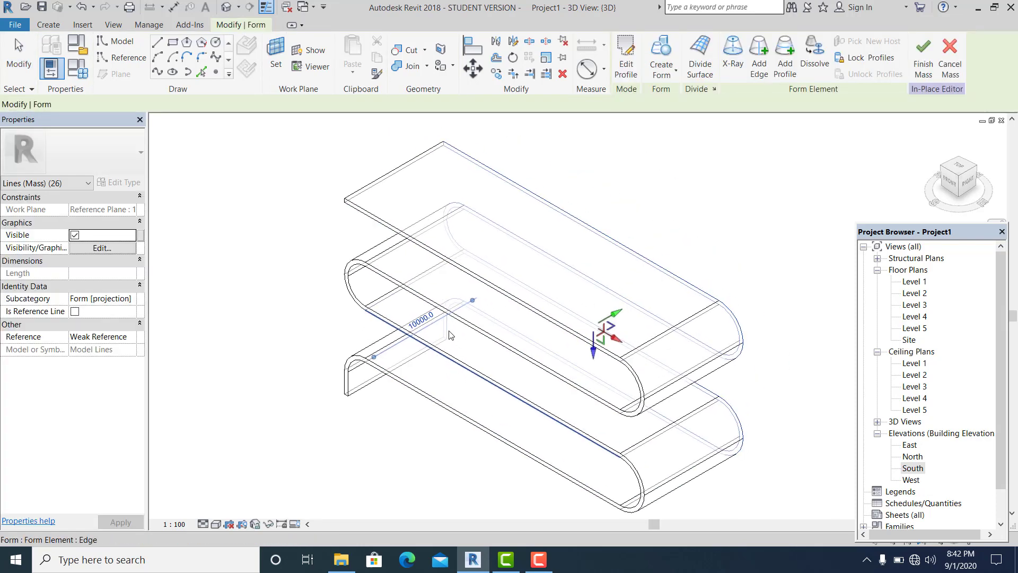
{"action": "left_click", "coordinate": [419, 327]}
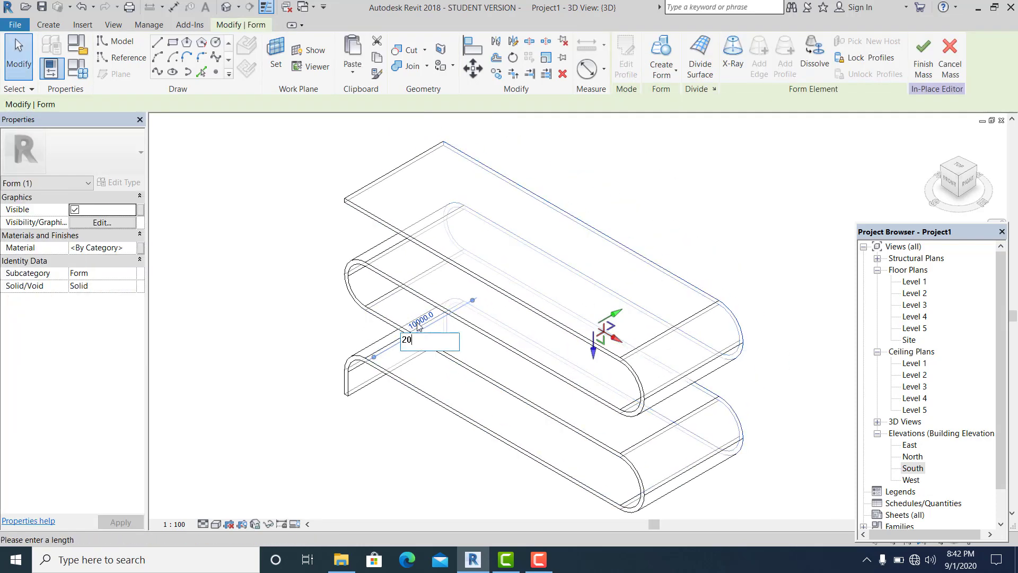
{"action": "key", "text": "Return"}
{"action": "left_click", "coordinate": [281, 311]}
{"action": "scroll", "coordinate": [282, 311], "scroll_direction": "down", "scroll_amount": 2}
{"action": "middle_click_drag", "start_coordinate": [307, 323], "coordinate": [307, 317]}
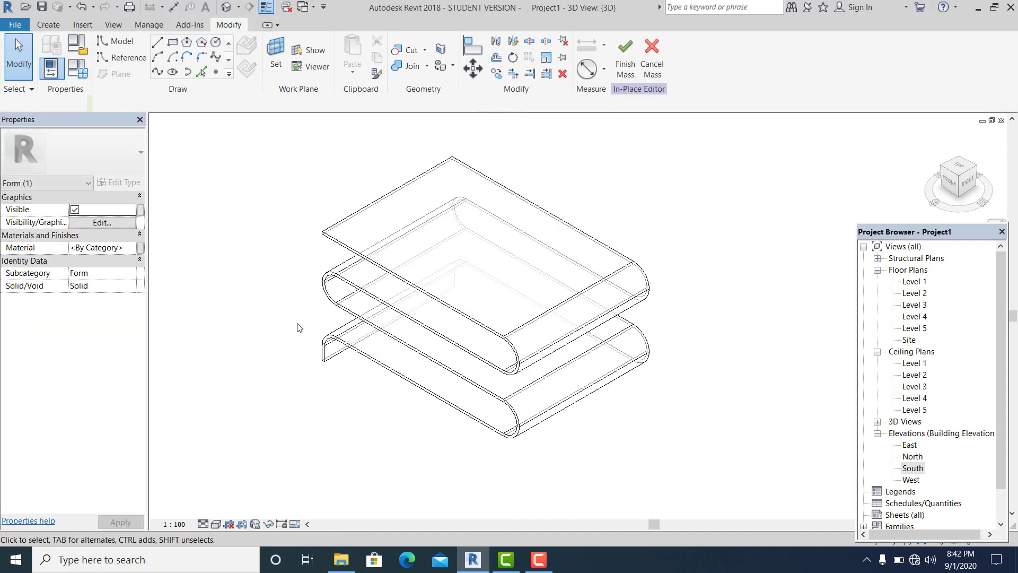
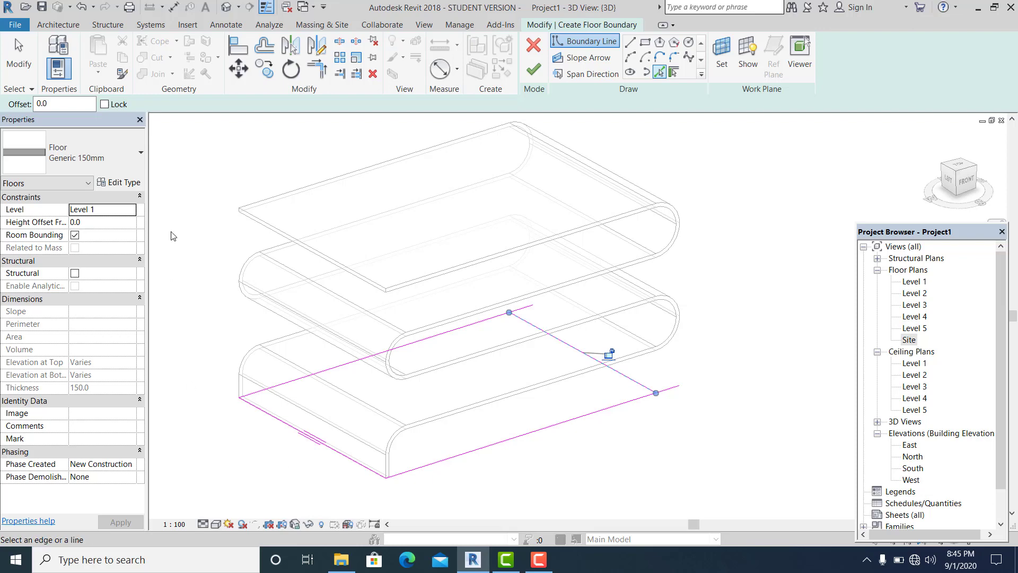
Trim the floor sketch's two long boundary lines to the far cross line so both corners close.
{"action": "key", "text": "Escape"}
{"action": "key", "text": "t"}
{"action": "key", "text": "r"}
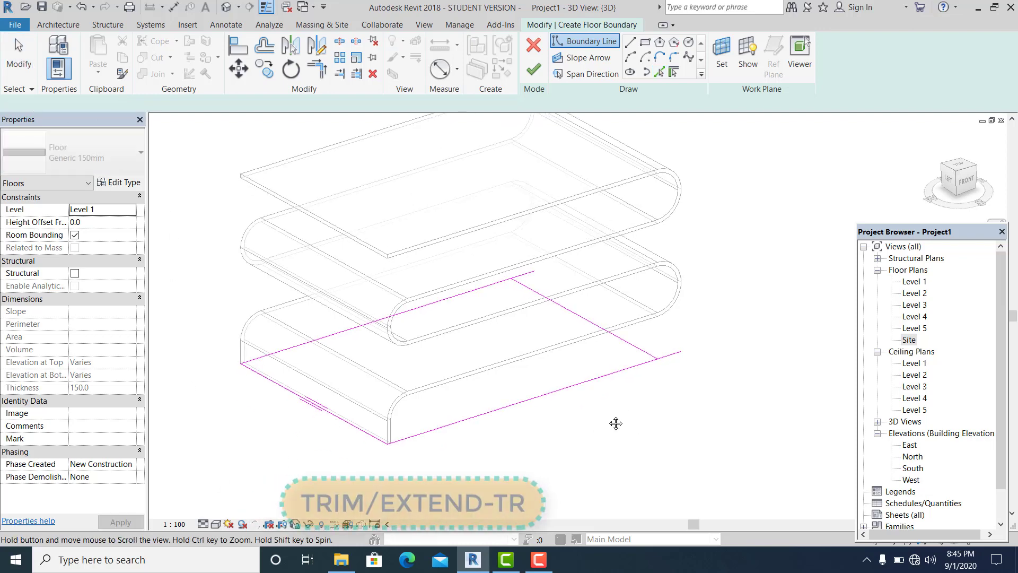
{"action": "left_click", "coordinate": [664, 354]}
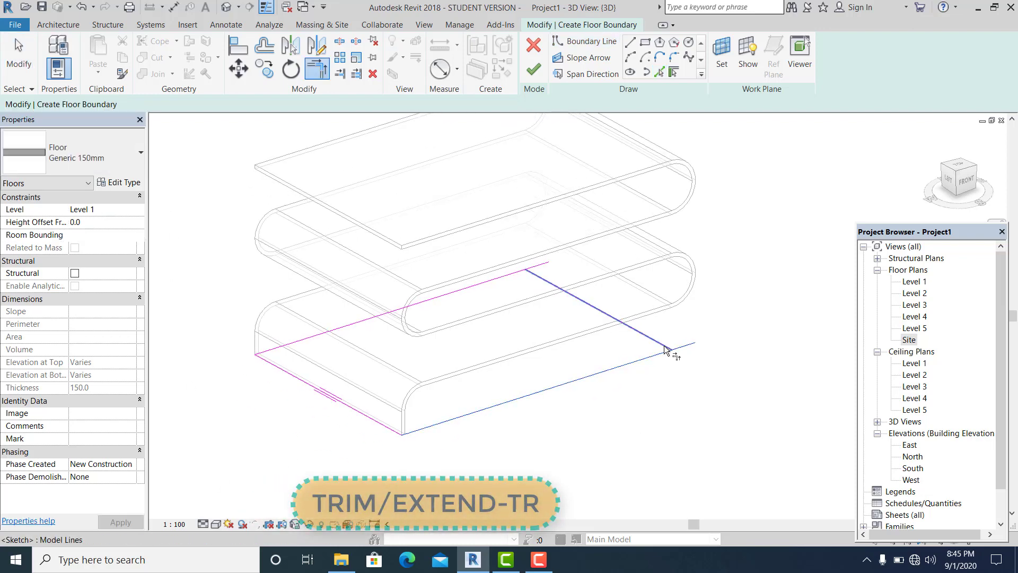
{"action": "left_click", "coordinate": [649, 338]}
{"action": "left_click", "coordinate": [529, 276]}
{"action": "left_click", "coordinate": [519, 274]}
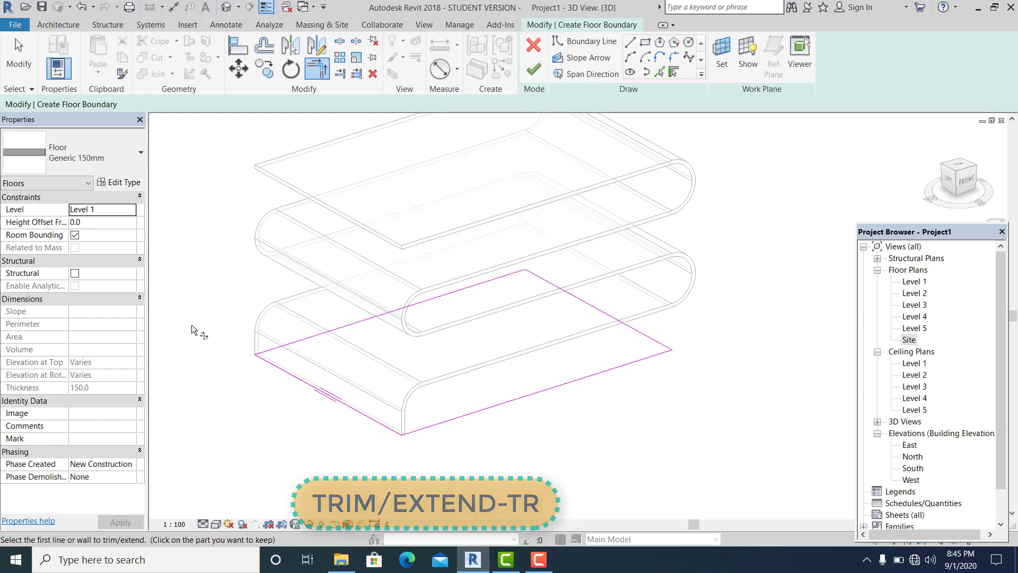
{"action": "left_click", "coordinate": [19, 57]}
{"action": "scroll", "coordinate": [641, 391], "scroll_direction": "down", "scroll_amount": 1}
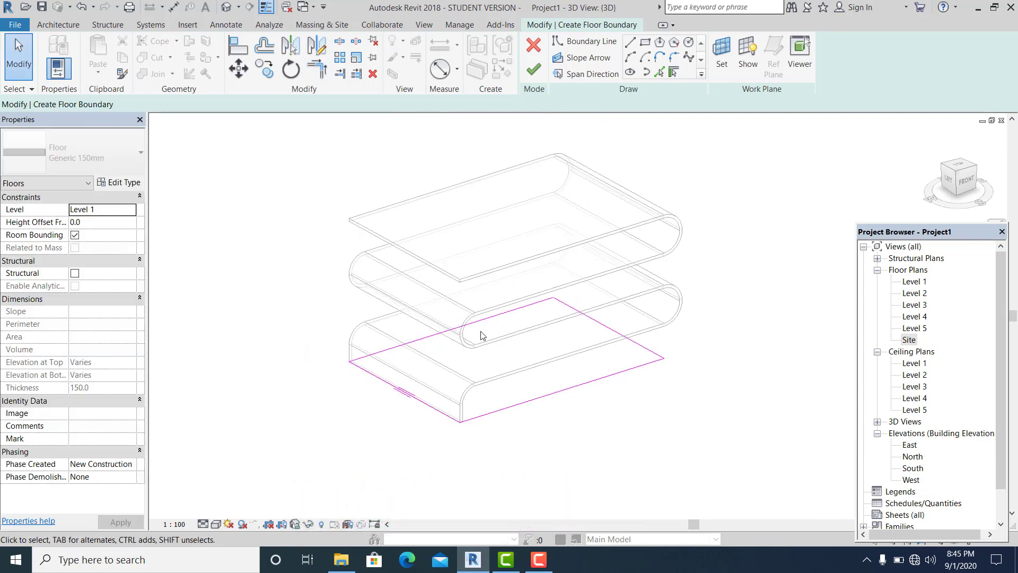
{"action": "scroll", "coordinate": [498, 391], "scroll_direction": "up", "scroll_amount": 1}
{"action": "mouse_move", "coordinate": [498, 391]}
{"action": "middle_mouse_down"}
{"action": "mouse_move", "coordinate": [516, 411]}
{"action": "mouse_move", "coordinate": [507, 406]}
{"action": "middle_mouse_up"}
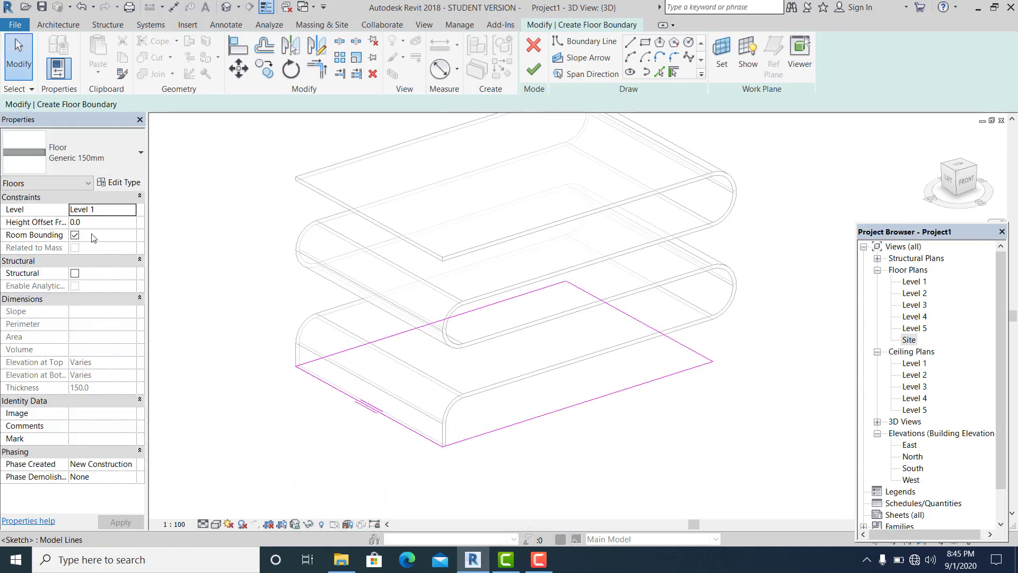
Duplicate the Generic 150mm floor type under the name flooring.
{"action": "left_click", "coordinate": [117, 182]}
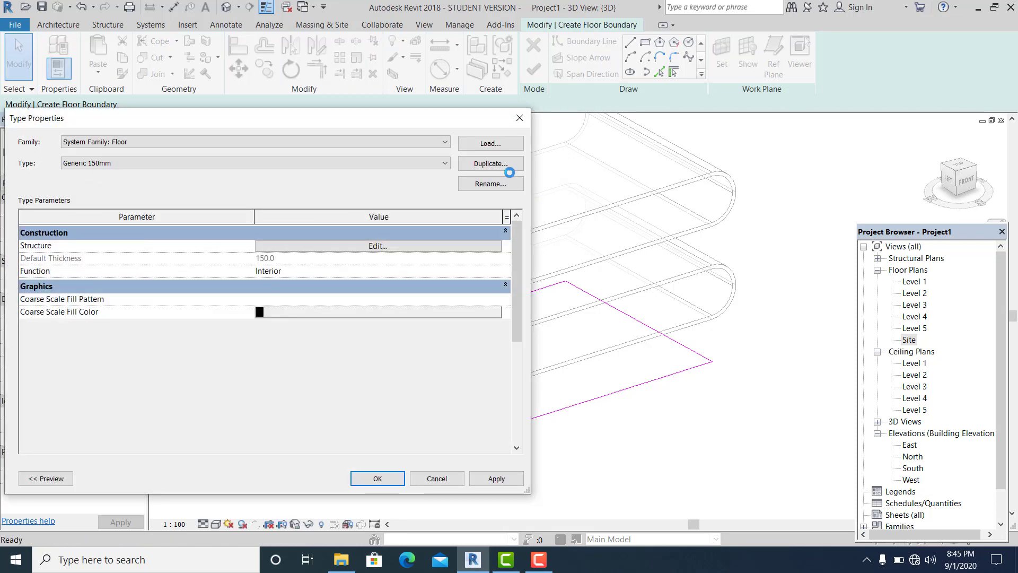
{"action": "left_click", "coordinate": [505, 166]}
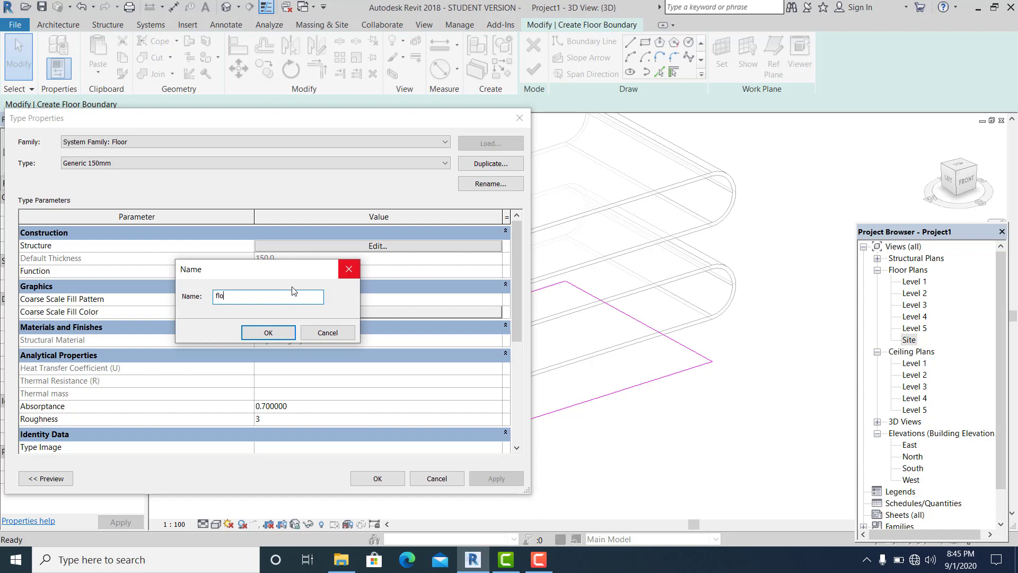
{"action": "type", "text": "flori"}
{"action": "key", "text": "Left"}
{"action": "type", "text": "o"}
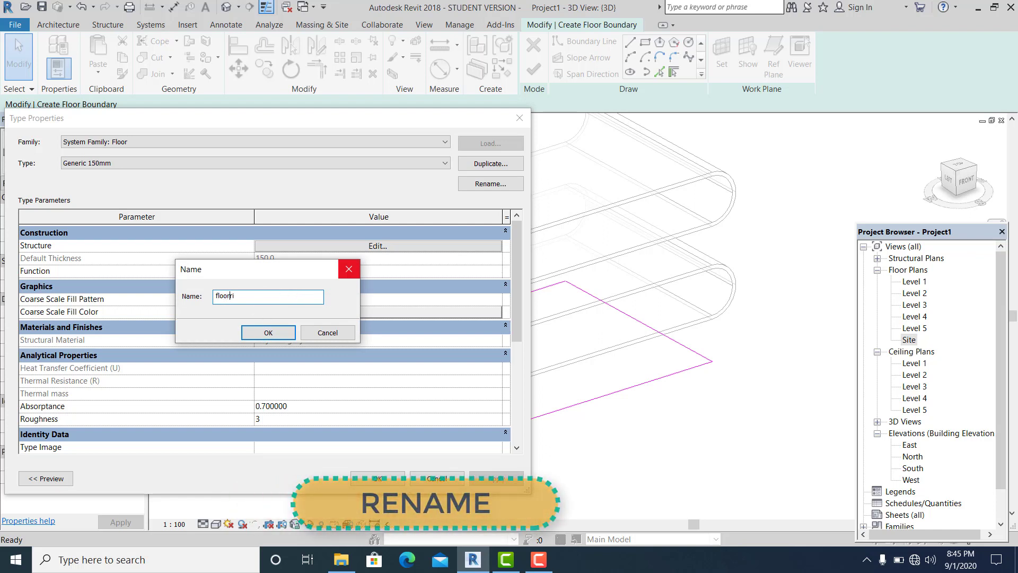
{"action": "left_click", "coordinate": [292, 329]}
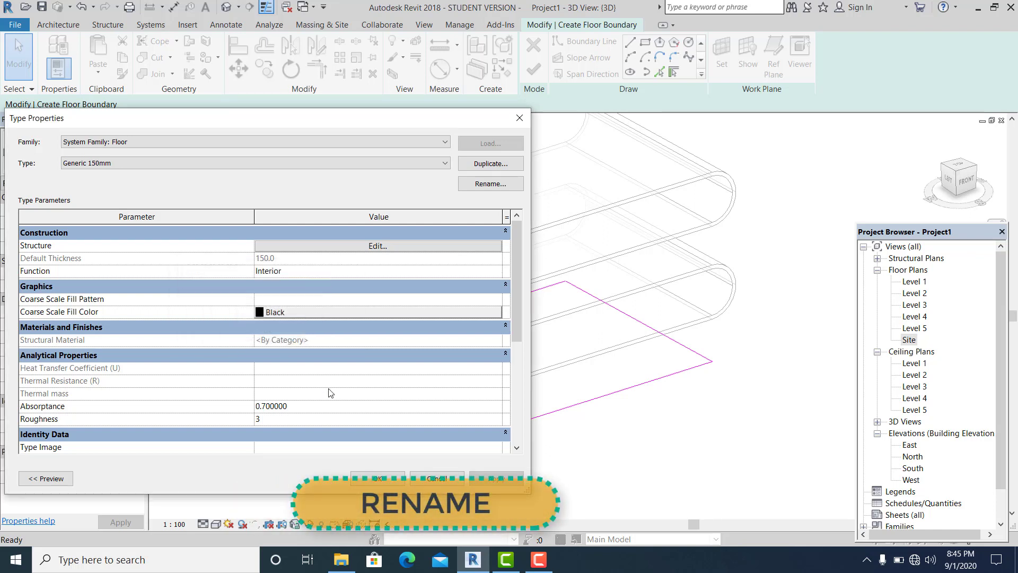
Create a new material named concreet for the structure layer of the flooring type.
{"action": "left_click", "coordinate": [395, 247]}
{"action": "left_click", "coordinate": [222, 245]}
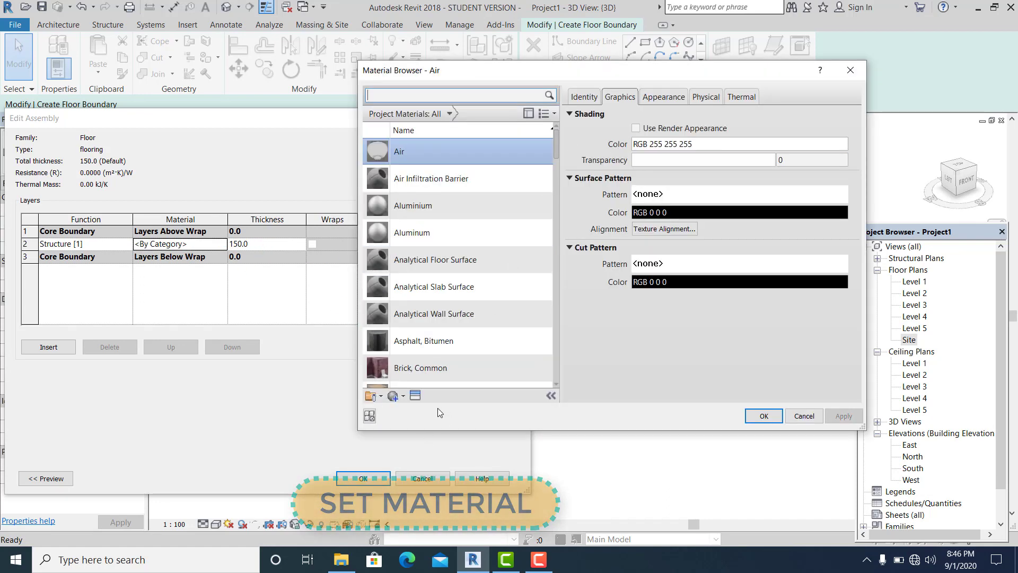
{"action": "left_click", "coordinate": [393, 396]}
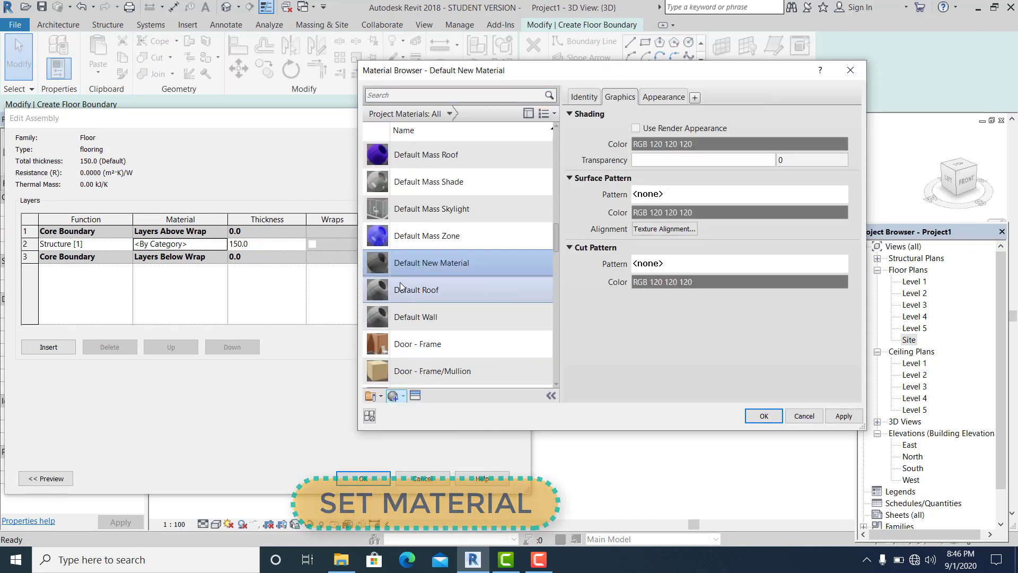
{"action": "right_click", "coordinate": [419, 264]}
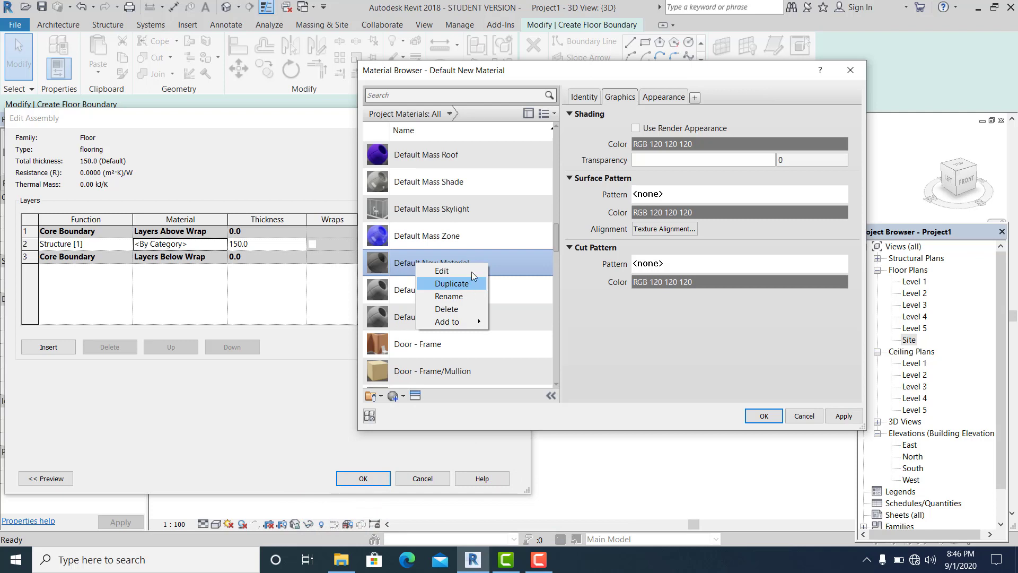
{"action": "type", "text": "concreet"}
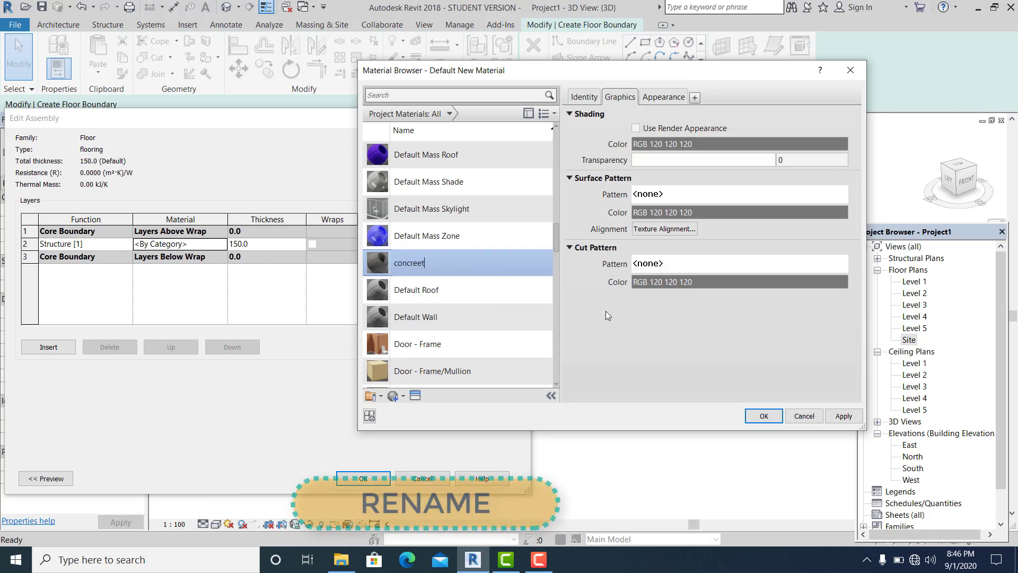
Replace the concreet material's appearance with the Blocks asset from the library's Concrete category and apply the material to the floor's structure layer.
{"action": "left_click", "coordinate": [658, 97]}
{"action": "left_click", "coordinate": [834, 114]}
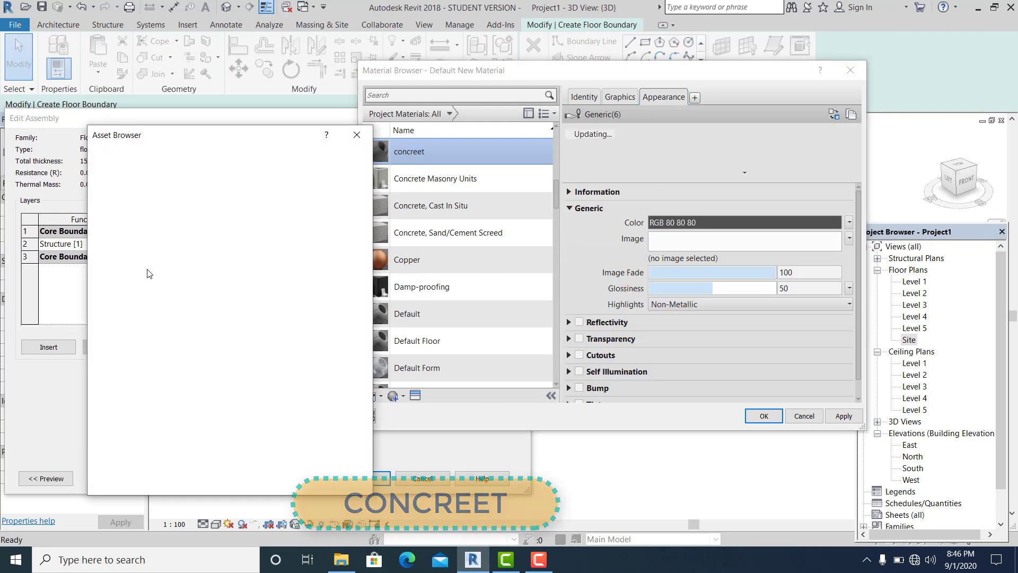
{"action": "left_click", "coordinate": [99, 224]}
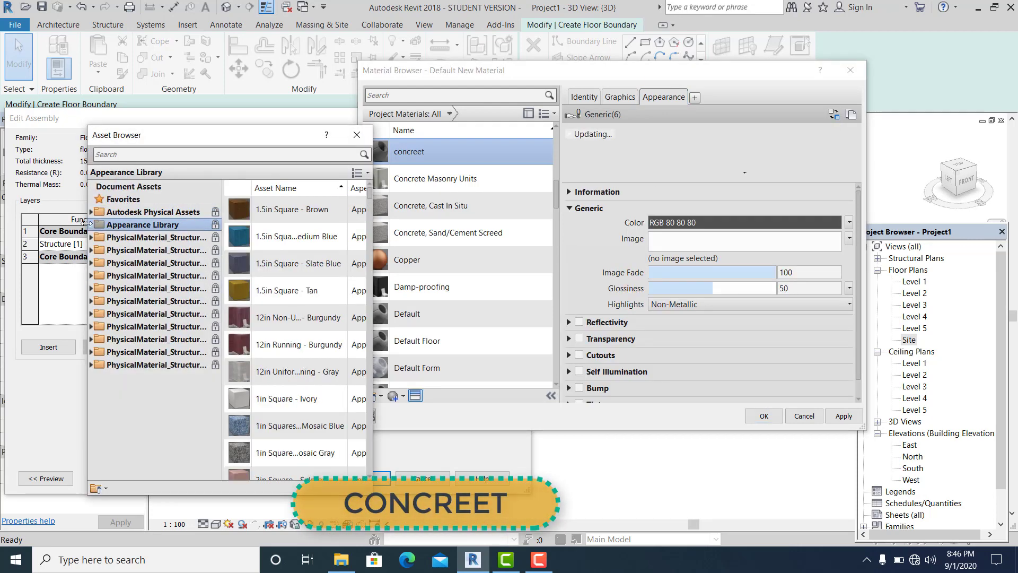
{"action": "left_click", "coordinate": [90, 224]}
{"action": "left_click", "coordinate": [127, 250]}
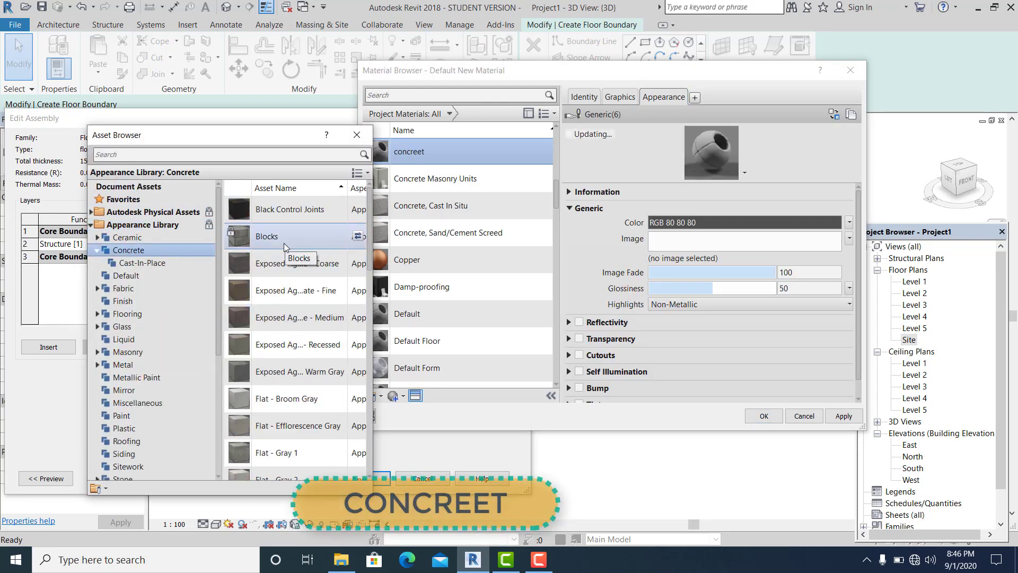
{"action": "double_click", "coordinate": [285, 243]}
{"action": "left_click", "coordinate": [769, 417]}
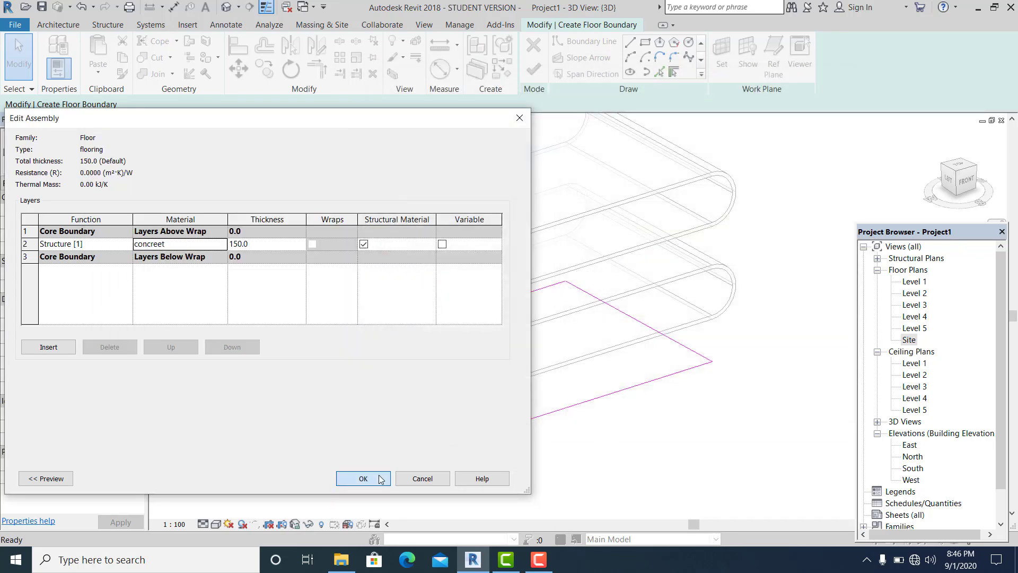
{"action": "left_click", "coordinate": [378, 478]}
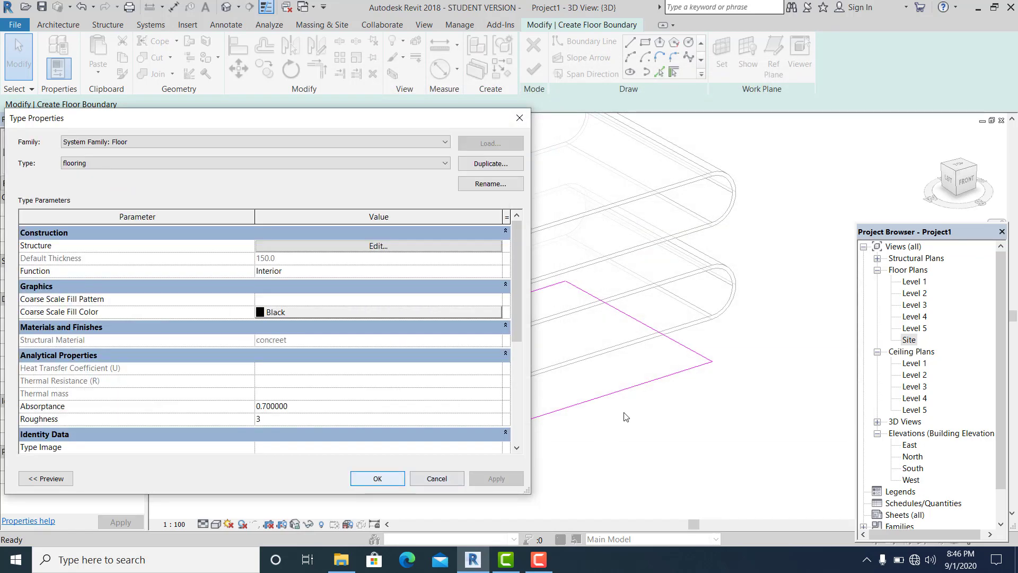
{"action": "key", "text": "Return"}
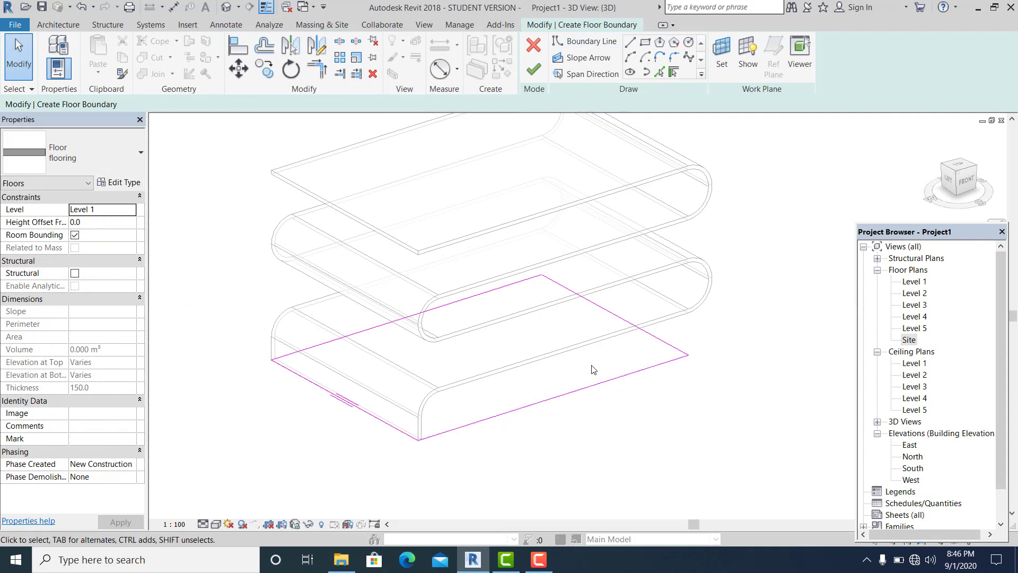
Finish the floor boundary sketch to create the Level 1 floor.
{"action": "middle_click_drag", "start_coordinate": [594, 370], "coordinate": [588, 368]}
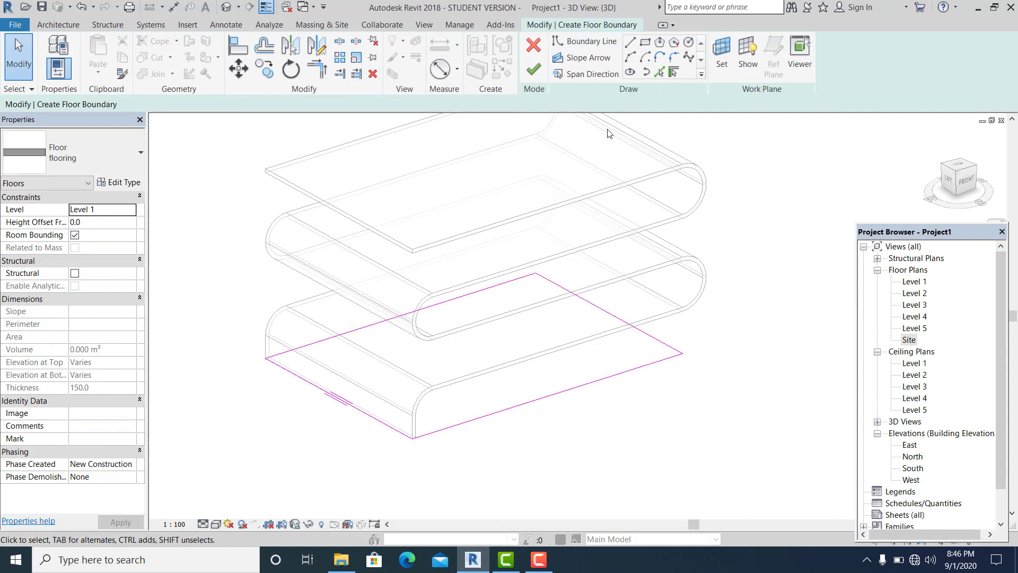
{"action": "left_click", "coordinate": [534, 70]}
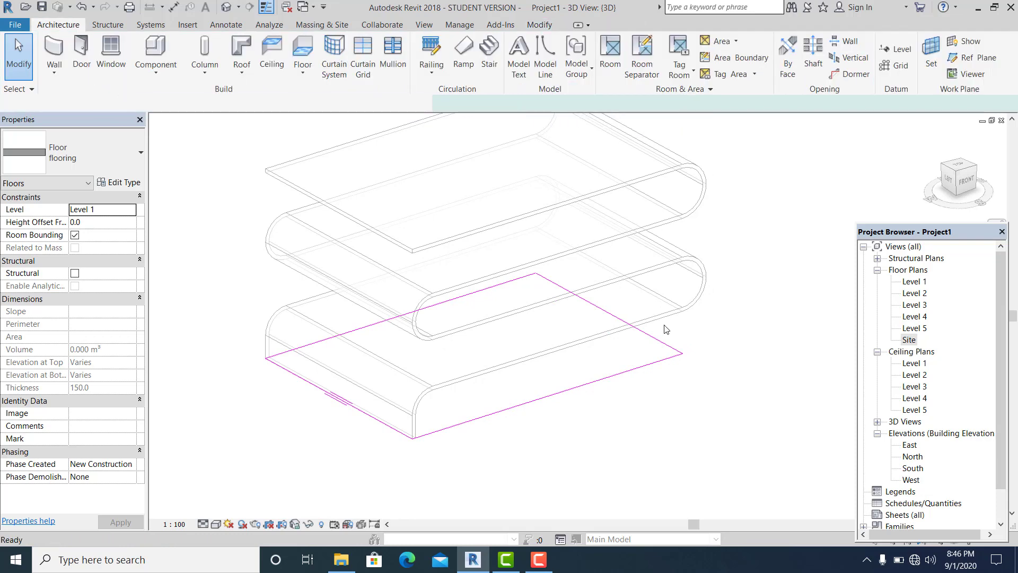
{"action": "left_click", "coordinate": [690, 422]}
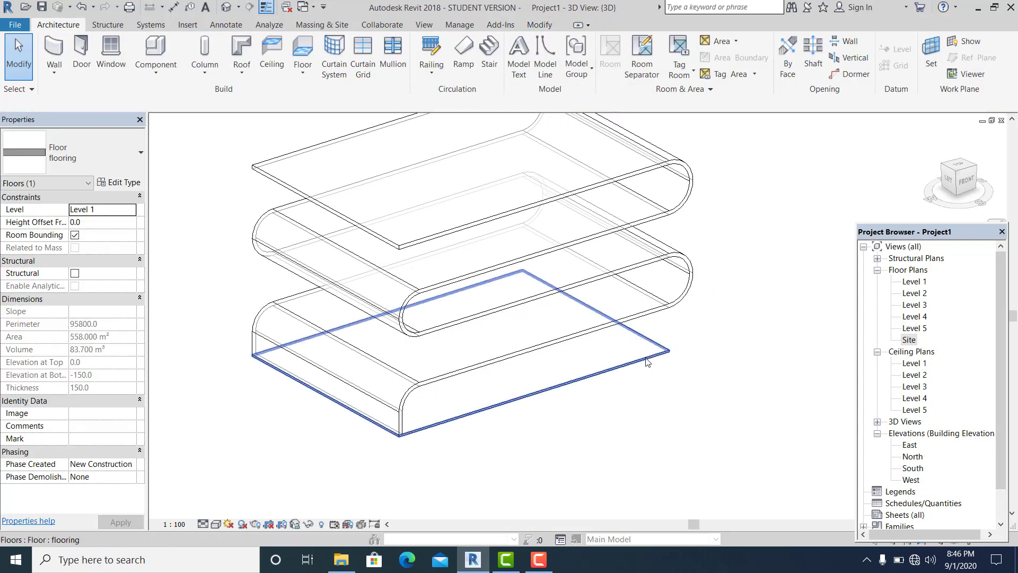
Copy the Level 1 floor to the clipboard.
{"action": "left_click", "coordinate": [643, 361]}
{"action": "middle_click_drag", "start_coordinate": [649, 365], "coordinate": [650, 373]}
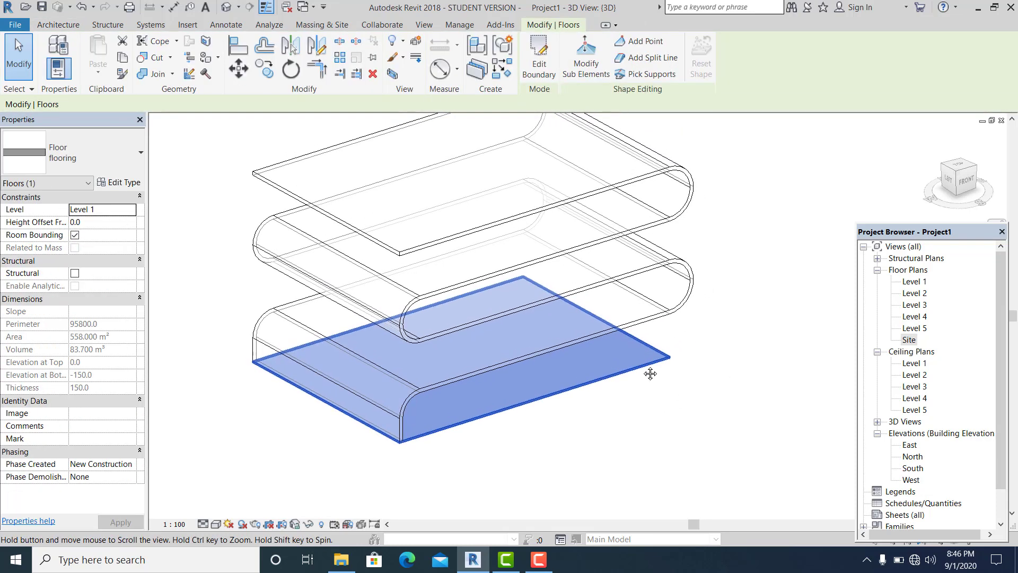
{"action": "left_click", "coordinate": [122, 58]}
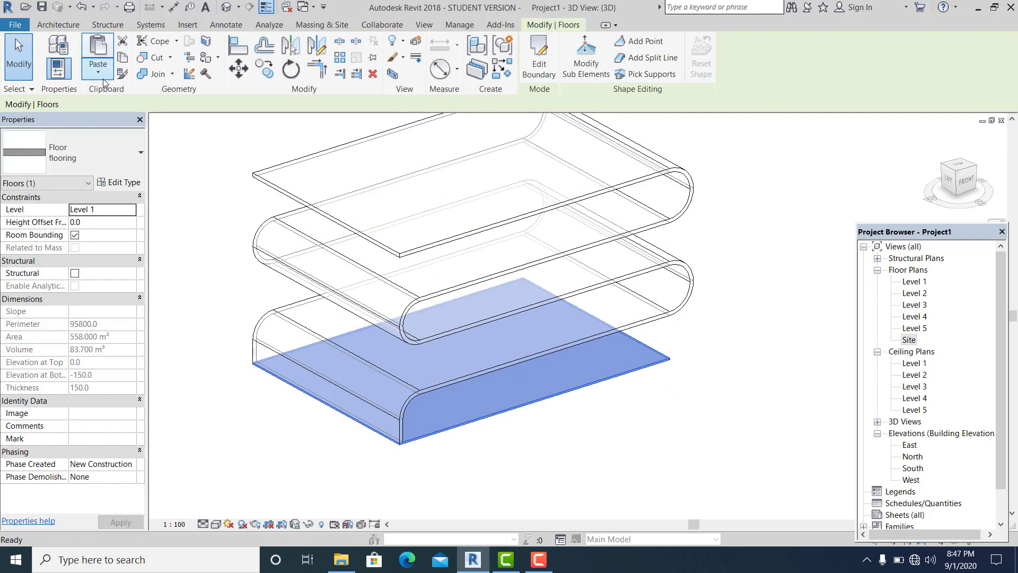
Paste the copied floor aligned to Level 2.
{"action": "left_click", "coordinate": [98, 74]}
{"action": "left_click", "coordinate": [127, 121]}
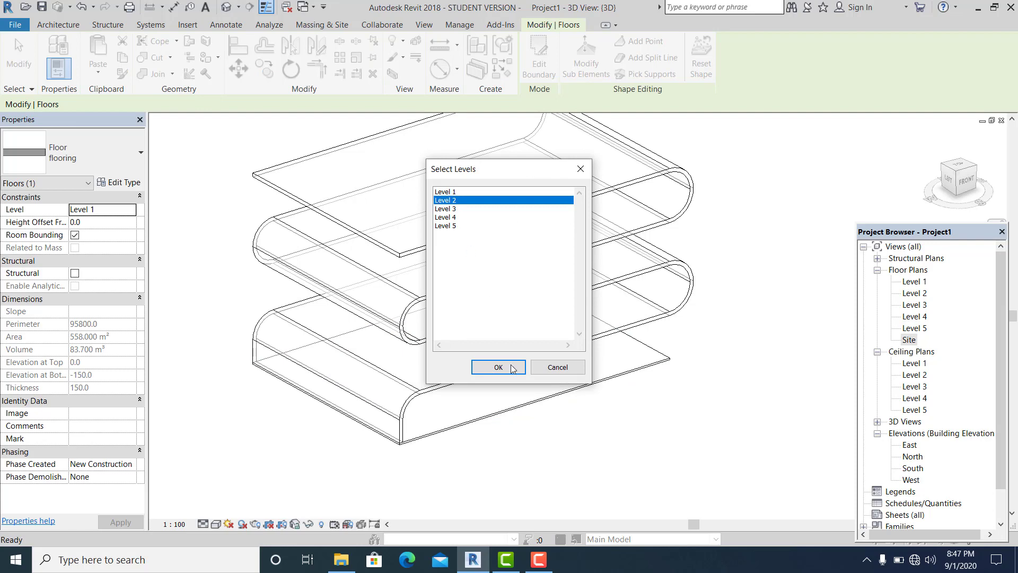
{"action": "left_click", "coordinate": [510, 366]}
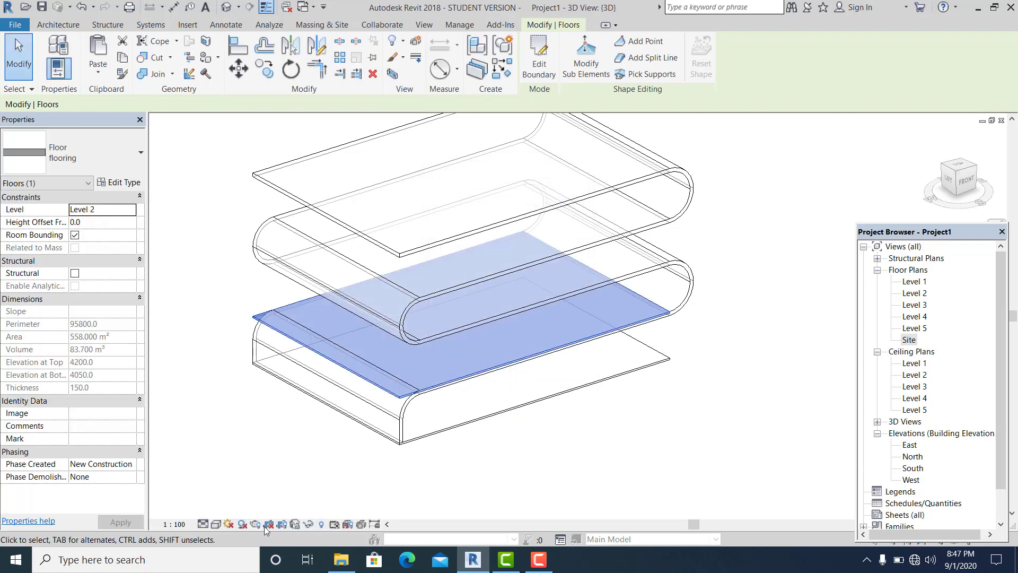
Set the 3D view's visual style to Realistic and clear the floor selection.
{"action": "left_click", "coordinate": [215, 523]}
{"action": "left_click", "coordinate": [254, 497]}
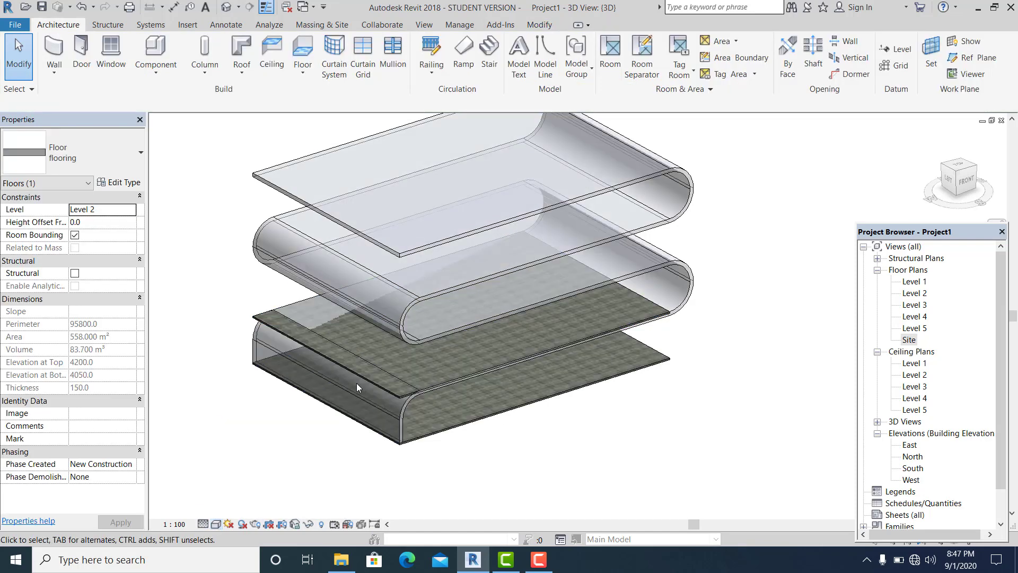
{"action": "left_click", "coordinate": [495, 432]}
{"action": "scroll", "coordinate": [517, 434], "scroll_direction": "up", "scroll_amount": 1}
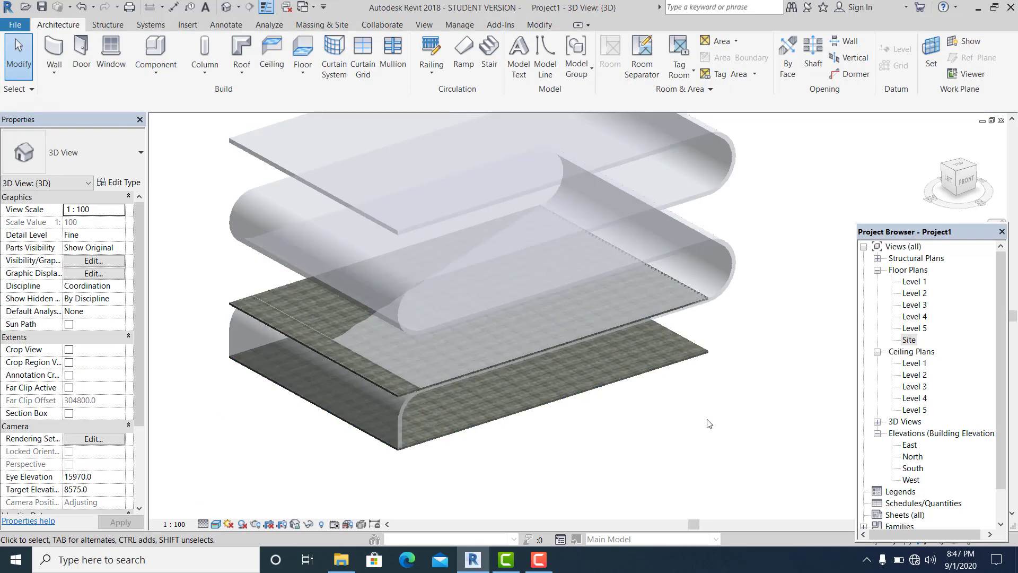
Edit the Level 2 floor boundary, replacing the end line over the curved wall with a line picked where the mass's curve begins.
{"action": "left_click", "coordinate": [393, 392]}
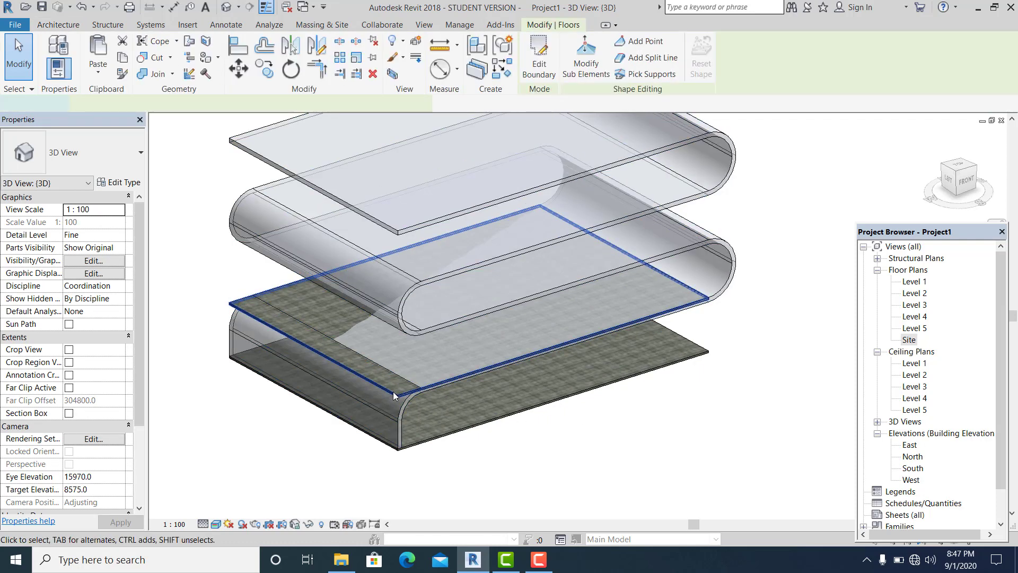
{"action": "double_click", "coordinate": [393, 391]}
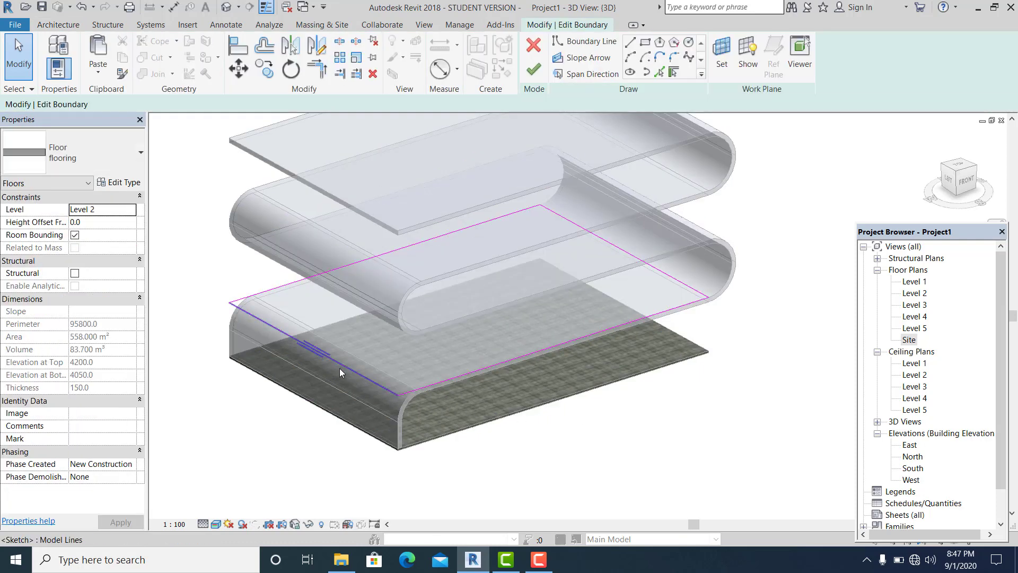
{"action": "scroll", "coordinate": [340, 372], "scroll_direction": "up", "scroll_amount": 2}
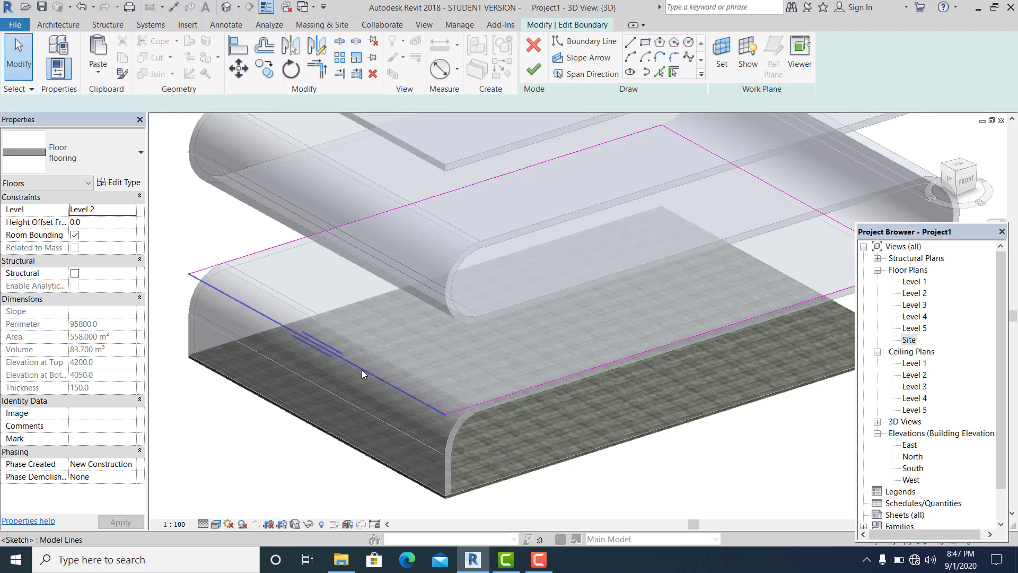
{"action": "left_click", "coordinate": [361, 370]}
{"action": "key", "text": "Delete"}
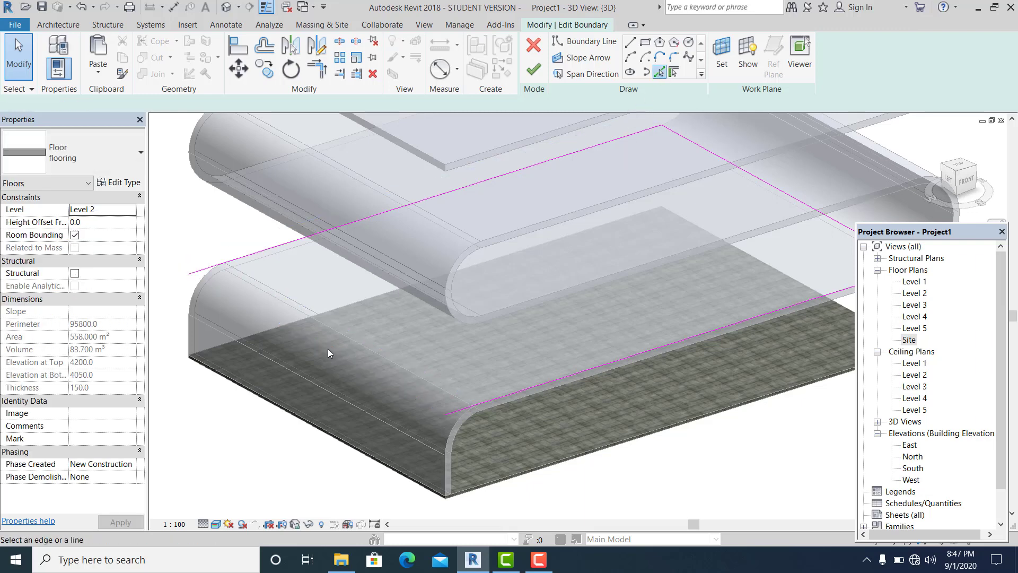
{"action": "left_click", "coordinate": [346, 333]}
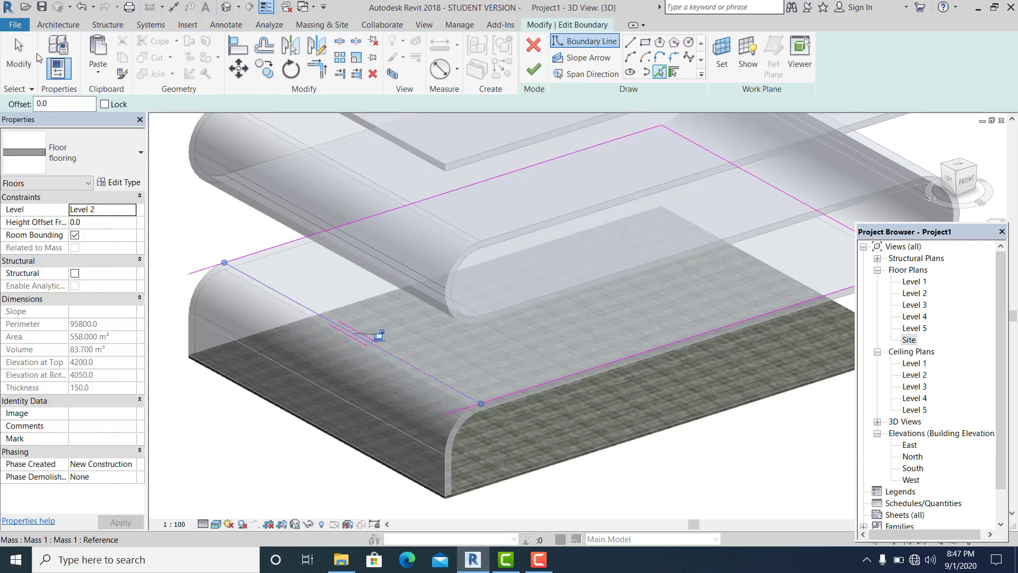
Trim both long boundary lines to the new end line and finish the Level 2 floor sketch.
{"action": "middle_click_drag", "start_coordinate": [325, 298], "coordinate": [339, 314]}
{"action": "key", "text": "t"}
{"action": "key", "text": "r"}
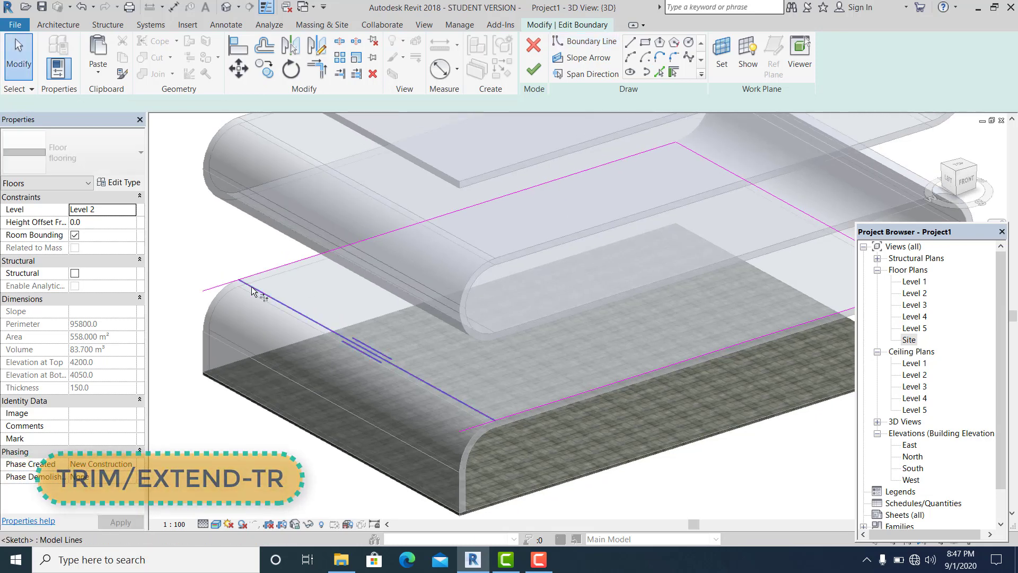
{"action": "left_click", "coordinate": [259, 291]}
{"action": "left_click", "coordinate": [258, 273]}
{"action": "middle_click_drag", "start_coordinate": [471, 411], "coordinate": [427, 340]}
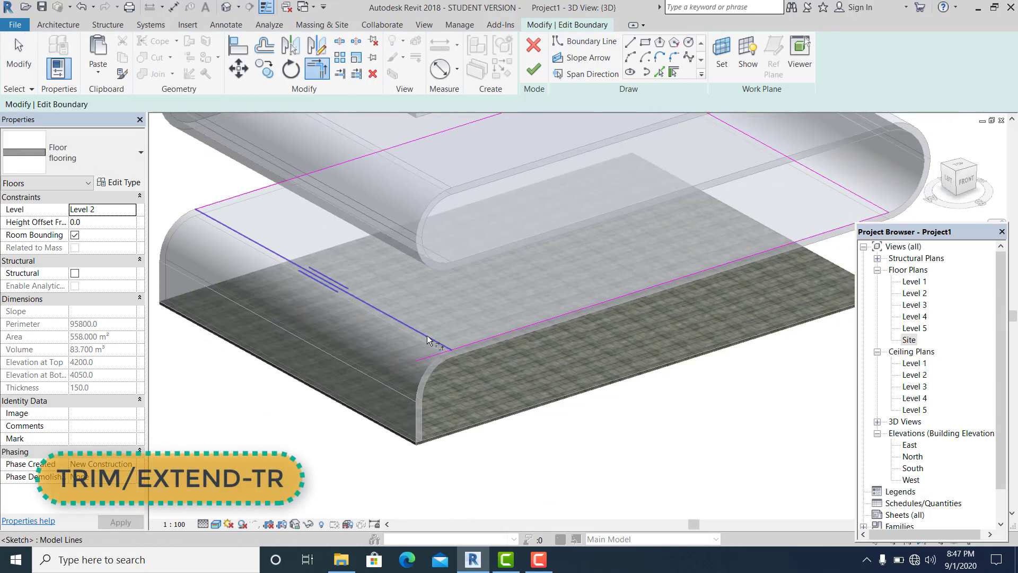
{"action": "left_click", "coordinate": [426, 339]}
{"action": "left_click", "coordinate": [477, 347]}
{"action": "scroll", "coordinate": [477, 347], "scroll_direction": "down", "scroll_amount": 2}
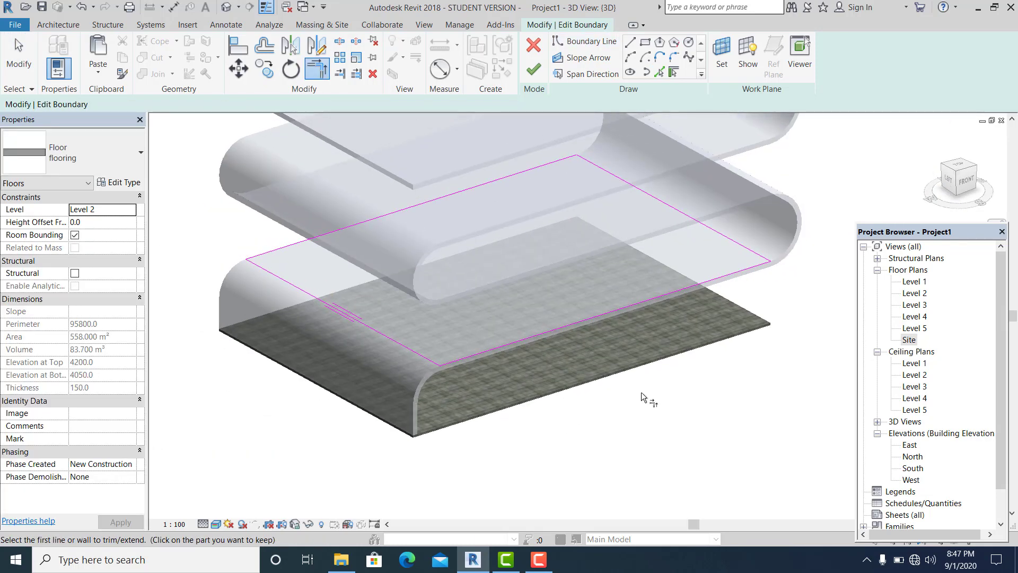
{"action": "left_click", "coordinate": [533, 69]}
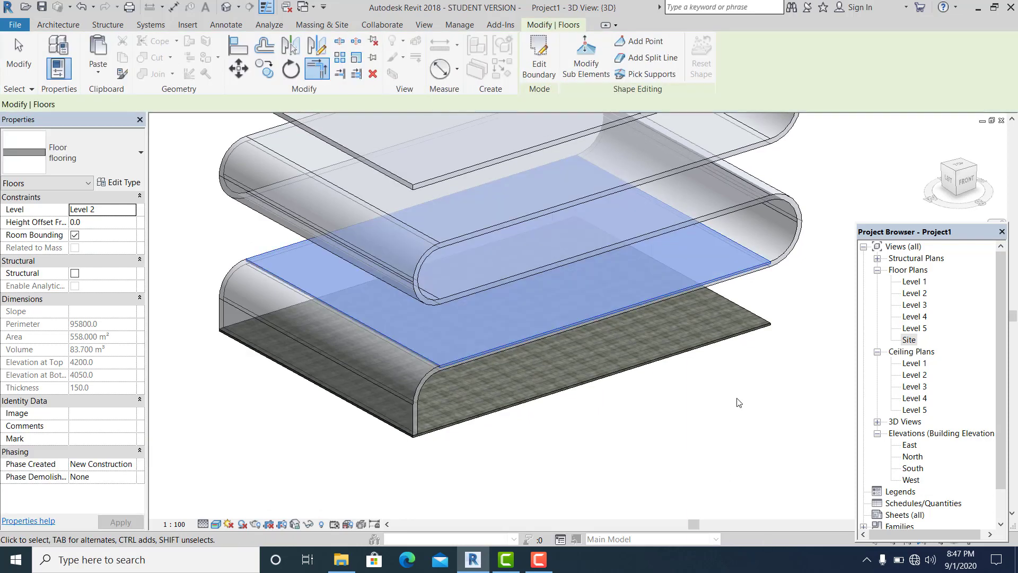
Copy the shortened Level 2 floor and paste it aligned to Level 3.
{"action": "left_click", "coordinate": [696, 393]}
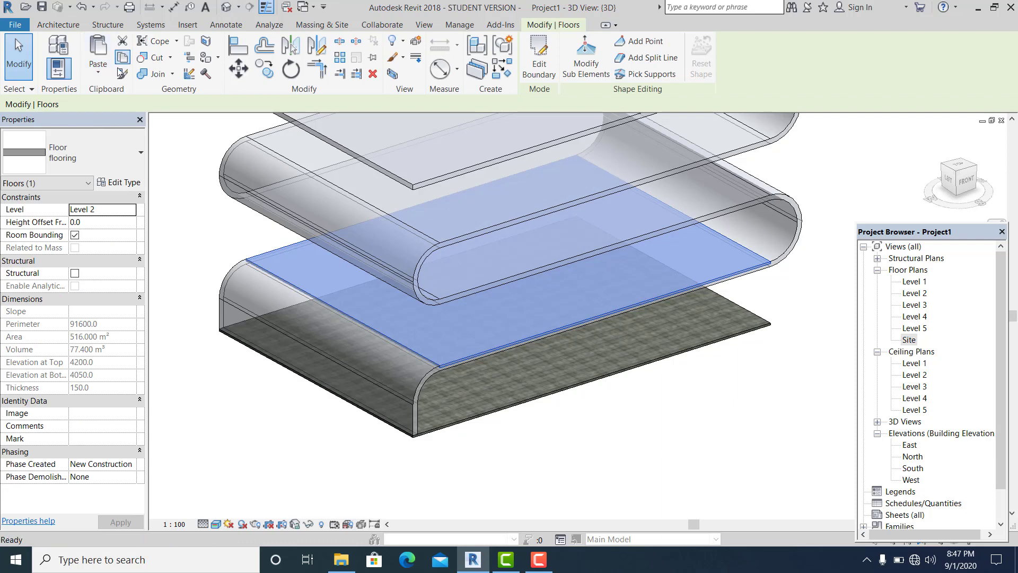
{"action": "left_click", "coordinate": [96, 78]}
{"action": "left_click", "coordinate": [164, 121]}
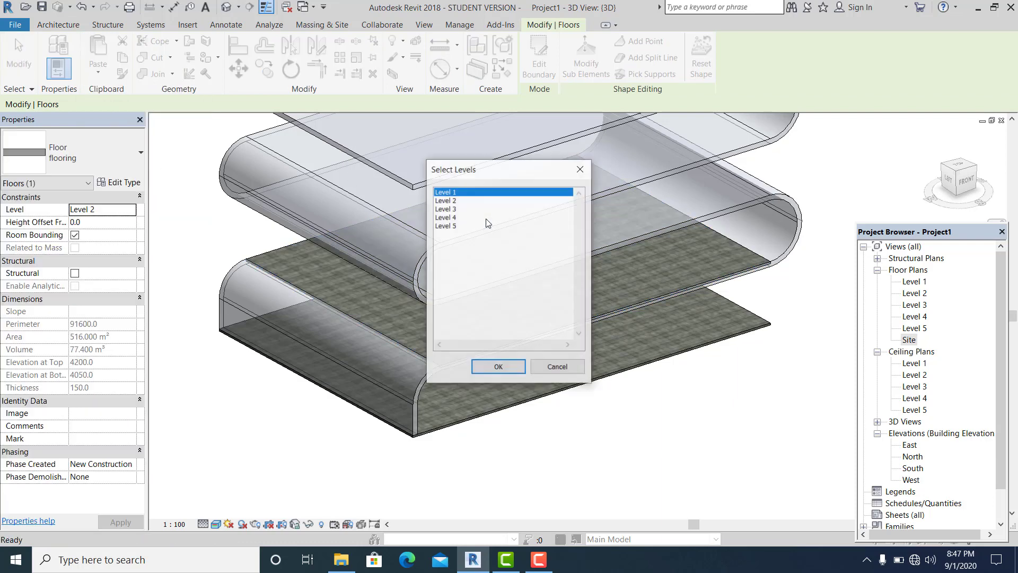
{"action": "left_click", "coordinate": [448, 208]}
{"action": "left_click", "coordinate": [499, 367]}
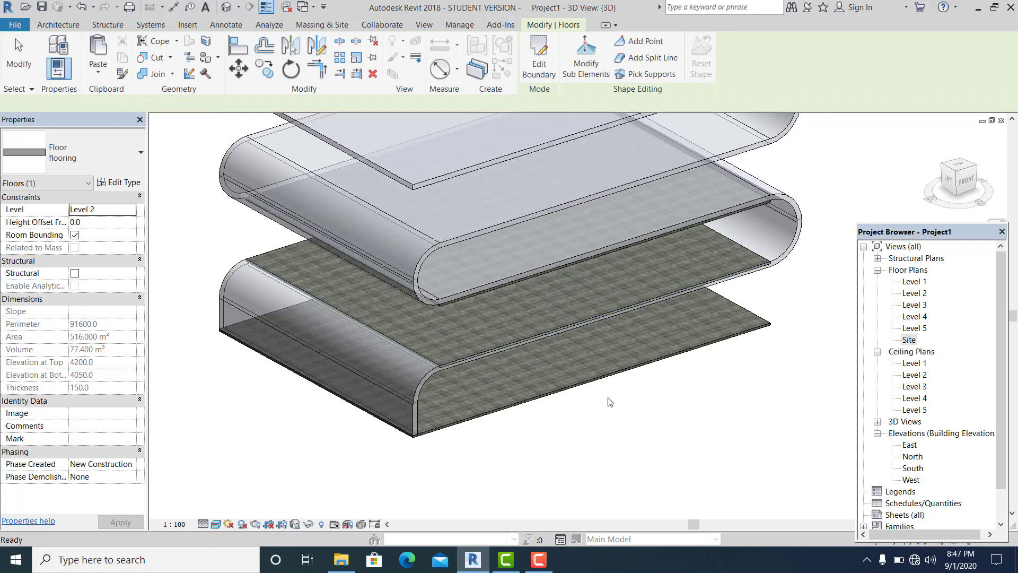
Copy the Level 3 floor and paste it aligned to Level 4.
{"action": "middle_click_drag", "start_coordinate": [690, 427], "coordinate": [675, 427]}
{"action": "middle_click_drag", "start_coordinate": [695, 371], "coordinate": [682, 396]}
{"action": "scroll", "coordinate": [719, 281], "scroll_direction": "up", "scroll_amount": 1}
{"action": "middle_click_drag", "start_coordinate": [752, 331], "coordinate": [589, 234], "text": "shift"}
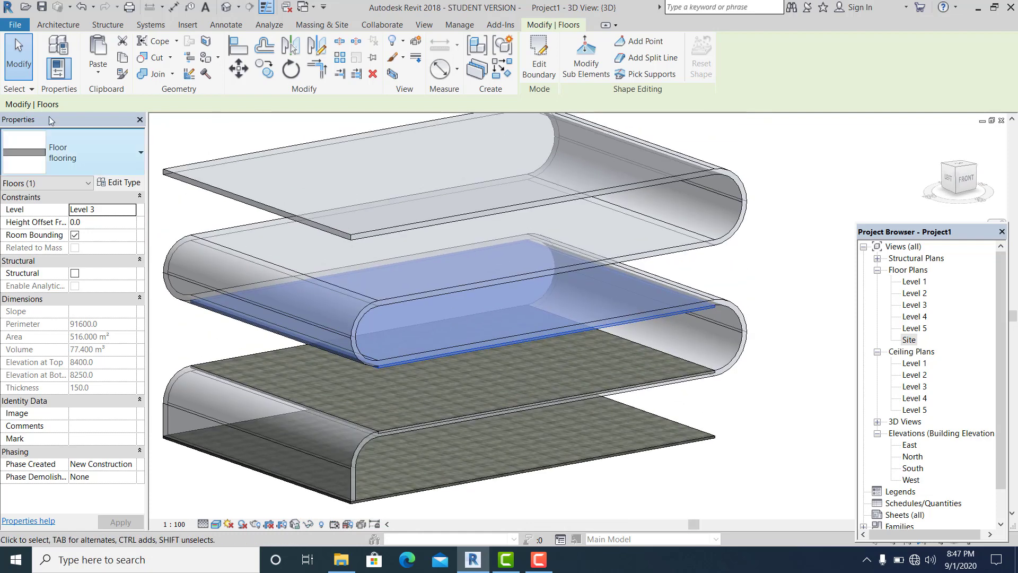
{"action": "left_click", "coordinate": [100, 74]}
{"action": "left_click", "coordinate": [180, 121]}
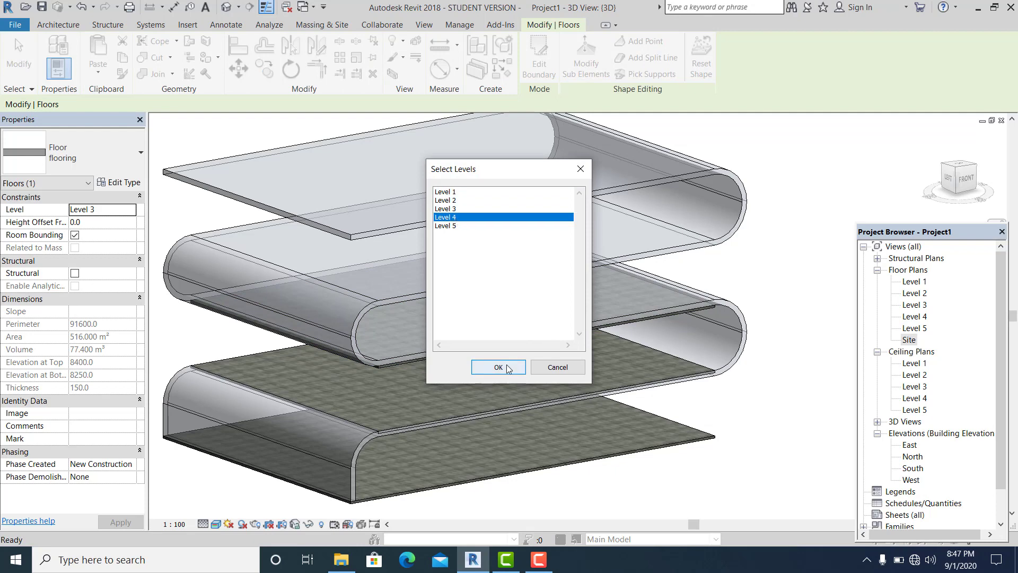
{"action": "left_click", "coordinate": [498, 367]}
Copy the Level 4 floor, paste it aligned to Level 5, and clear the selection.
{"action": "middle_click_drag", "start_coordinate": [647, 327], "coordinate": [535, 276], "text": "shift"}
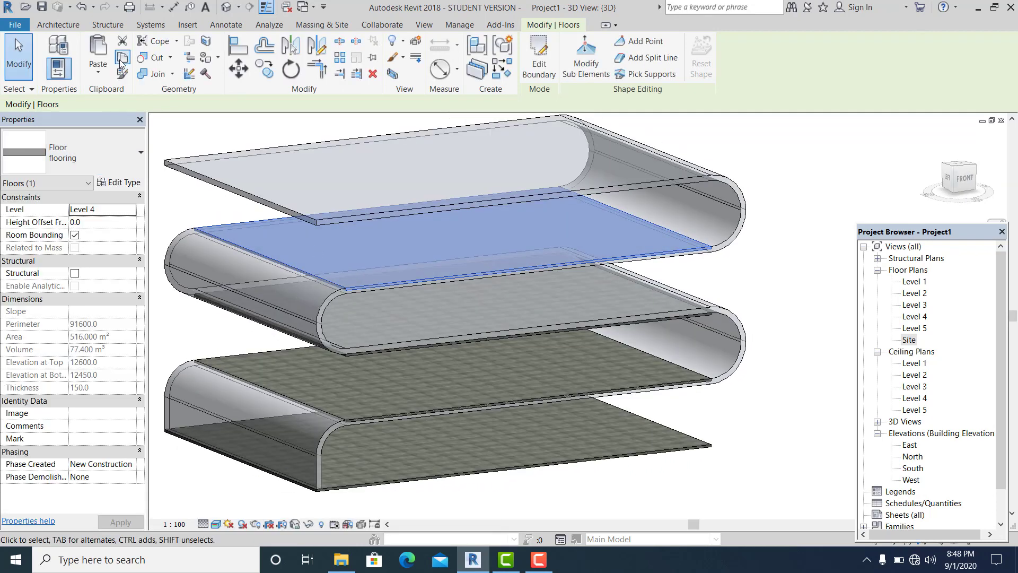
{"action": "left_click", "coordinate": [104, 79]}
{"action": "left_click", "coordinate": [122, 121]}
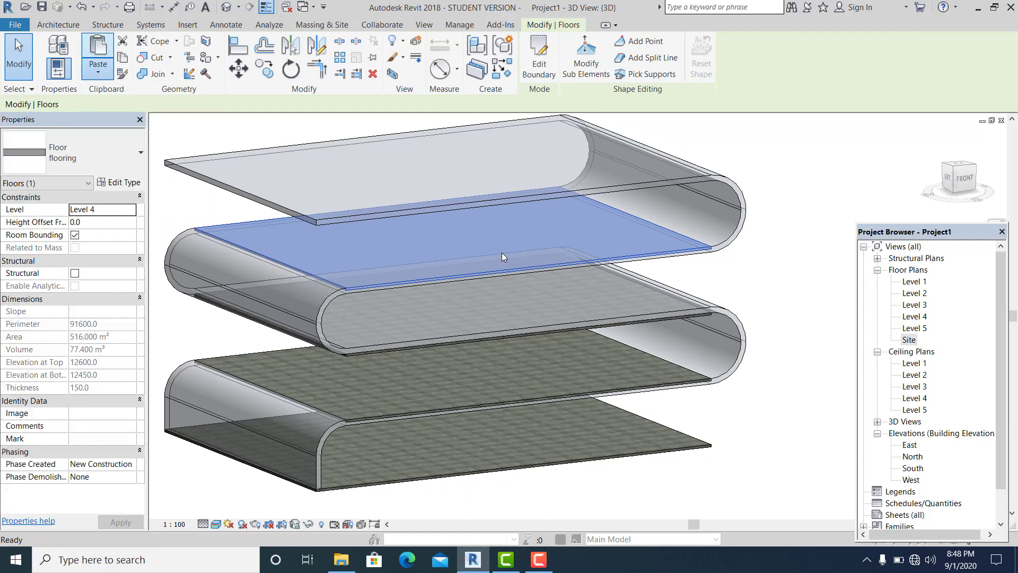
{"action": "left_click", "coordinate": [501, 365]}
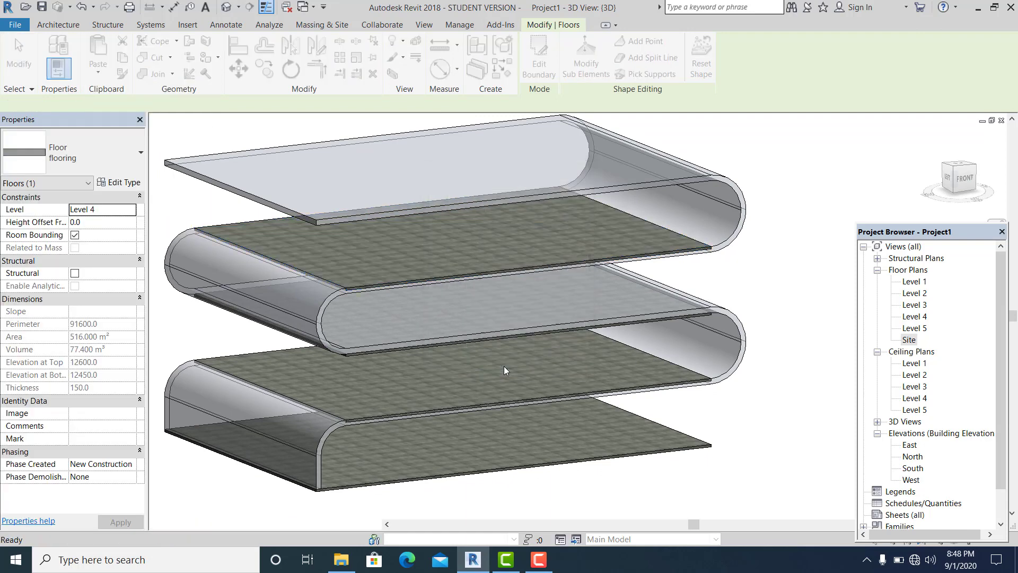
{"action": "key", "text": "Escape"}
Examine how the five stacked floors fit inside the curved mass from several angles.
{"action": "middle_click_drag", "start_coordinate": [590, 311], "coordinate": [637, 308], "text": "shift"}
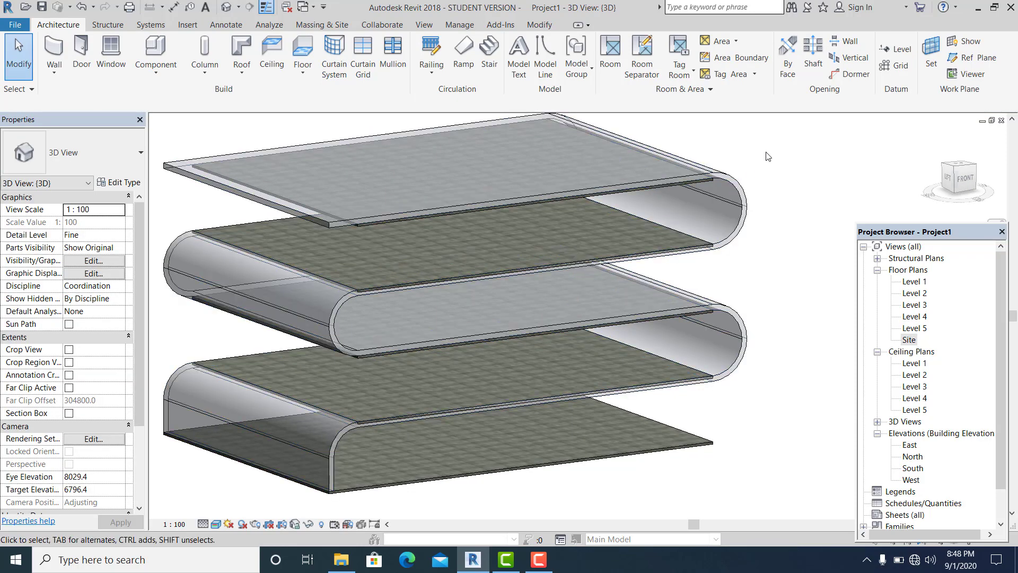
{"action": "middle_click_drag", "start_coordinate": [635, 236], "coordinate": [623, 266]}
{"action": "scroll", "coordinate": [622, 265], "scroll_direction": "up", "scroll_amount": 1}
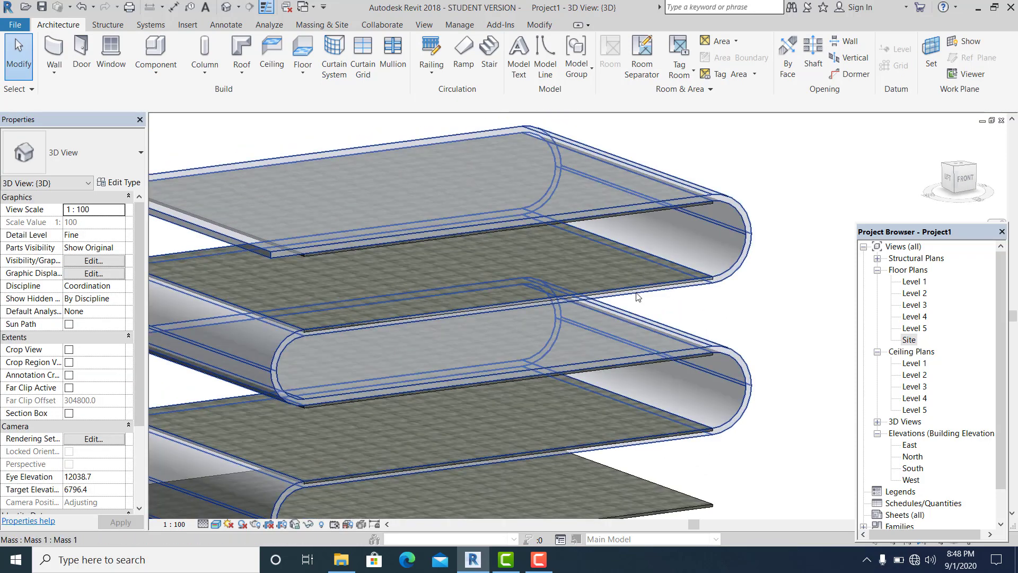
{"action": "scroll", "coordinate": [639, 295], "scroll_direction": "down", "scroll_amount": 3}
{"action": "middle_click_drag", "start_coordinate": [652, 323], "coordinate": [608, 318], "text": "shift"}
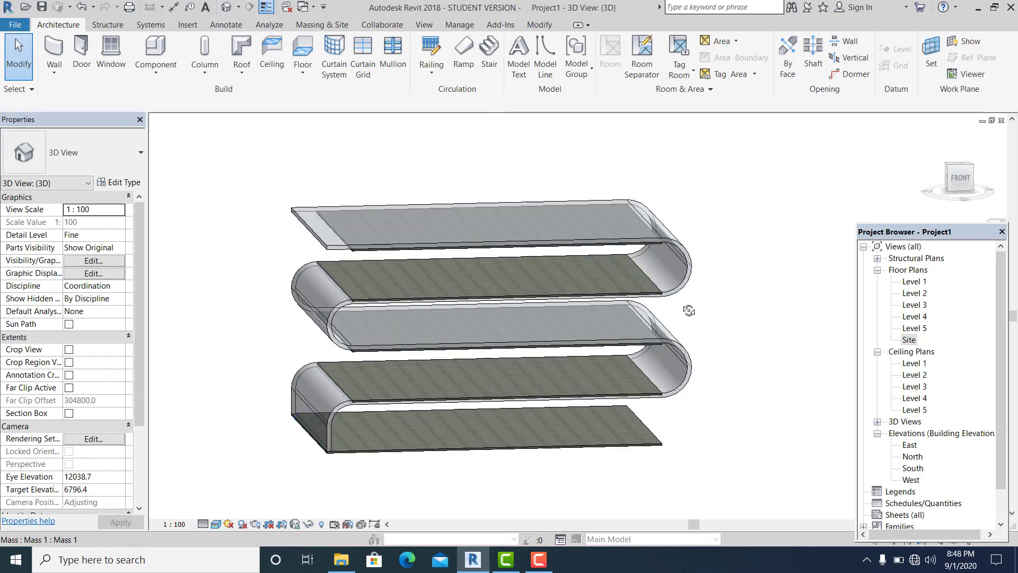
{"action": "middle_click_drag", "start_coordinate": [689, 309], "coordinate": [705, 342], "text": "shift"}
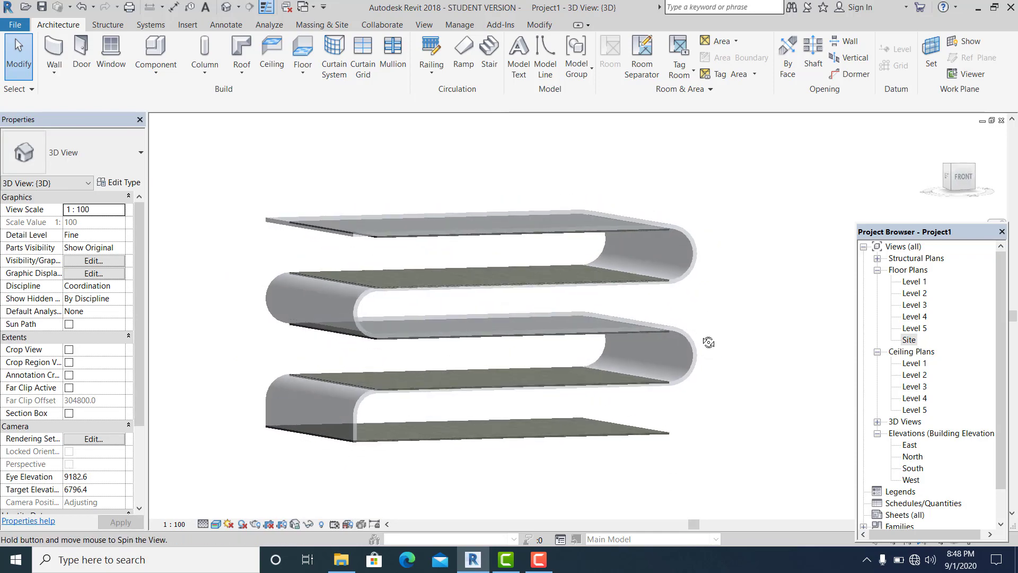
{"action": "left_click", "coordinate": [677, 394]}
{"action": "scroll", "coordinate": [674, 390], "scroll_direction": "up", "scroll_amount": 1}
{"action": "middle_click_drag", "start_coordinate": [605, 437], "coordinate": [666, 449]}
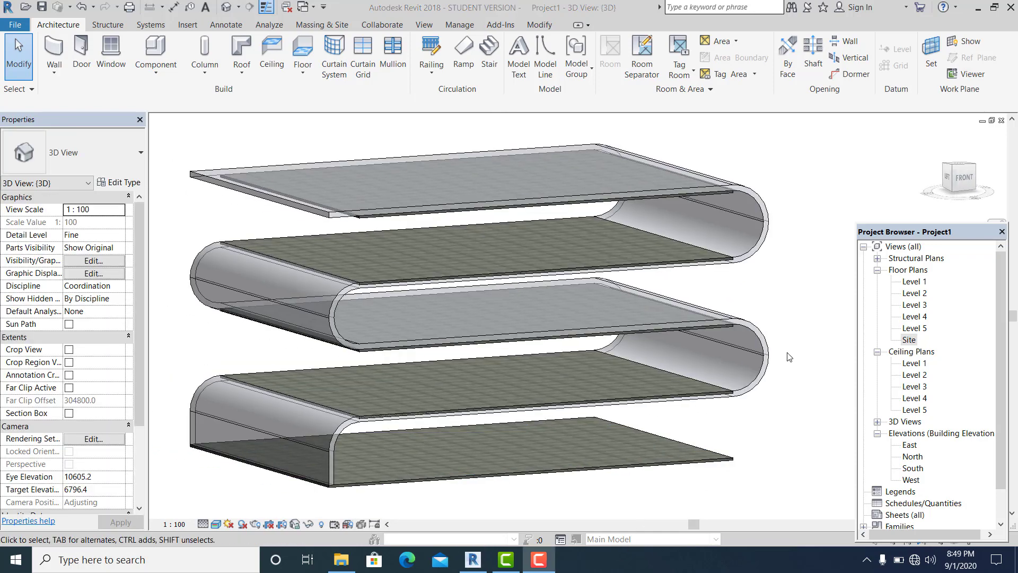
{"action": "middle_click_drag", "start_coordinate": [789, 357], "coordinate": [764, 301], "text": "shift"}
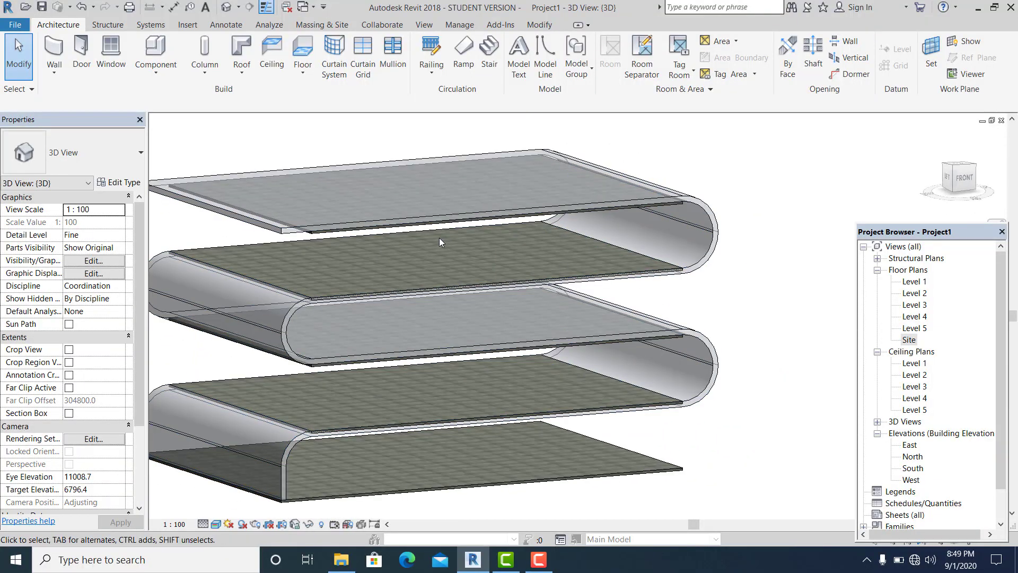
Edit the Level 5 floor boundary, replacing its inset end line with one picked along the free edge of the mass's top slab.
{"action": "double_click", "coordinate": [371, 231]}
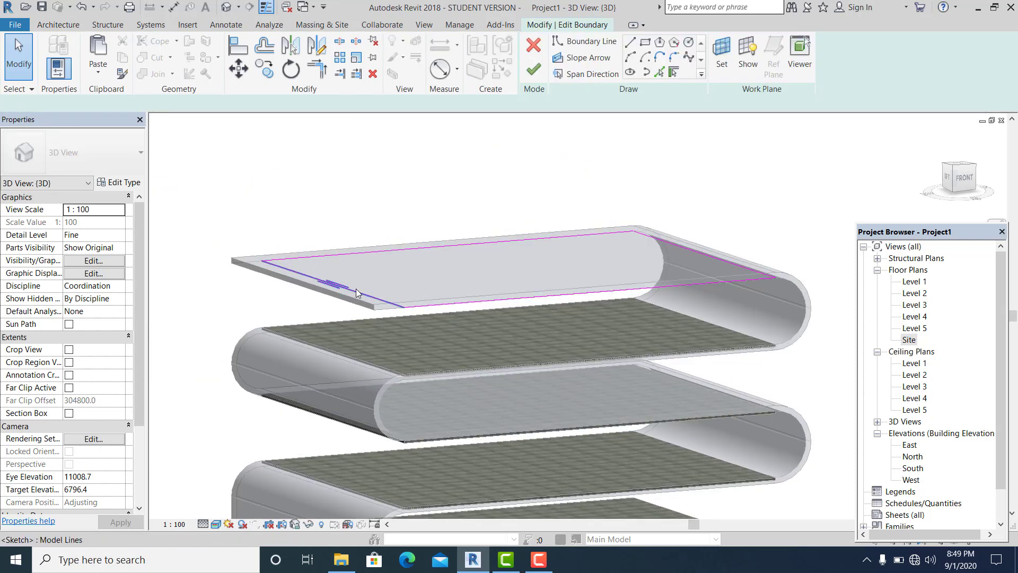
{"action": "left_click", "coordinate": [355, 289]}
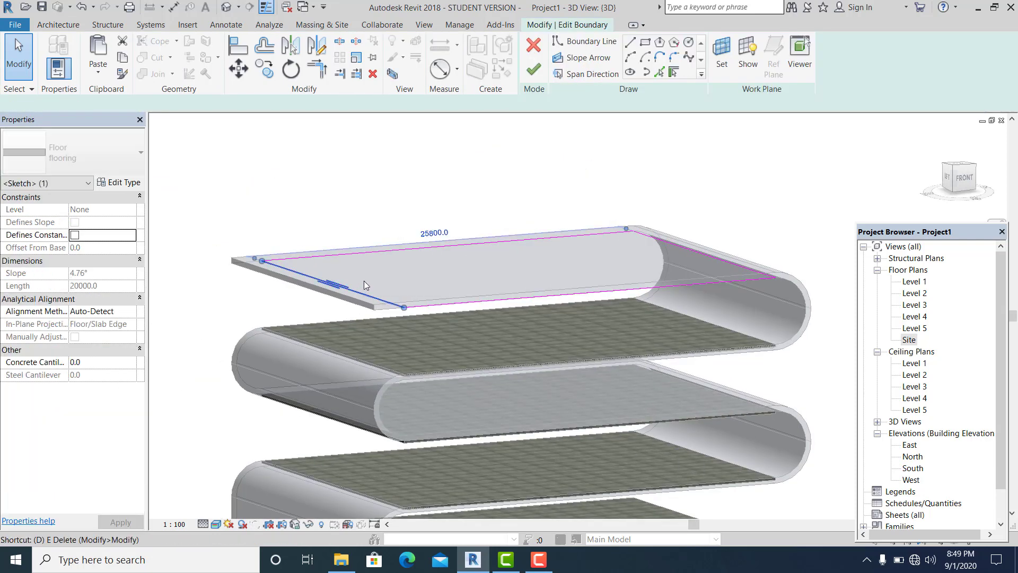
{"action": "key", "text": "Delete"}
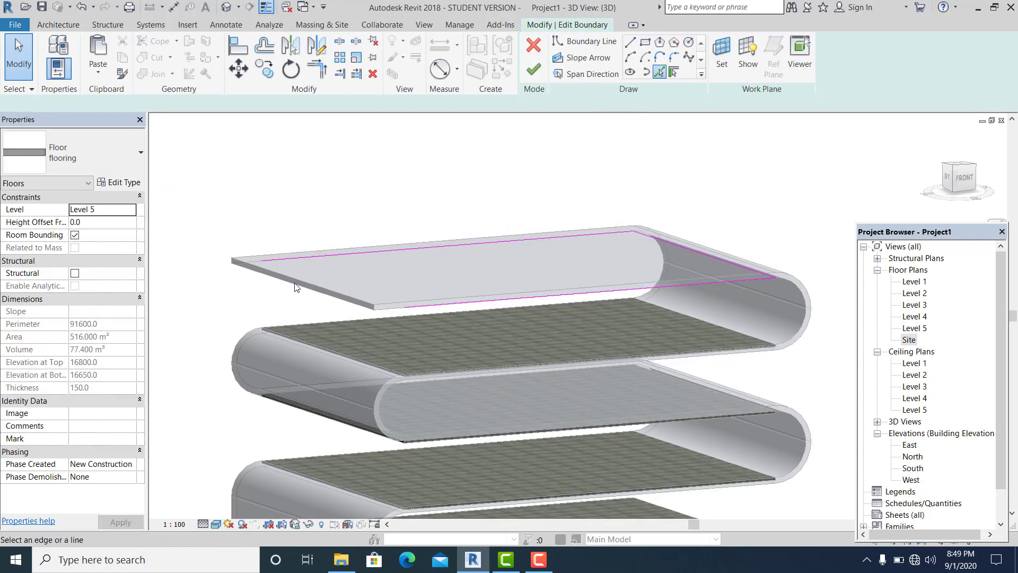
{"action": "left_click", "coordinate": [300, 284]}
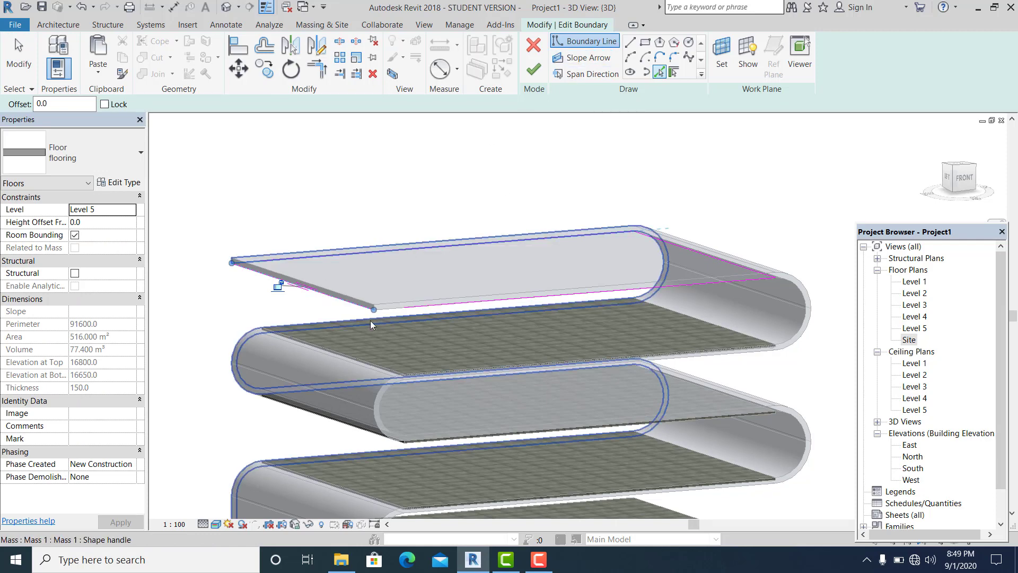
Extend the Level 5 floor's two long boundary lines to meet the new end line using Trim/Extend to Corner.
{"action": "key", "text": "t"}
{"action": "key", "text": "r"}
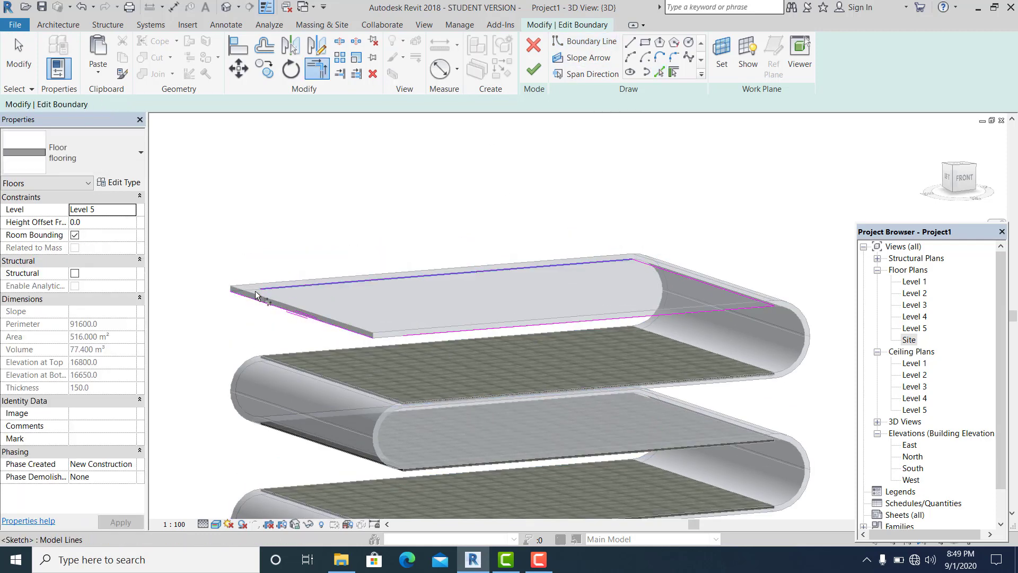
{"action": "left_click", "coordinate": [258, 309]}
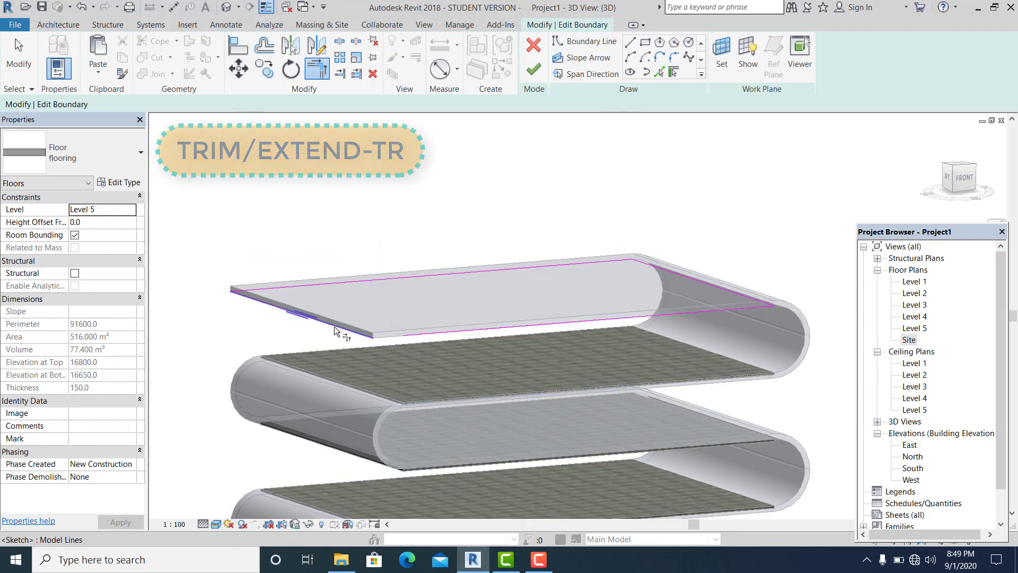
{"action": "left_click", "coordinate": [405, 339]}
{"action": "scroll", "coordinate": [436, 327], "scroll_direction": "up", "scroll_amount": 3}
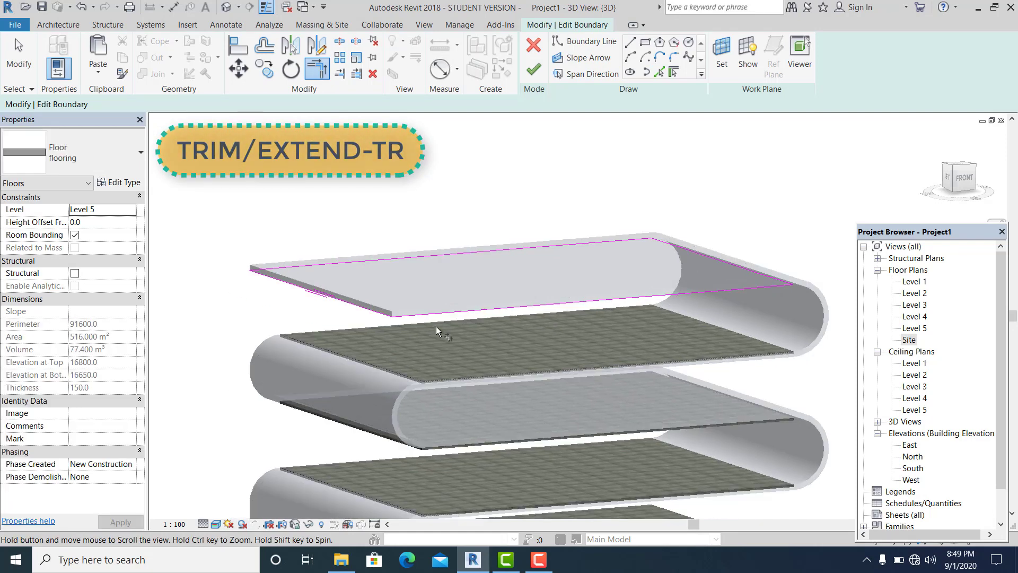
{"action": "key", "text": "t"}
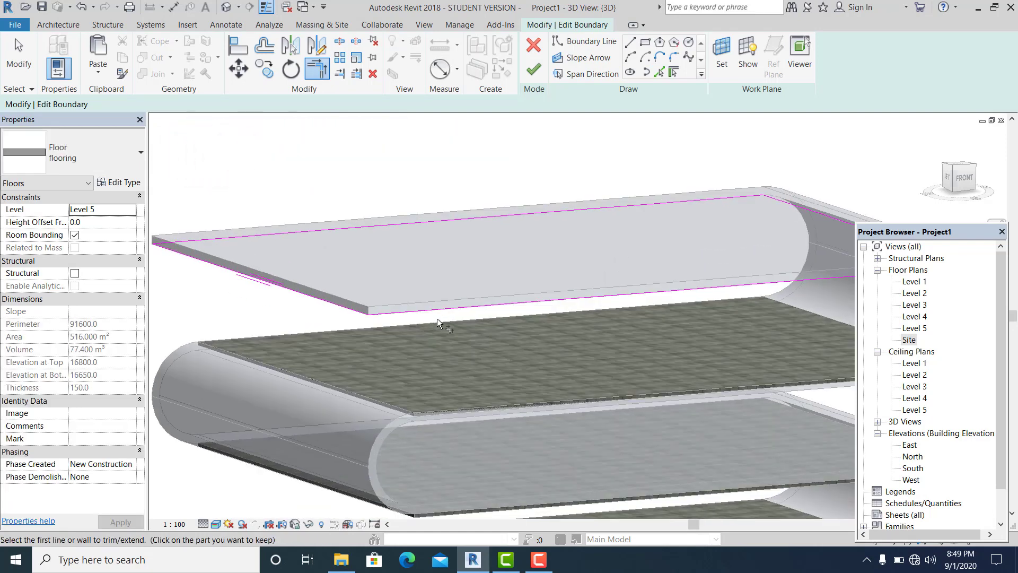
Finish the Level 5 floor boundary edit and clear the floor selection.
{"action": "left_click", "coordinate": [533, 71]}
{"action": "scroll", "coordinate": [383, 220], "scroll_direction": "down", "scroll_amount": 4}
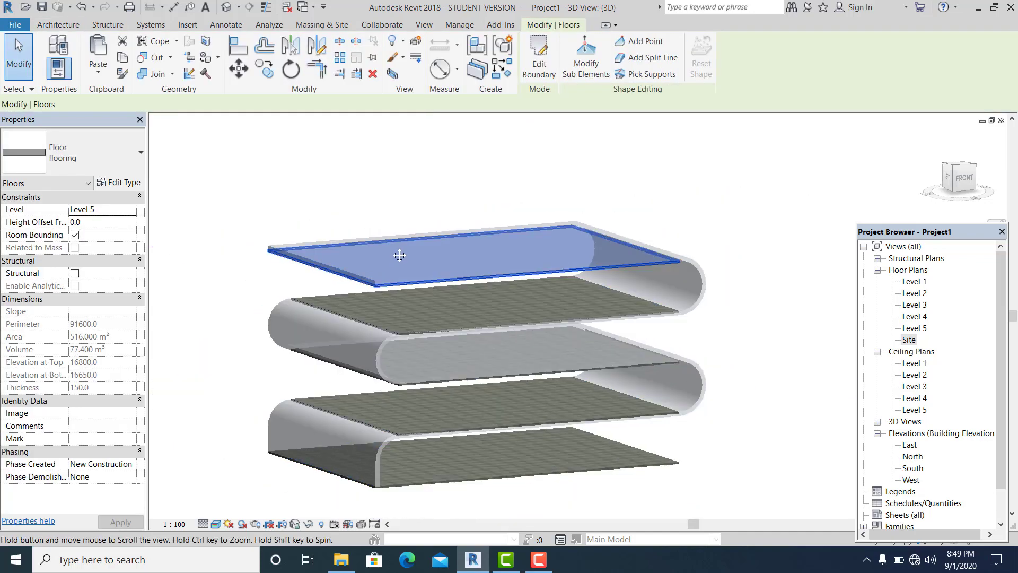
{"action": "middle_click_drag", "start_coordinate": [399, 255], "coordinate": [398, 212]}
{"action": "left_click", "coordinate": [733, 161]}
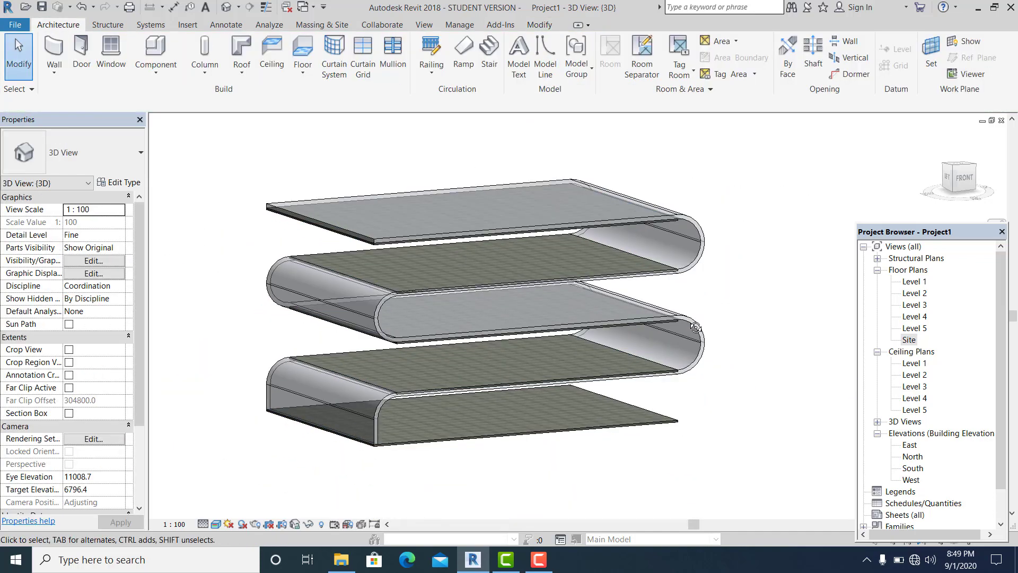
Start an architectural wall using the Storefront curtain wall type.
{"action": "middle_click_drag", "start_coordinate": [696, 327], "coordinate": [710, 285], "text": "shift"}
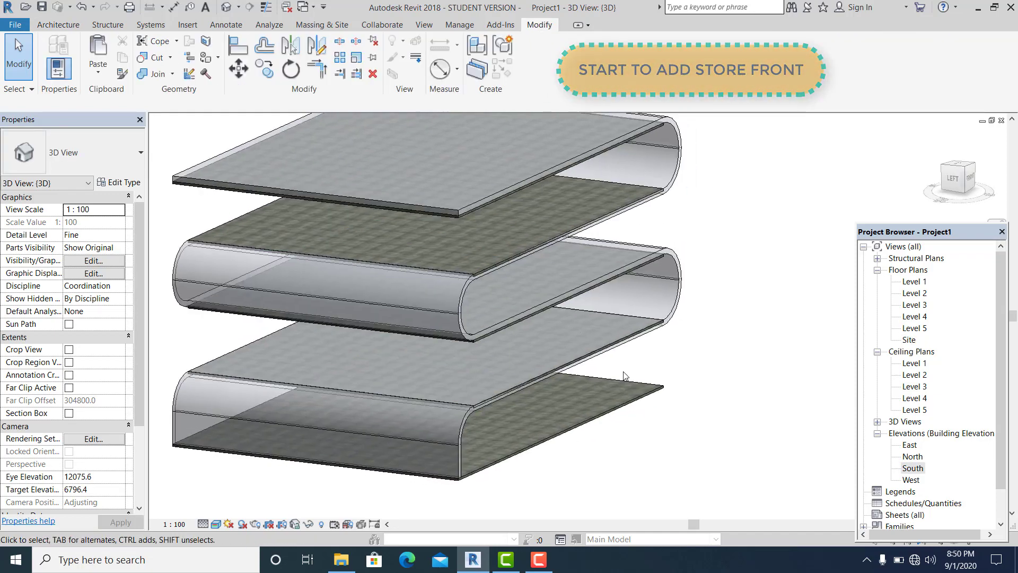
{"action": "scroll", "coordinate": [624, 375], "scroll_direction": "up", "scroll_amount": 1}
{"action": "scroll", "coordinate": [639, 366], "scroll_direction": "down", "scroll_amount": 2}
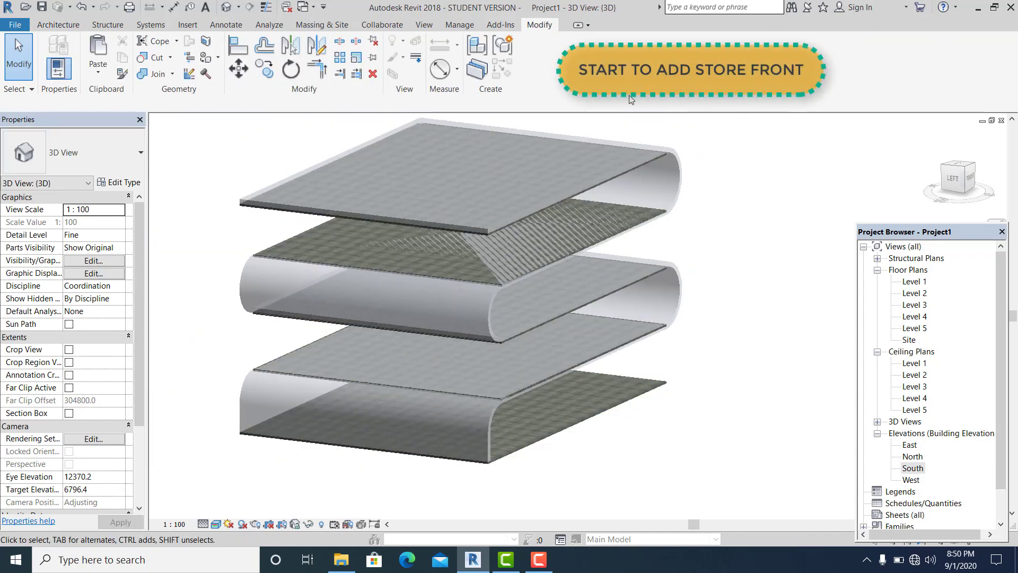
{"action": "middle_click_drag", "start_coordinate": [725, 359], "coordinate": [687, 364], "text": "shift"}
{"action": "middle_click_drag", "start_coordinate": [708, 316], "coordinate": [694, 291], "text": "shift"}
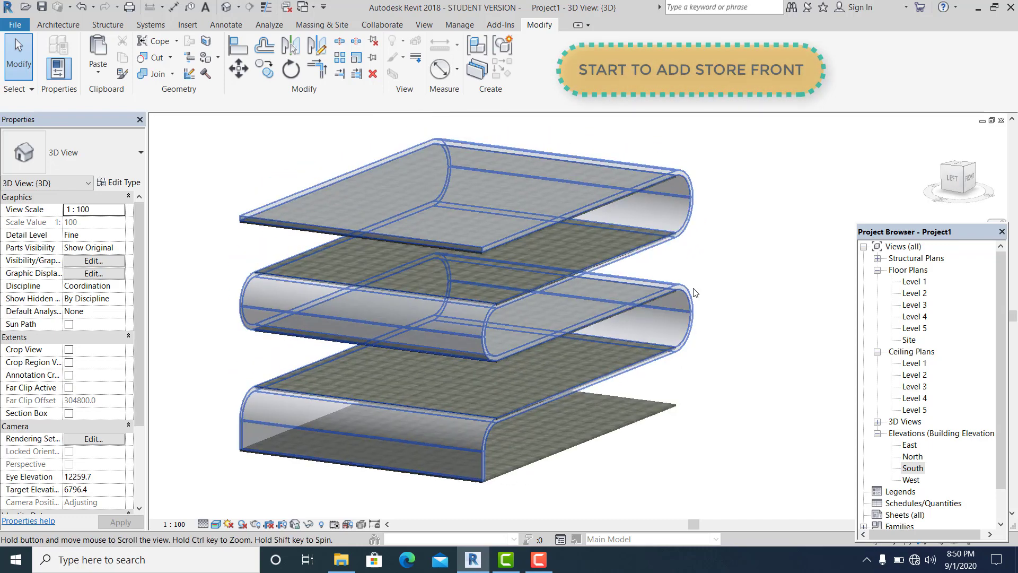
{"action": "left_click", "coordinate": [307, 27]}
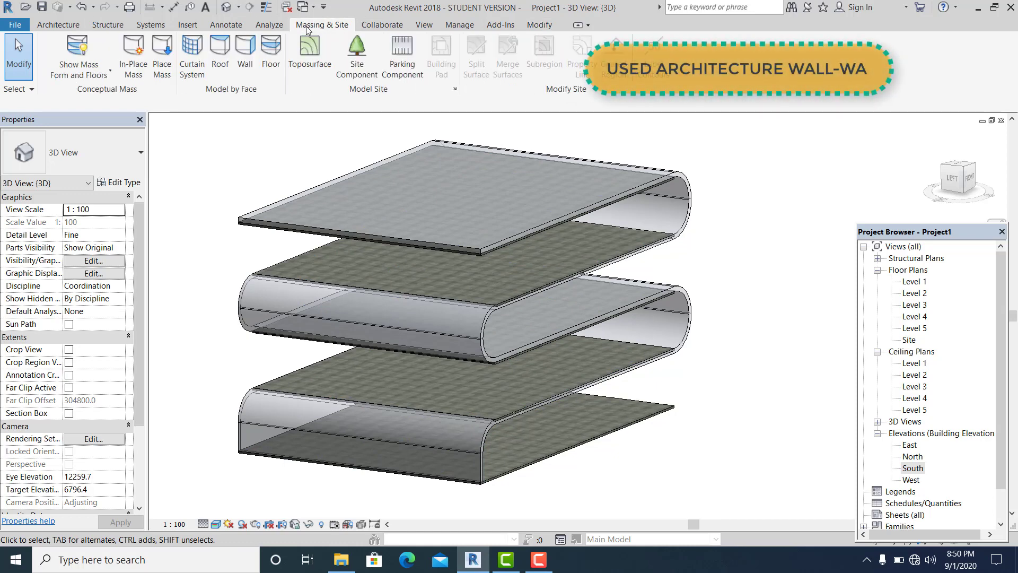
{"action": "left_click", "coordinate": [74, 23]}
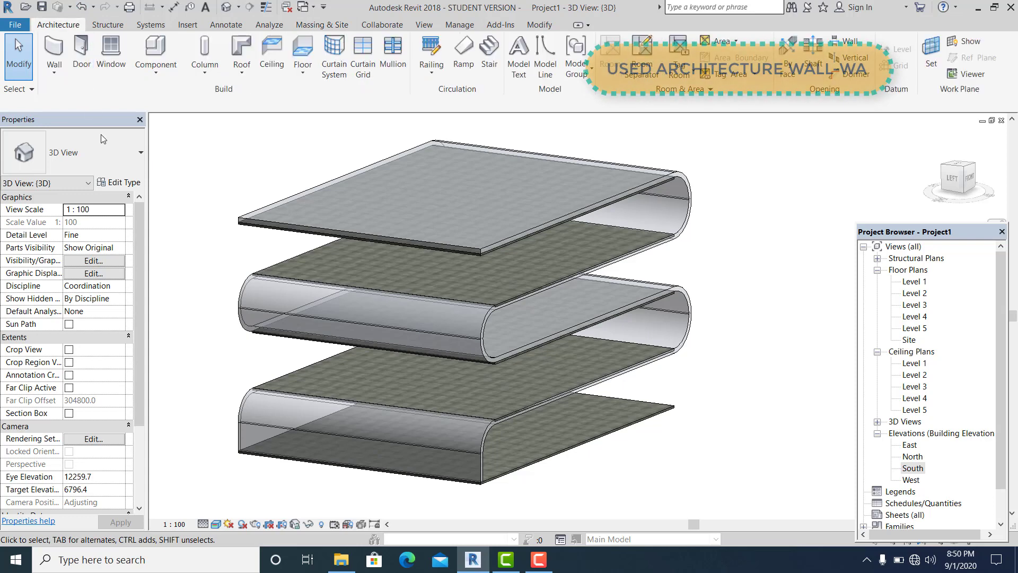
{"action": "left_click", "coordinate": [56, 48]}
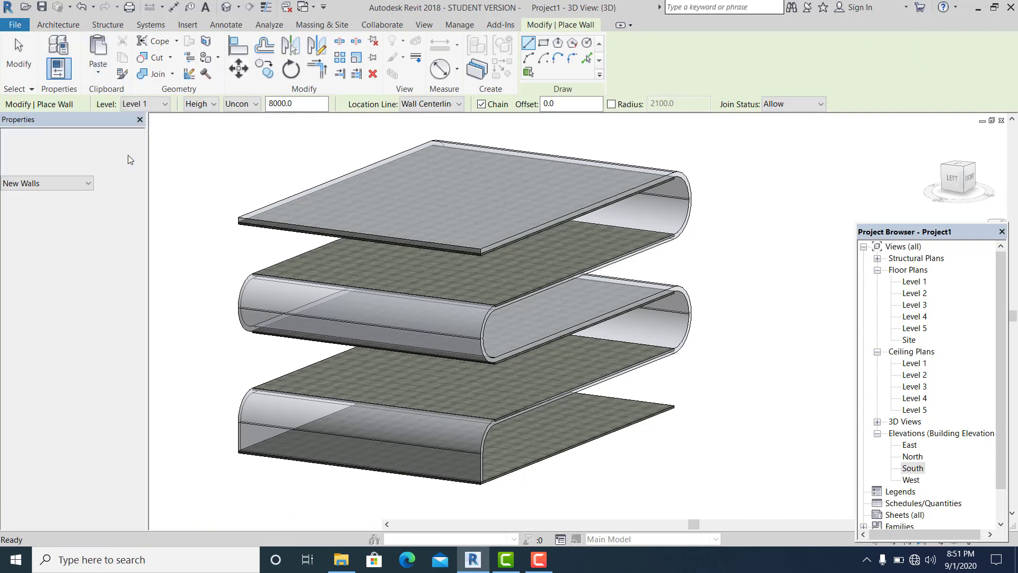
{"action": "left_click", "coordinate": [140, 153]}
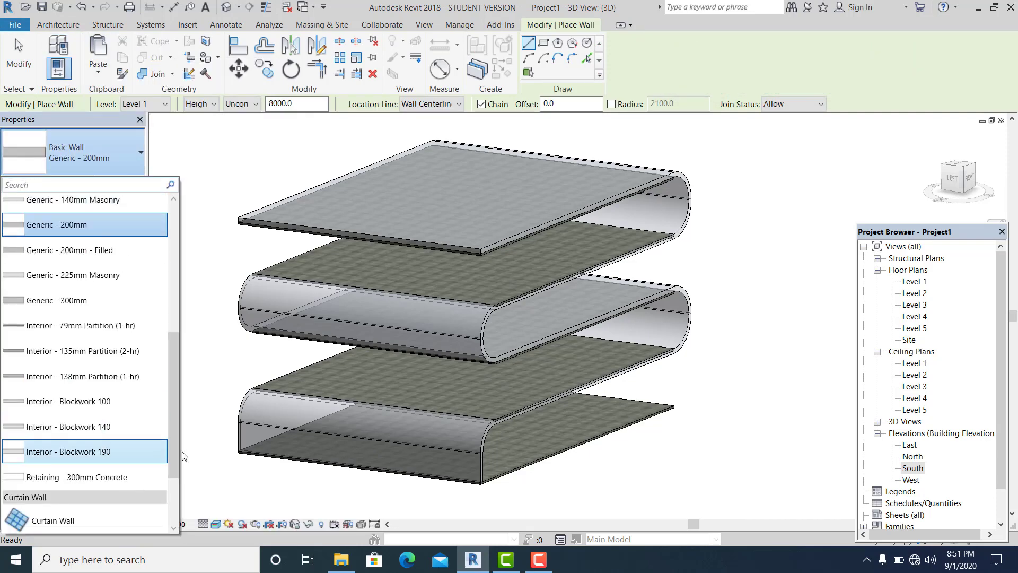
{"action": "left_click_drag", "start_coordinate": [173, 419], "coordinate": [173, 491]}
{"action": "left_click", "coordinate": [81, 476]}
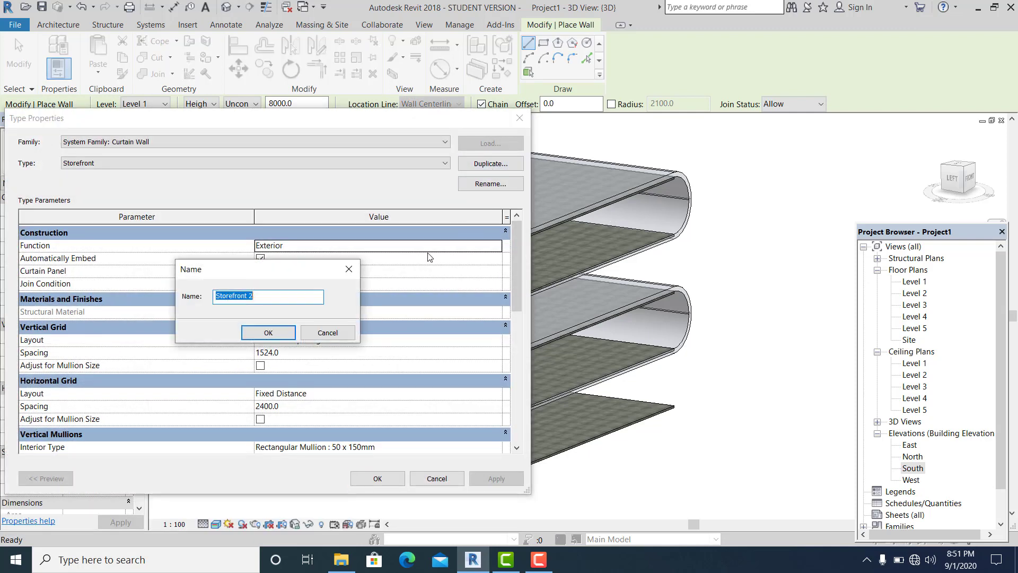
Duplicate the Storefront wall type as Storefront 2 and accept its type properties.
{"action": "left_click", "coordinate": [282, 332]}
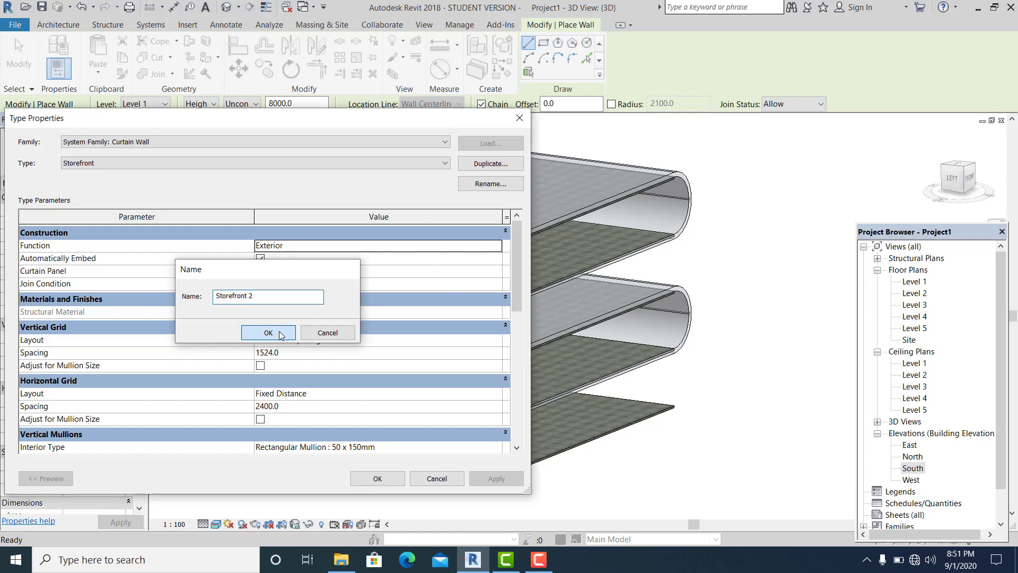
{"action": "left_click_drag", "start_coordinate": [348, 128], "coordinate": [392, 62]}
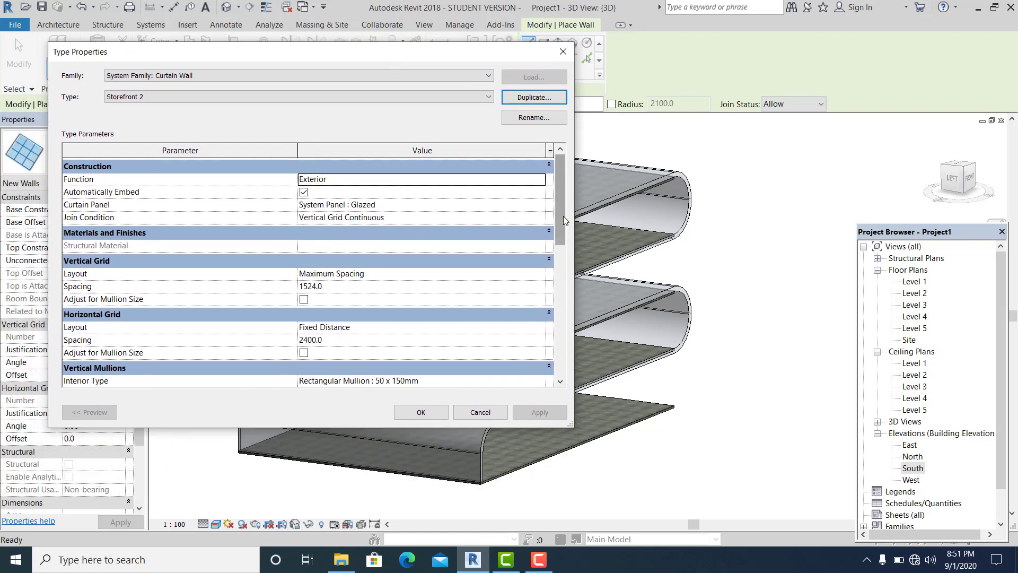
{"action": "left_click_drag", "start_coordinate": [564, 215], "coordinate": [582, 196]}
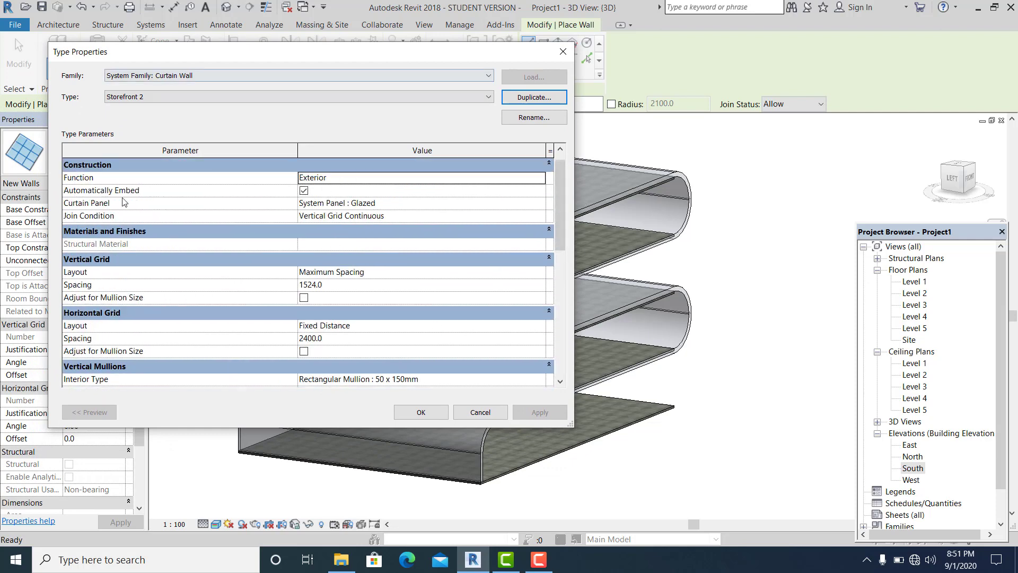
{"action": "left_click", "coordinate": [420, 413]}
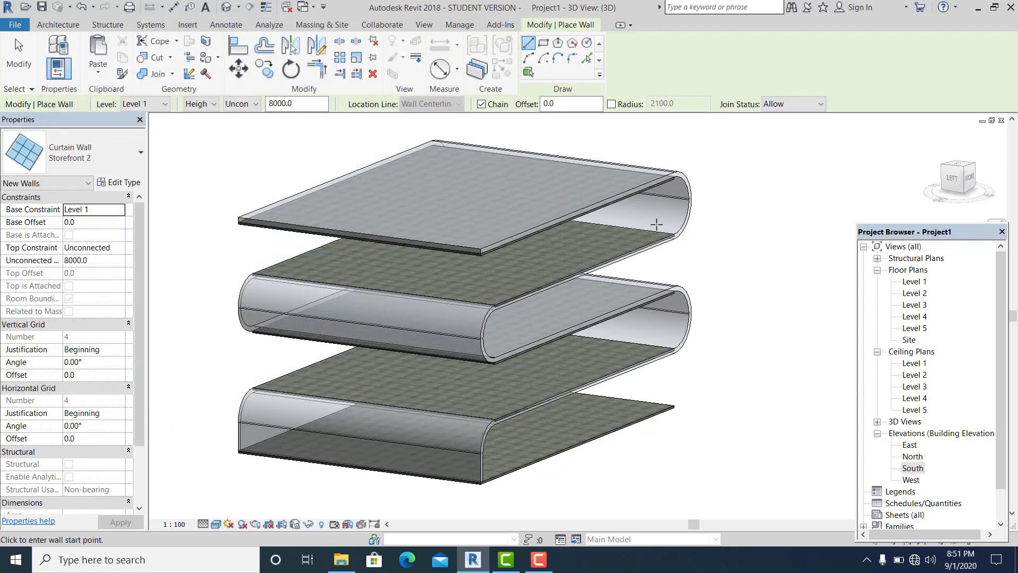
Place a Storefront 2 wall by picking the long front edge of the Level 1 floor, and end the wall command.
{"action": "left_click", "coordinate": [587, 59]}
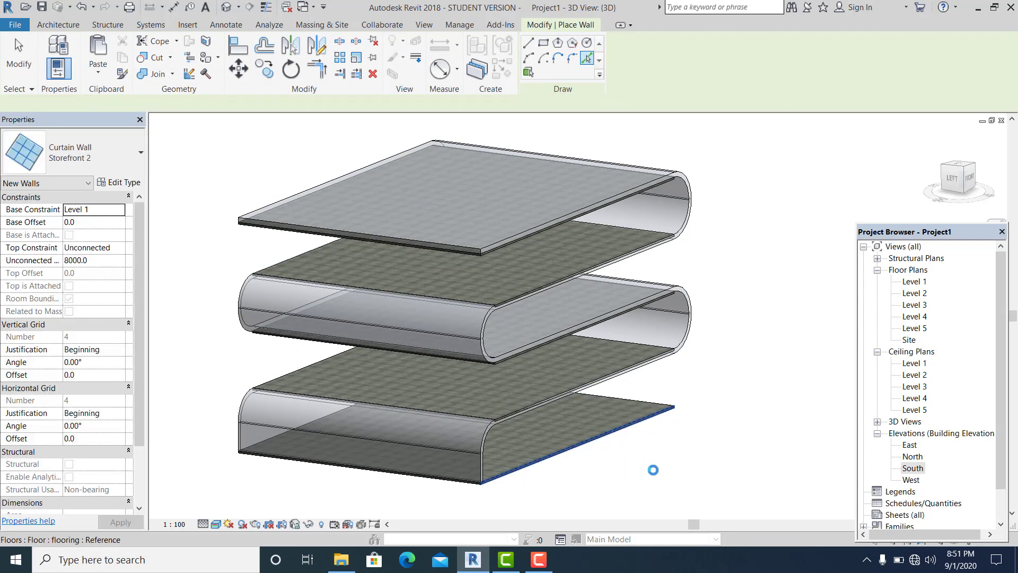
{"action": "left_click", "coordinate": [615, 466]}
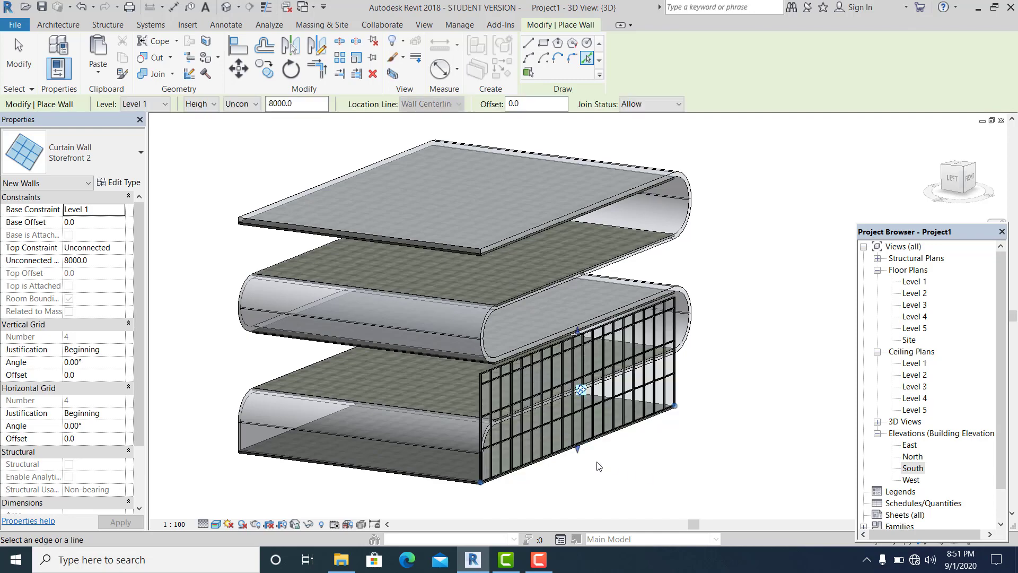
{"action": "scroll", "coordinate": [656, 440], "scroll_direction": "up", "scroll_amount": 2}
{"action": "middle_click_drag", "start_coordinate": [662, 441], "coordinate": [619, 464], "text": "shift"}
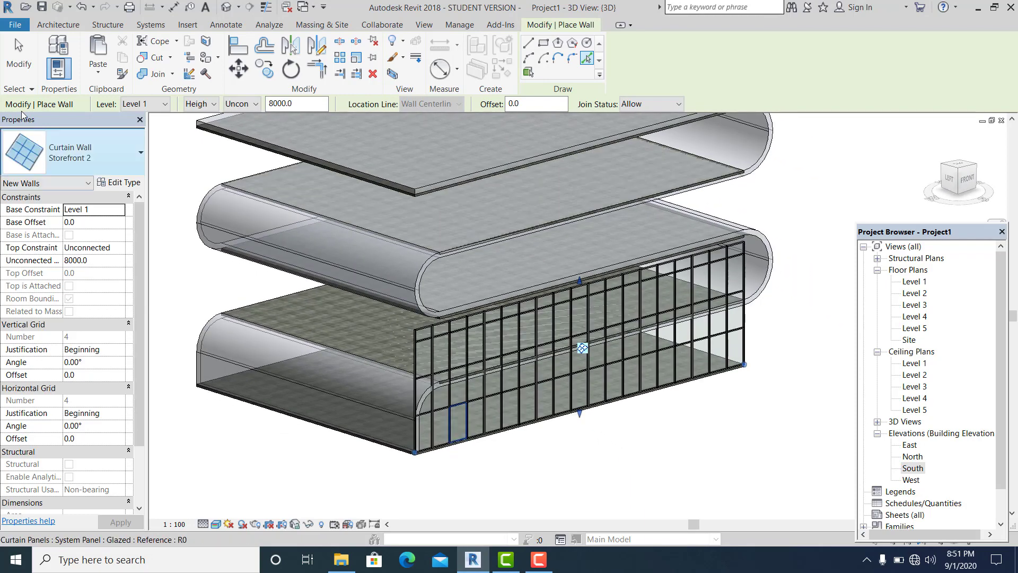
{"action": "left_click", "coordinate": [19, 53]}
Edit the storefront wall's profile, deleting its top line and the vertical line at the mass's curved end.
{"action": "scroll", "coordinate": [367, 361], "scroll_direction": "up", "scroll_amount": 3}
{"action": "left_click", "coordinate": [367, 360]}
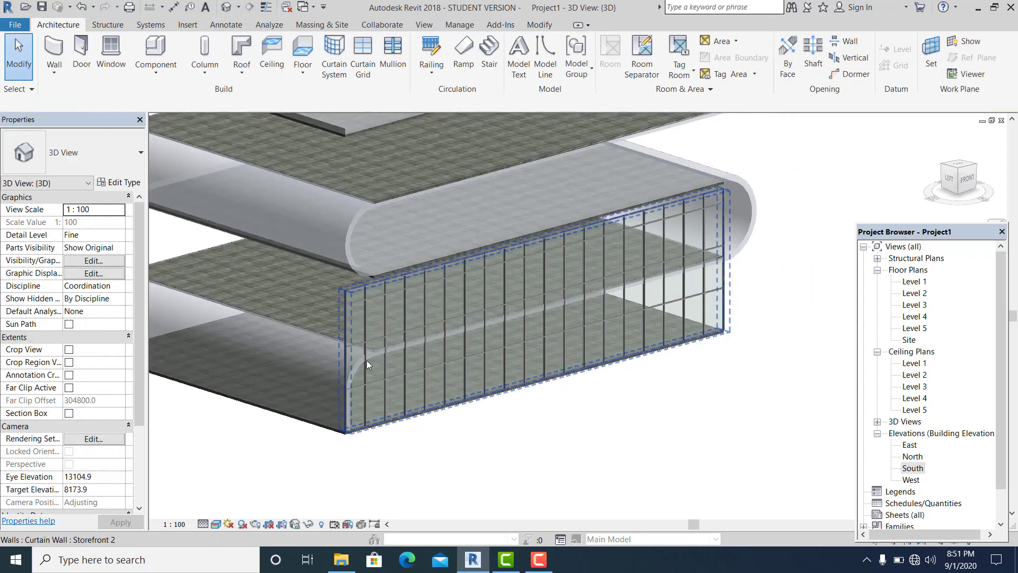
{"action": "middle_click_drag", "start_coordinate": [450, 447], "coordinate": [452, 452]}
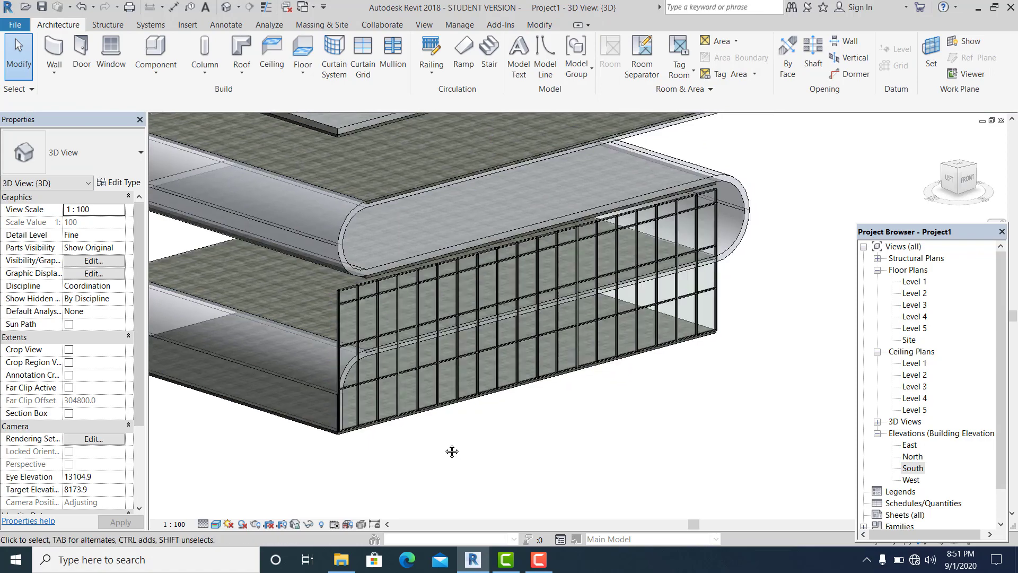
{"action": "scroll", "coordinate": [363, 435], "scroll_direction": "up", "scroll_amount": 2}
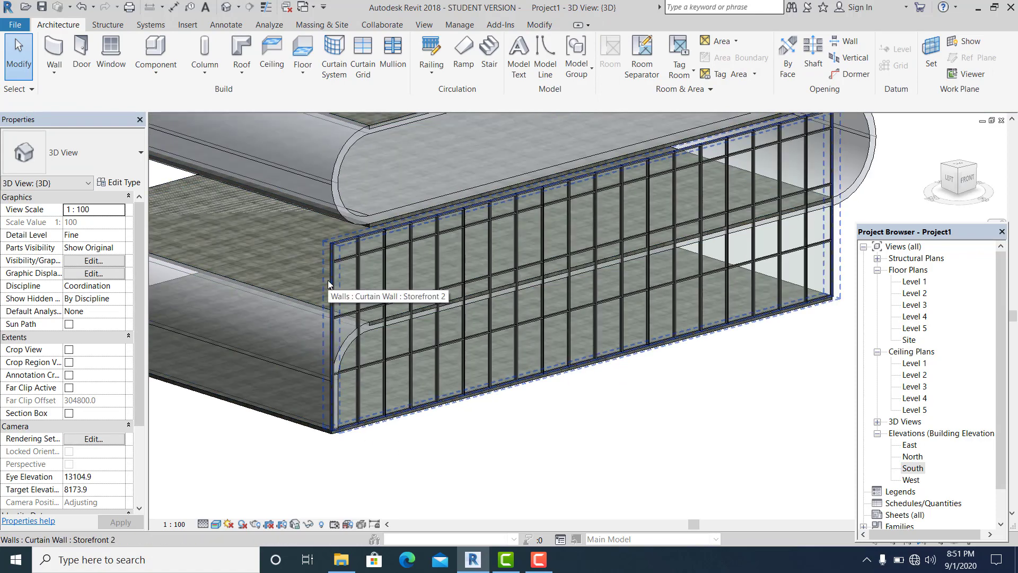
{"action": "middle_click_drag", "start_coordinate": [378, 325], "coordinate": [541, 443], "text": "shift"}
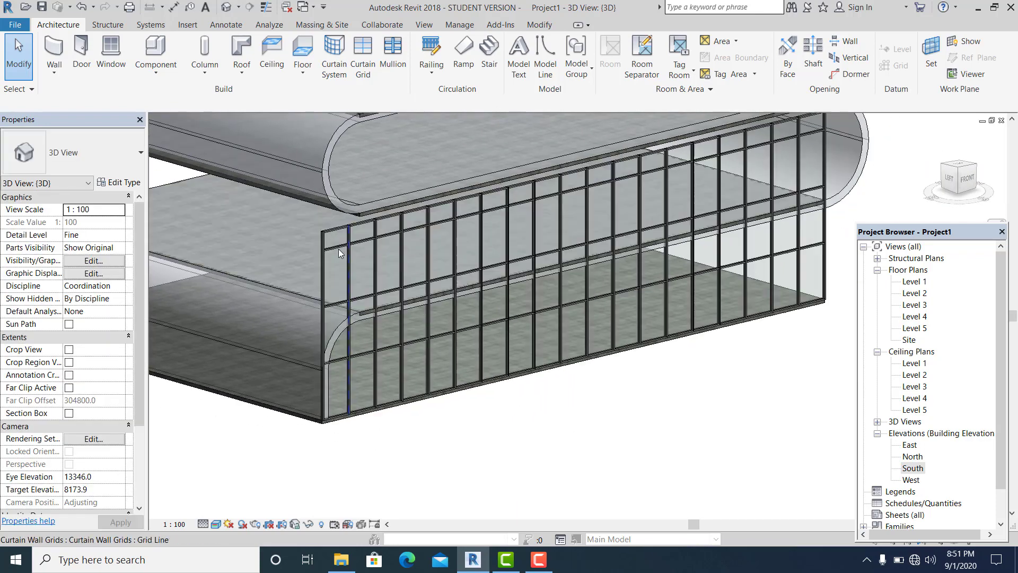
{"action": "left_click", "coordinate": [339, 237]}
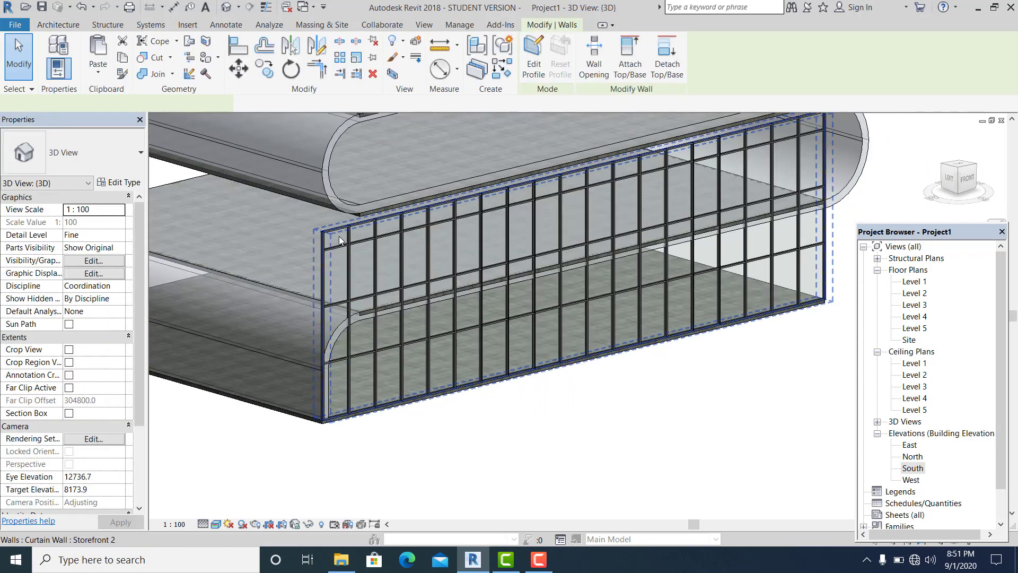
{"action": "double_click", "coordinate": [339, 237]}
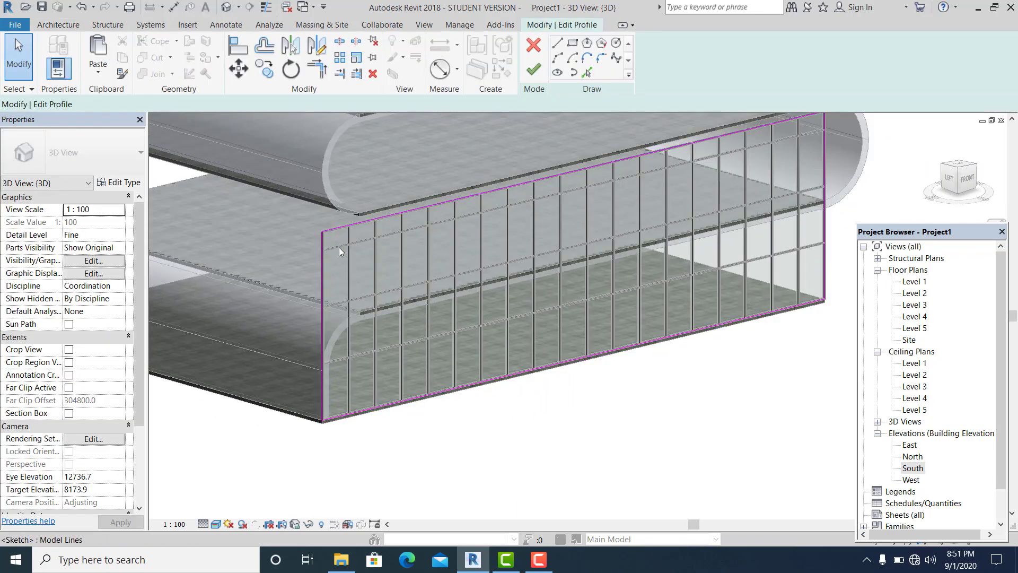
{"action": "left_click", "coordinate": [322, 267]}
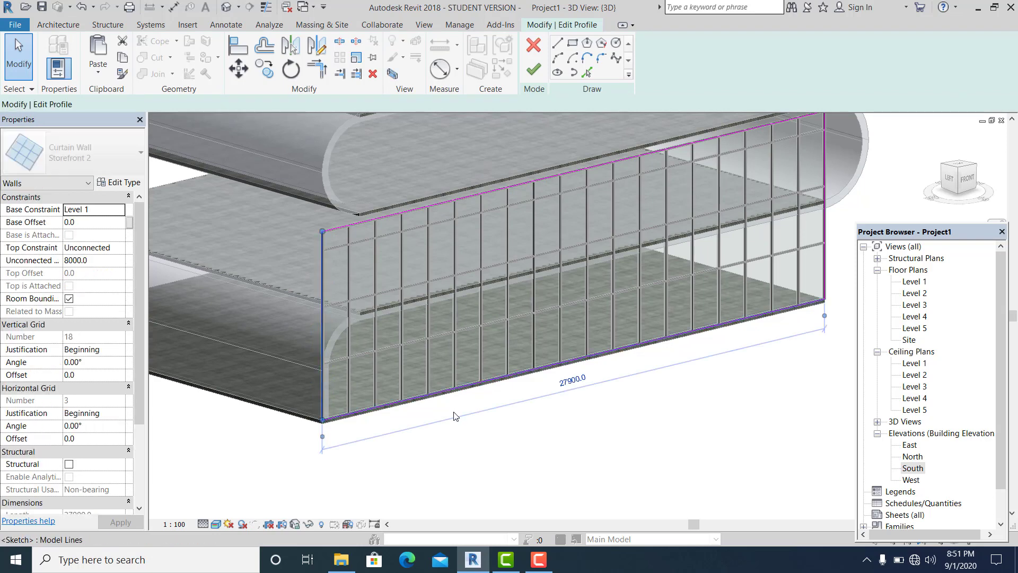
{"action": "key", "text": "Delete"}
{"action": "middle_click_drag", "start_coordinate": [455, 416], "coordinate": [479, 423]}
{"action": "middle_click_drag", "start_coordinate": [464, 311], "coordinate": [440, 315]}
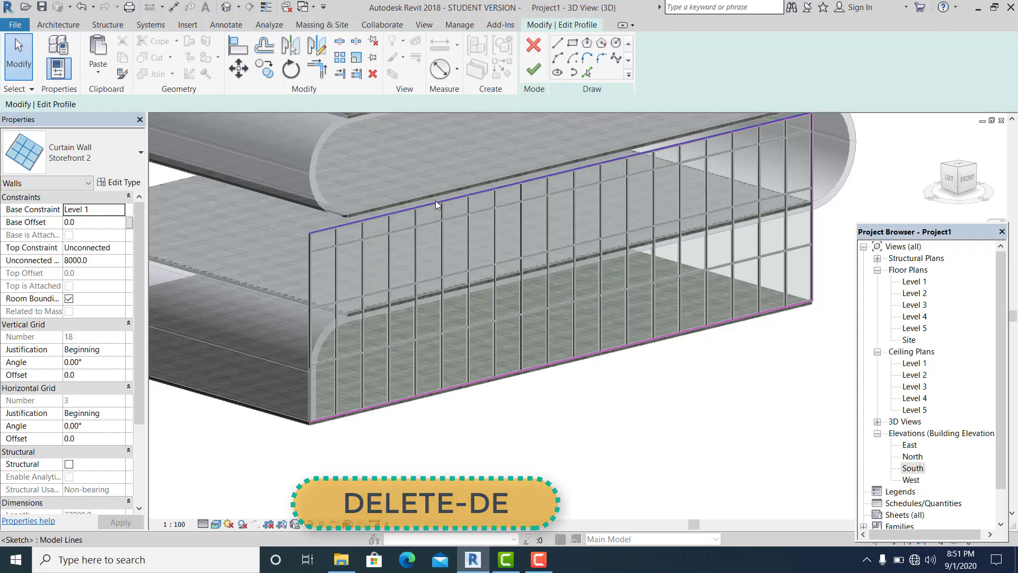
{"action": "left_click", "coordinate": [436, 201]}
{"action": "key", "text": "Delete"}
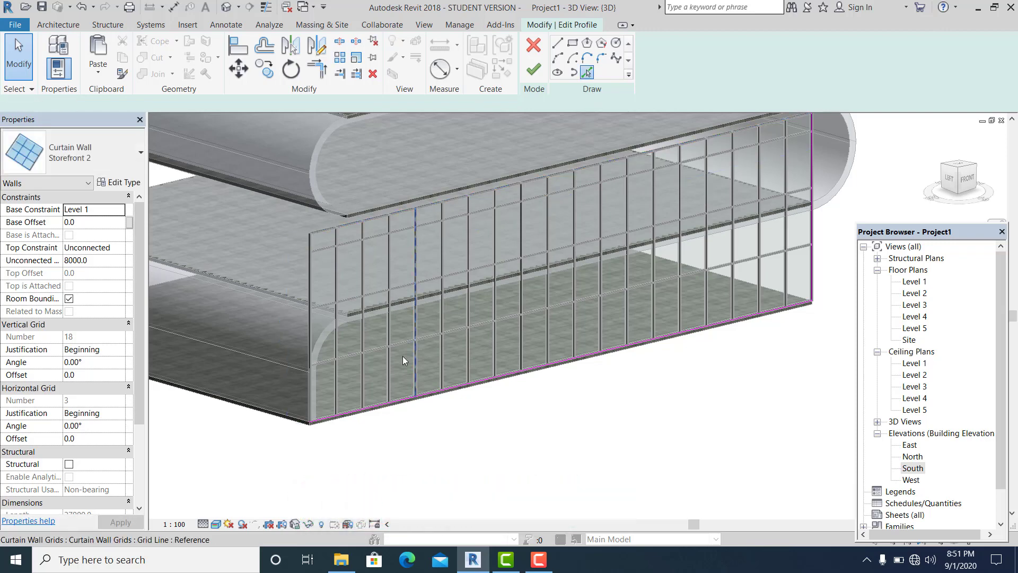
Add profile lines by picking the mass's inner curve, the vertical edge below it and the underside edge of the slab above.
{"action": "left_click", "coordinate": [327, 345]}
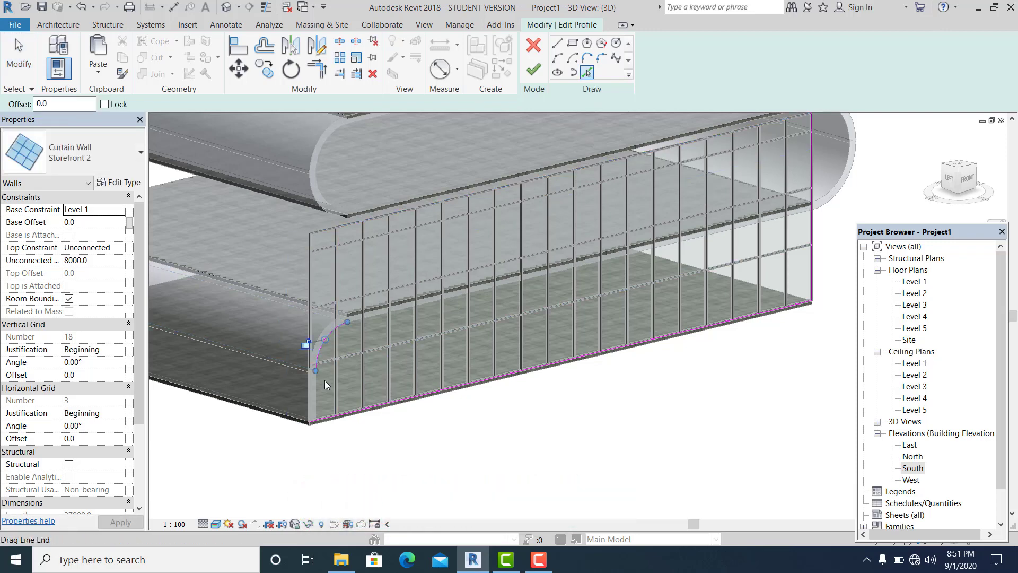
{"action": "left_click", "coordinate": [319, 390]}
{"action": "scroll", "coordinate": [374, 340], "scroll_direction": "up", "scroll_amount": 1}
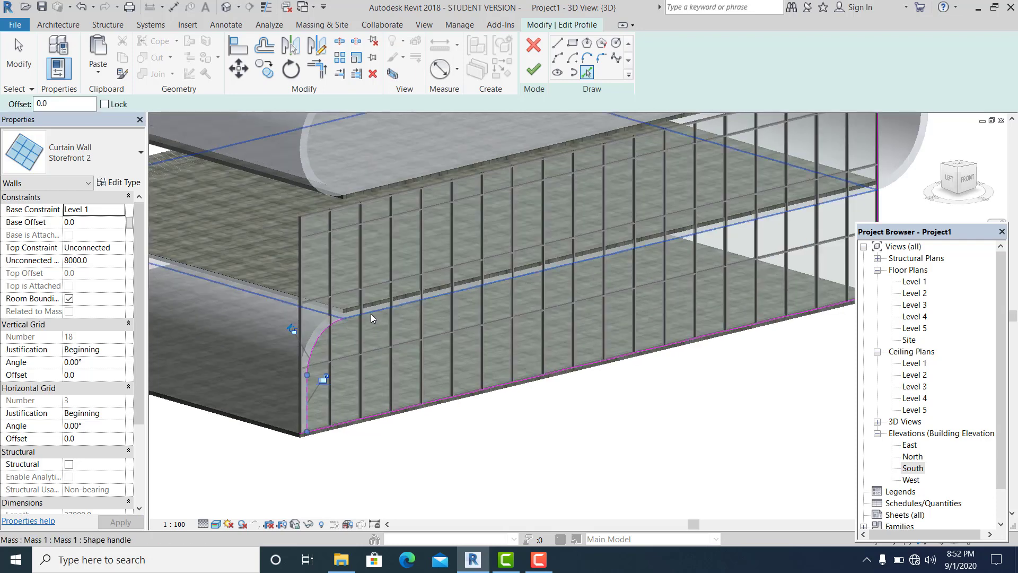
{"action": "left_click", "coordinate": [371, 314]}
{"action": "middle_click_drag", "start_coordinate": [577, 367], "coordinate": [465, 367]}
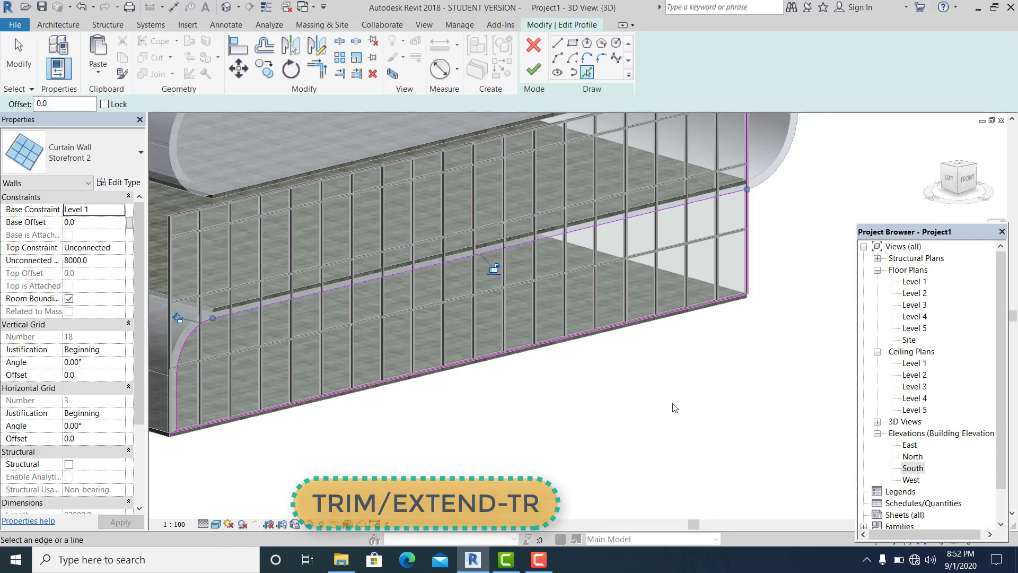
Trim the profile's remaining vertical line and the new top line to a corner with Trim/Extend to Corner.
{"action": "key", "text": "t"}
{"action": "key", "text": "r"}
{"action": "left_click", "coordinate": [748, 210]}
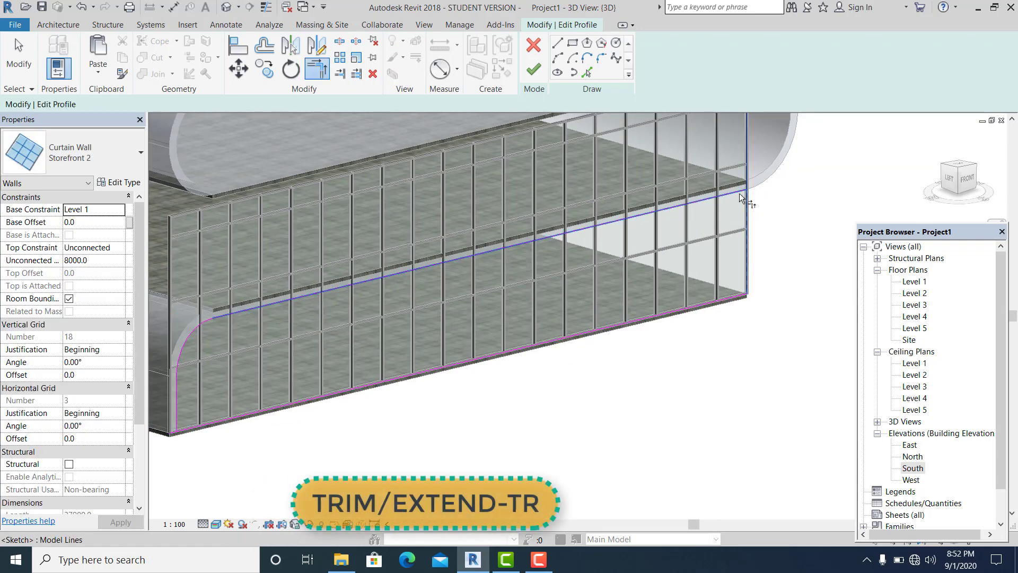
{"action": "left_click", "coordinate": [739, 192]}
{"action": "scroll", "coordinate": [557, 392], "scroll_direction": "down", "scroll_amount": 1}
{"action": "middle_click_drag", "start_coordinate": [560, 405], "coordinate": [557, 391]}
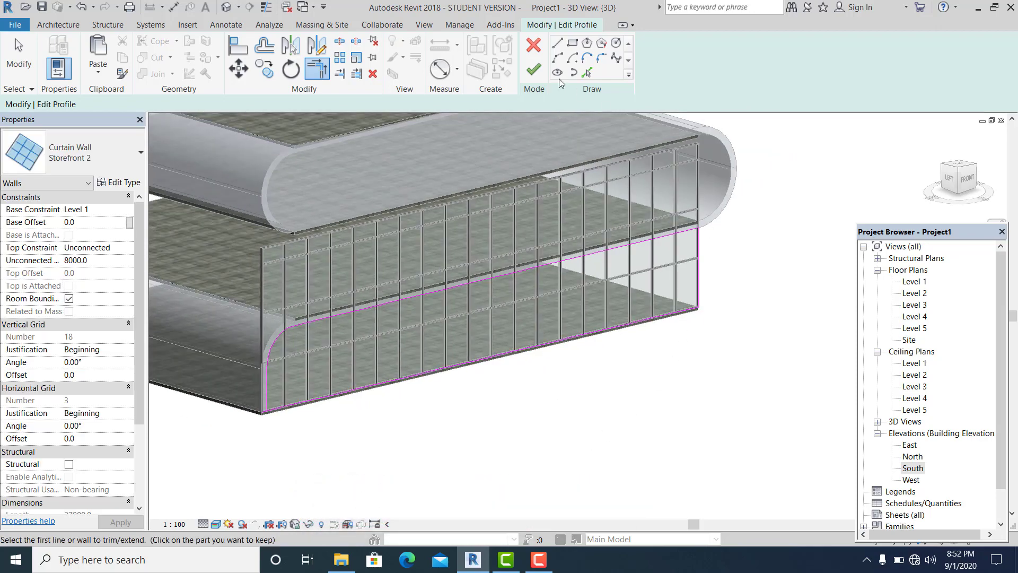
Finish the storefront profile edit, deleting the mullions that cannot be created, and clear the wall selection.
{"action": "scroll", "coordinate": [622, 403], "scroll_direction": "up", "scroll_amount": 3}
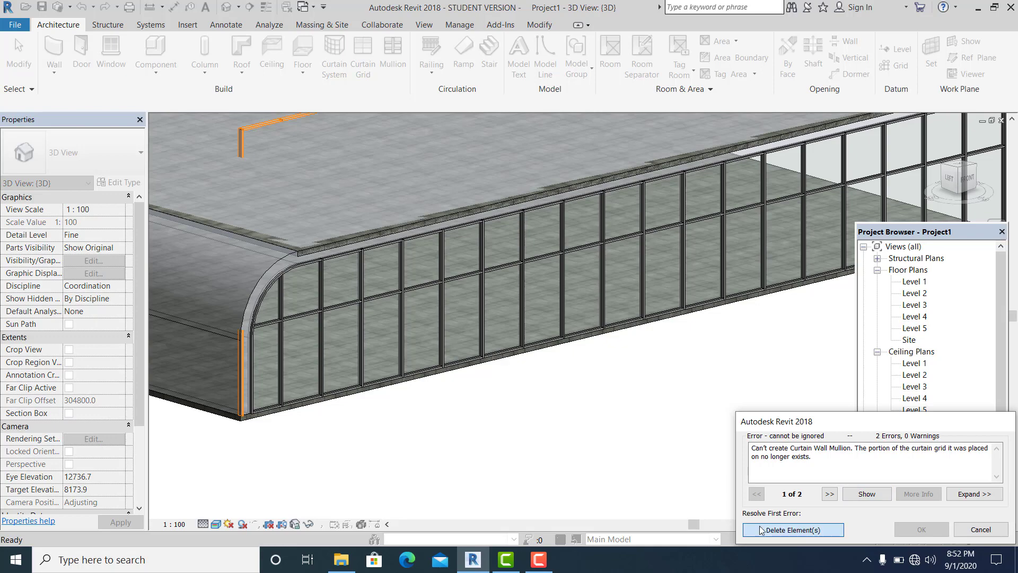
{"action": "left_click", "coordinate": [762, 529]}
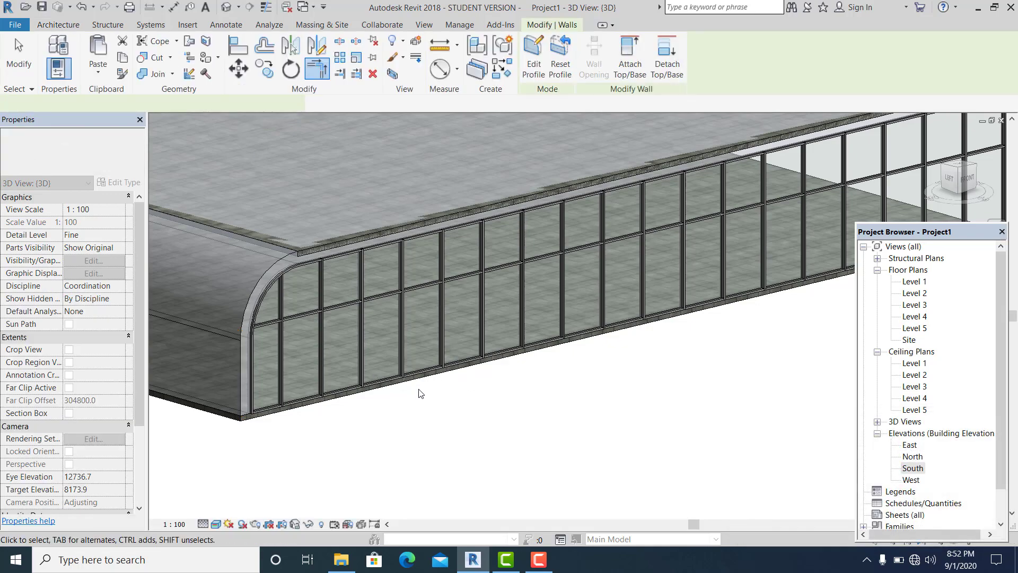
{"action": "left_click", "coordinate": [530, 436]}
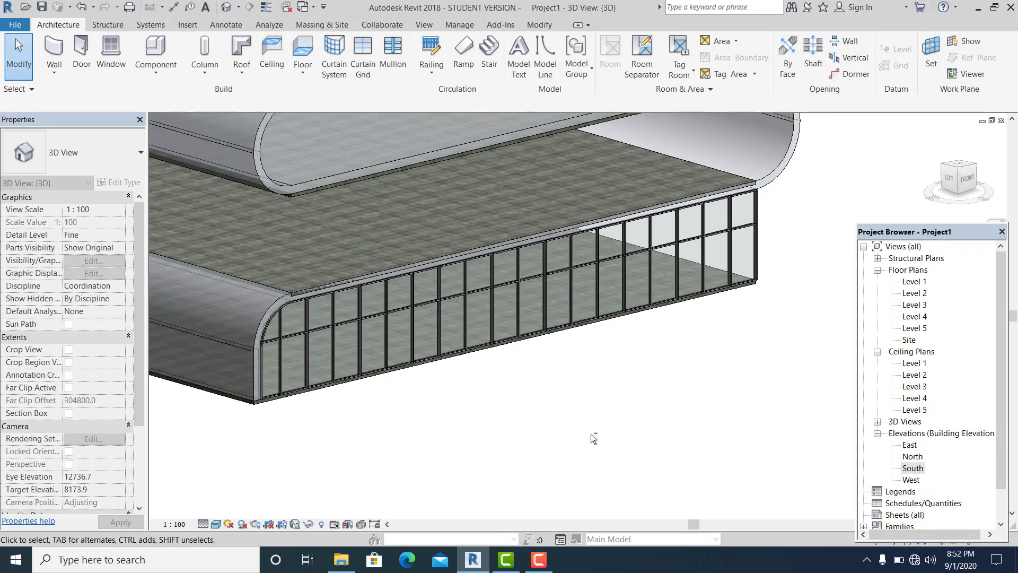
{"action": "middle_click_drag", "start_coordinate": [531, 436], "coordinate": [654, 423], "text": "shift"}
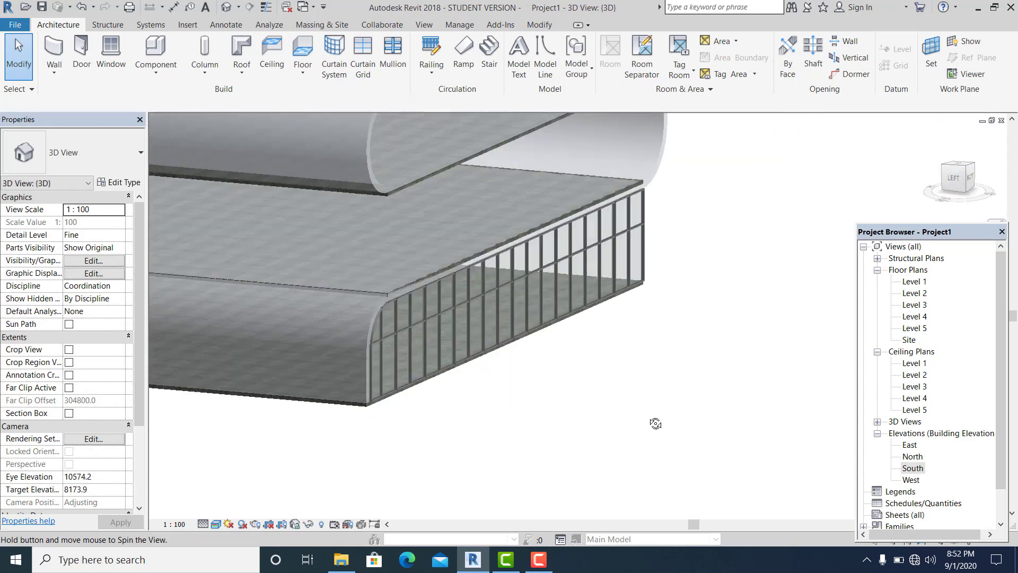
Examine from several angles how the storefront wall fits the mass's curve and the floor slabs.
{"action": "middle_click_drag", "start_coordinate": [686, 296], "coordinate": [718, 393], "text": "shift"}
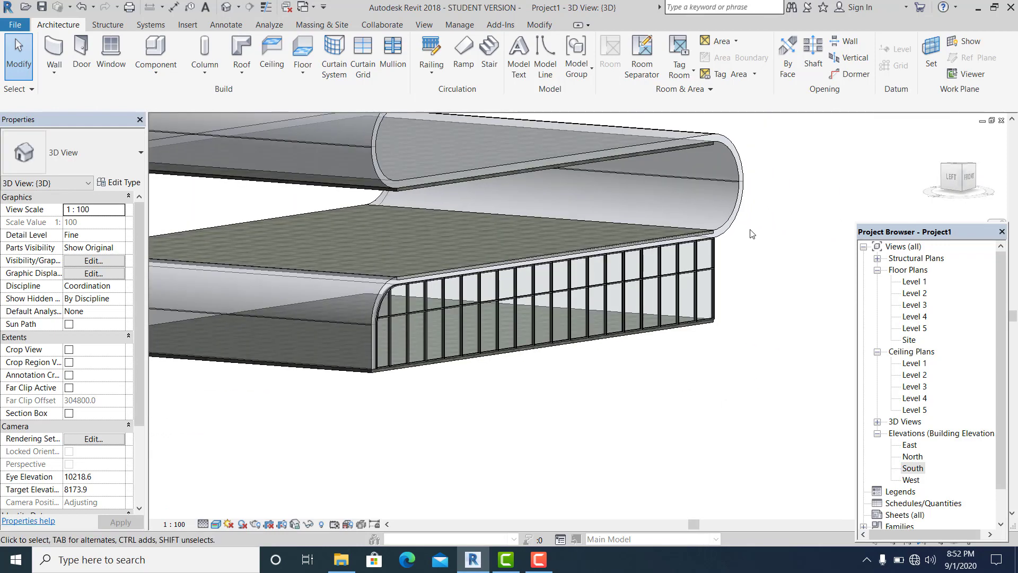
{"action": "scroll", "coordinate": [717, 340], "scroll_direction": "up", "scroll_amount": 5}
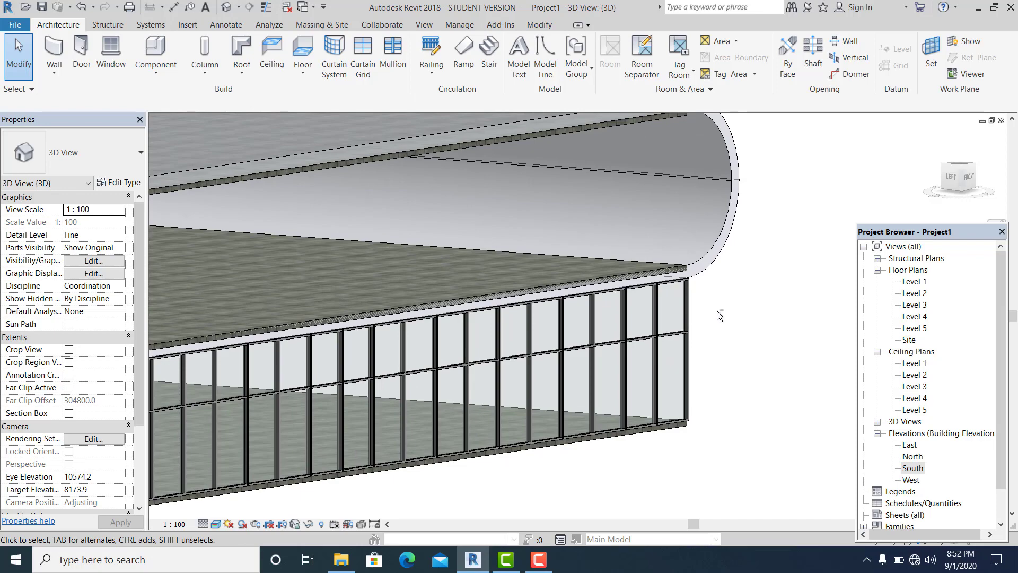
{"action": "middle_click_drag", "start_coordinate": [717, 311], "coordinate": [641, 364], "text": "shift"}
{"action": "scroll", "coordinate": [714, 353], "scroll_direction": "down", "scroll_amount": 1}
{"action": "scroll", "coordinate": [715, 354], "scroll_direction": "down", "scroll_amount": 2}
{"action": "scroll", "coordinate": [722, 425], "scroll_direction": "down", "scroll_amount": 1}
{"action": "scroll", "coordinate": [636, 284], "scroll_direction": "up", "scroll_amount": 1}
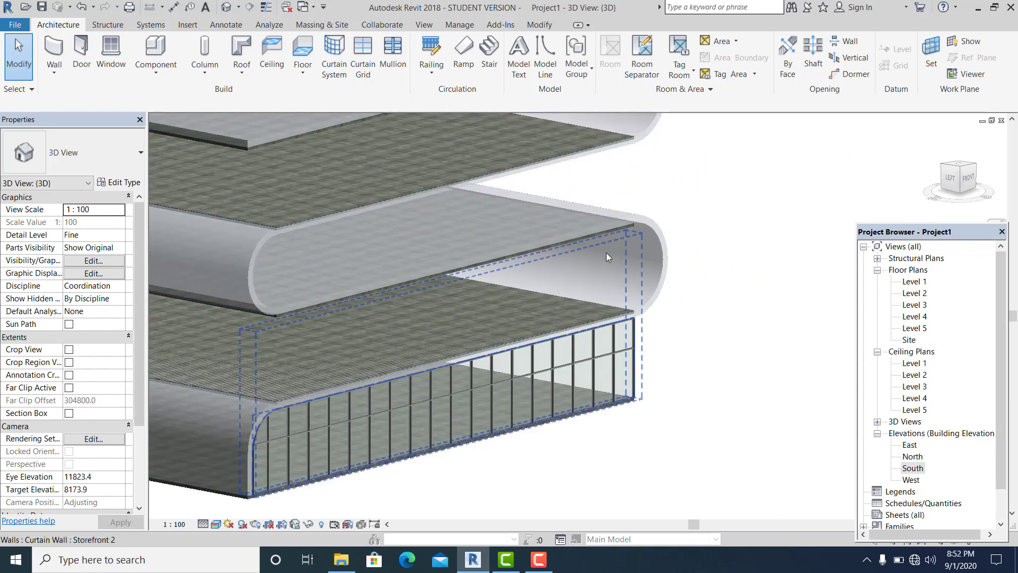
{"action": "scroll", "coordinate": [629, 404], "scroll_direction": "down", "scroll_amount": 4}
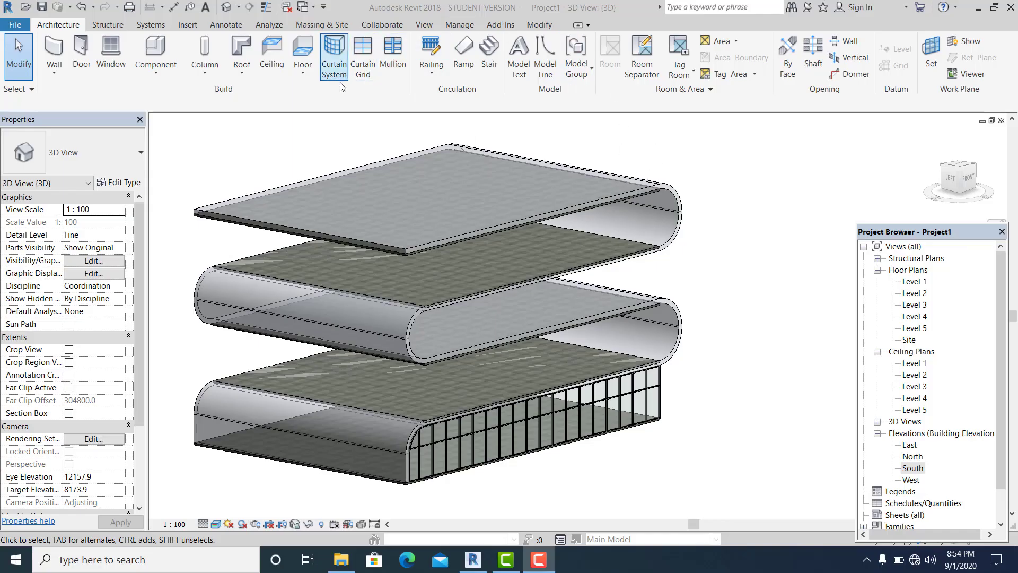
Create a similar Storefront 2 curtain wall on Level 1 by picking the base edge of the mass's short curved side.
{"action": "left_click", "coordinate": [666, 394]}
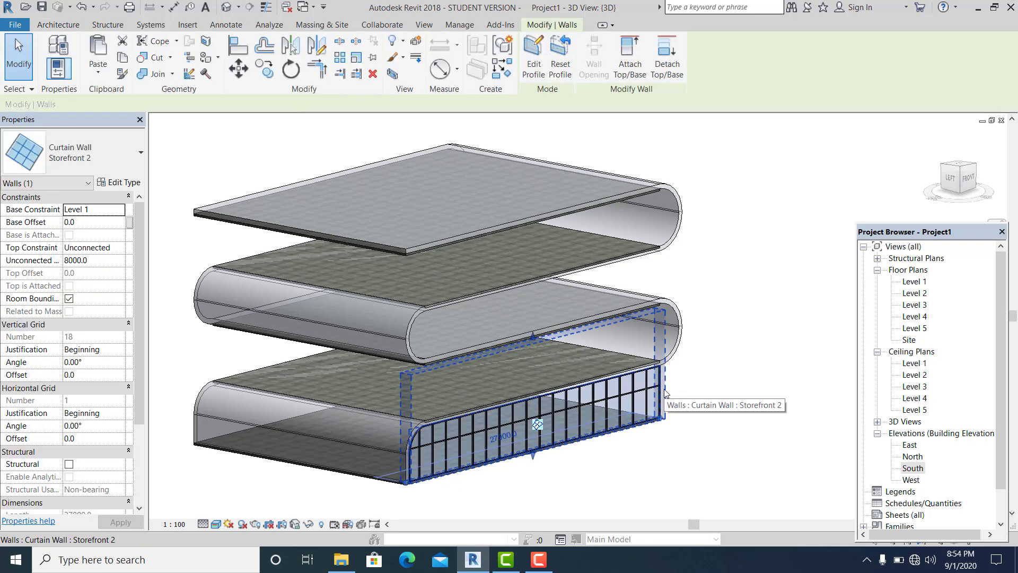
{"action": "right_click", "coordinate": [665, 393]}
{"action": "left_click", "coordinate": [750, 218]}
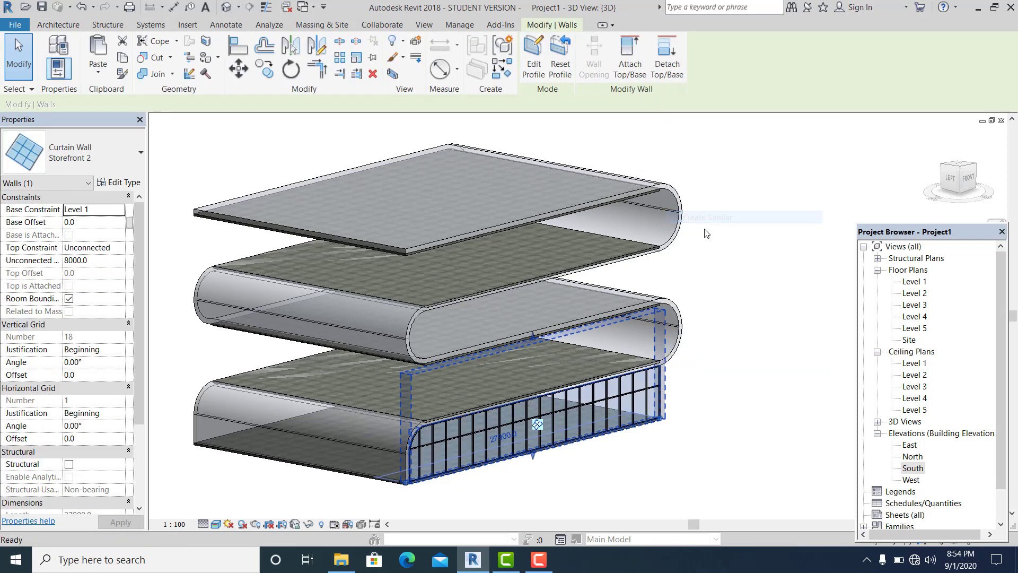
{"action": "left_click", "coordinate": [586, 61]}
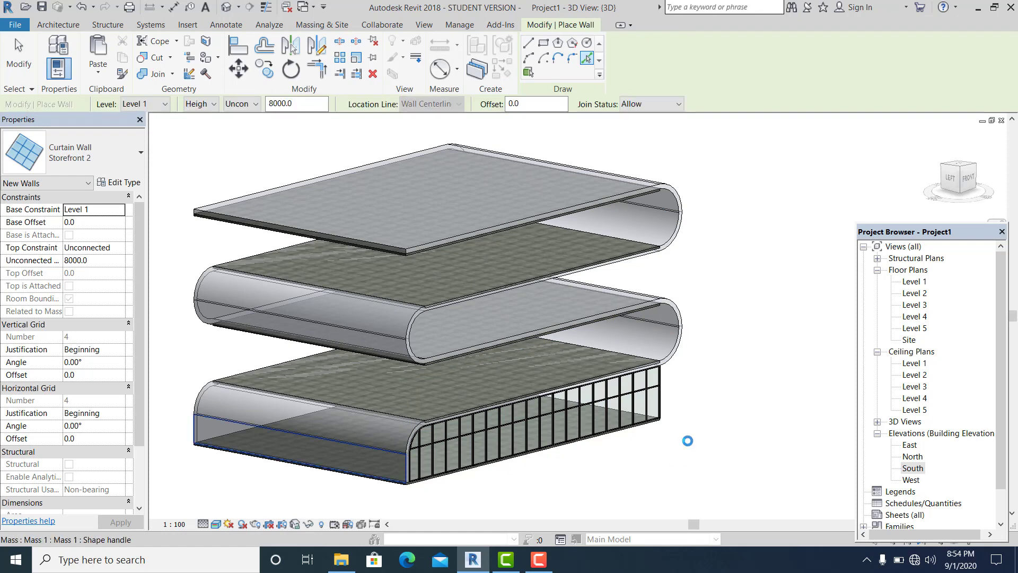
{"action": "left_click", "coordinate": [300, 448]}
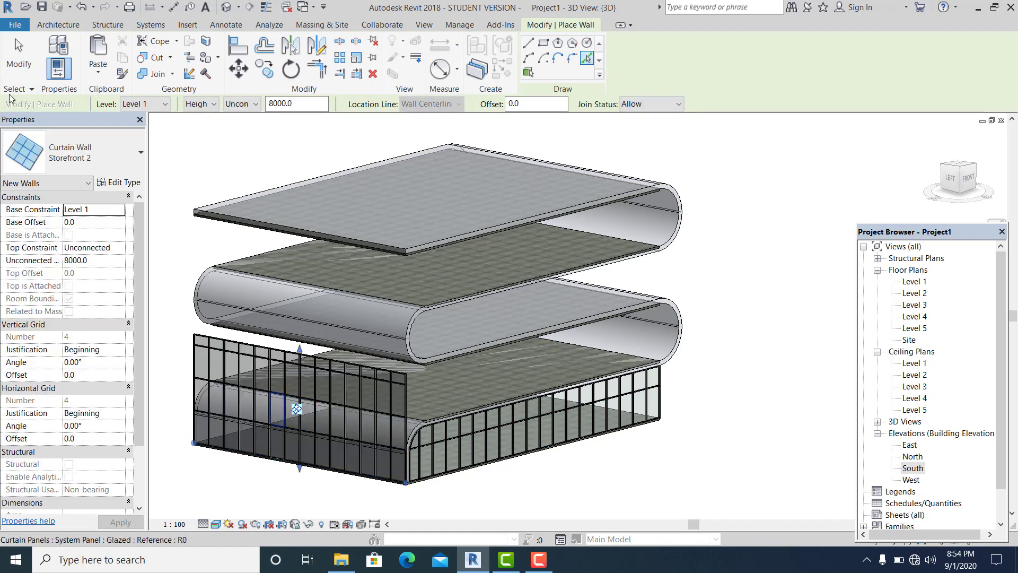
{"action": "left_click", "coordinate": [18, 52]}
Edit the new storefront wall's profile and delete its top line.
{"action": "middle_click_drag", "start_coordinate": [313, 382], "coordinate": [373, 314]}
{"action": "scroll", "coordinate": [373, 313], "scroll_direction": "up", "scroll_amount": 2}
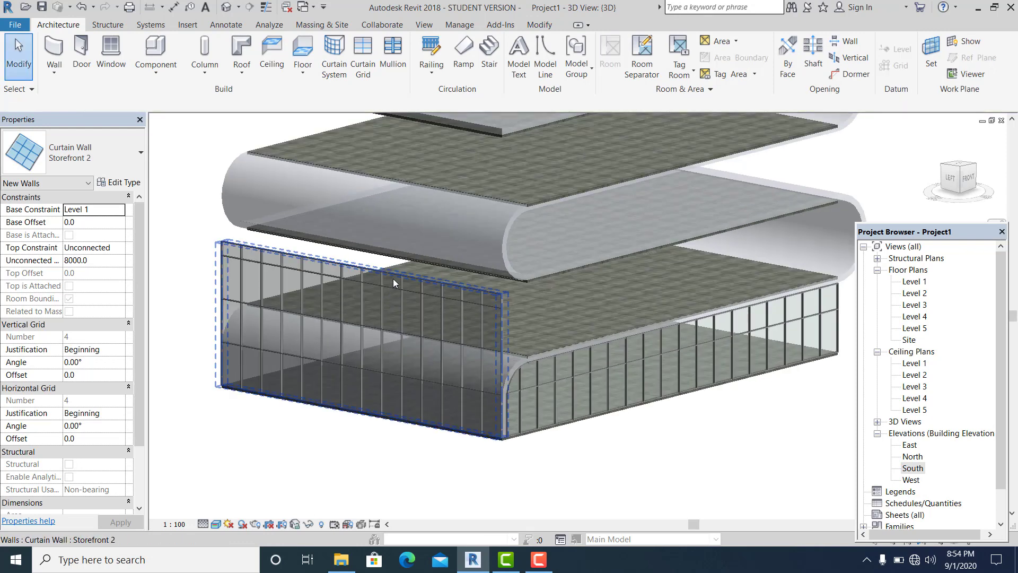
{"action": "left_click", "coordinate": [393, 276]}
{"action": "double_click", "coordinate": [393, 276]}
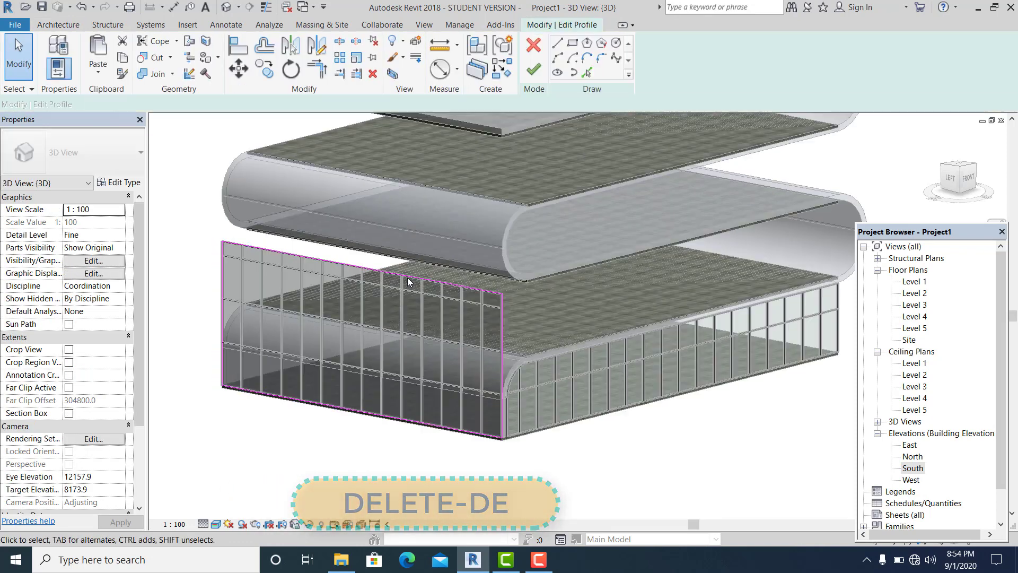
{"action": "key", "text": "d"}
{"action": "key", "text": "e"}
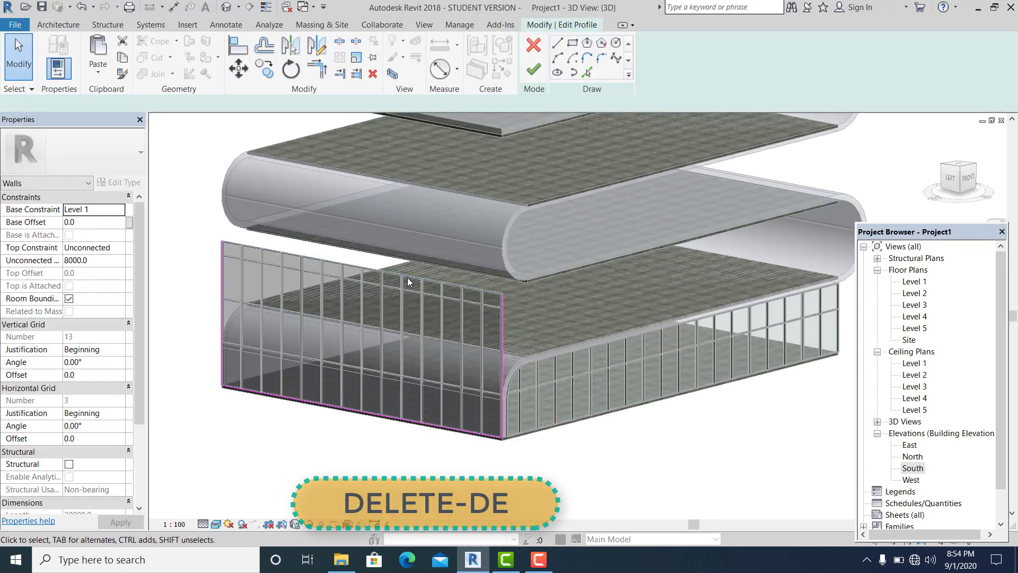
{"action": "scroll", "coordinate": [356, 370], "scroll_direction": "up", "scroll_amount": 1}
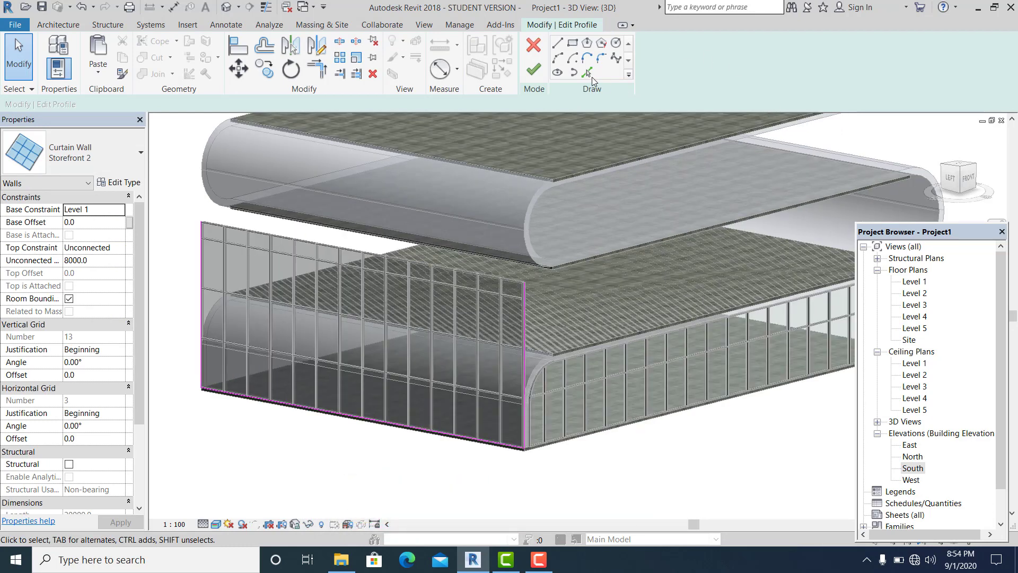
Add a horizontal profile line by picking the mass edge where the curved face begins.
{"action": "left_click", "coordinate": [589, 75]}
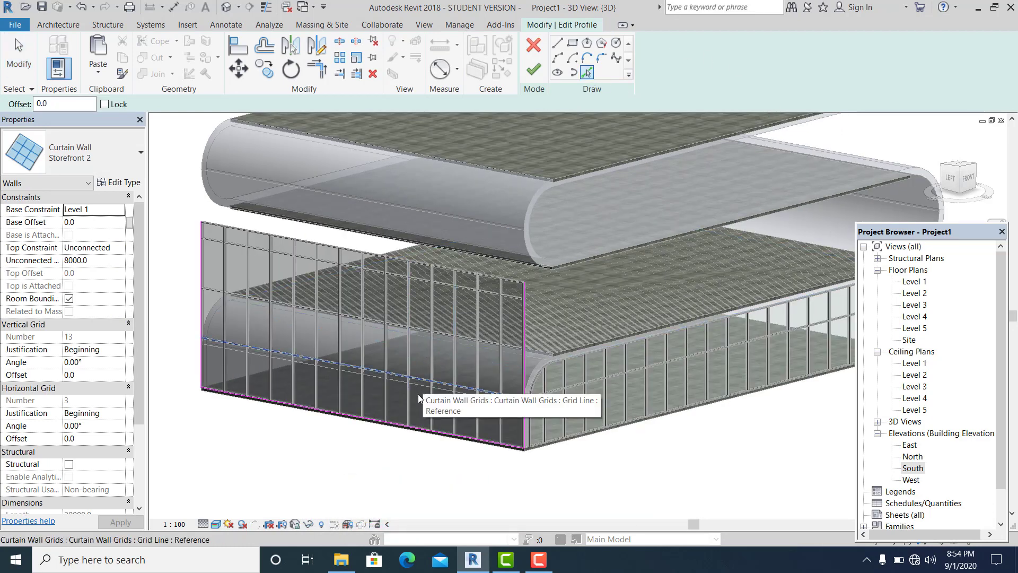
{"action": "scroll", "coordinate": [424, 394], "scroll_direction": "up", "scroll_amount": 3}
{"action": "middle_click_drag", "start_coordinate": [557, 383], "coordinate": [528, 361]}
{"action": "left_click", "coordinate": [626, 382]}
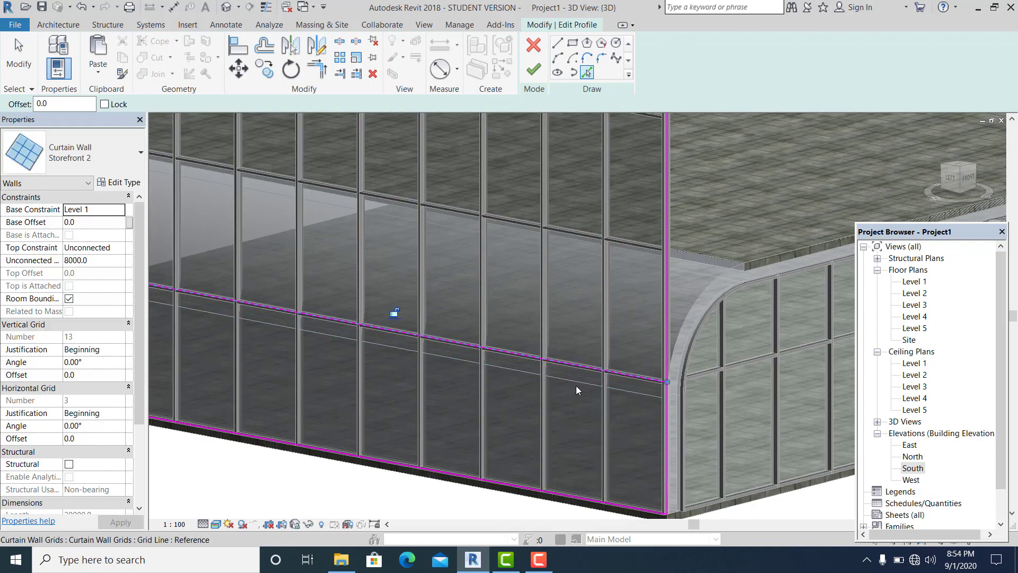
{"action": "scroll", "coordinate": [576, 386], "scroll_direction": "down", "scroll_amount": 2}
{"action": "left_click", "coordinate": [14, 50]}
Trim both vertical profile lines to the new horizontal line with Trim/Extend to Corner and finish the profile edit, deleting the mullions that cannot be created.
{"action": "scroll", "coordinate": [676, 390], "scroll_direction": "up", "scroll_amount": 2}
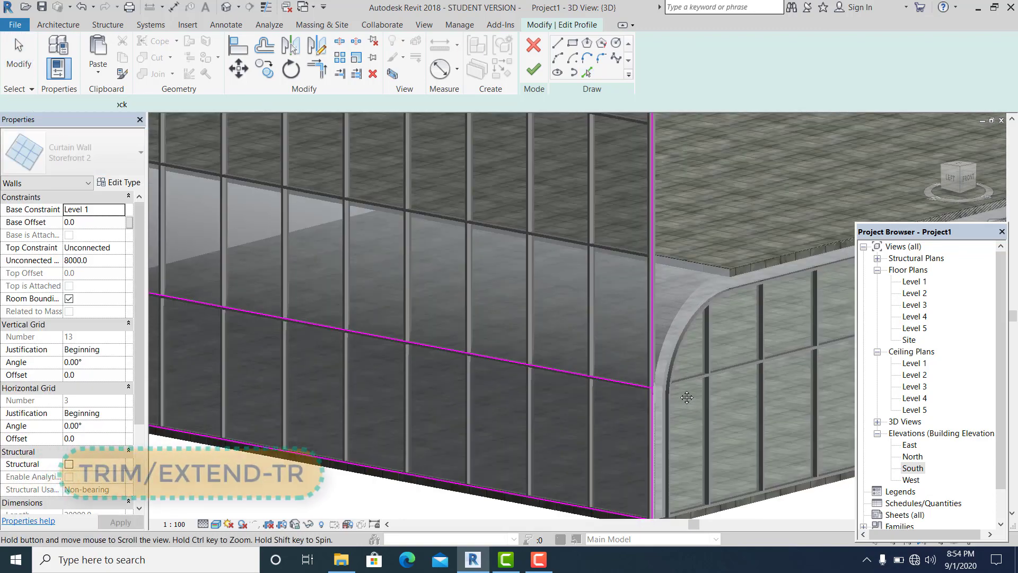
{"action": "key", "text": "t"}
{"action": "key", "text": "r"}
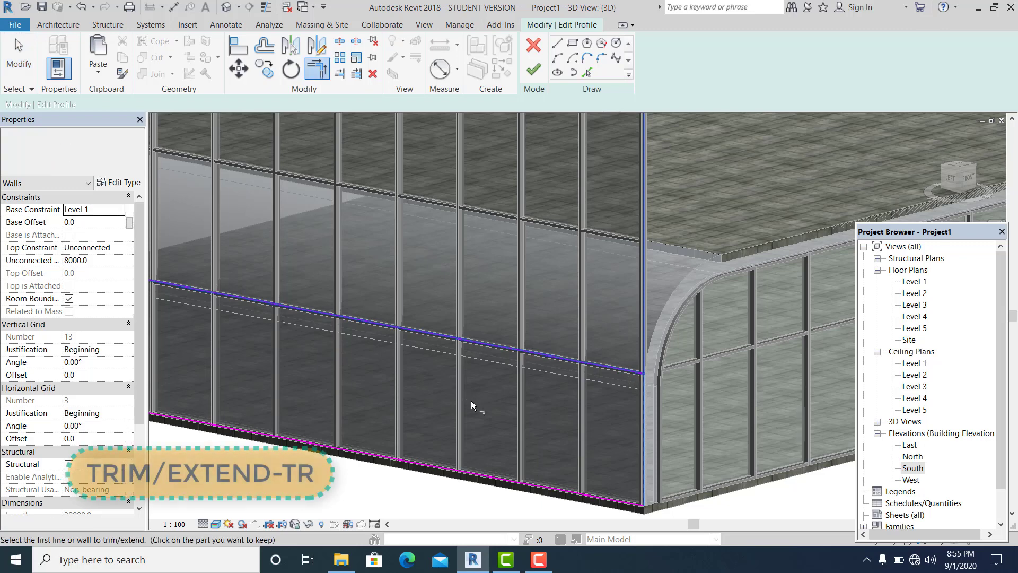
{"action": "middle_click_drag", "start_coordinate": [355, 368], "coordinate": [440, 367]}
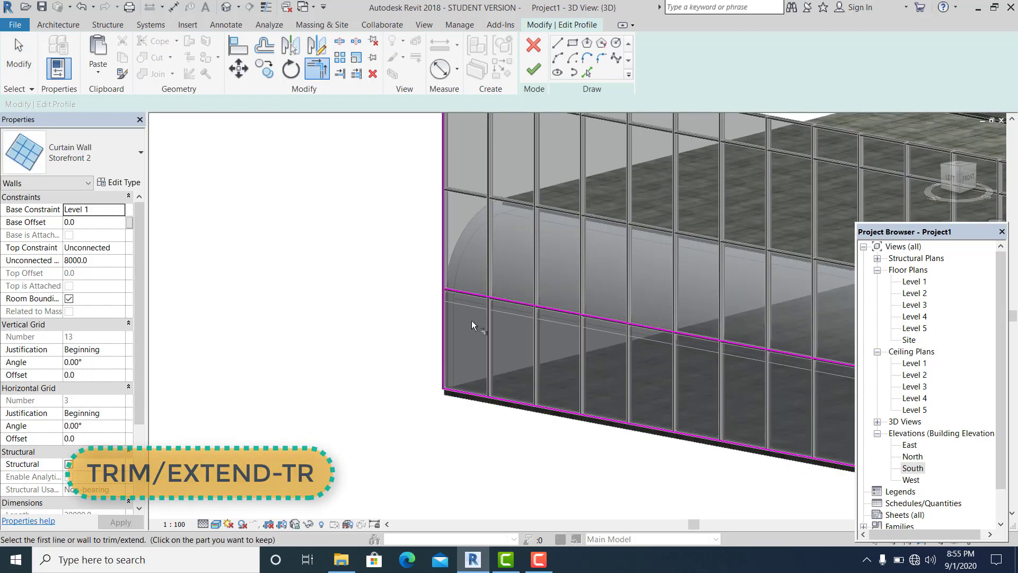
{"action": "scroll", "coordinate": [473, 321], "scroll_direction": "up", "scroll_amount": 1}
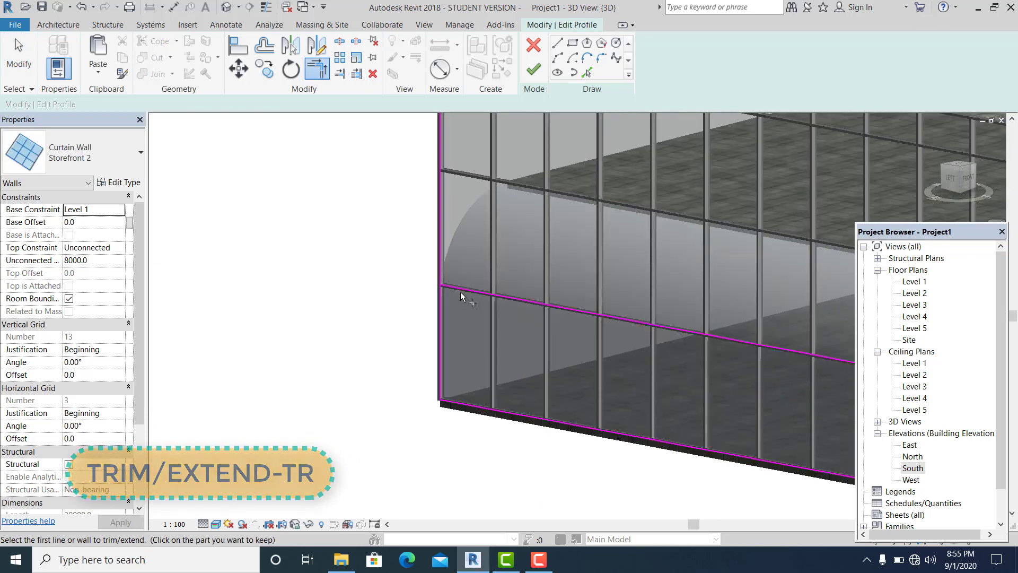
{"action": "left_click", "coordinate": [461, 291]}
{"action": "scroll", "coordinate": [398, 336], "scroll_direction": "down", "scroll_amount": 2}
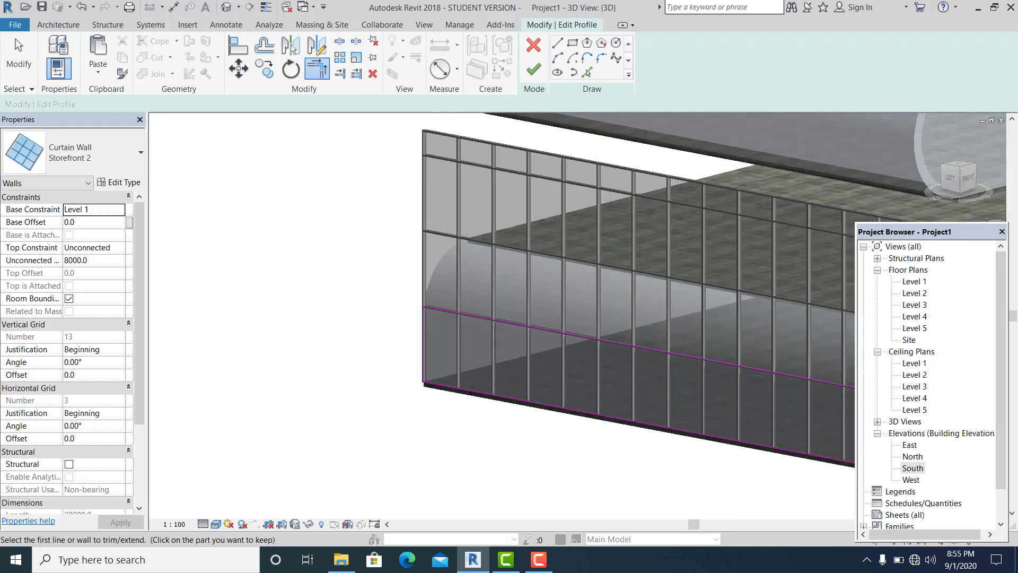
{"action": "left_click", "coordinate": [18, 53]}
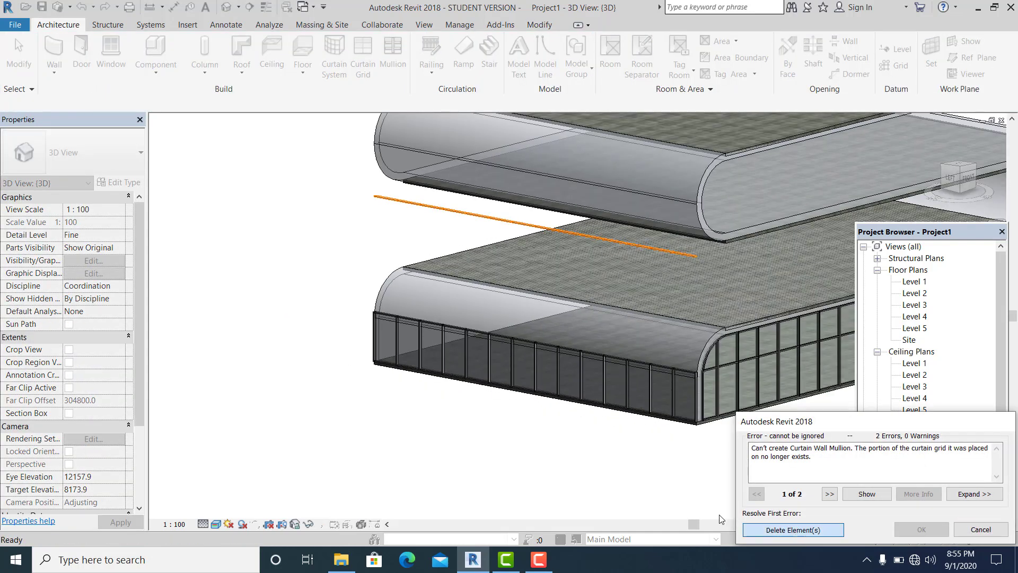
Examine both ground-floor storefront walls, their shared corner and their alignment with the mass and slab edges.
{"action": "scroll", "coordinate": [303, 349], "scroll_direction": "down", "scroll_amount": 2}
{"action": "middle_click_drag", "start_coordinate": [782, 402], "coordinate": [610, 393]}
{"action": "scroll", "coordinate": [608, 366], "scroll_direction": "up", "scroll_amount": 2}
{"action": "left_click", "coordinate": [540, 370]}
{"action": "middle_click_drag", "start_coordinate": [538, 393], "coordinate": [785, 276], "text": "shift"}
{"action": "middle_click_drag", "start_coordinate": [635, 313], "coordinate": [621, 308]}
{"action": "middle_click_drag", "start_coordinate": [663, 339], "coordinate": [651, 336]}
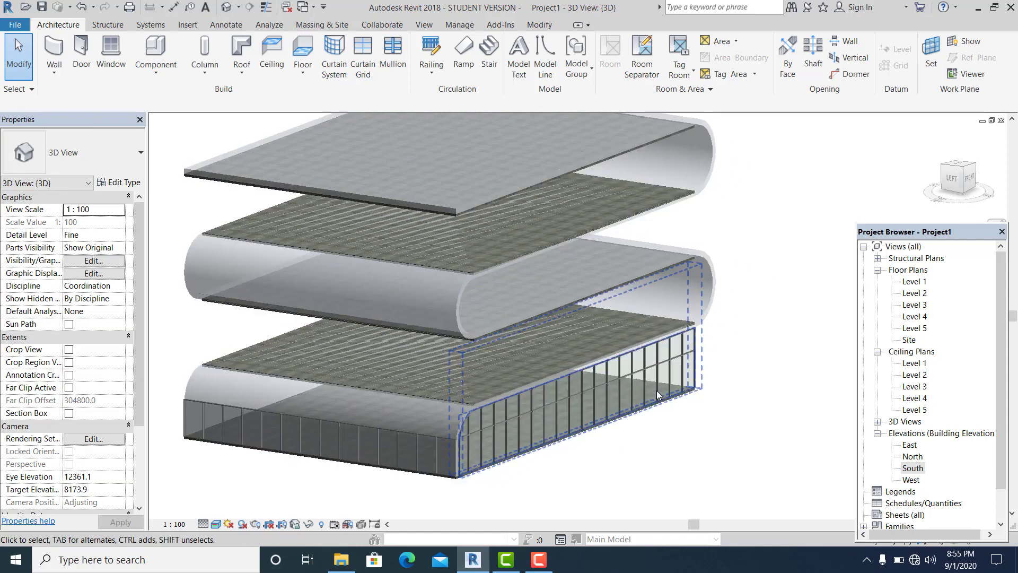
{"action": "scroll", "coordinate": [659, 391], "scroll_direction": "up", "scroll_amount": 1}
{"action": "middle_click_drag", "start_coordinate": [659, 435], "coordinate": [701, 437], "text": "shift"}
{"action": "scroll", "coordinate": [615, 425], "scroll_direction": "up", "scroll_amount": 1}
{"action": "middle_click_drag", "start_coordinate": [616, 424], "coordinate": [697, 406], "text": "shift"}
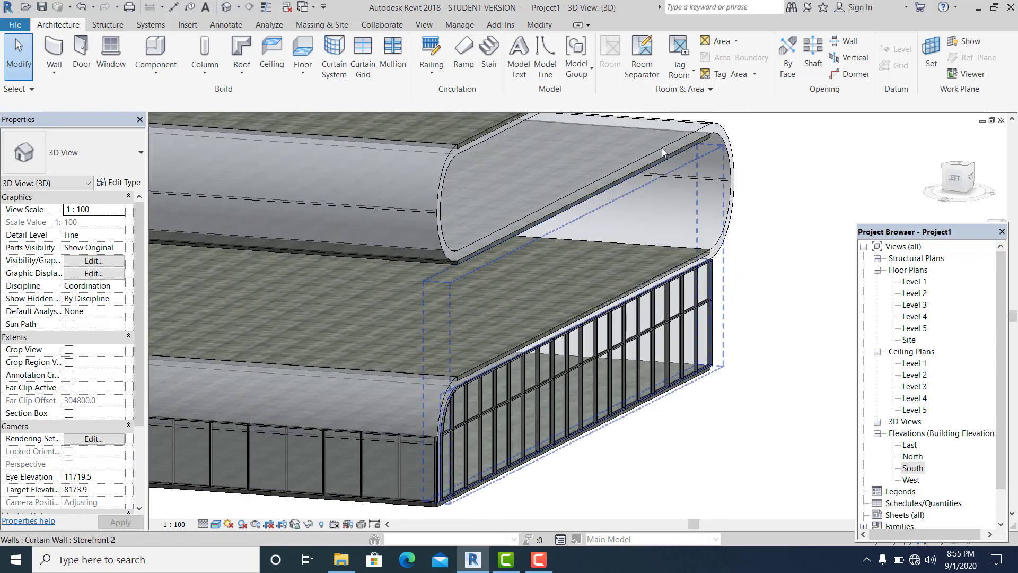
{"action": "middle_click_drag", "start_coordinate": [677, 196], "coordinate": [673, 192]}
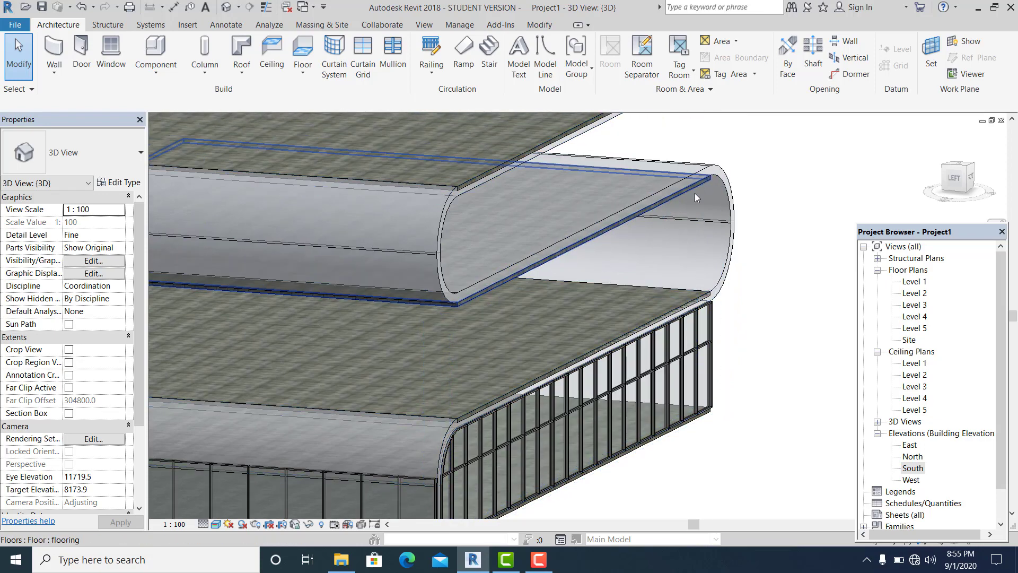
{"action": "scroll", "coordinate": [633, 310], "scroll_direction": "down", "scroll_amount": 5}
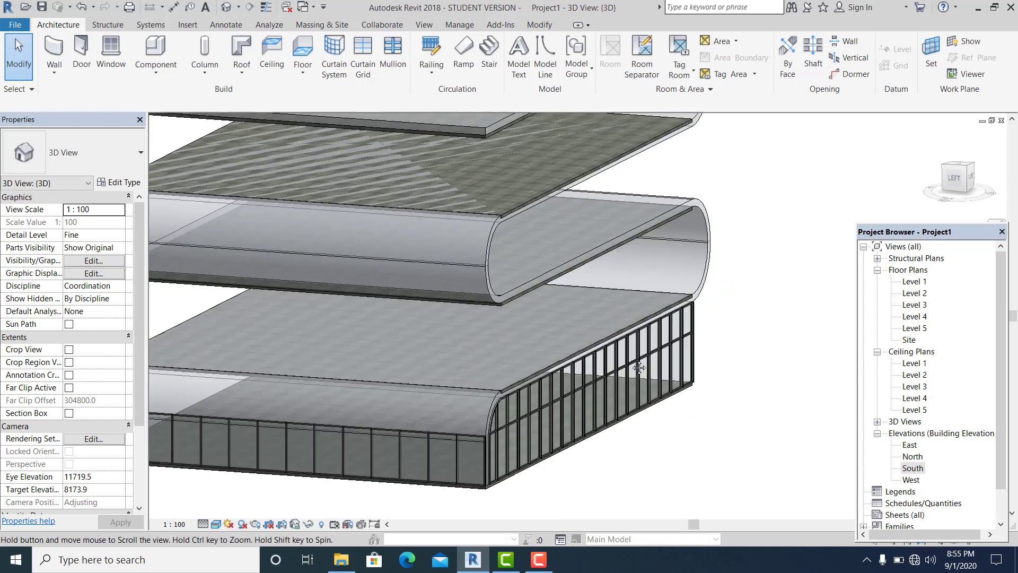
{"action": "scroll", "coordinate": [638, 451], "scroll_direction": "up", "scroll_amount": 5}
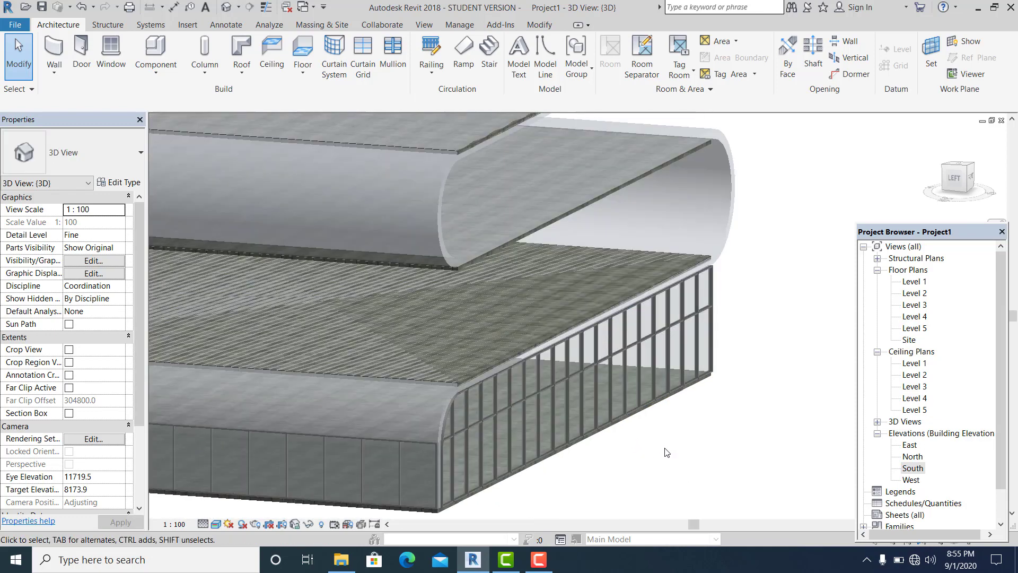
{"action": "scroll", "coordinate": [673, 455], "scroll_direction": "down", "scroll_amount": 3}
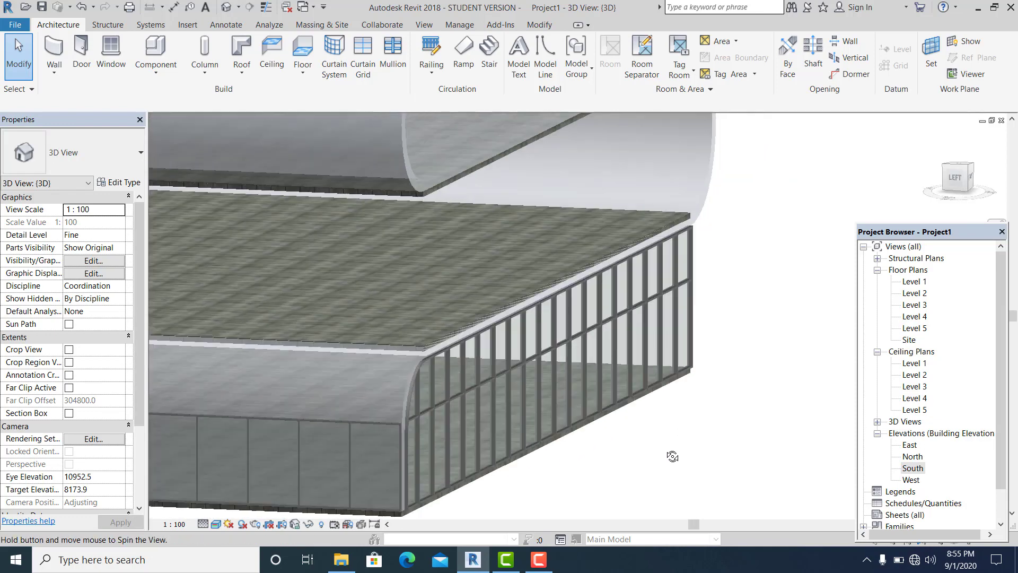
{"action": "scroll", "coordinate": [690, 264], "scroll_direction": "up", "scroll_amount": 3}
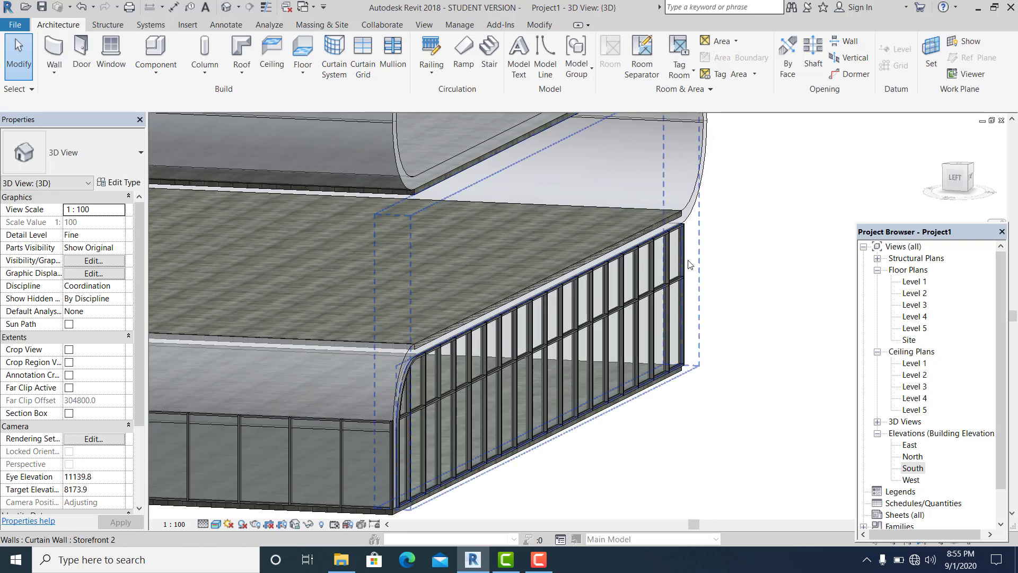
Set the long storefront wall's distance from the horizontal center reference plane to 9700 in the Level 1 floor plan.
{"action": "left_click", "coordinate": [689, 264]}
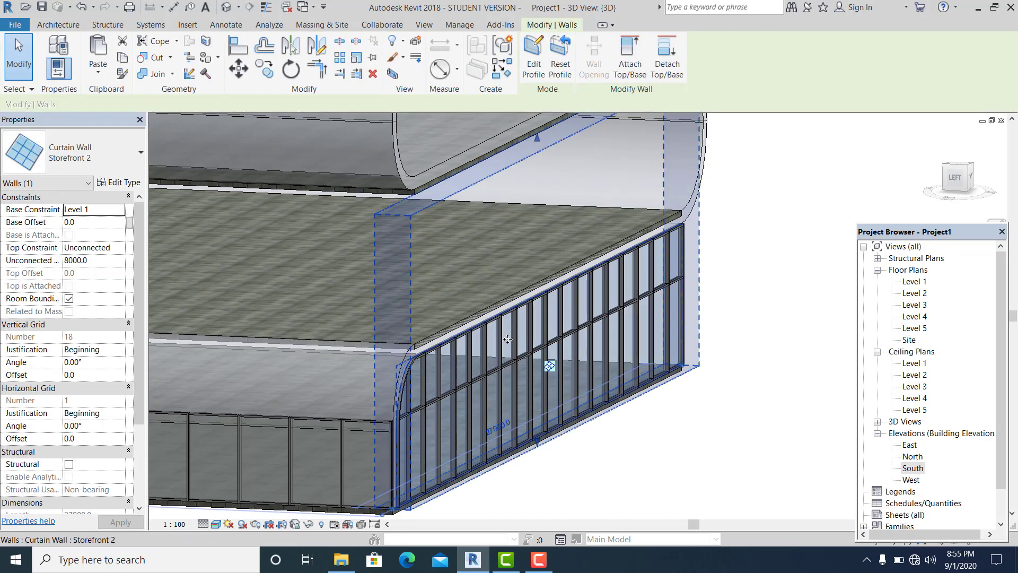
{"action": "scroll", "coordinate": [514, 346], "scroll_direction": "up", "scroll_amount": 1}
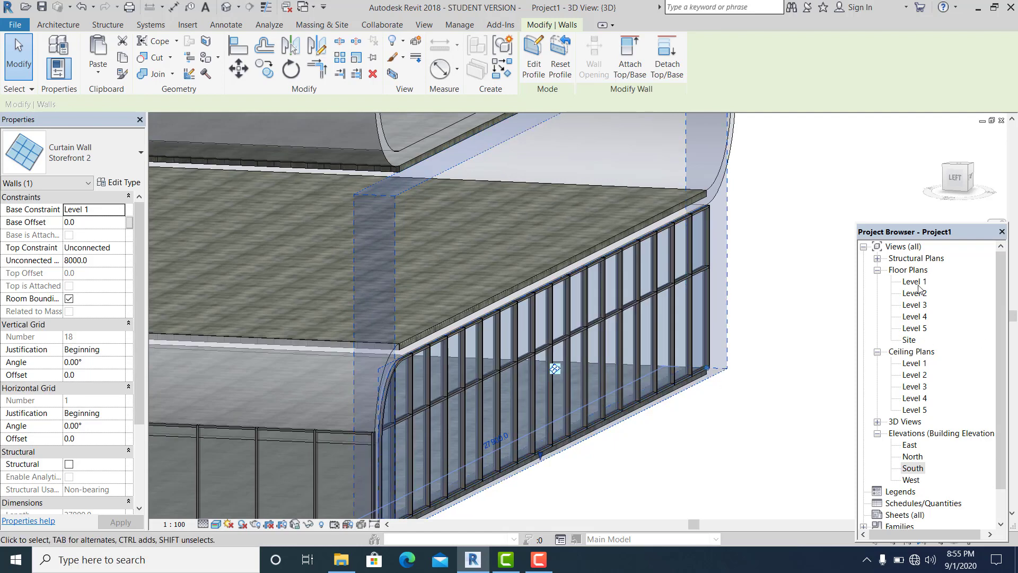
{"action": "double_click", "coordinate": [917, 282]}
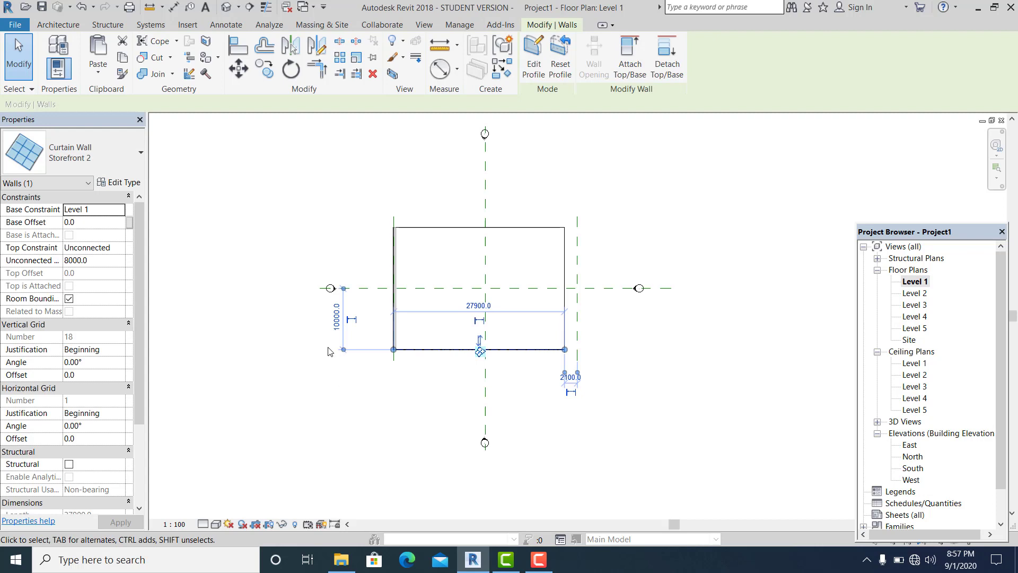
{"action": "scroll", "coordinate": [329, 351], "scroll_direction": "up", "scroll_amount": 3}
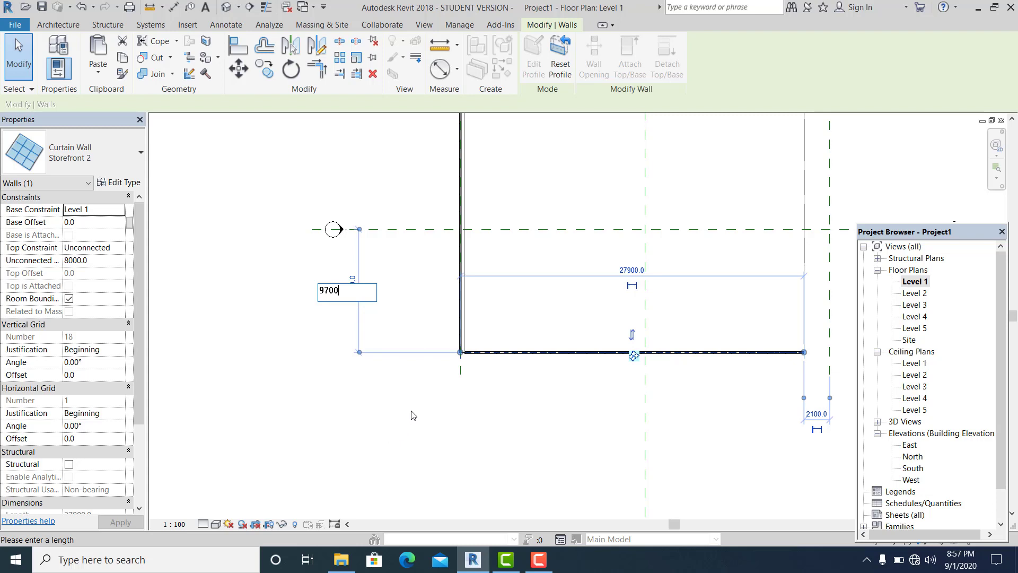
{"action": "key", "text": "Return"}
Check the moved wall's corner in plan, clear the selection and return to the default 3D view.
{"action": "scroll", "coordinate": [464, 365], "scroll_direction": "up", "scroll_amount": 5}
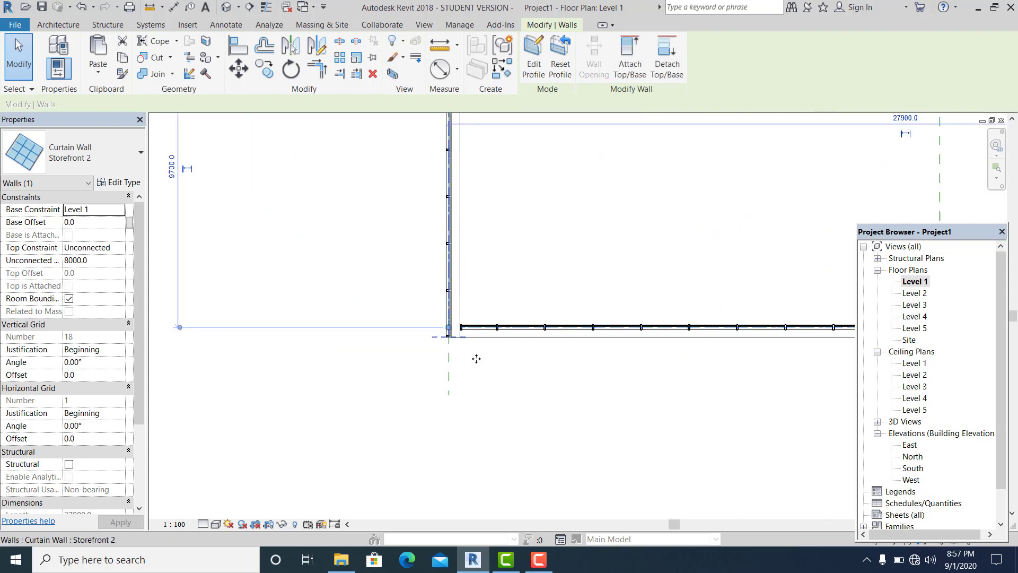
{"action": "scroll", "coordinate": [476, 359], "scroll_direction": "down", "scroll_amount": 3}
{"action": "middle_click_drag", "start_coordinate": [480, 416], "coordinate": [469, 429]}
{"action": "middle_click_drag", "start_coordinate": [654, 379], "coordinate": [591, 396]}
{"action": "middle_click_drag", "start_coordinate": [454, 439], "coordinate": [425, 425]}
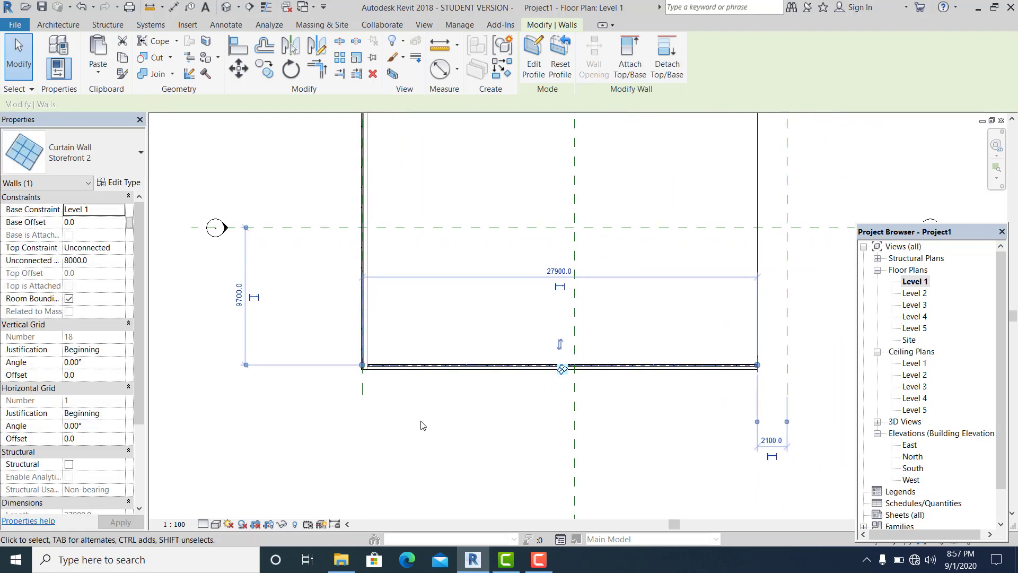
{"action": "left_click", "coordinate": [429, 426]}
{"action": "scroll", "coordinate": [437, 418], "scroll_direction": "down", "scroll_amount": 1}
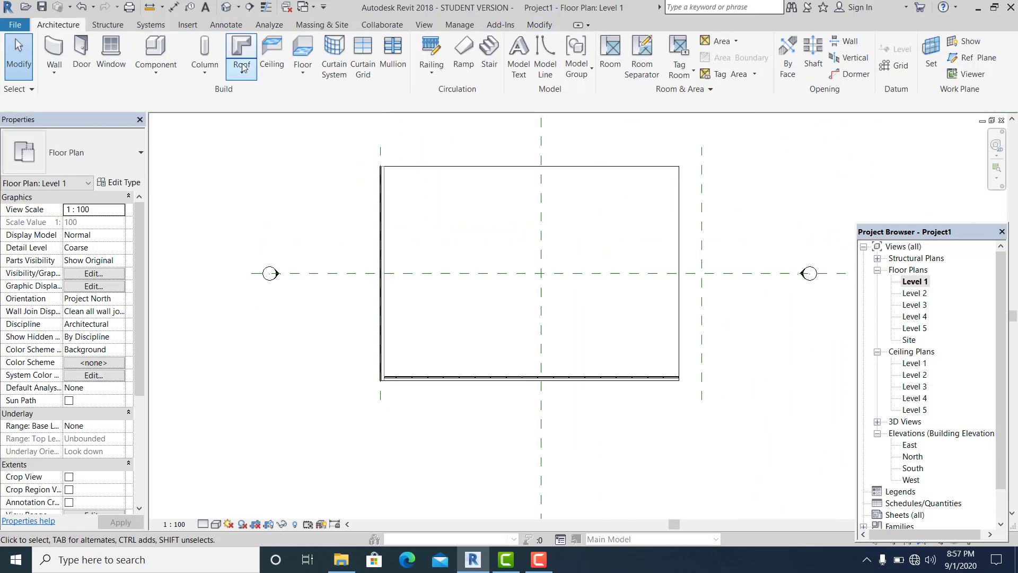
{"action": "left_click", "coordinate": [226, 8]}
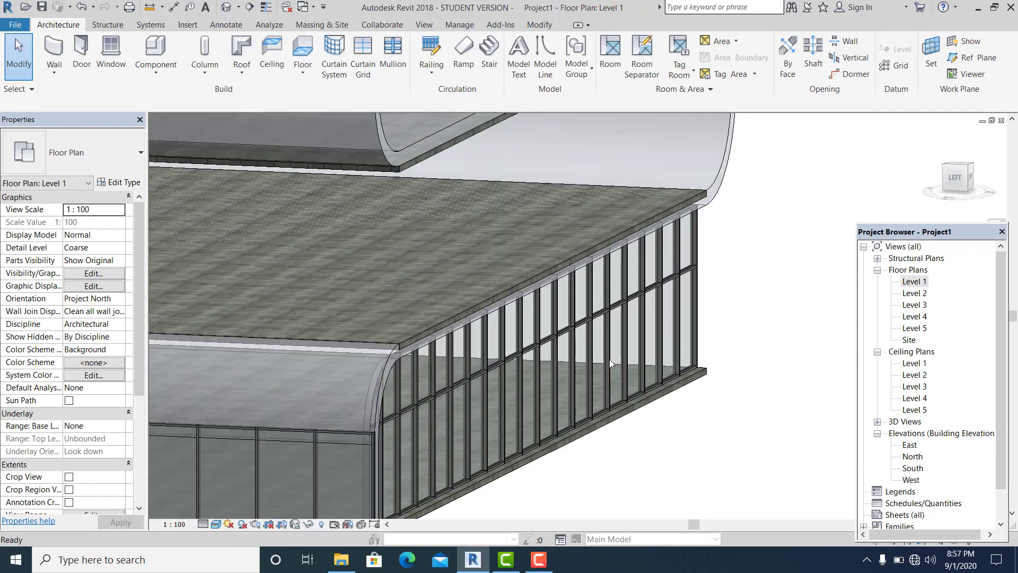
Copy the long ground-floor storefront wall and paste it aligned to Level 2.
{"action": "middle_click_drag", "start_coordinate": [615, 371], "coordinate": [553, 429], "text": "shift"}
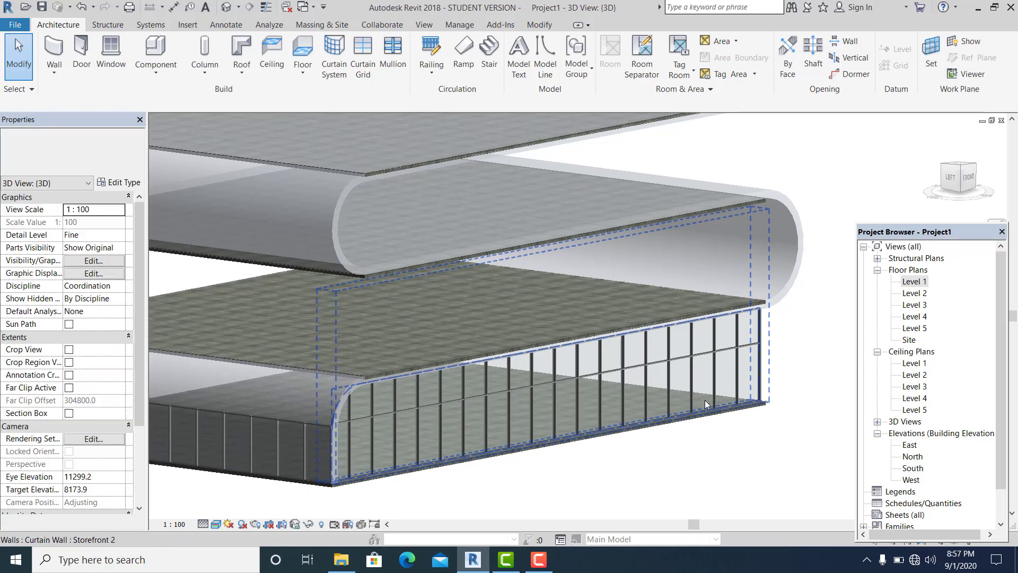
{"action": "scroll", "coordinate": [711, 397], "scroll_direction": "up", "scroll_amount": 3}
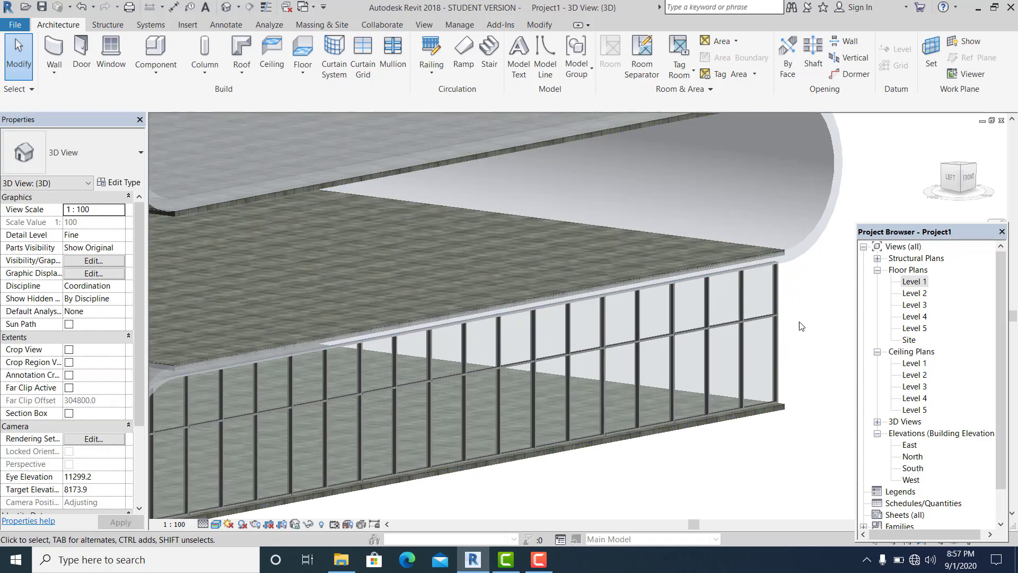
{"action": "left_click", "coordinate": [773, 297]}
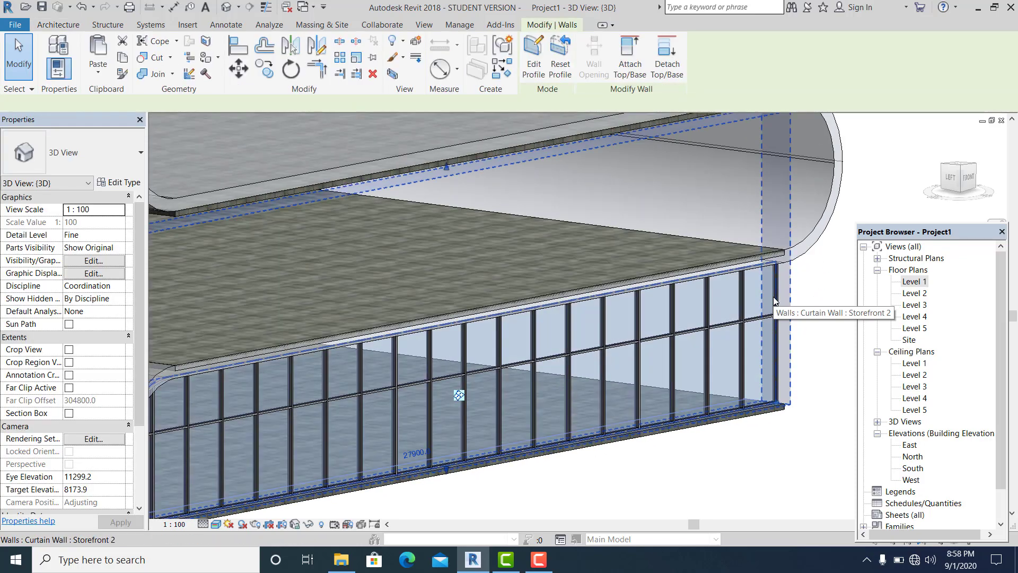
{"action": "left_click", "coordinate": [94, 77]}
{"action": "left_click", "coordinate": [144, 119]}
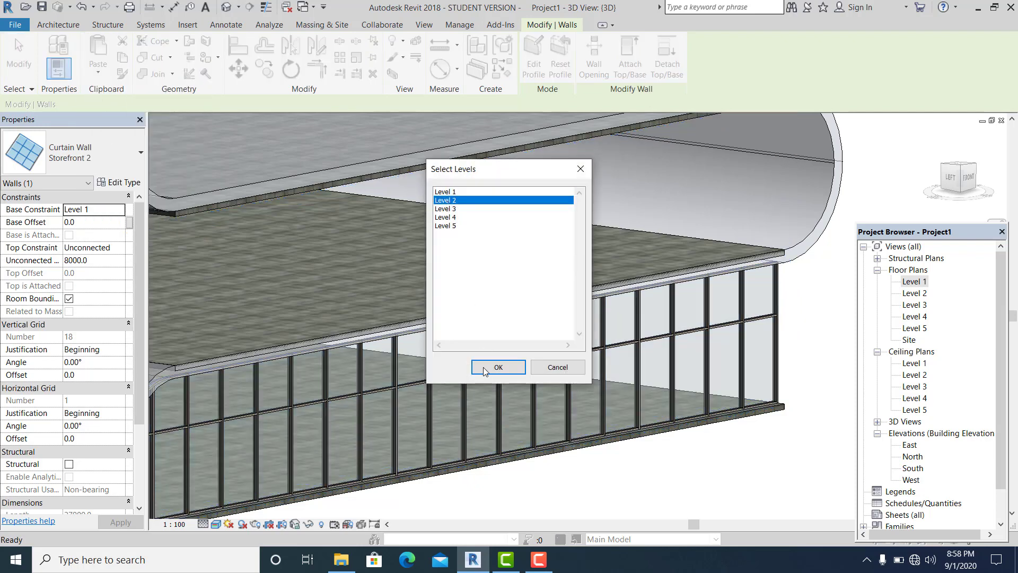
{"action": "left_click", "coordinate": [517, 367]}
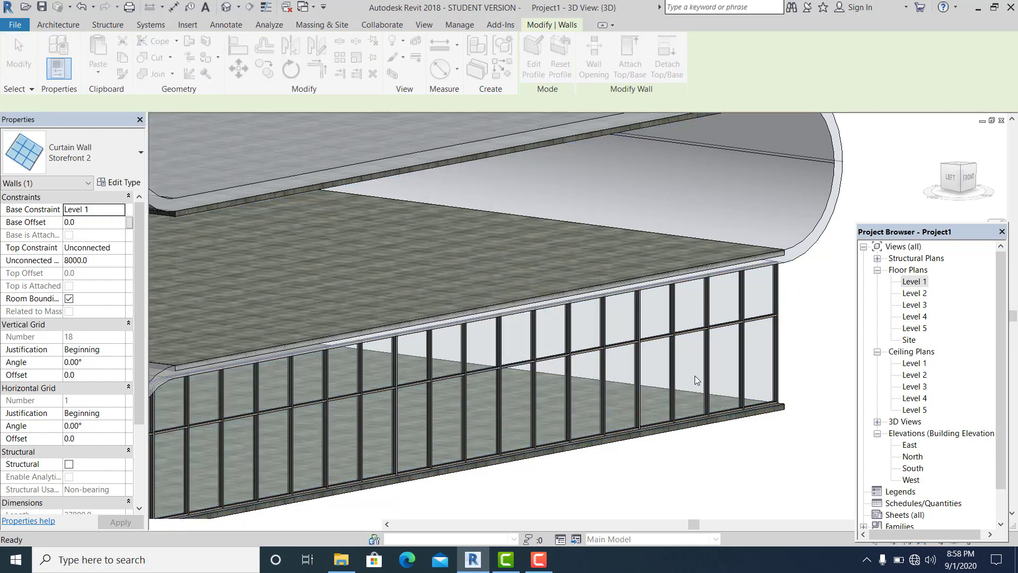
{"action": "scroll", "coordinate": [694, 375], "scroll_direction": "down", "scroll_amount": 1}
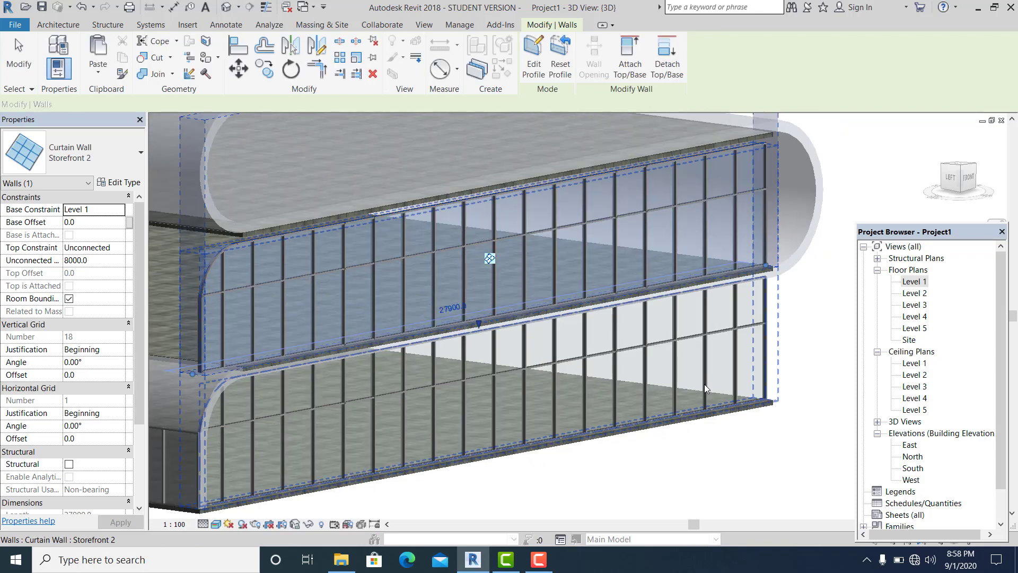
{"action": "left_click", "coordinate": [730, 445]}
Edit the Level 2 storefront wall's profile, replacing its top line with one picked along the lower edge of the slab above.
{"action": "scroll", "coordinate": [660, 444], "scroll_direction": "up", "scroll_amount": 5}
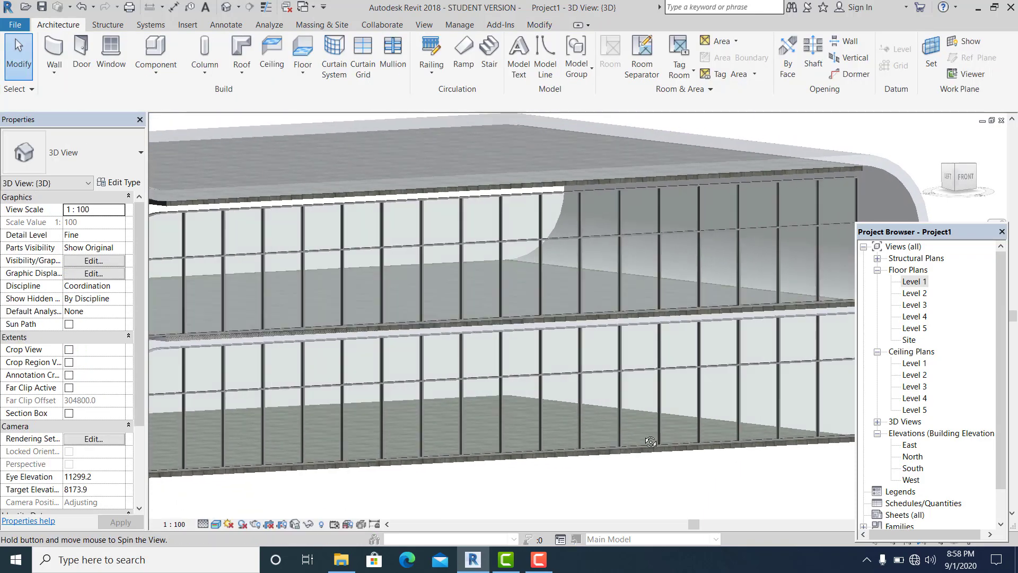
{"action": "scroll", "coordinate": [739, 208], "scroll_direction": "up", "scroll_amount": 4}
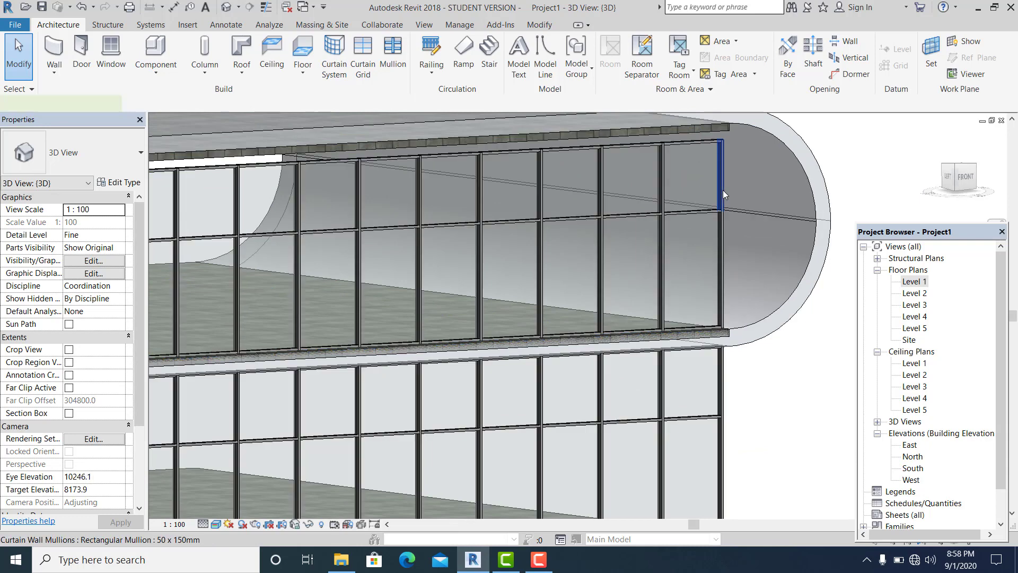
{"action": "left_click", "coordinate": [723, 190]}
{"action": "key", "text": "Escape"}
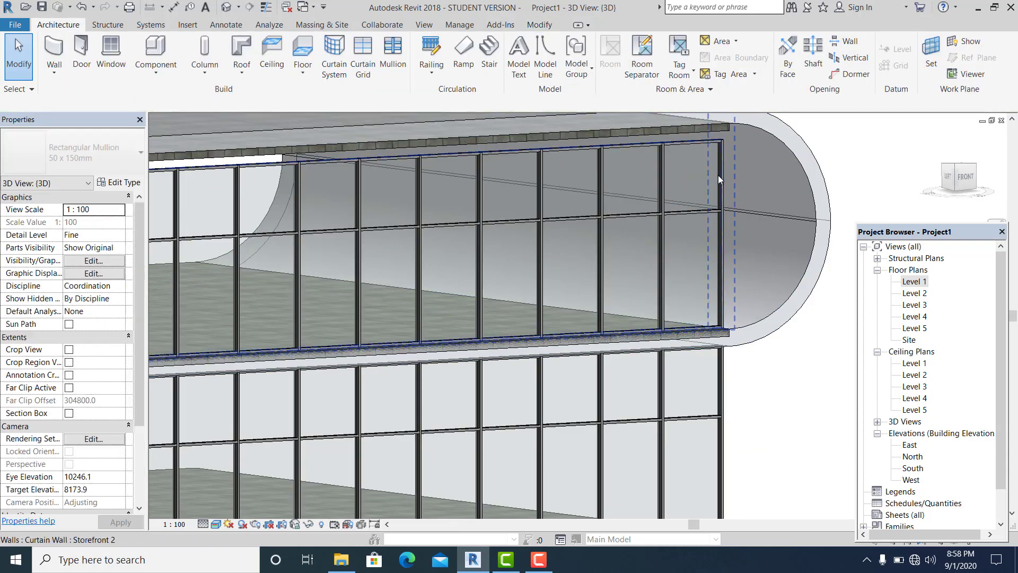
{"action": "double_click", "coordinate": [718, 175]}
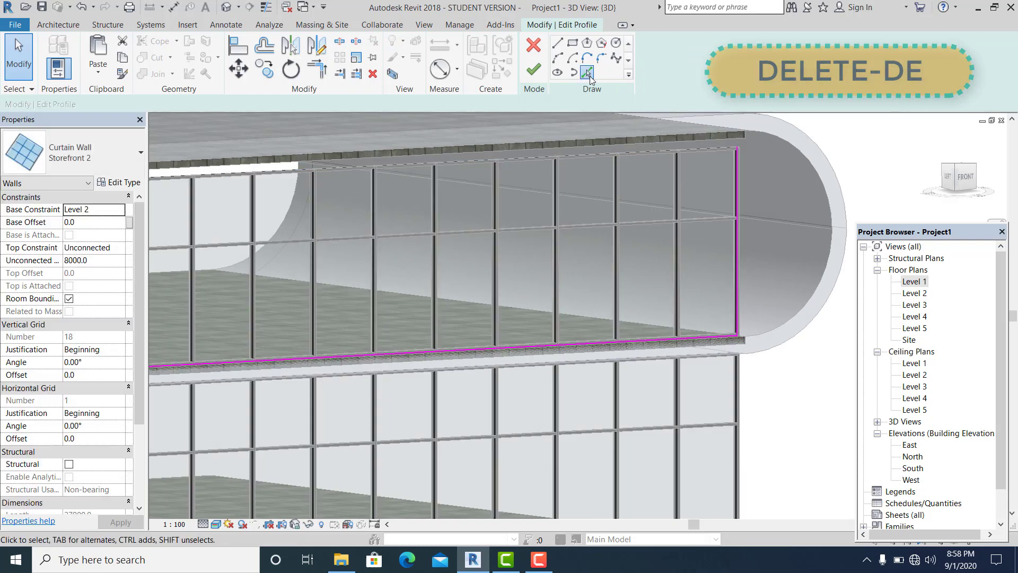
{"action": "left_click", "coordinate": [587, 72]}
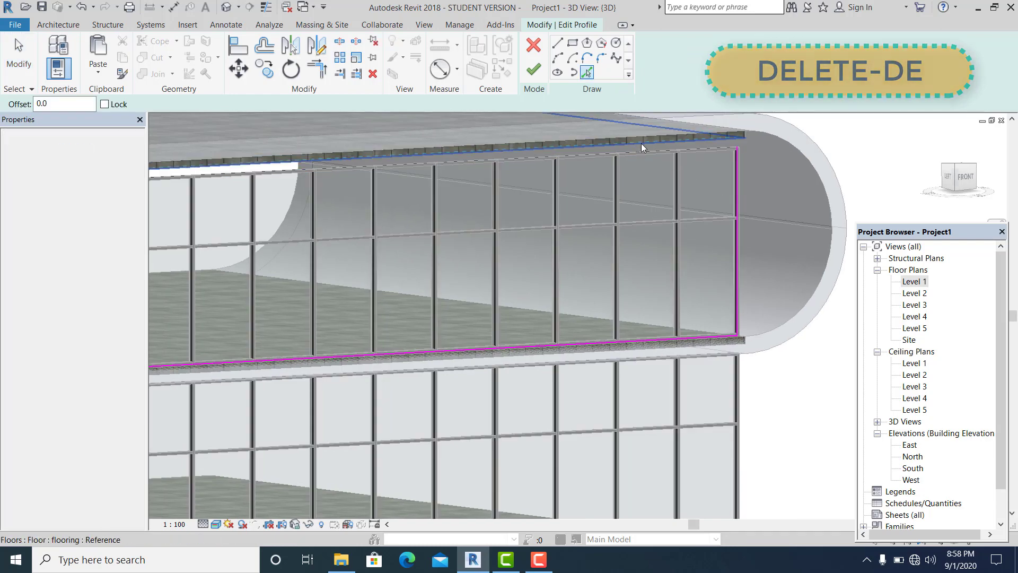
{"action": "left_click", "coordinate": [642, 143]}
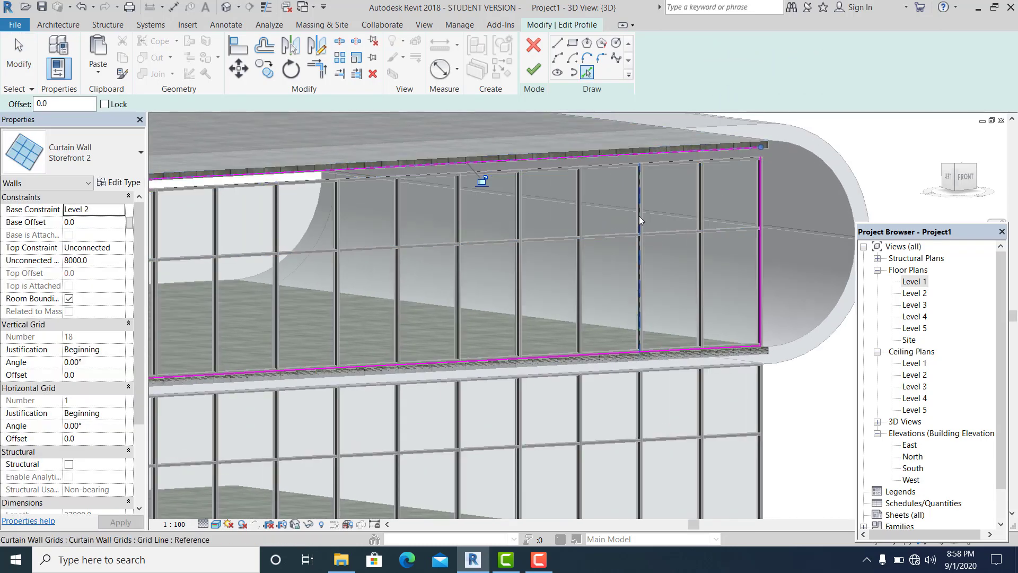
Trim the straight end's vertical profile line to the new top line with Trim/Extend to Corner.
{"action": "key", "text": "t"}
{"action": "key", "text": "r"}
{"action": "left_click", "coordinate": [763, 174]}
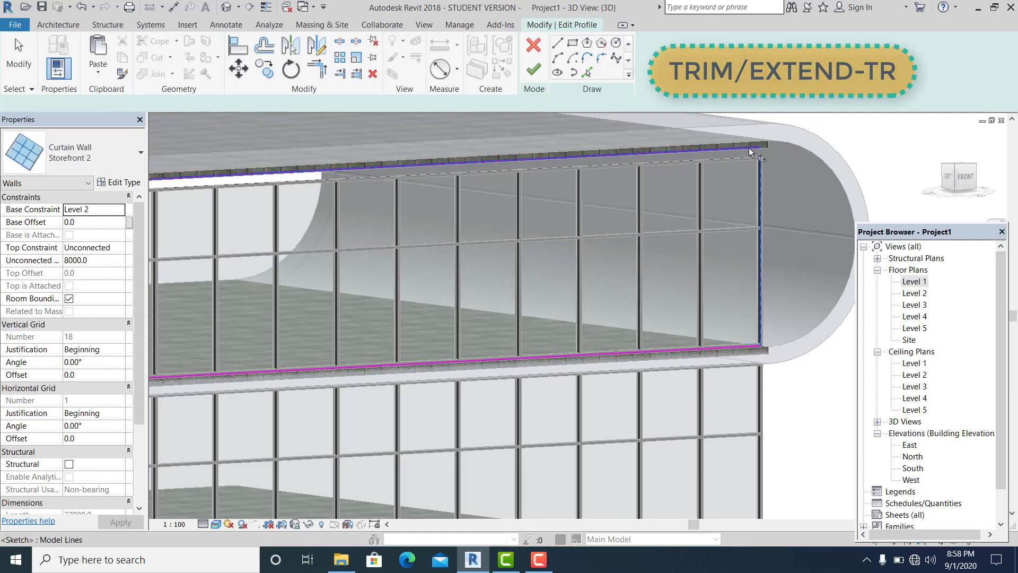
{"action": "left_click", "coordinate": [749, 148]}
{"action": "scroll", "coordinate": [544, 294], "scroll_direction": "down", "scroll_amount": 1}
{"action": "middle_click_drag", "start_coordinate": [371, 297], "coordinate": [902, 289]}
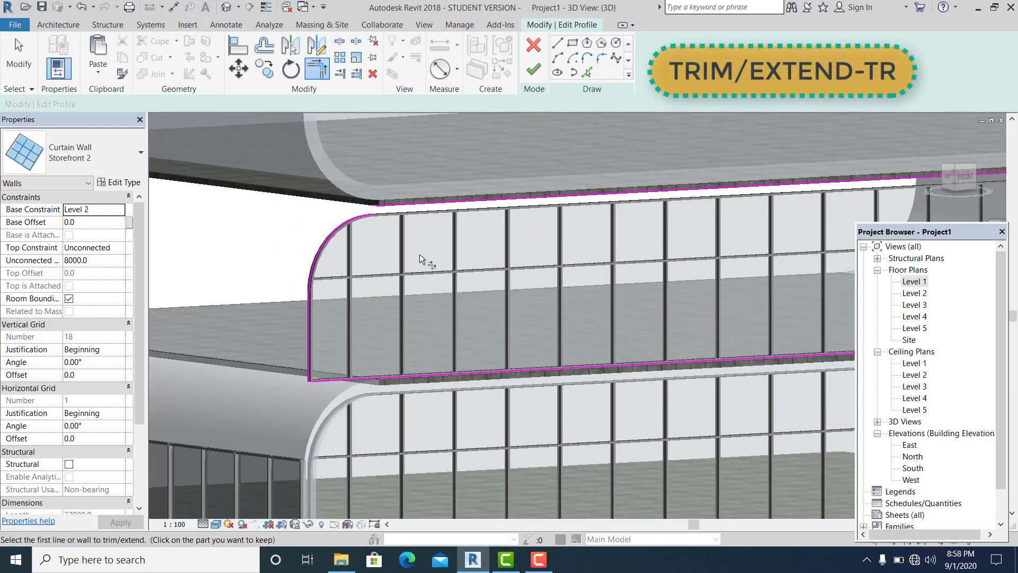
{"action": "scroll", "coordinate": [419, 254], "scroll_direction": "up", "scroll_amount": 1}
{"action": "middle_click_drag", "start_coordinate": [424, 259], "coordinate": [416, 249]}
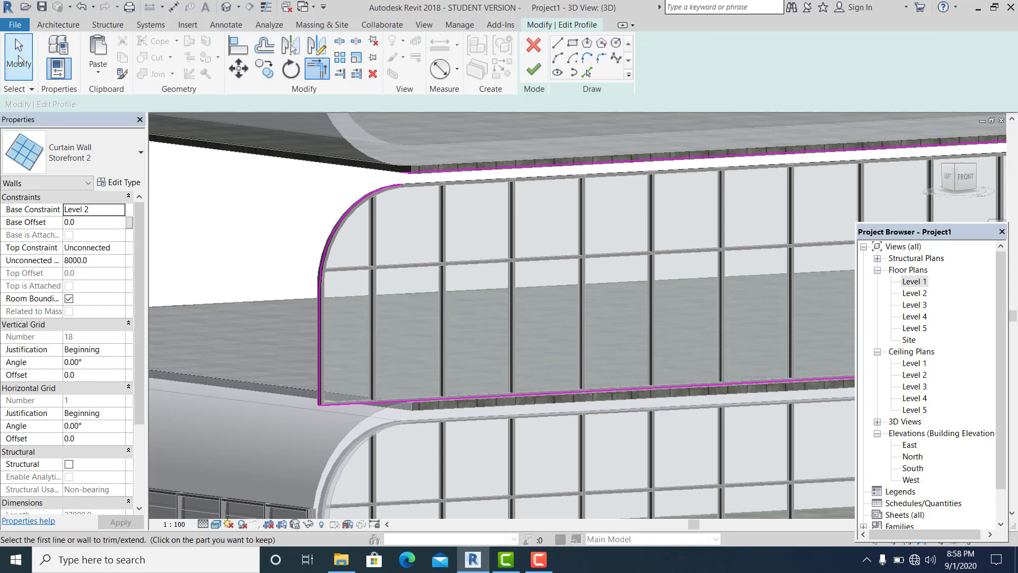
Draw a vertical profile line from the bottom line at the slab's end up past the edge of the slab above.
{"action": "left_click", "coordinate": [18, 58]}
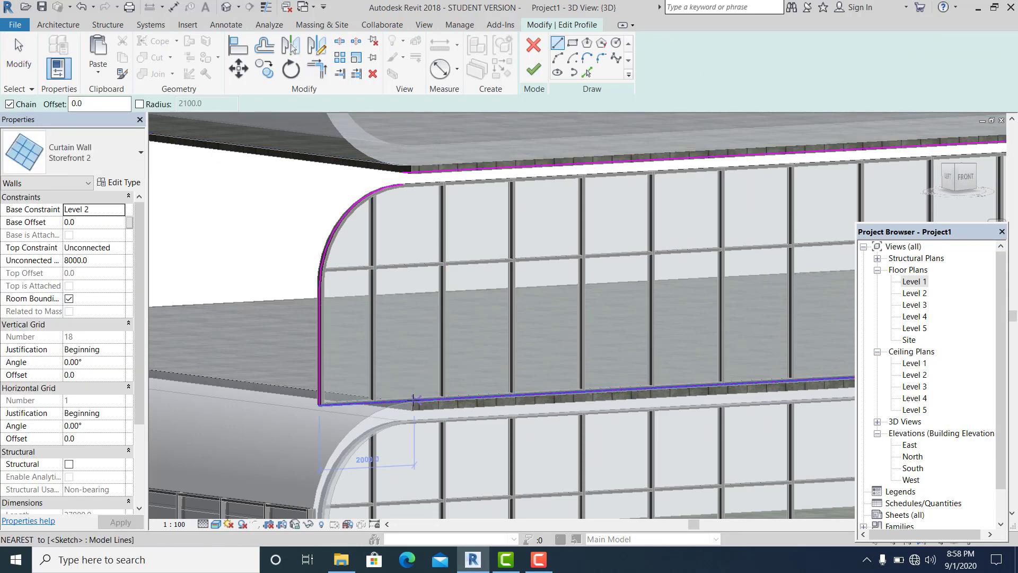
{"action": "scroll", "coordinate": [412, 407], "scroll_direction": "up", "scroll_amount": 5}
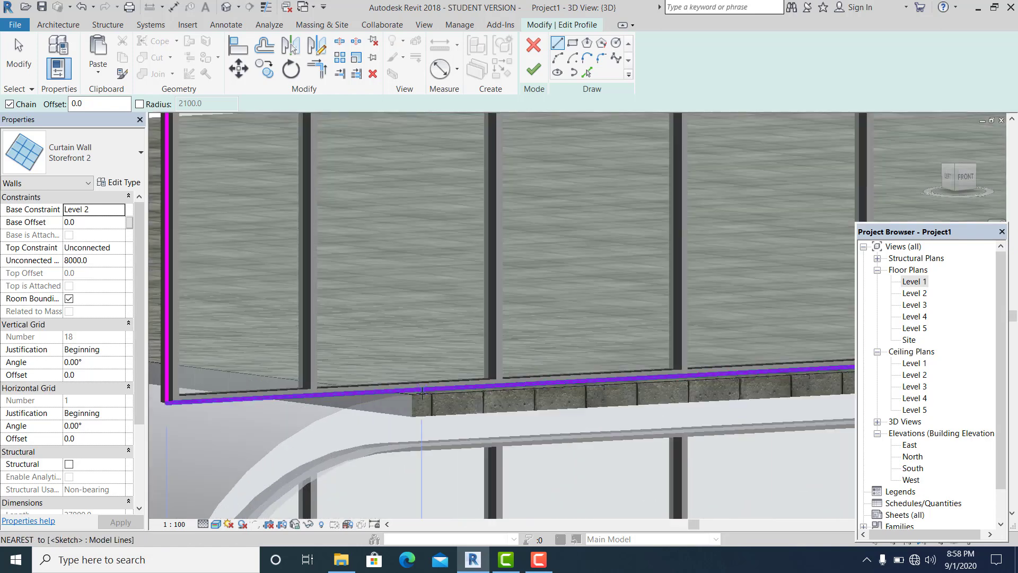
{"action": "middle_click_drag", "start_coordinate": [423, 481], "coordinate": [421, 472]}
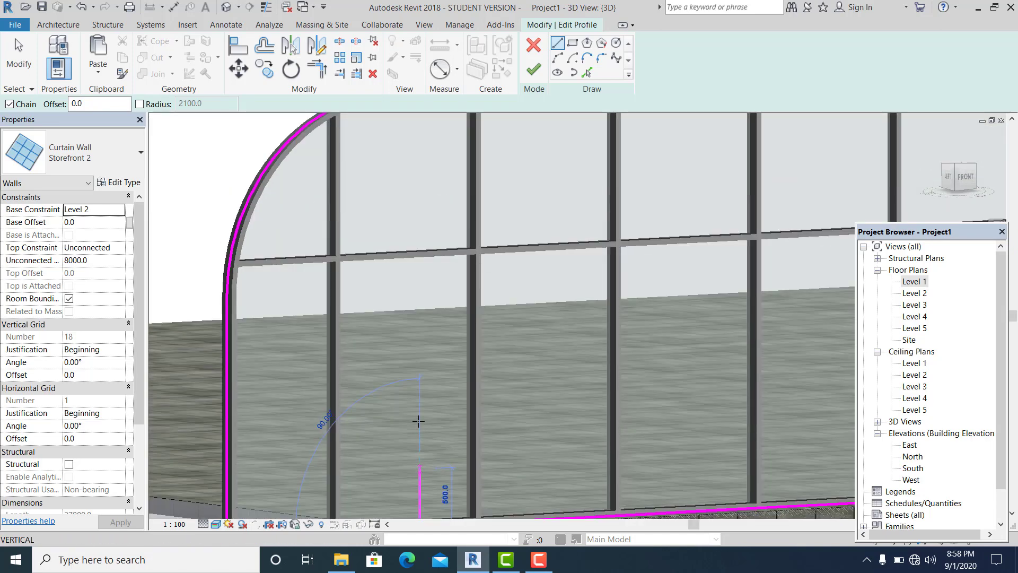
{"action": "scroll", "coordinate": [418, 420], "scroll_direction": "down", "scroll_amount": 2}
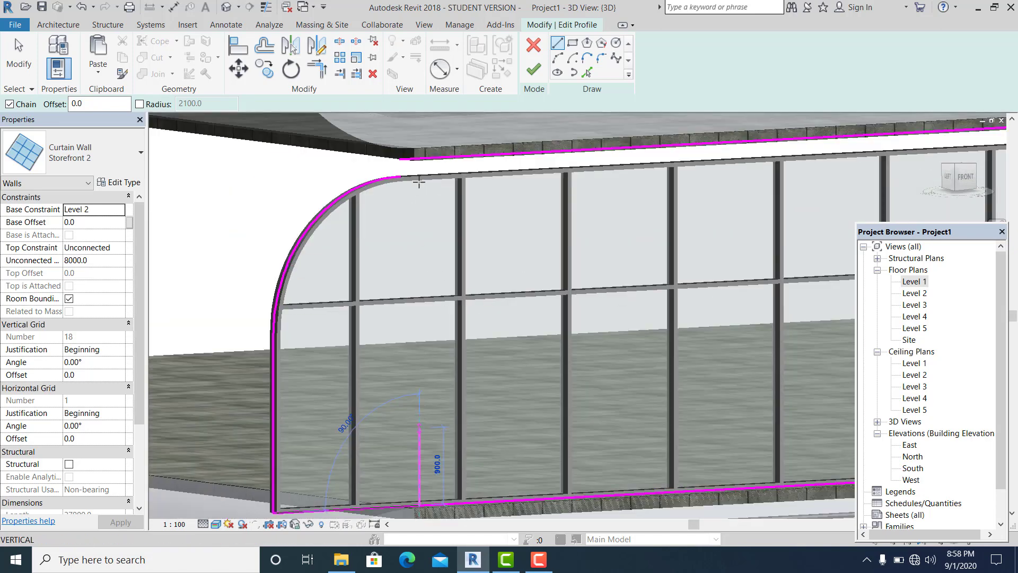
{"action": "scroll", "coordinate": [419, 424], "scroll_direction": "down", "scroll_amount": 2}
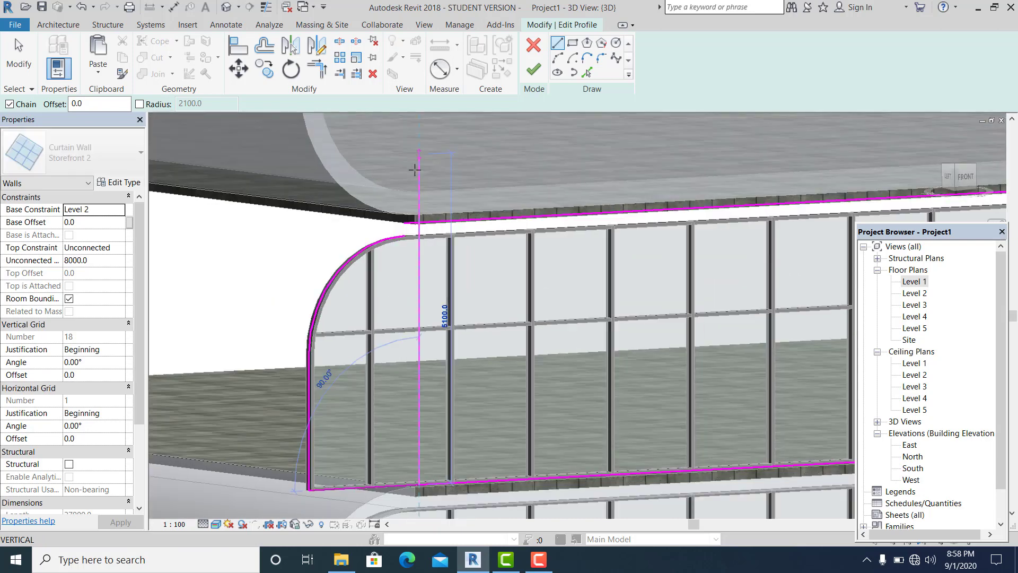
{"action": "left_click", "coordinate": [419, 167]}
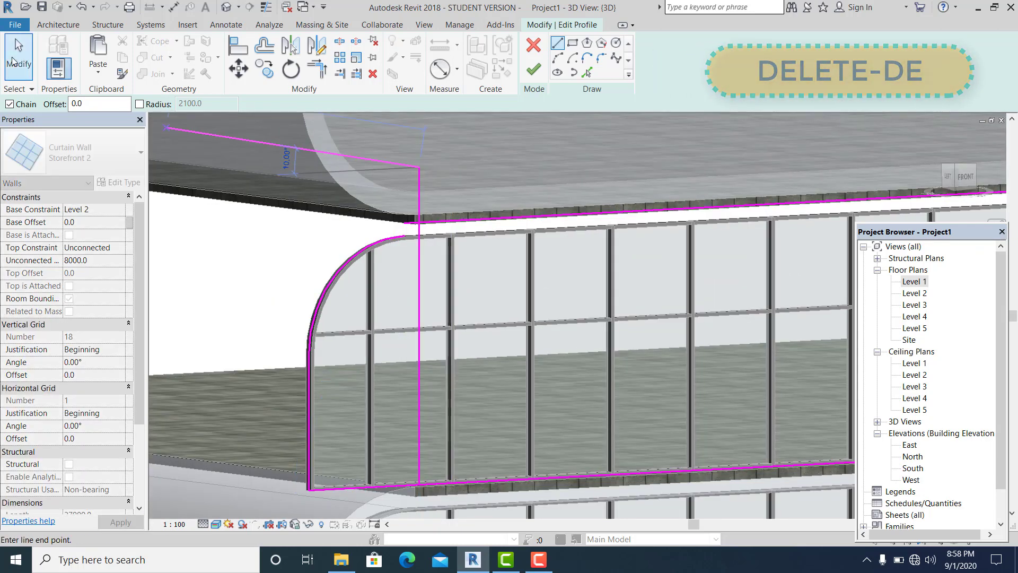
{"action": "left_click", "coordinate": [18, 59]}
Delete the curved corner line and the short vertical line below it from the wall profile.
{"action": "scroll", "coordinate": [381, 255], "scroll_direction": "down", "scroll_amount": 1}
{"action": "left_click", "coordinate": [362, 240]}
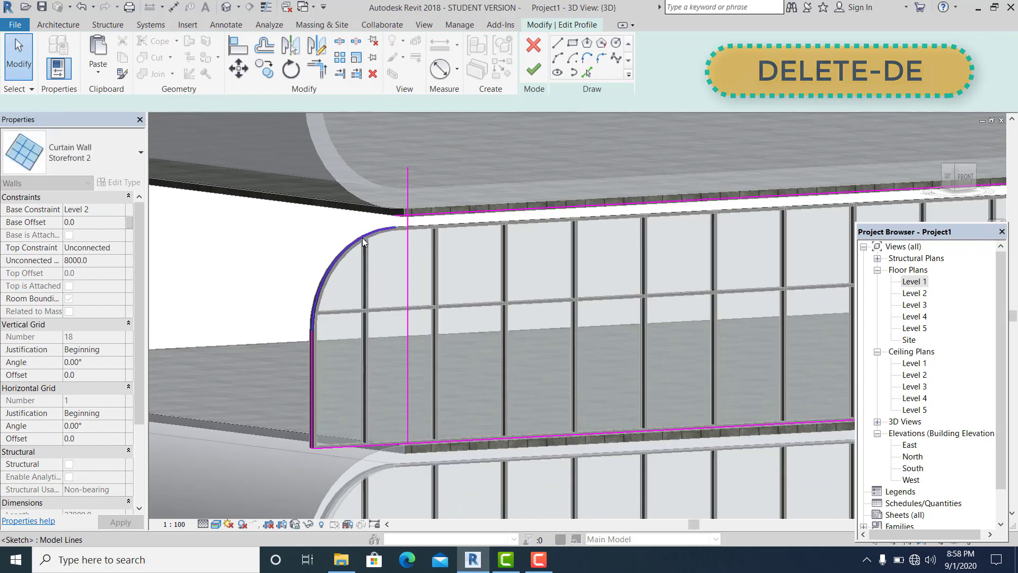
{"action": "key", "text": "d"}
{"action": "key", "text": "e"}
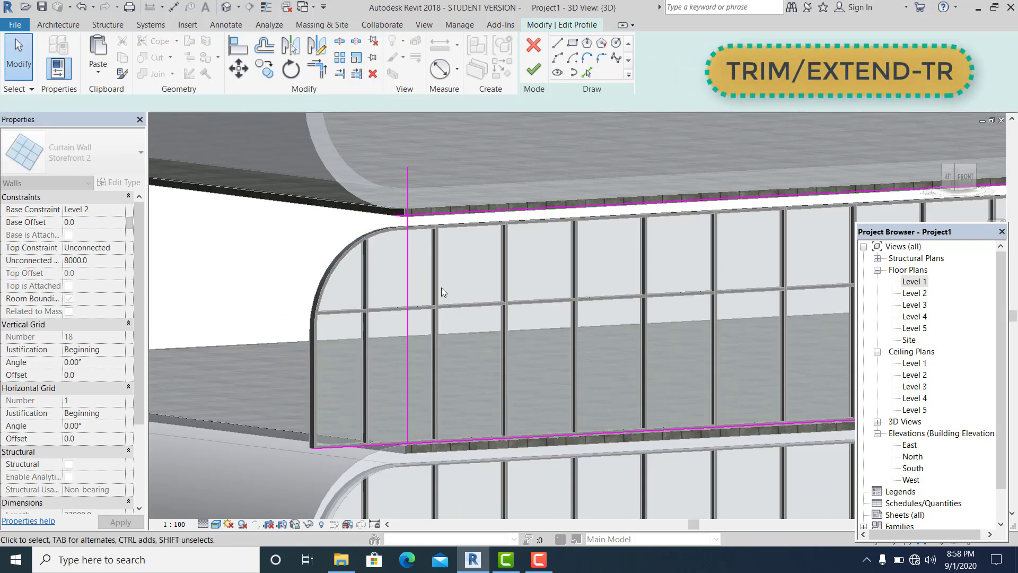
Trim the new vertical line to the top and bottom profile lines with Trim/Extend to Corner.
{"action": "key", "text": "t"}
{"action": "key", "text": "r"}
{"action": "left_click", "coordinate": [409, 233]}
{"action": "left_click", "coordinate": [415, 222]}
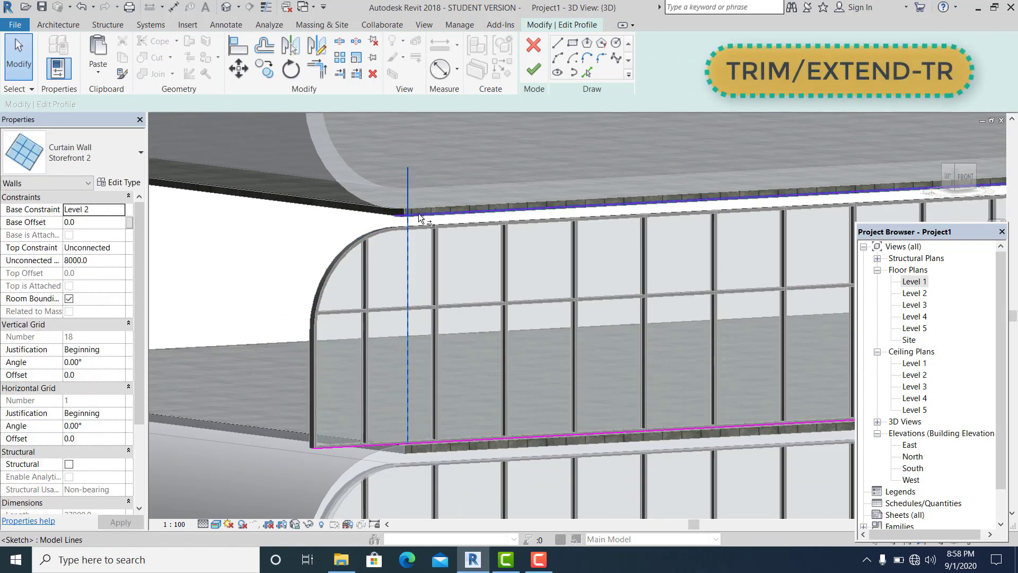
{"action": "left_click", "coordinate": [407, 410]}
{"action": "left_click", "coordinate": [417, 438]}
{"action": "left_click", "coordinate": [417, 438]}
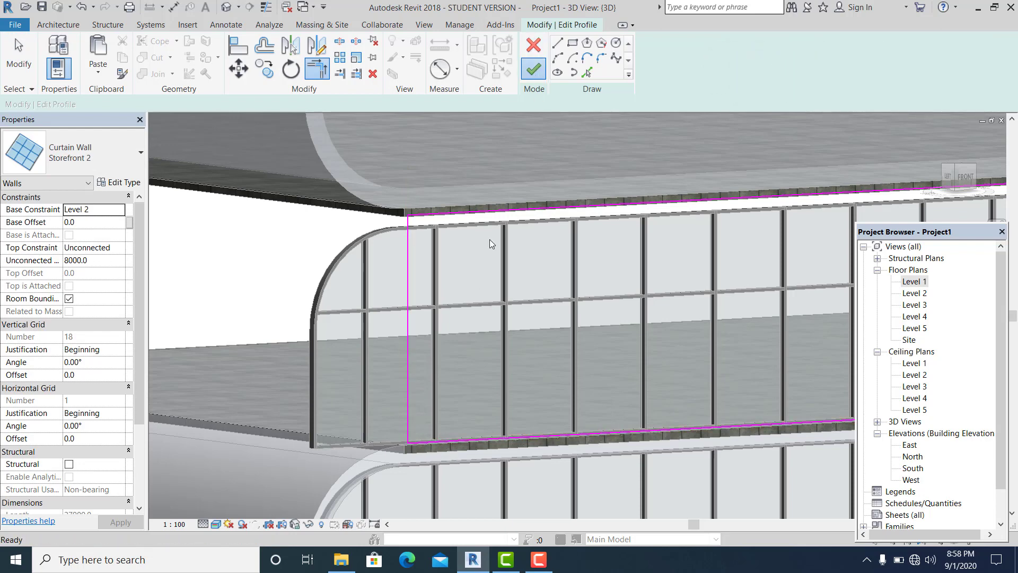
Finish the Level 2 wall's profile edit, deleting the mullions that cannot be created, and clear the selection.
{"action": "key", "text": "Return"}
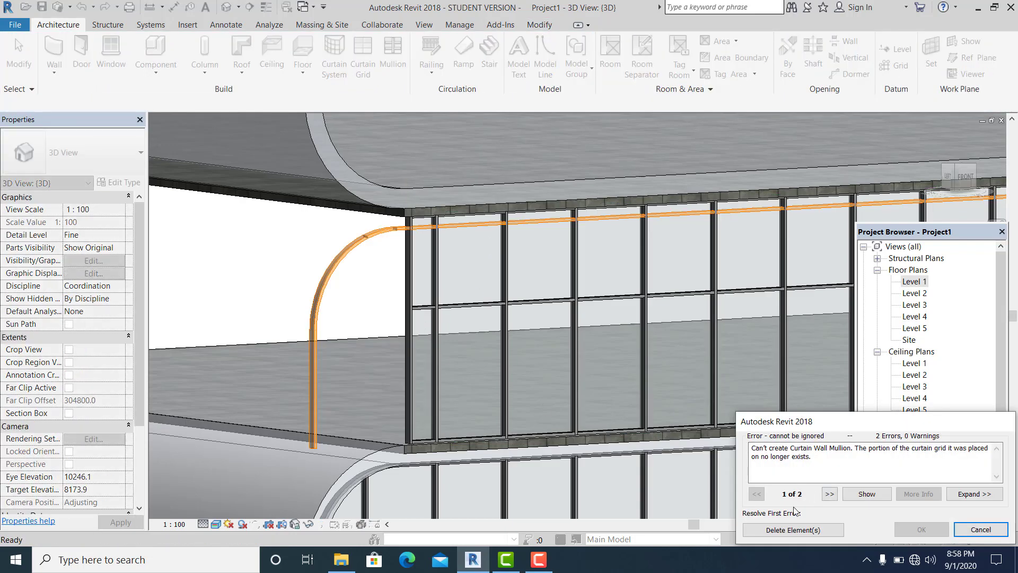
{"action": "left_click", "coordinate": [794, 531]}
{"action": "left_click", "coordinate": [280, 247]}
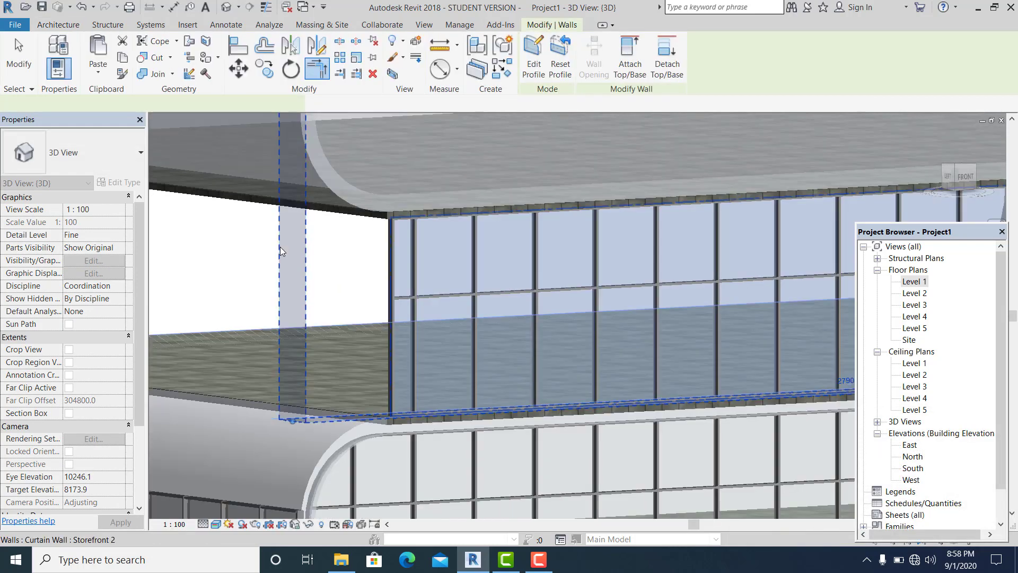
{"action": "scroll", "coordinate": [372, 314], "scroll_direction": "down", "scroll_amount": 8}
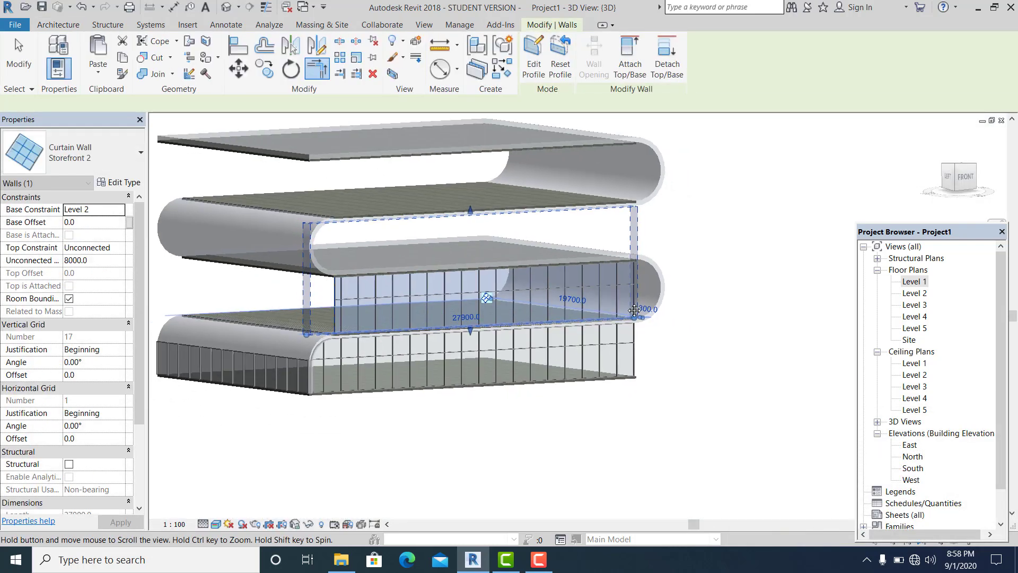
{"action": "left_click", "coordinate": [719, 266]}
Copy the reshaped Level 2 storefront wall and paste it aligned to Level 4.
{"action": "scroll", "coordinate": [620, 269], "scroll_direction": "up", "scroll_amount": 5}
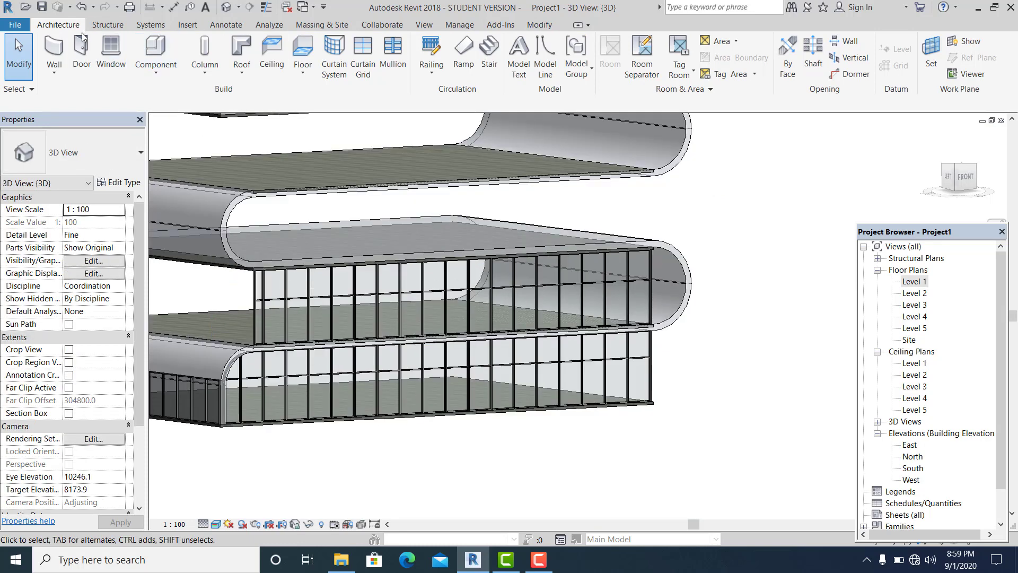
{"action": "left_click", "coordinate": [636, 274]}
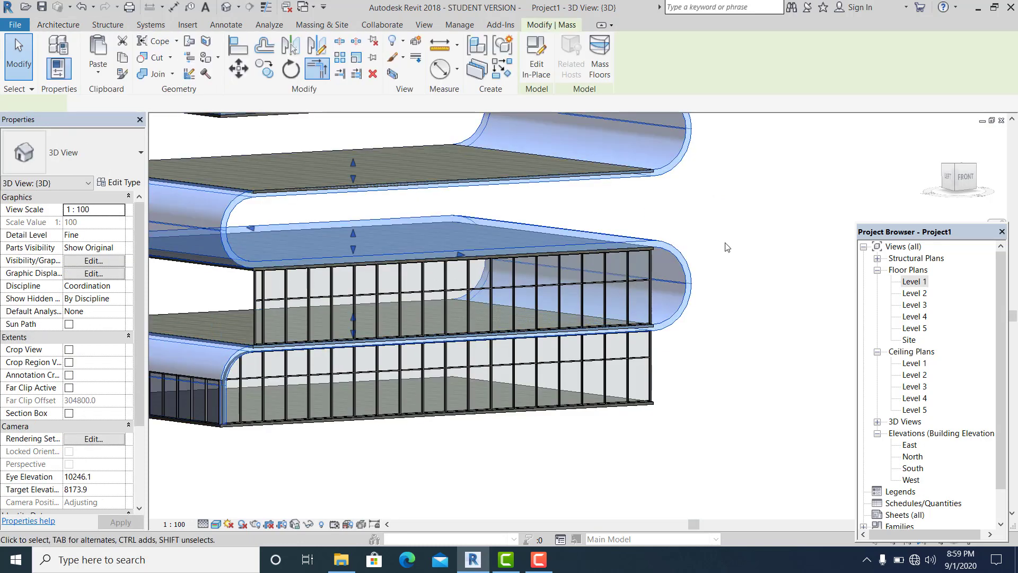
{"action": "left_click", "coordinate": [649, 267]}
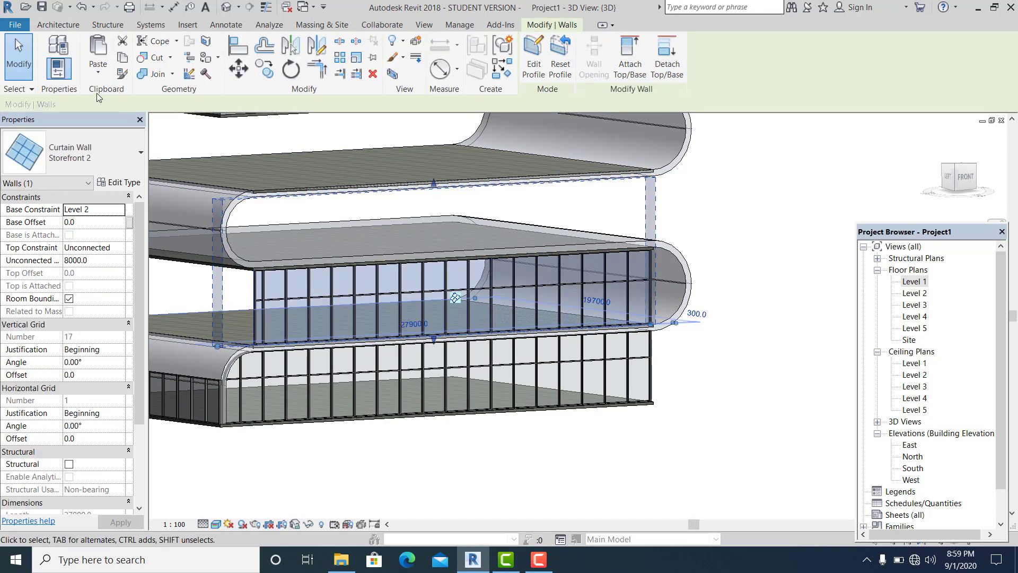
{"action": "left_click", "coordinate": [98, 70]}
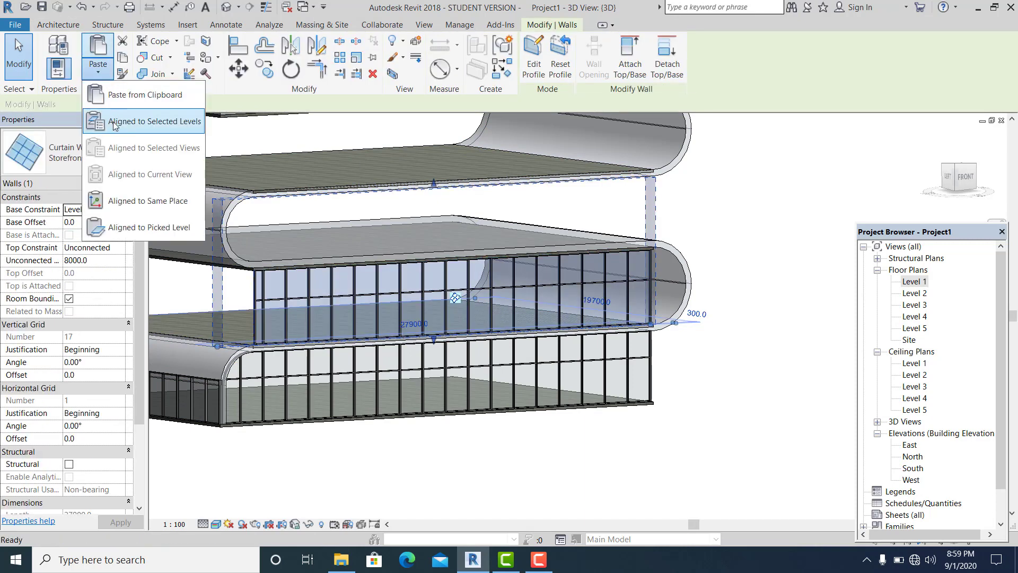
{"action": "left_click", "coordinate": [140, 132]}
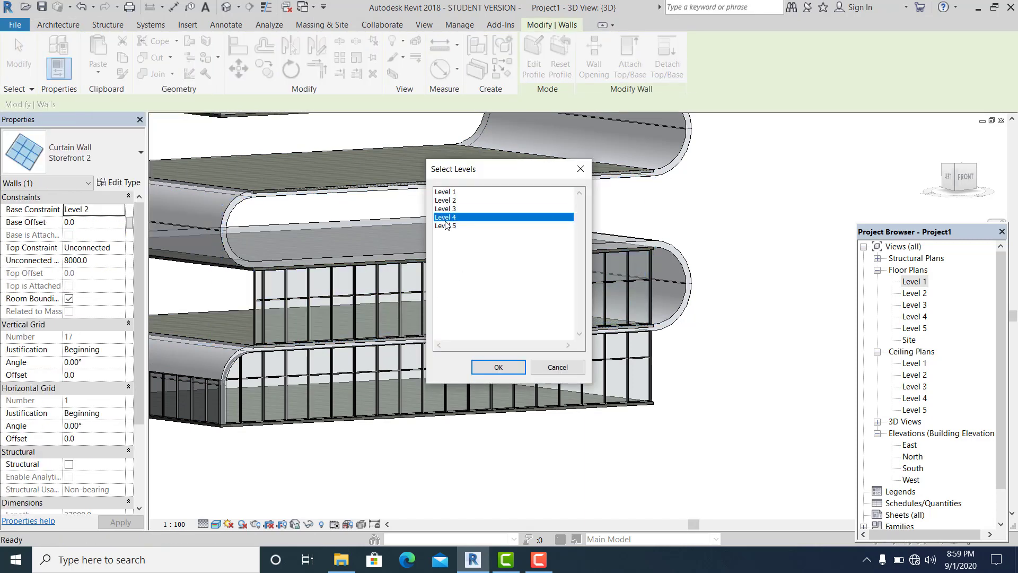
{"action": "left_click", "coordinate": [500, 370]}
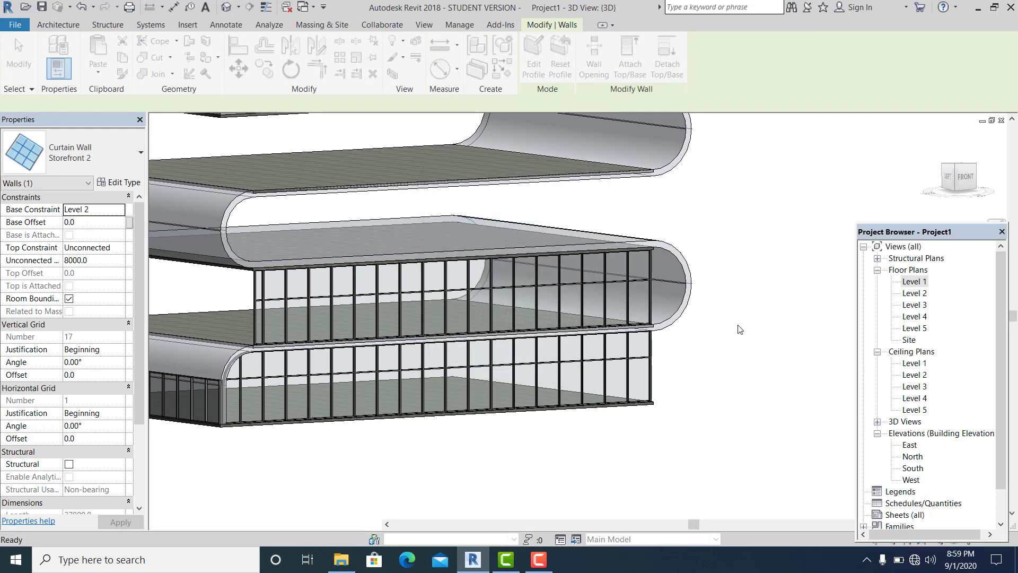
{"action": "middle_click_drag", "start_coordinate": [703, 345], "coordinate": [708, 350]}
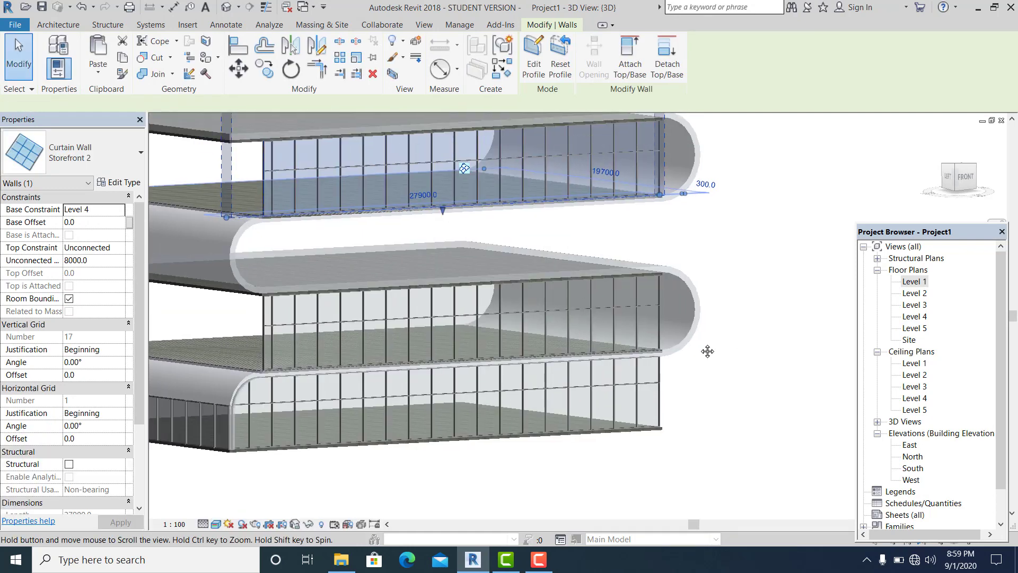
Paste the copied storefront wall aligned to Level 3 and clear the selection.
{"action": "left_click", "coordinate": [97, 73]}
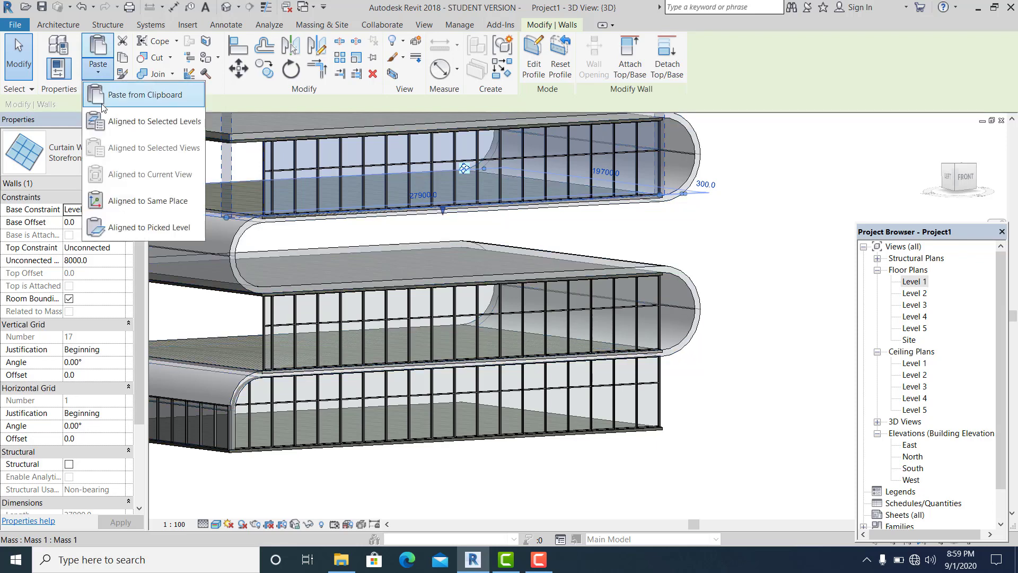
{"action": "left_click", "coordinate": [150, 121]}
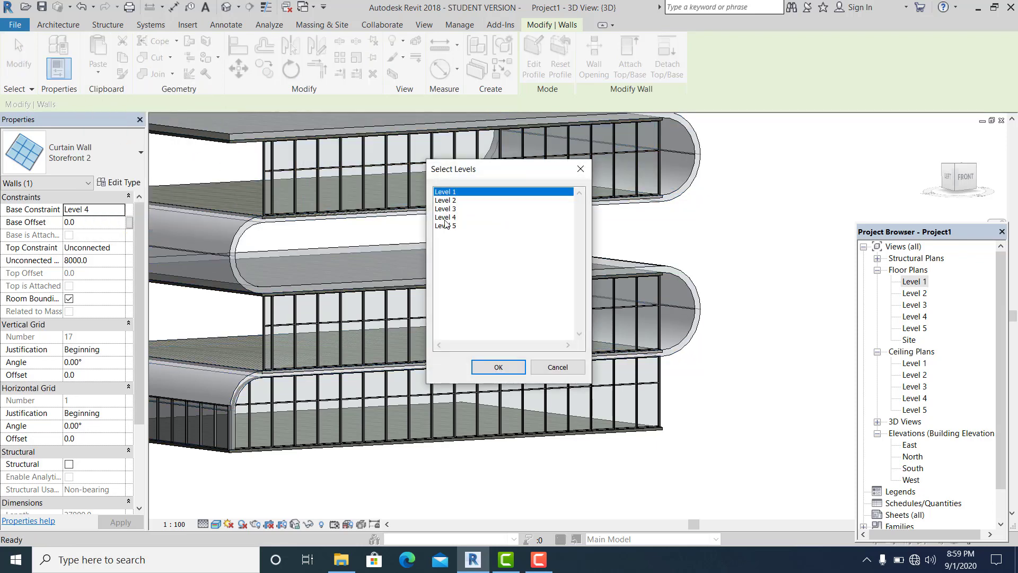
{"action": "left_click", "coordinate": [495, 371]}
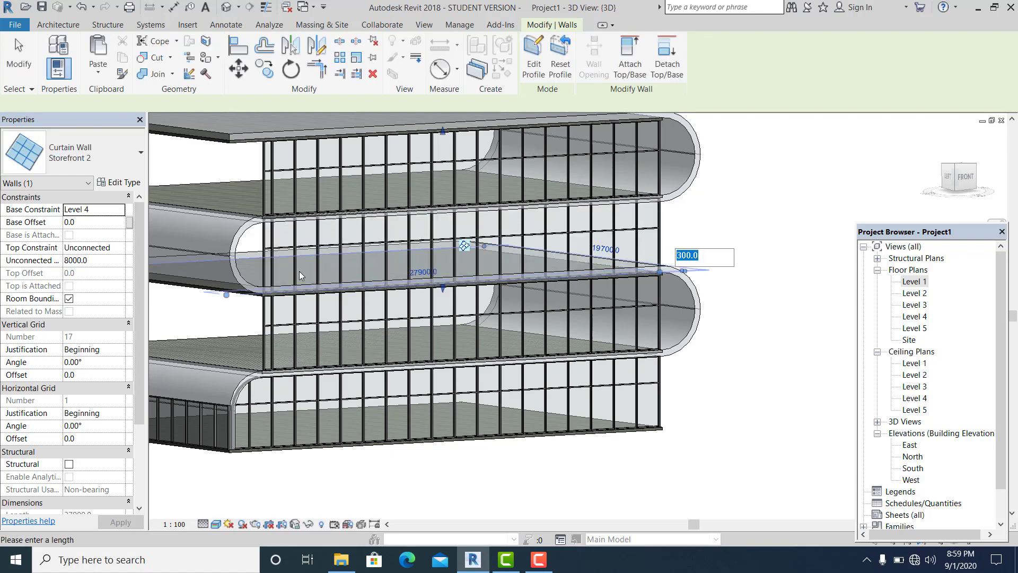
{"action": "scroll", "coordinate": [300, 273], "scroll_direction": "up", "scroll_amount": 4}
{"action": "left_click", "coordinate": [217, 235]}
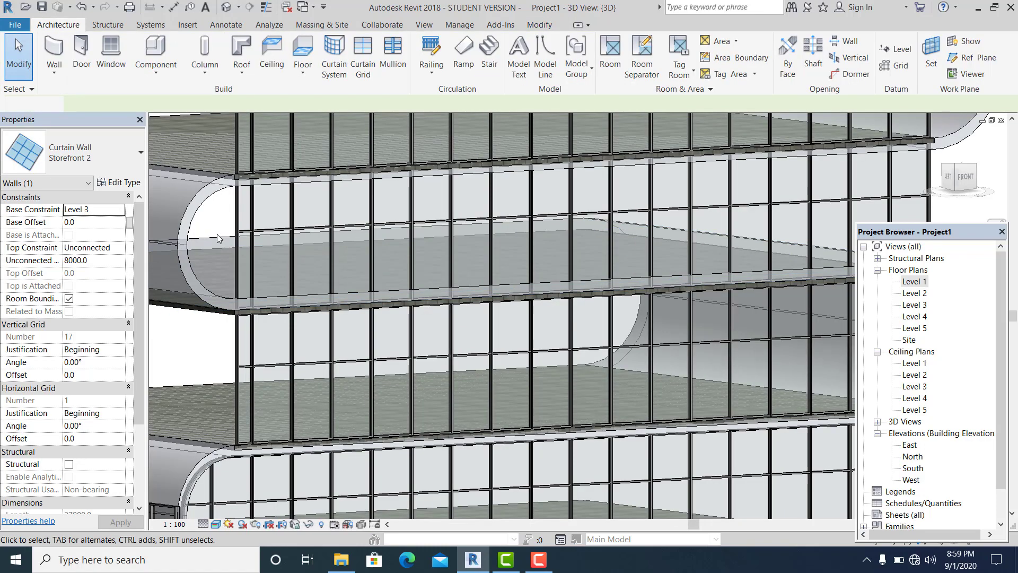
Examine how the Level 3 storefront wall meets the floor edges and the rounded ends of the mass.
{"action": "middle_click_drag", "start_coordinate": [390, 325], "coordinate": [318, 264]}
{"action": "middle_click_drag", "start_coordinate": [600, 287], "coordinate": [742, 225], "text": "shift"}
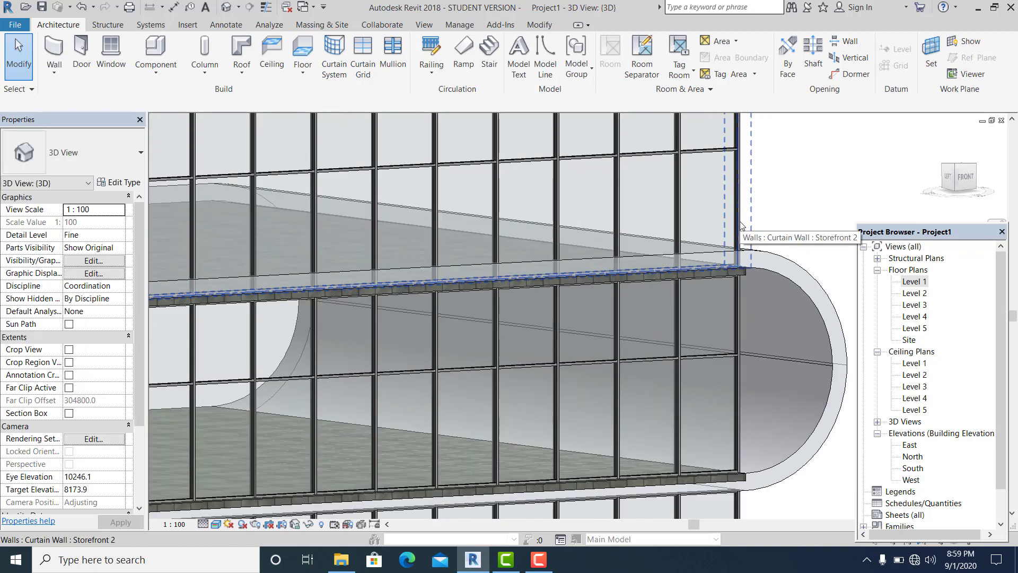
{"action": "scroll", "coordinate": [673, 282], "scroll_direction": "up", "scroll_amount": 6}
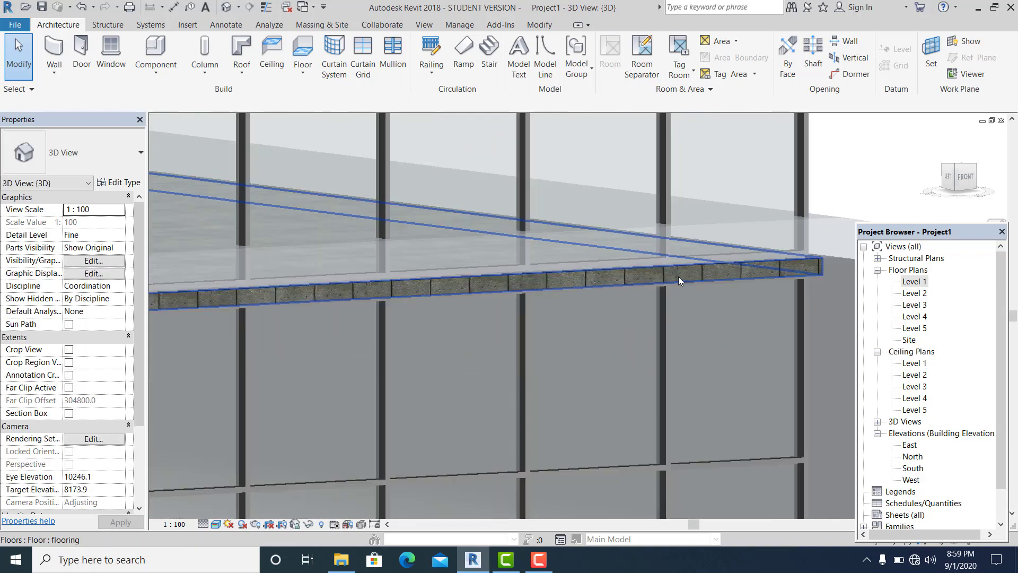
{"action": "scroll", "coordinate": [679, 280], "scroll_direction": "up", "scroll_amount": 2}
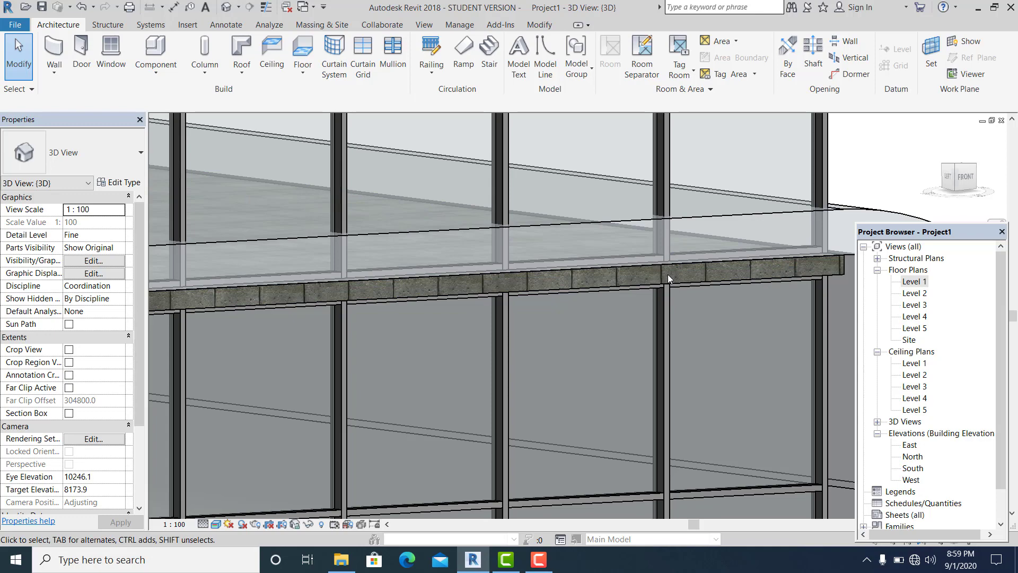
{"action": "scroll", "coordinate": [668, 275], "scroll_direction": "down", "scroll_amount": 6}
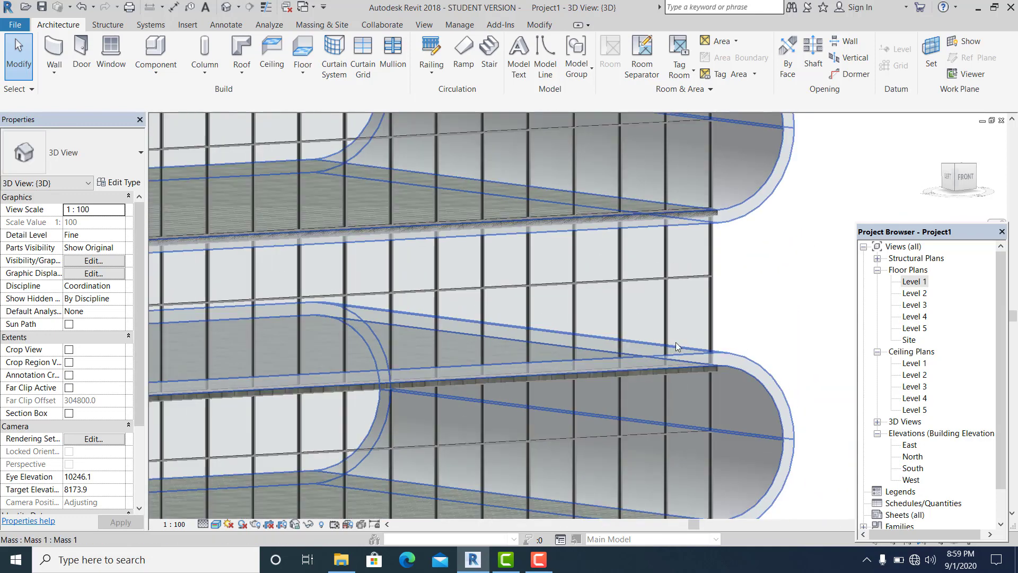
{"action": "scroll", "coordinate": [691, 222], "scroll_direction": "up", "scroll_amount": 3}
{"action": "scroll", "coordinate": [692, 221], "scroll_direction": "down", "scroll_amount": 3}
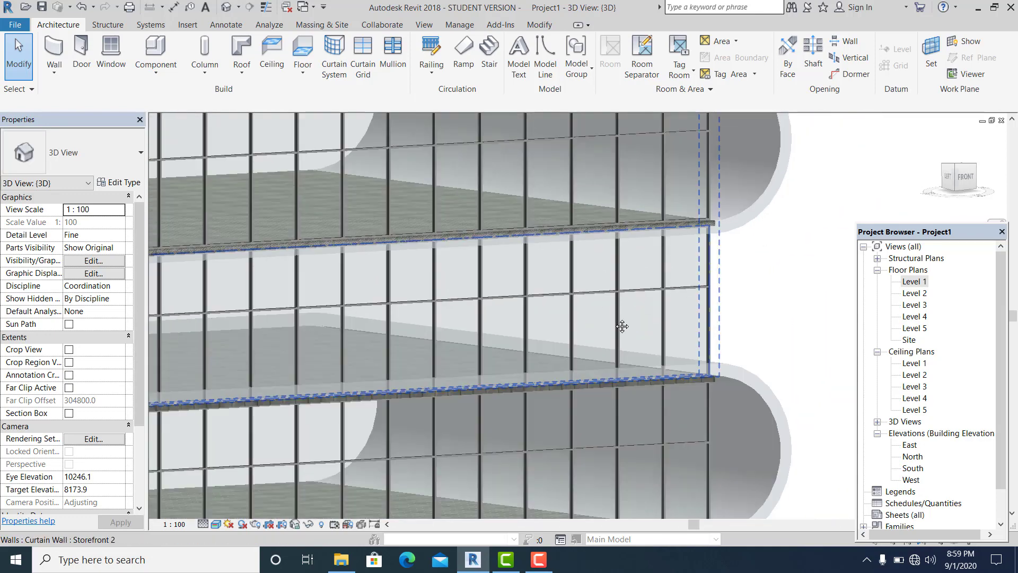
{"action": "middle_click_drag", "start_coordinate": [622, 327], "coordinate": [444, 304]}
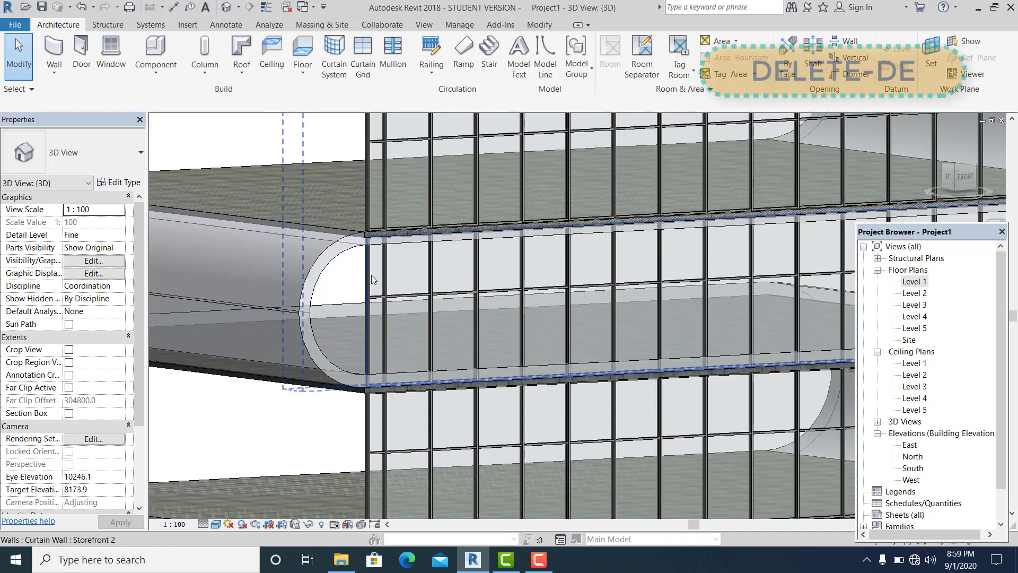
Edit the Level 3 wall's profile, deleting the vertical line beside the rounded end and tracing the mass's inner curved edges with Pick Lines.
{"action": "double_click", "coordinate": [369, 275]}
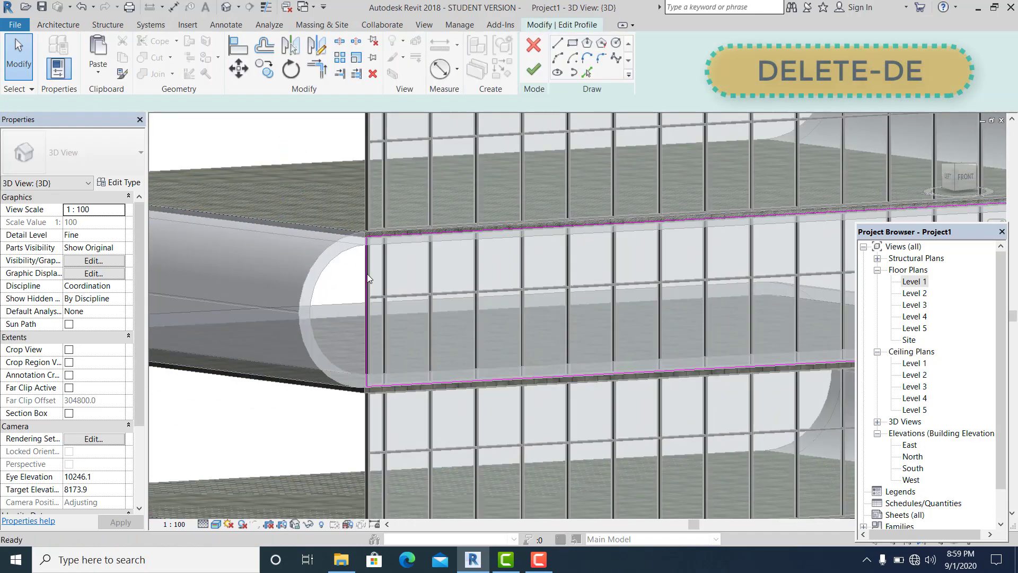
{"action": "left_click", "coordinate": [368, 273]}
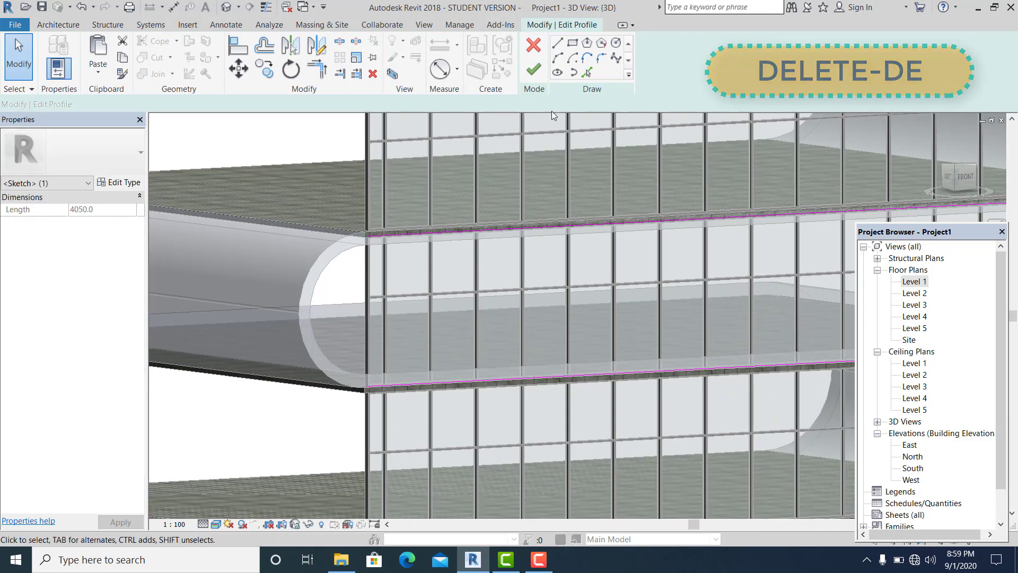
{"action": "key", "text": "Escape"}
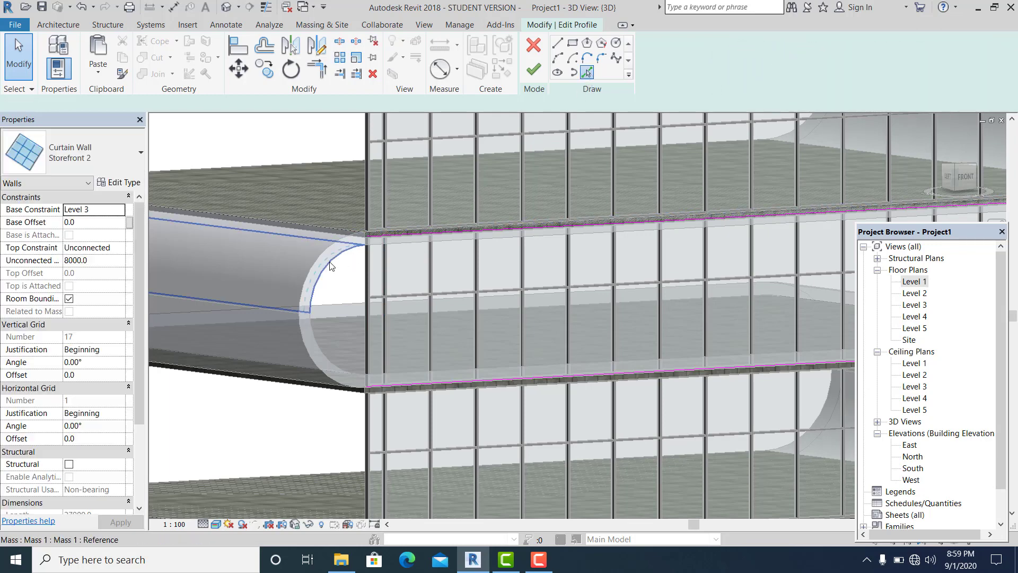
{"action": "left_click", "coordinate": [324, 346]}
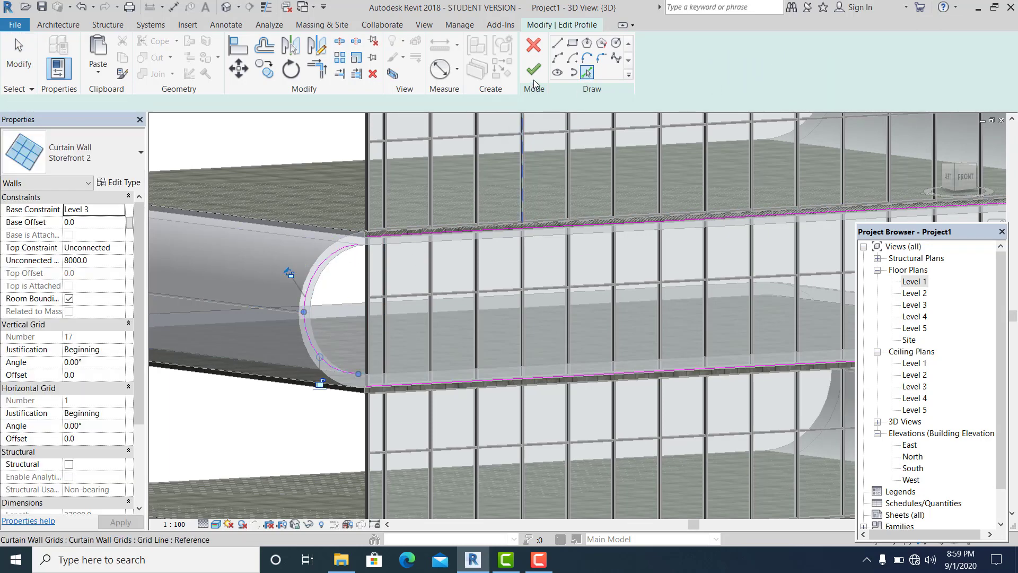
{"action": "key", "text": "Escape"}
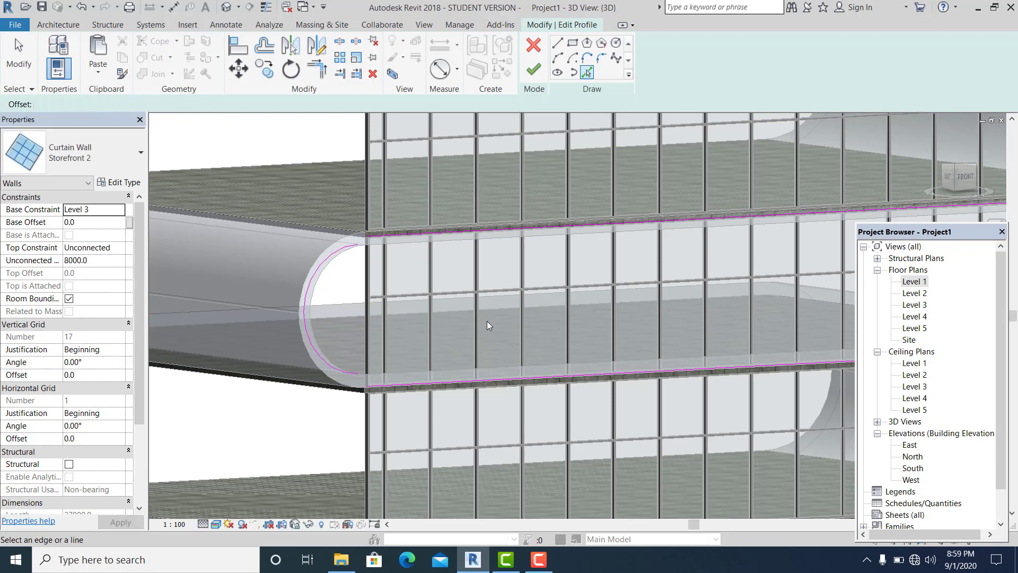
Trace the mass's lower and upper outer curved edges as Level 3 profile lines with Pick Lines.
{"action": "scroll", "coordinate": [370, 376], "scroll_direction": "up", "scroll_amount": 2}
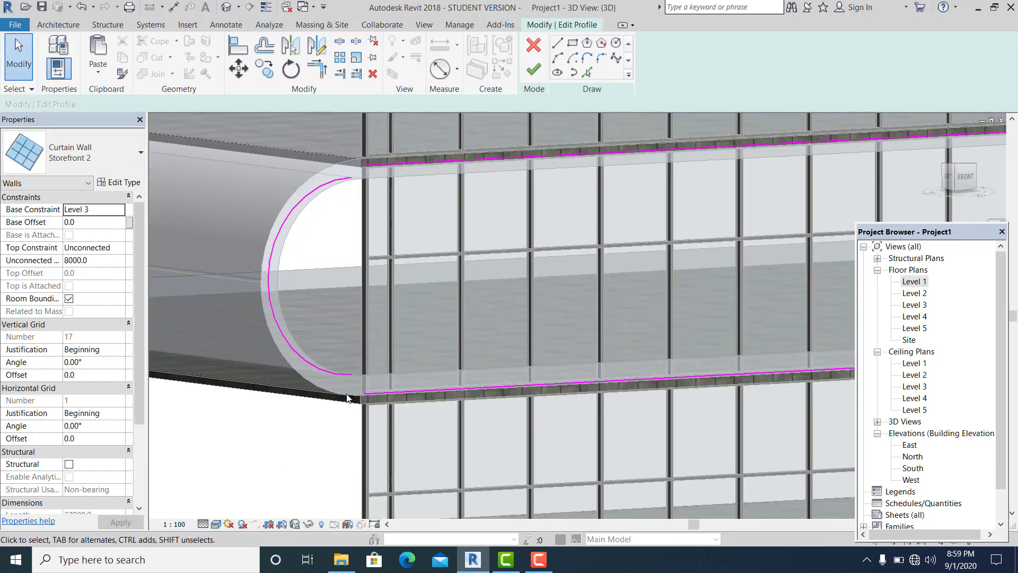
{"action": "scroll", "coordinate": [374, 410], "scroll_direction": "up", "scroll_amount": 1}
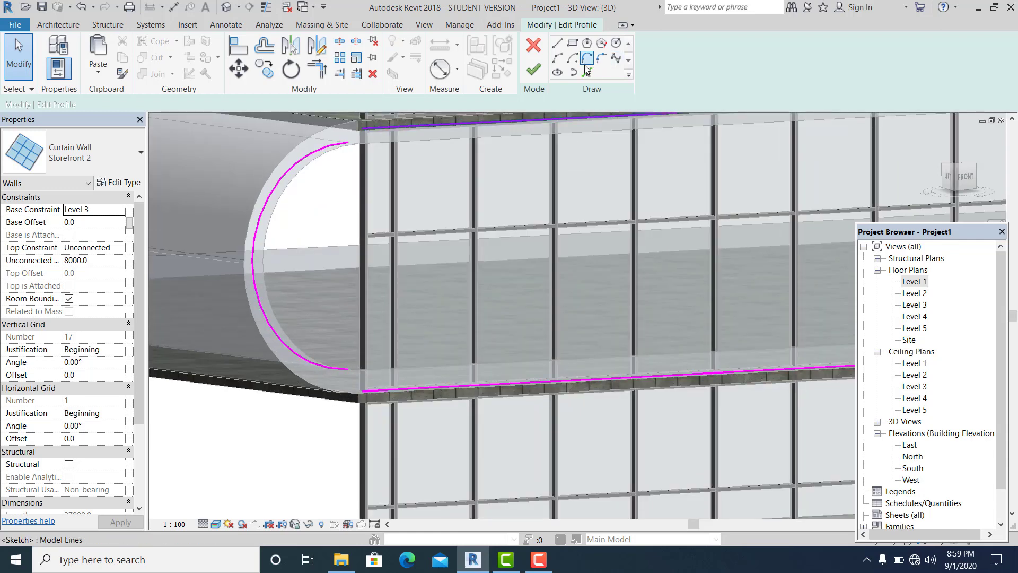
{"action": "left_click", "coordinate": [302, 378]}
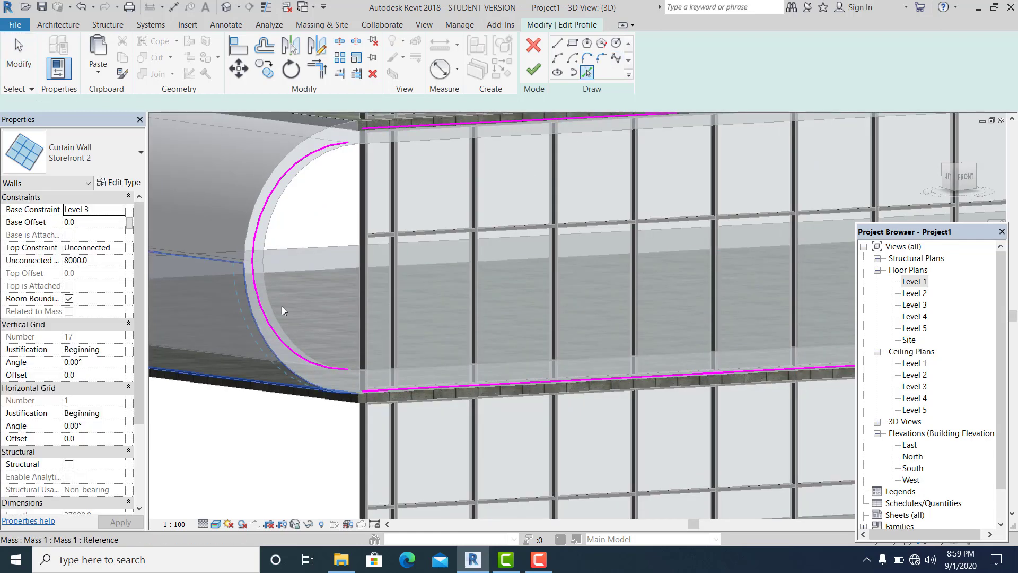
{"action": "left_click", "coordinate": [243, 227]}
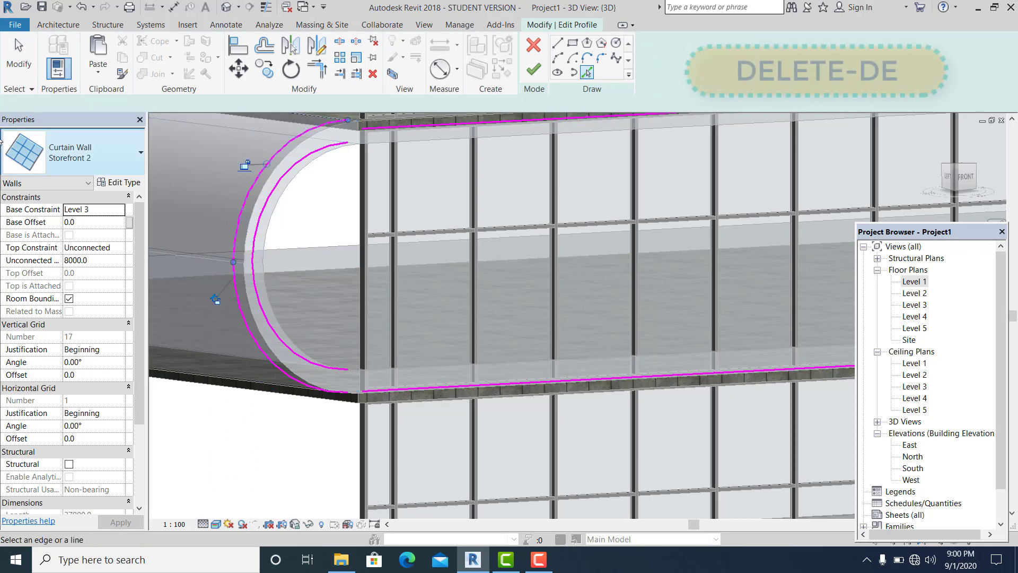
Delete the two inner curved lines from the Level 3 wall profile.
{"action": "left_click", "coordinate": [19, 59]}
{"action": "left_click", "coordinate": [315, 155]}
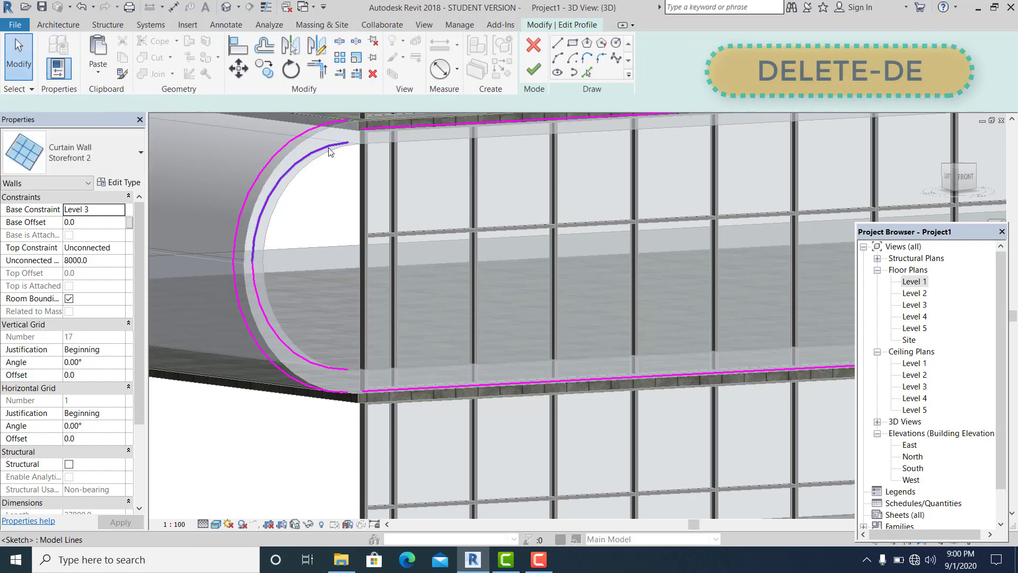
{"action": "key", "text": "Delete"}
{"action": "left_click", "coordinate": [328, 355]}
{"action": "key", "text": "Delete"}
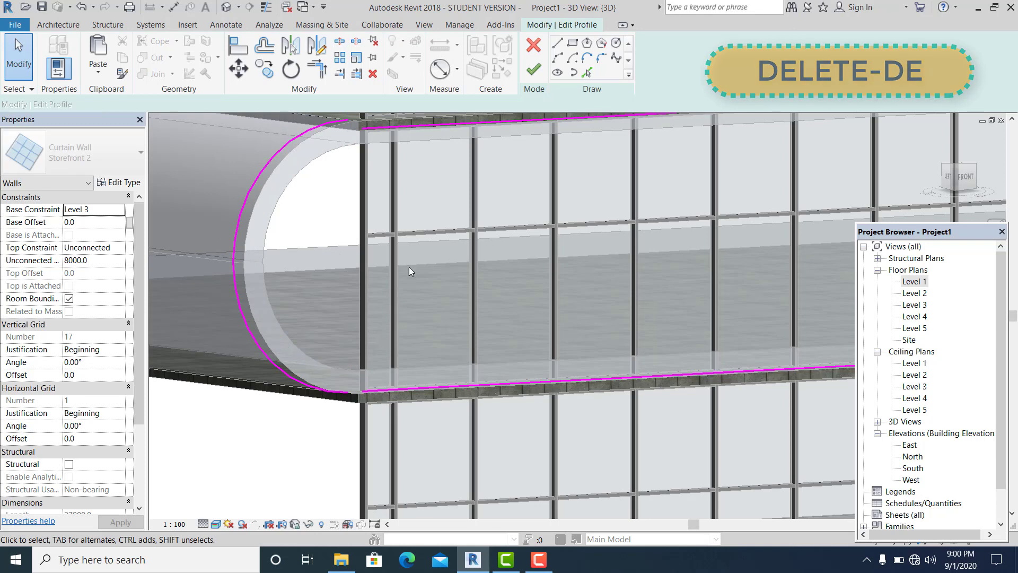
Trim the outer curved lines to the top and bottom lines of the Level 3 profile with Trim/Extend to Corner.
{"action": "key", "text": "t"}
{"action": "key", "text": "r"}
{"action": "left_click", "coordinate": [402, 128]}
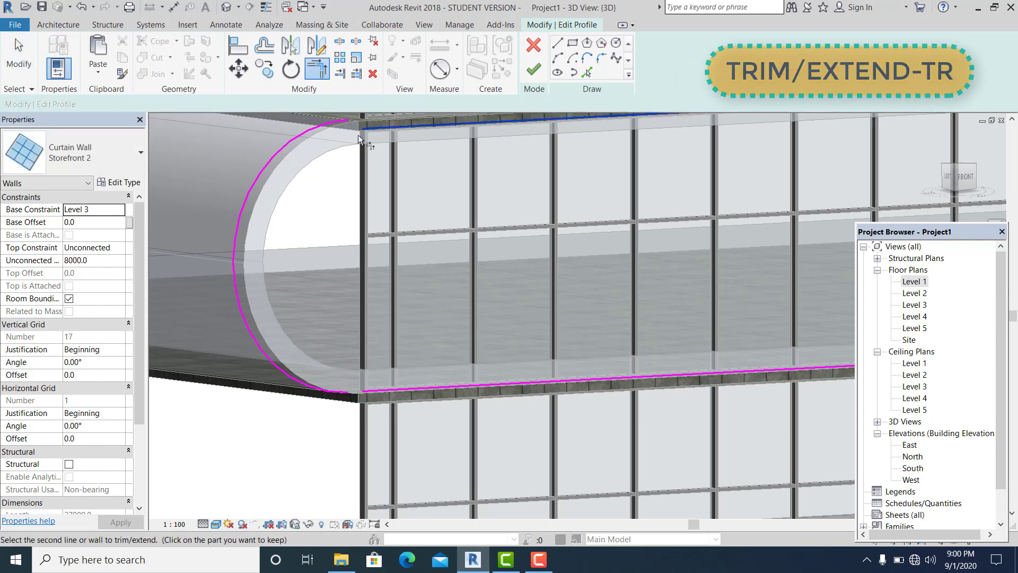
{"action": "left_click", "coordinate": [300, 134]}
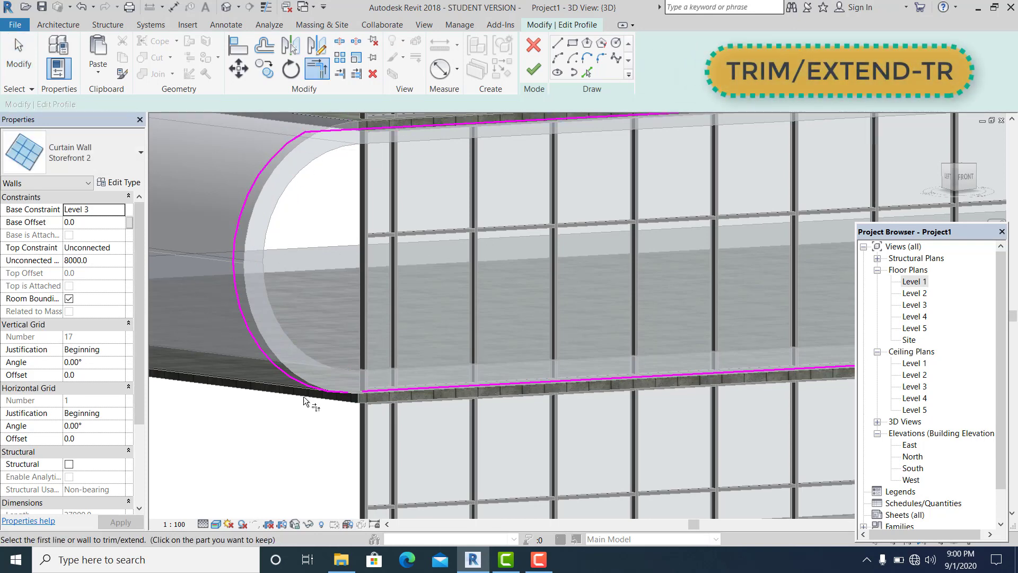
{"action": "left_click", "coordinate": [335, 393]}
{"action": "left_click", "coordinate": [378, 391]}
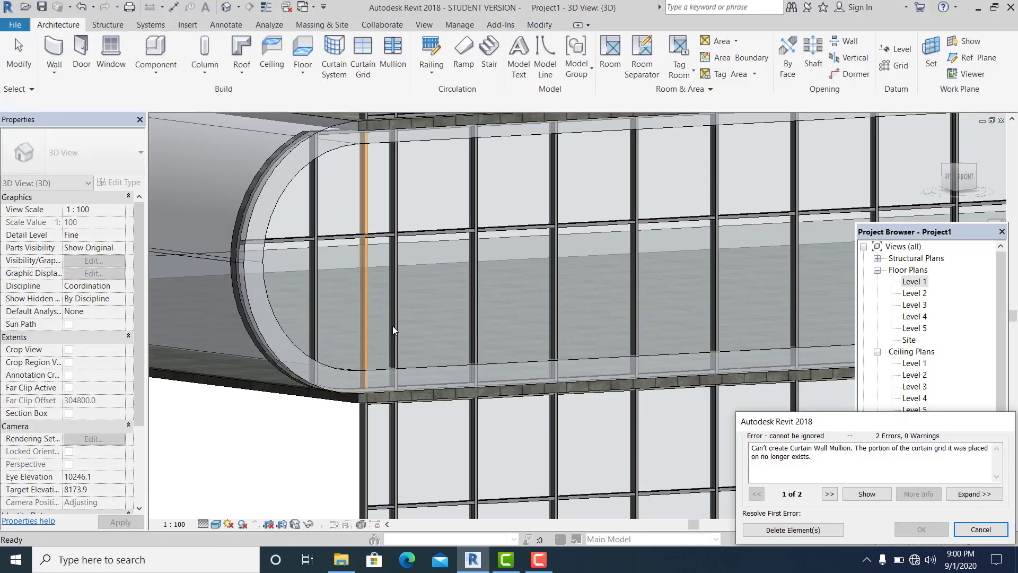
Finish the Level 3 wall's profile edit, deleting the mullions that cannot be created, and clear the selection.
{"action": "left_click", "coordinate": [793, 530]}
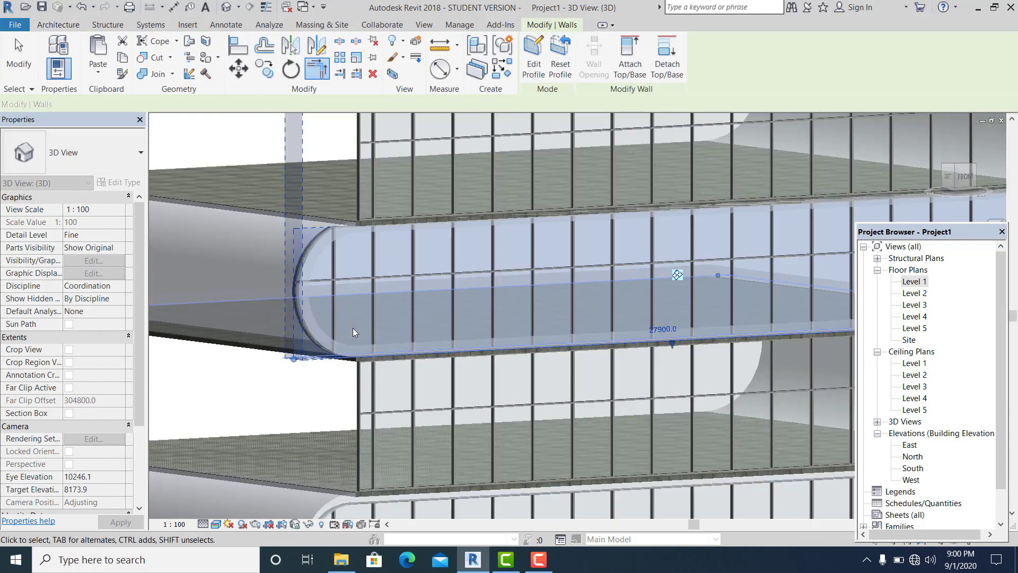
{"action": "left_click", "coordinate": [353, 332]}
{"action": "scroll", "coordinate": [533, 417], "scroll_direction": "down", "scroll_amount": 2}
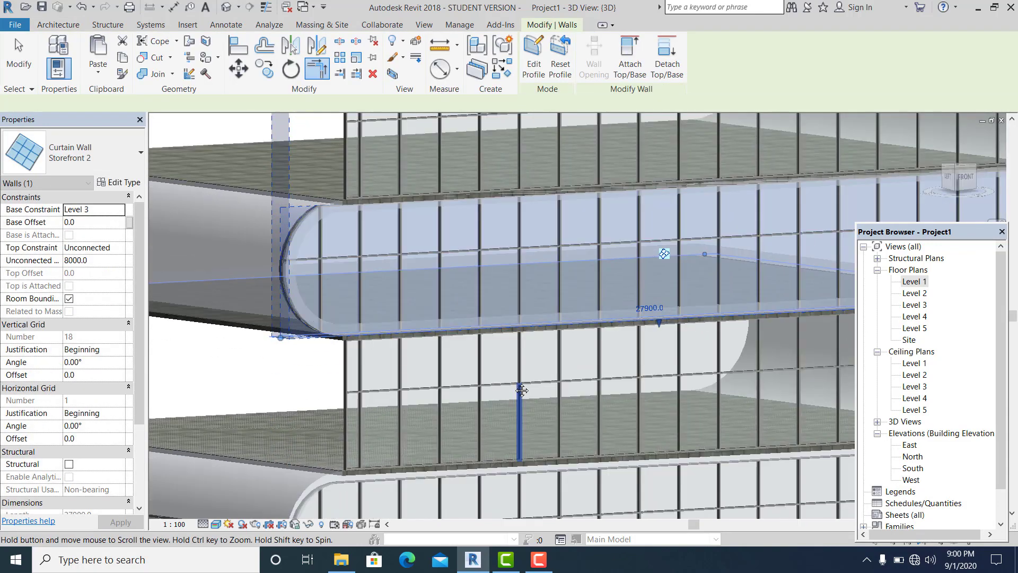
{"action": "scroll", "coordinate": [520, 413], "scroll_direction": "down", "scroll_amount": 3}
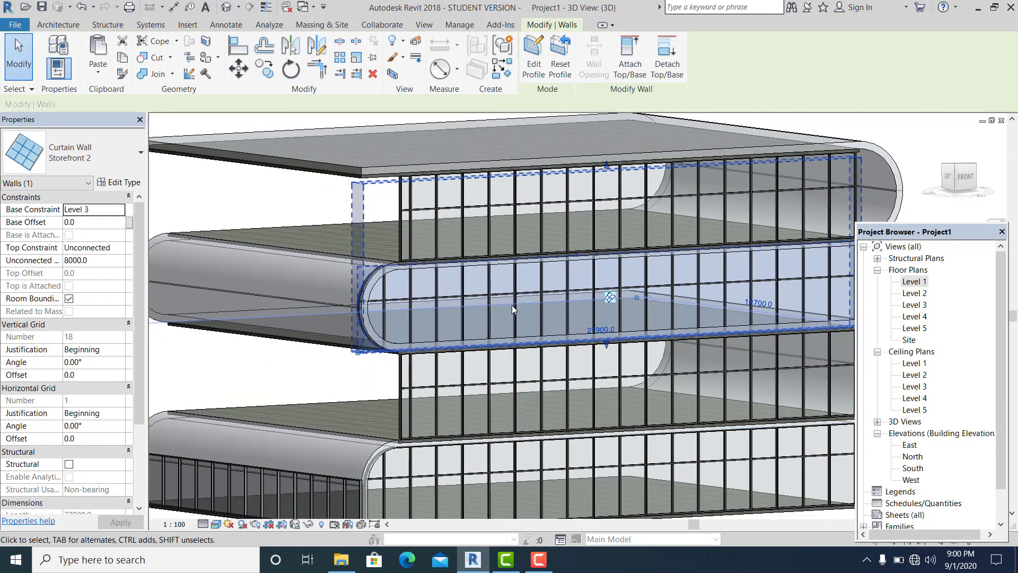
{"action": "middle_click_drag", "start_coordinate": [512, 304], "coordinate": [761, 307], "text": "shift"}
{"action": "left_click", "coordinate": [768, 268]}
Open the Level 4 storefront wall's profile for editing and delete its vertical line beside the mass's rounded end.
{"action": "scroll", "coordinate": [740, 320], "scroll_direction": "up", "scroll_amount": 3}
{"action": "middle_click_drag", "start_coordinate": [217, 228], "coordinate": [564, 214]}
{"action": "middle_click_drag", "start_coordinate": [437, 234], "coordinate": [701, 269]}
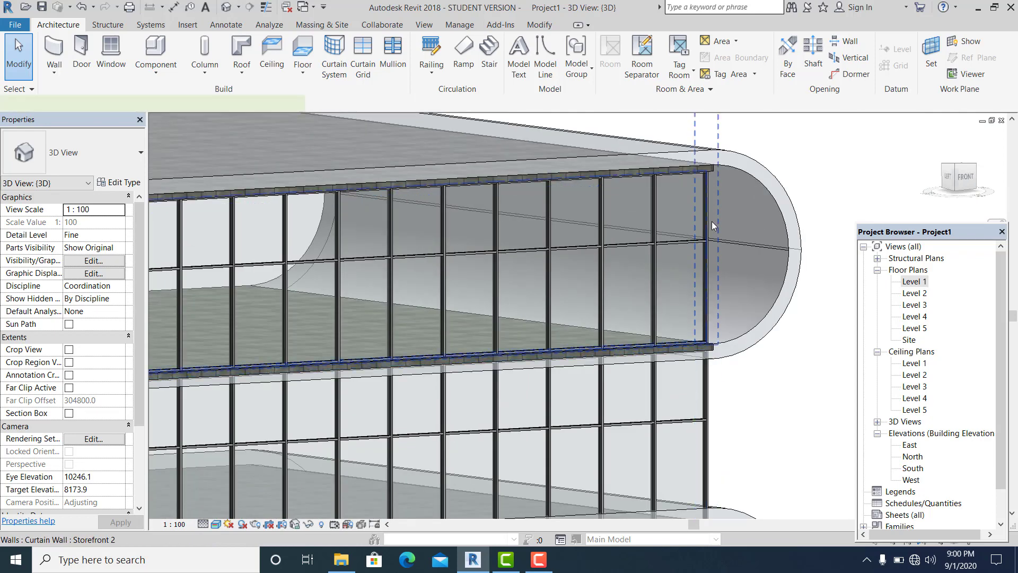
{"action": "double_click", "coordinate": [712, 221]}
{"action": "scroll", "coordinate": [710, 221], "scroll_direction": "up", "scroll_amount": 2}
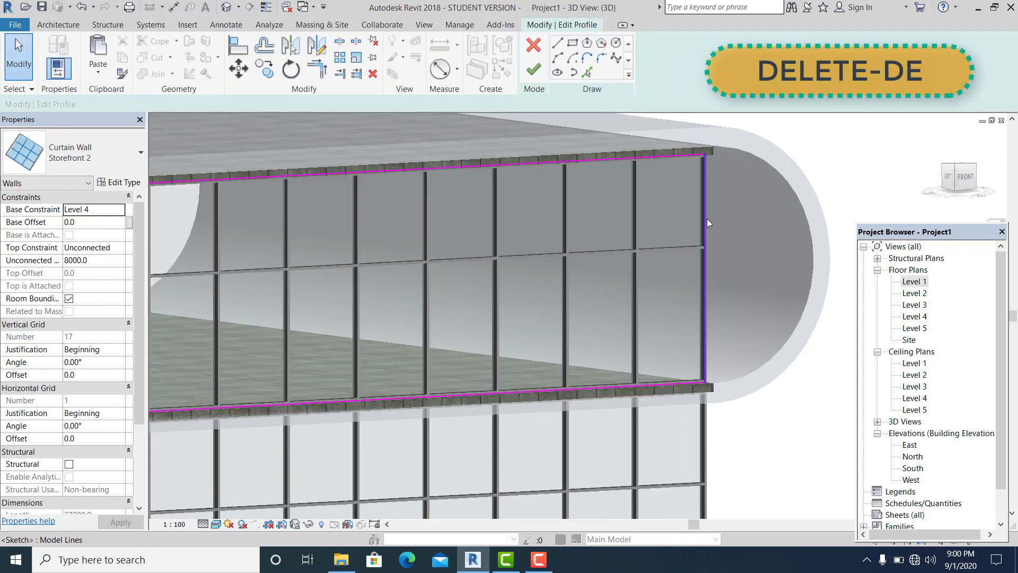
{"action": "left_click", "coordinate": [707, 219]}
{"action": "key", "text": "Delete"}
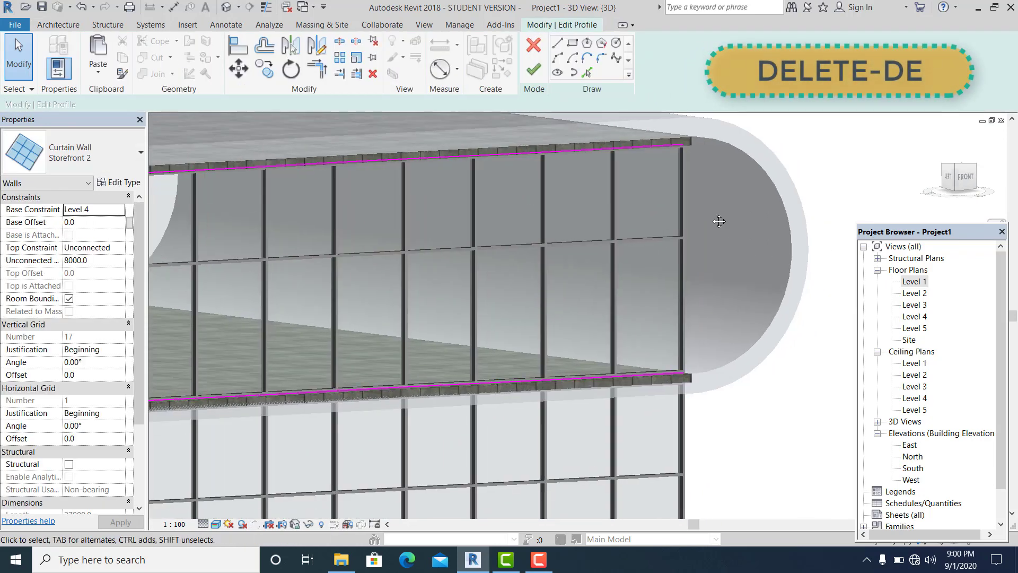
Trace the mass's inner curved edges as Level 4 profile lines with Pick Lines.
{"action": "left_click", "coordinate": [587, 72]}
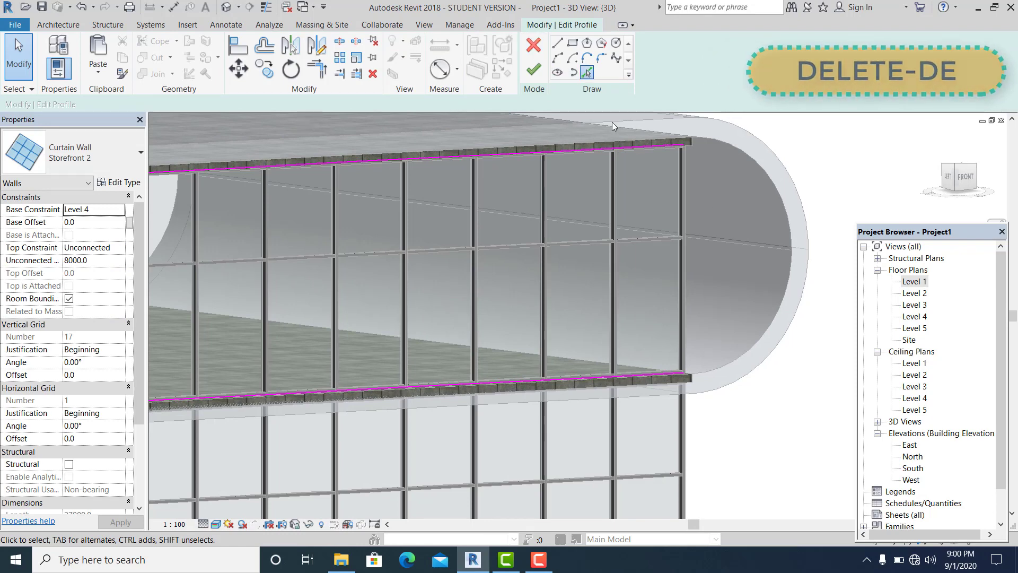
{"action": "left_click", "coordinate": [790, 268]}
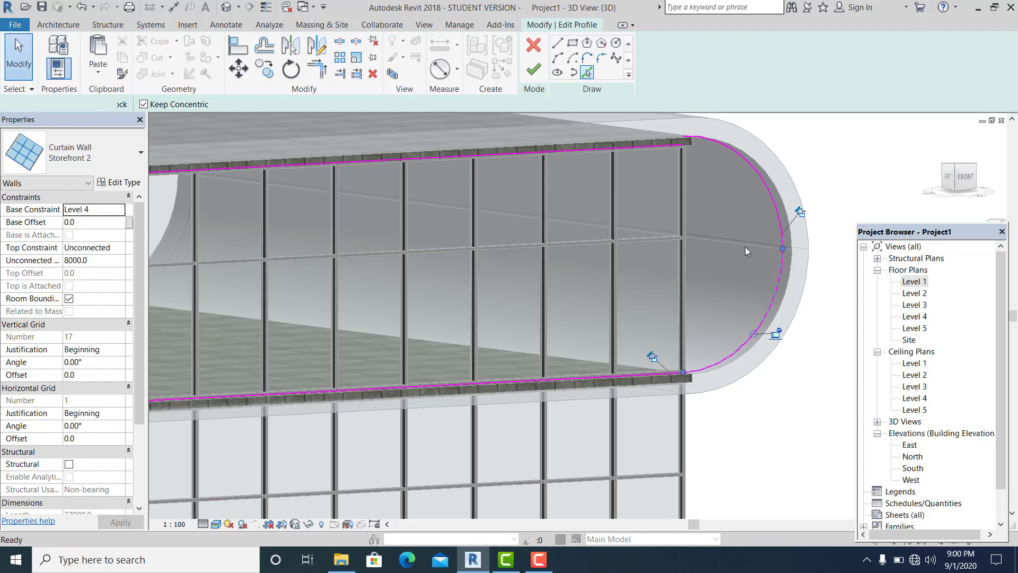
{"action": "key", "text": "Escape"}
Try to trim the top line of the Level 4 profile to its upper curve.
{"action": "middle_click_drag", "start_coordinate": [760, 252], "coordinate": [693, 242]}
{"action": "scroll", "coordinate": [737, 239], "scroll_direction": "up", "scroll_amount": 1}
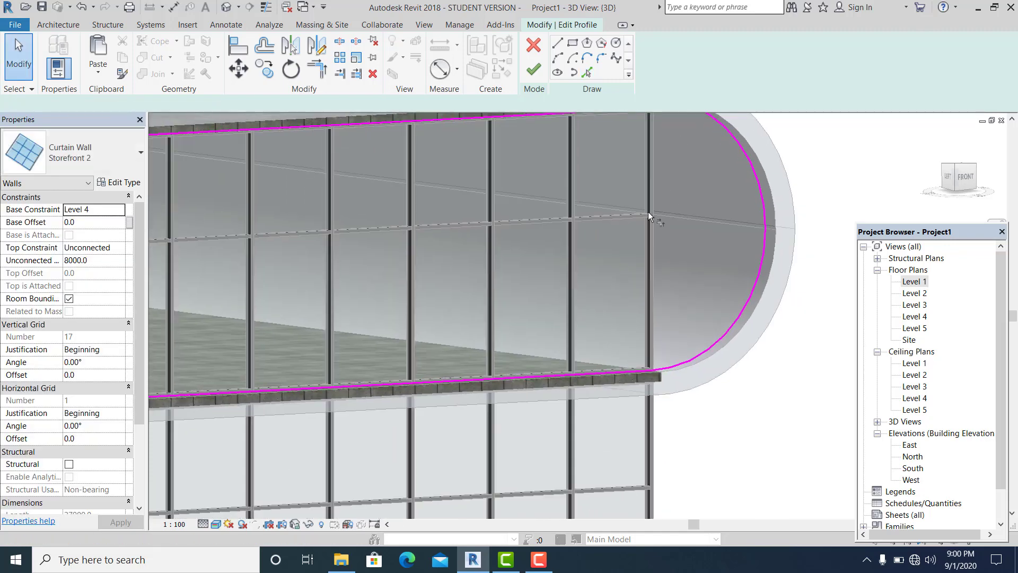
{"action": "middle_click_drag", "start_coordinate": [651, 150], "coordinate": [649, 203]}
{"action": "left_click", "coordinate": [644, 164]}
{"action": "left_click", "coordinate": [694, 161]}
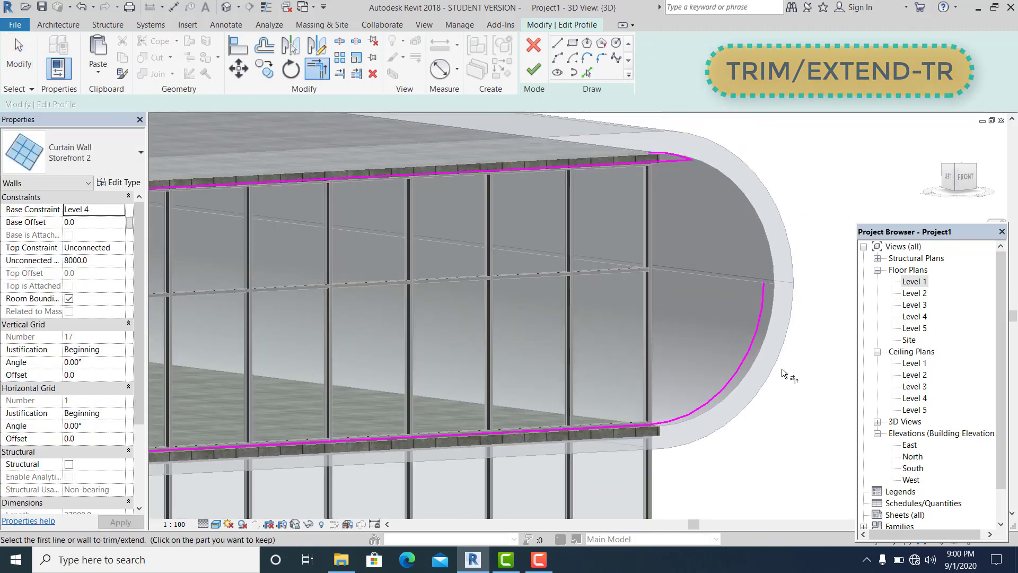
{"action": "key", "text": "Escape"}
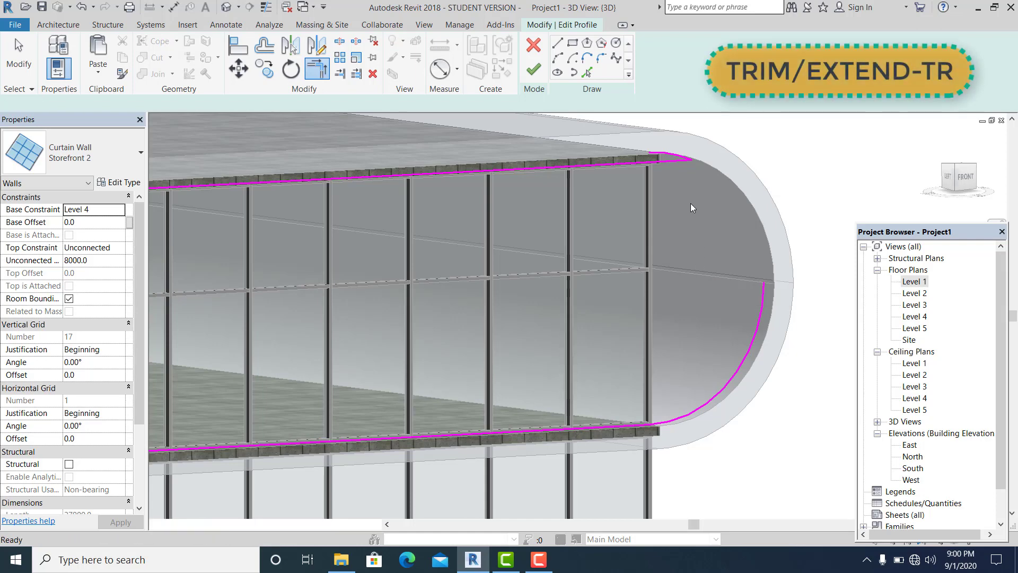
Trim the upper curve and the top line of the Level 4 profile into a corner with Trim/Extend to Corner.
{"action": "key", "text": "t"}
{"action": "key", "text": "r"}
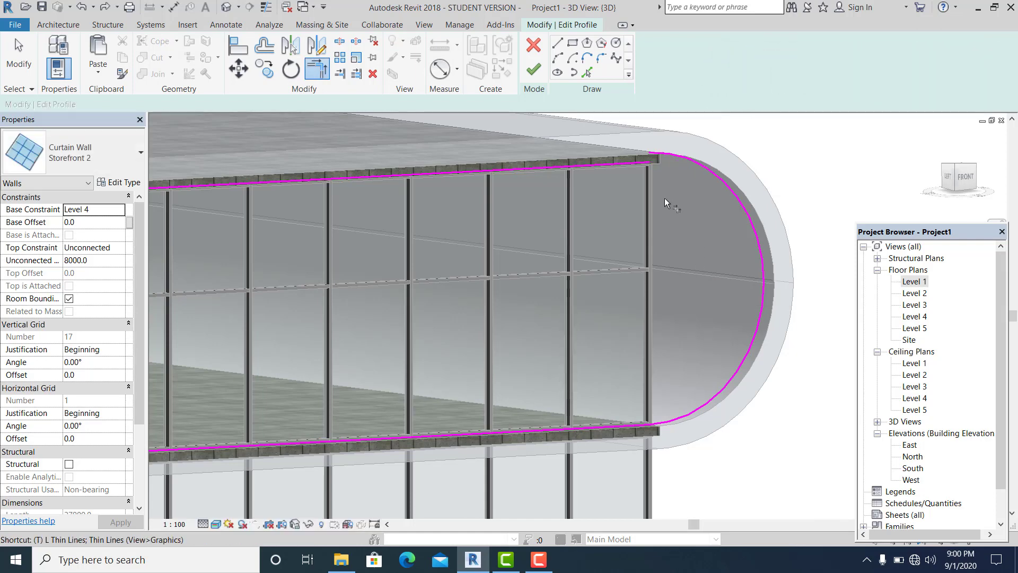
{"action": "left_click", "coordinate": [700, 162]}
{"action": "left_click", "coordinate": [633, 165]}
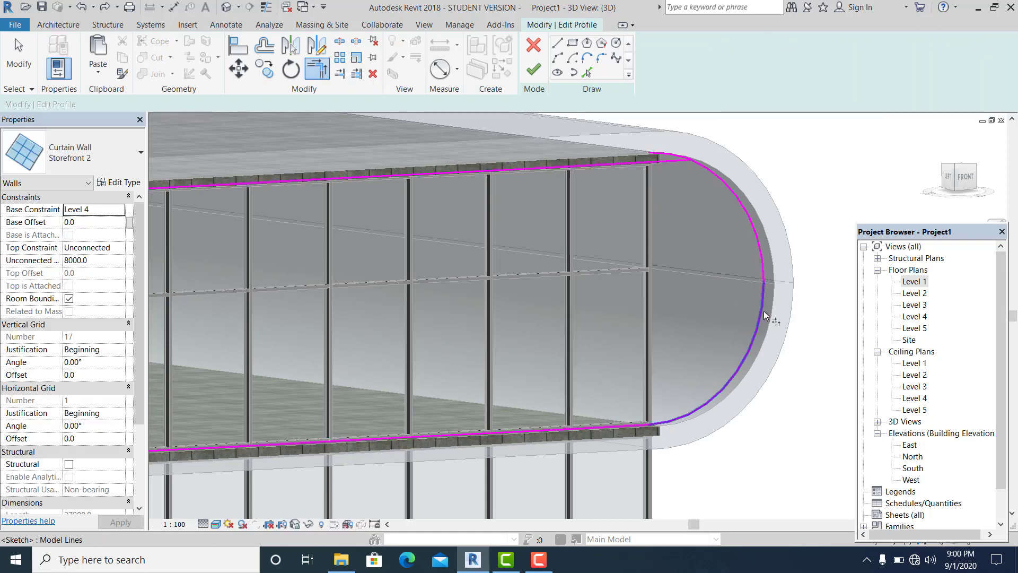
{"action": "left_click", "coordinate": [709, 171]}
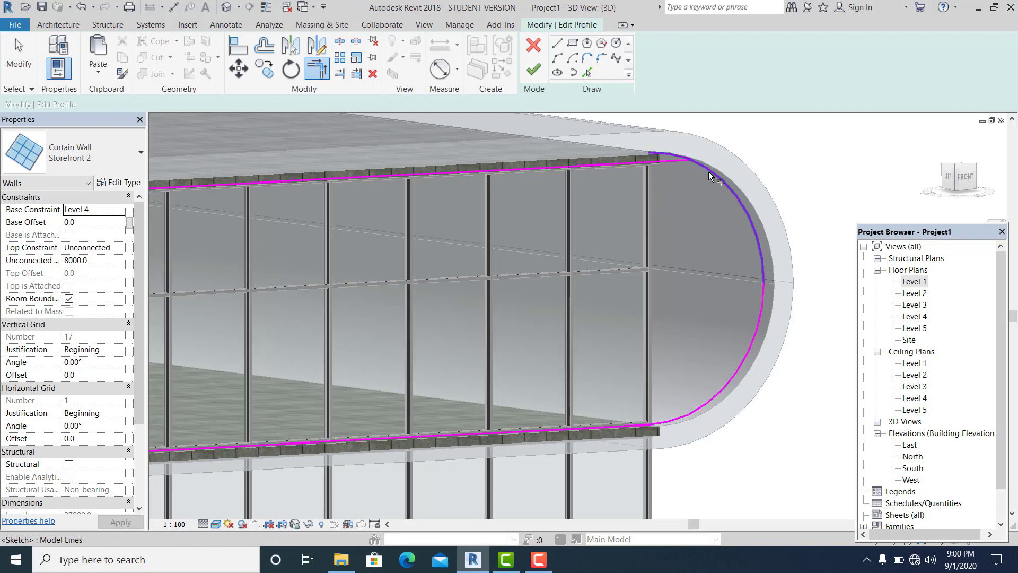
{"action": "left_click", "coordinate": [670, 162]}
Finish the Level 4 wall's profile edit, deleting the mullions that cannot be created.
{"action": "scroll", "coordinate": [630, 301], "scroll_direction": "down", "scroll_amount": 3}
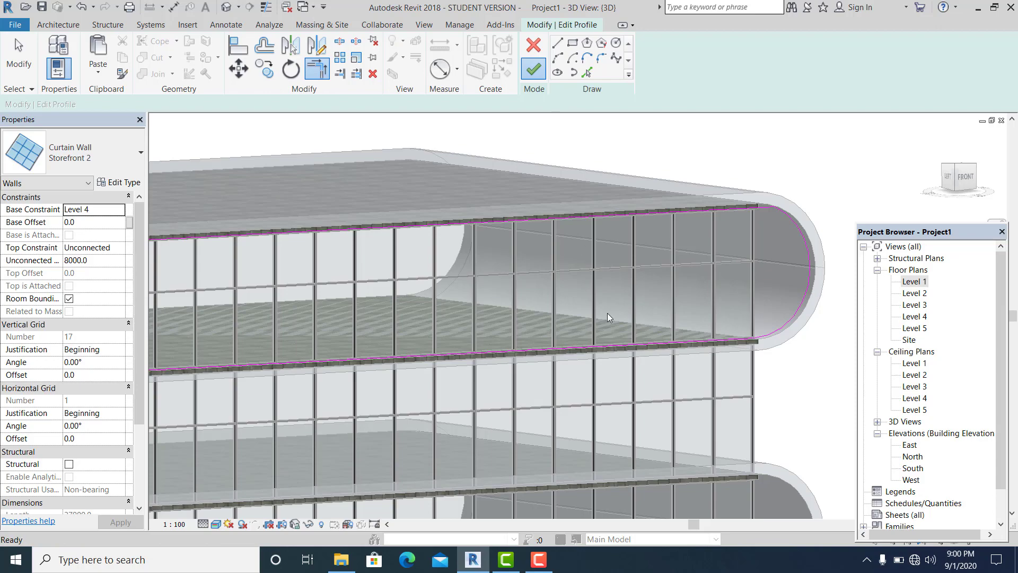
{"action": "key", "text": "Return"}
{"action": "scroll", "coordinate": [578, 303], "scroll_direction": "down", "scroll_amount": 2}
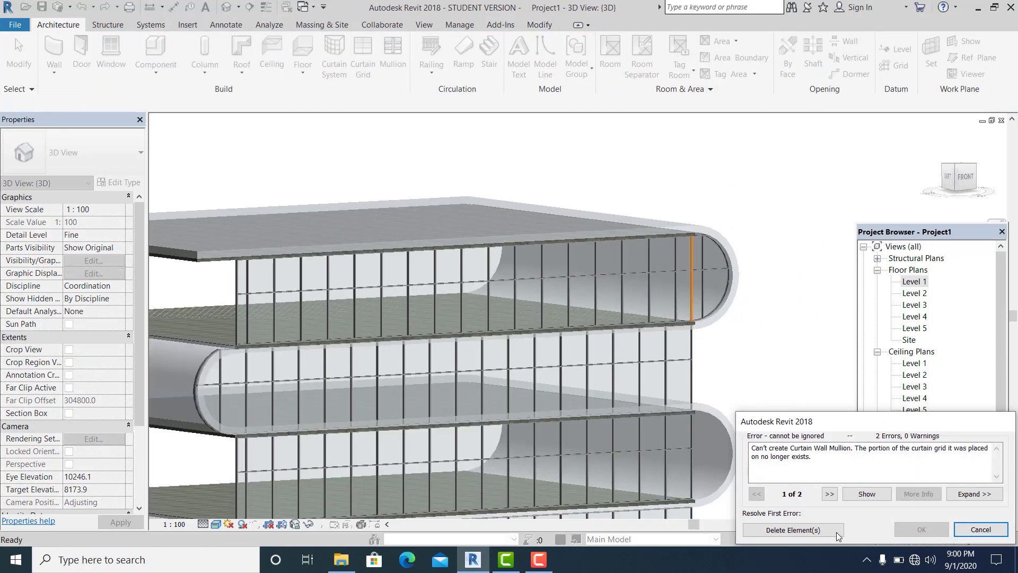
{"action": "left_click", "coordinate": [793, 529]}
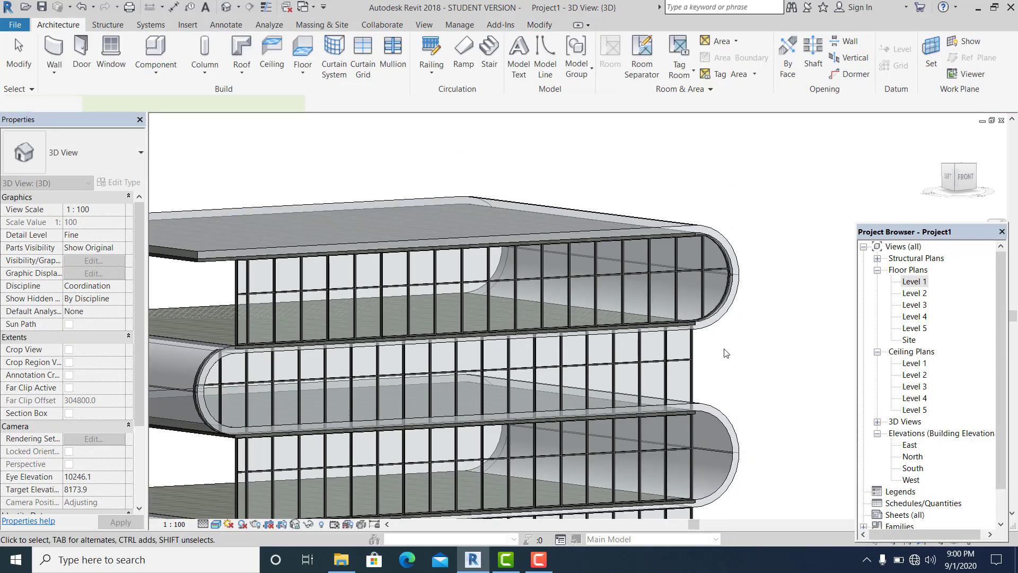
Open the Level 2 storefront wall's profile for editing and delete its vertical line beside the mass's rounded end.
{"action": "scroll", "coordinate": [725, 352], "scroll_direction": "down", "scroll_amount": 2}
{"action": "middle_click_drag", "start_coordinate": [691, 470], "coordinate": [680, 380]}
{"action": "middle_click_drag", "start_coordinate": [718, 453], "coordinate": [736, 466], "text": "shift"}
{"action": "scroll", "coordinate": [684, 414], "scroll_direction": "up", "scroll_amount": 2}
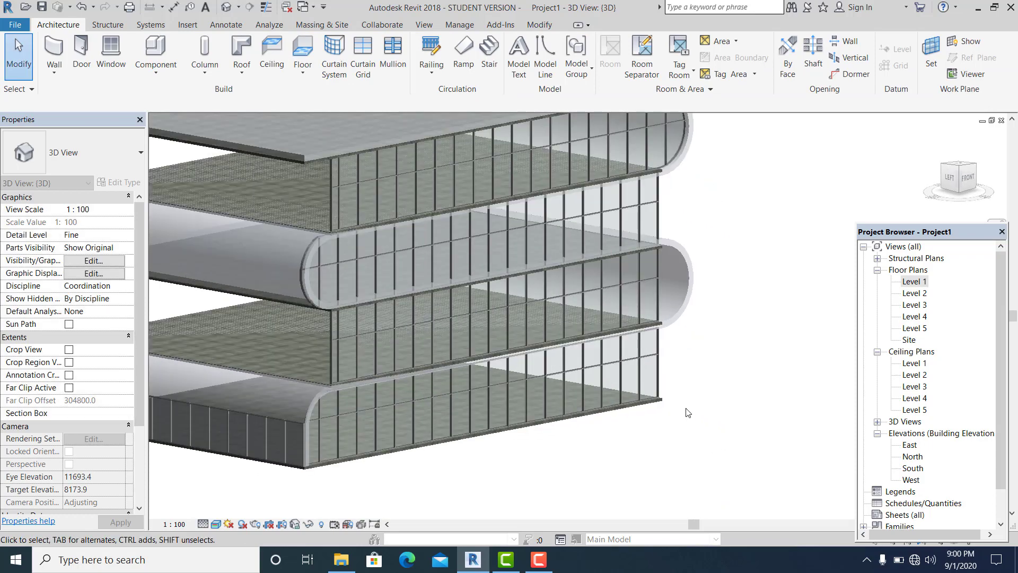
{"action": "scroll", "coordinate": [685, 398], "scroll_direction": "down", "scroll_amount": 1}
{"action": "middle_click_drag", "start_coordinate": [742, 419], "coordinate": [707, 434]}
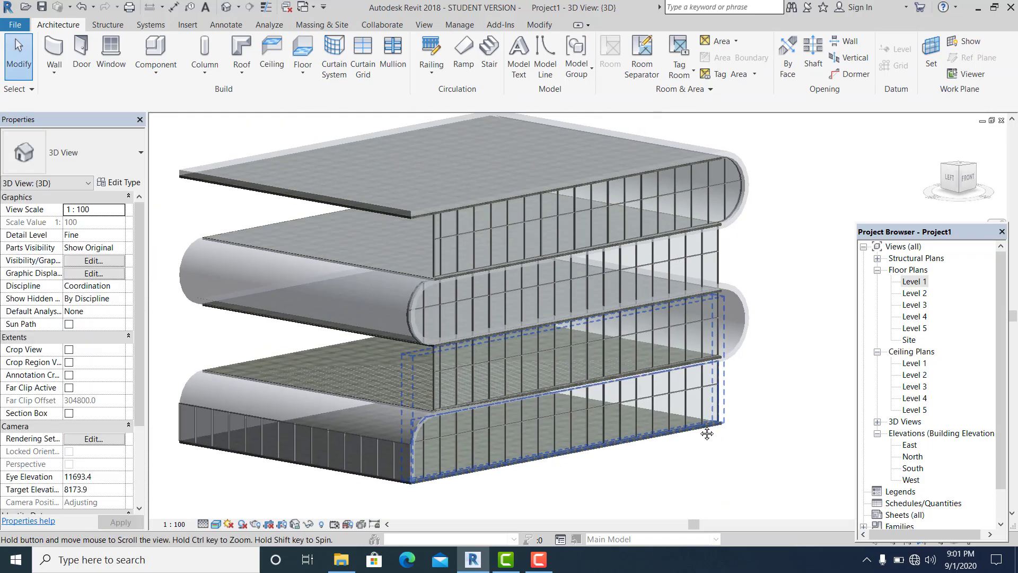
{"action": "scroll", "coordinate": [770, 373], "scroll_direction": "up", "scroll_amount": 1}
{"action": "middle_click_drag", "start_coordinate": [771, 373], "coordinate": [713, 328], "text": "shift"}
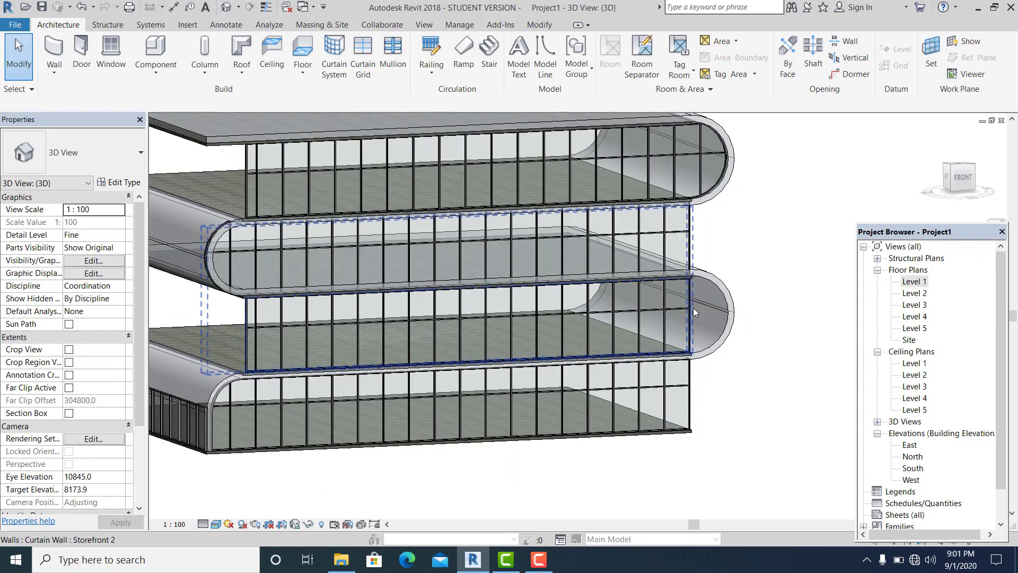
{"action": "scroll", "coordinate": [698, 309], "scroll_direction": "up", "scroll_amount": 3}
{"action": "left_click", "coordinate": [698, 307]}
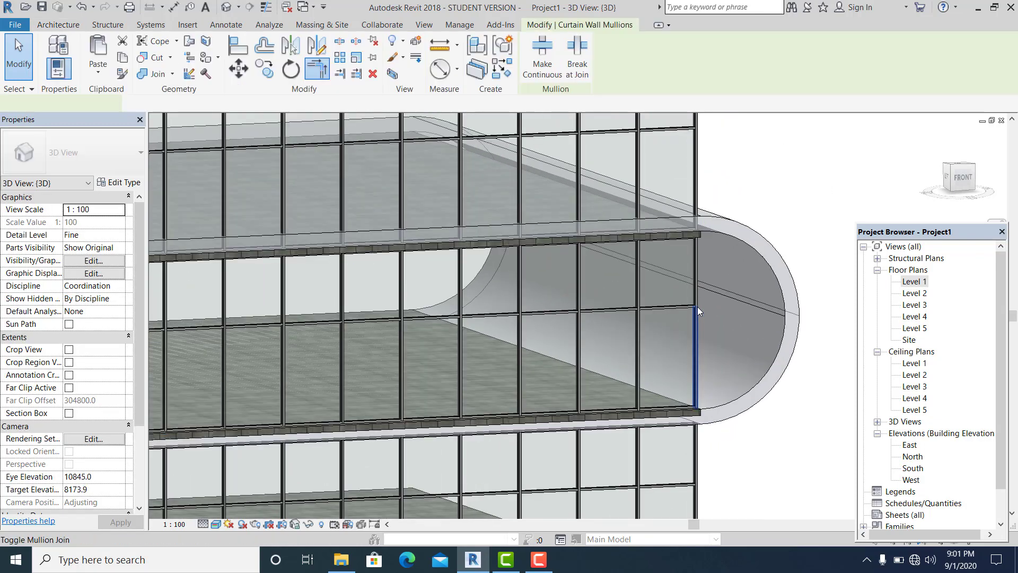
{"action": "key", "text": "Escape"}
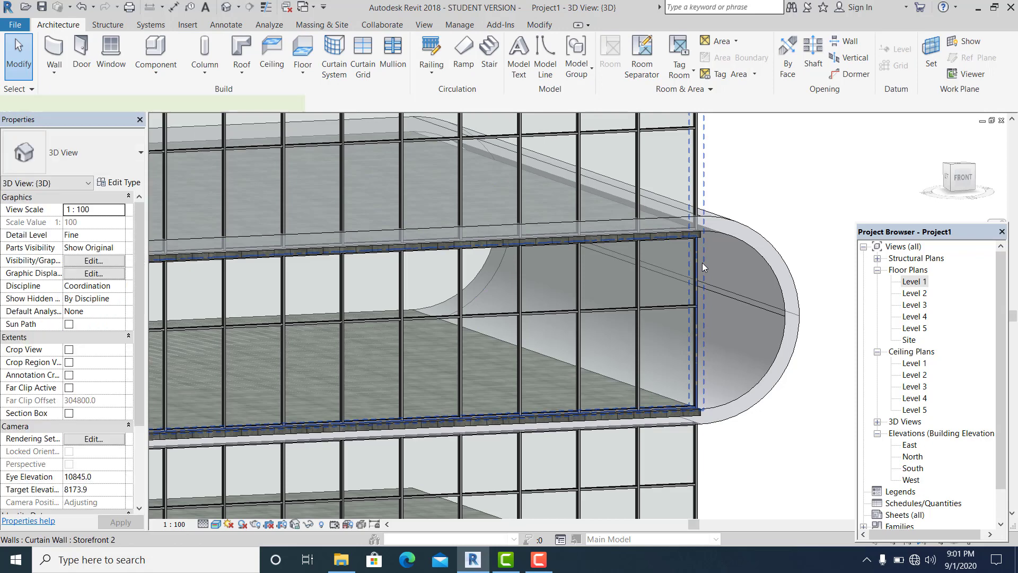
{"action": "double_click", "coordinate": [702, 263]}
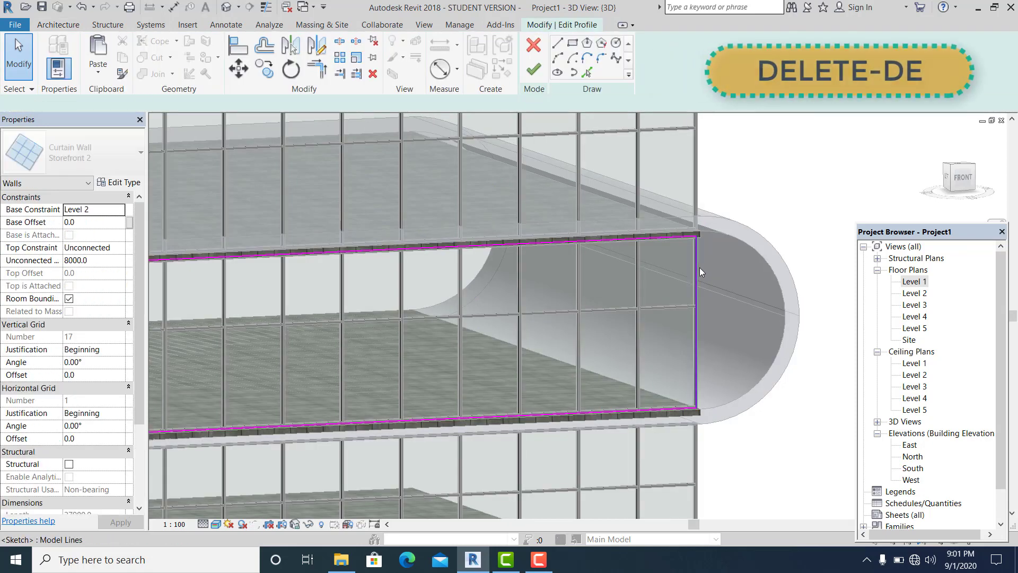
{"action": "left_click", "coordinate": [697, 268]}
{"action": "key", "text": "Delete"}
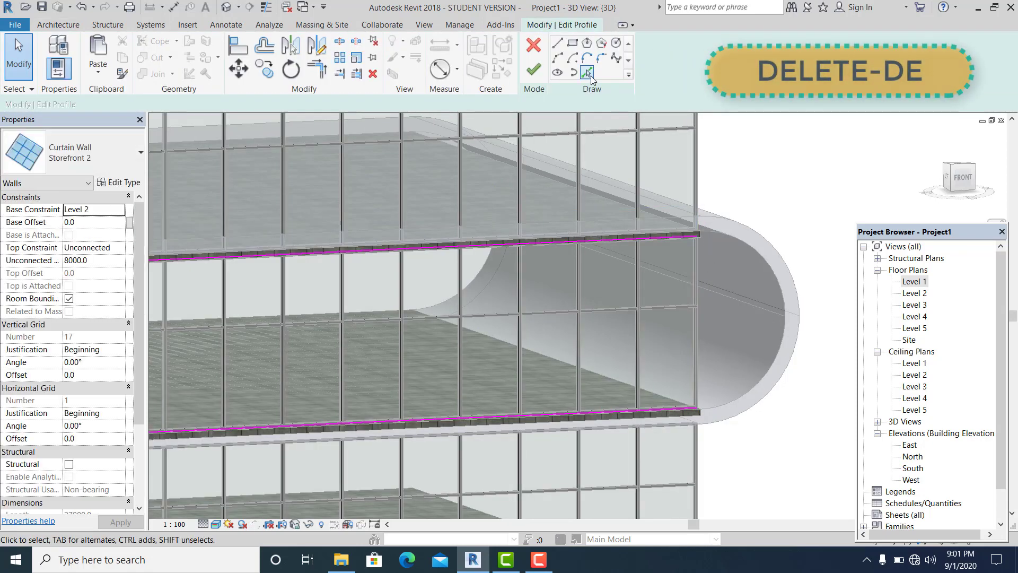
Trace the mass's inner curved edges as Level 2 profile lines with Pick Lines.
{"action": "left_click", "coordinate": [748, 250]}
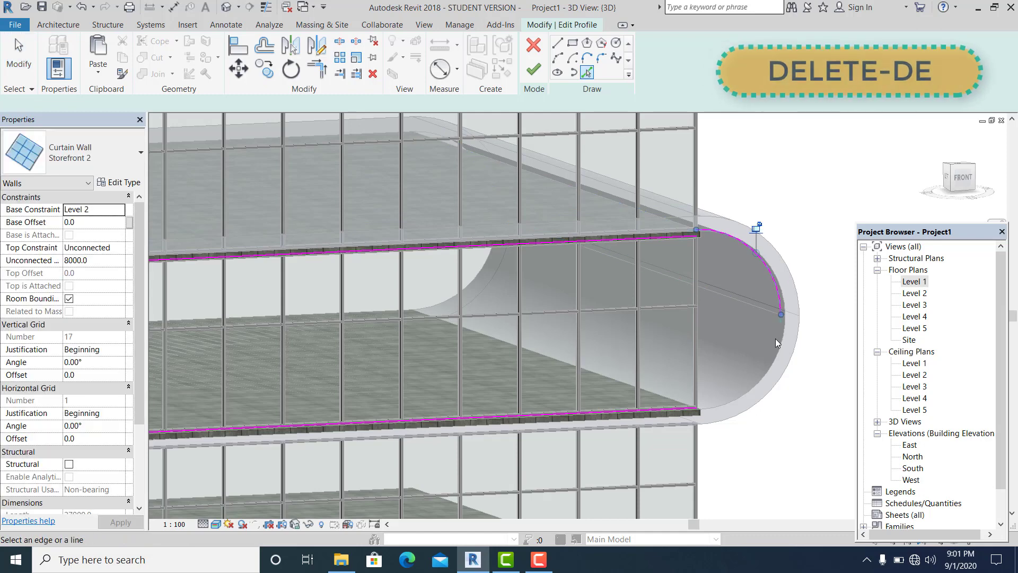
{"action": "key", "text": "t"}
{"action": "key", "text": "r"}
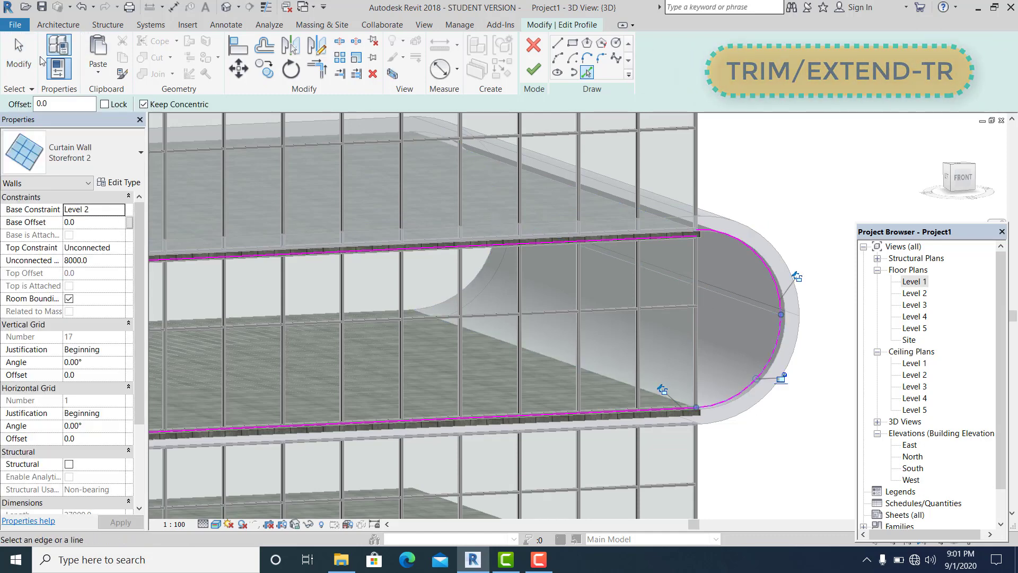
Try to trim the top line of the Level 2 profile to its upper curve, and undo the trim.
{"action": "key", "text": "t"}
{"action": "key", "text": "r"}
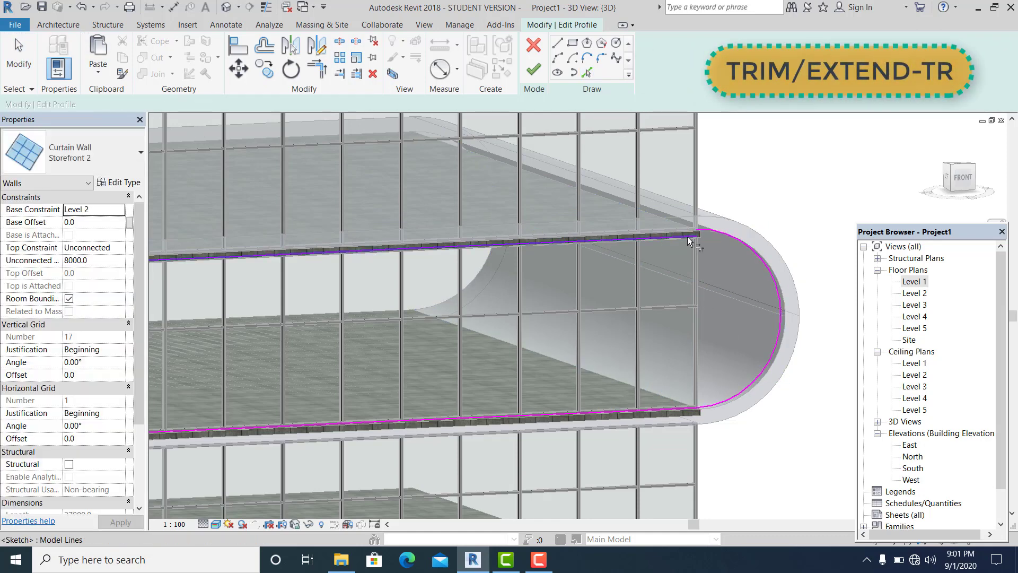
{"action": "left_click", "coordinate": [687, 237]}
{"action": "left_click", "coordinate": [724, 234]}
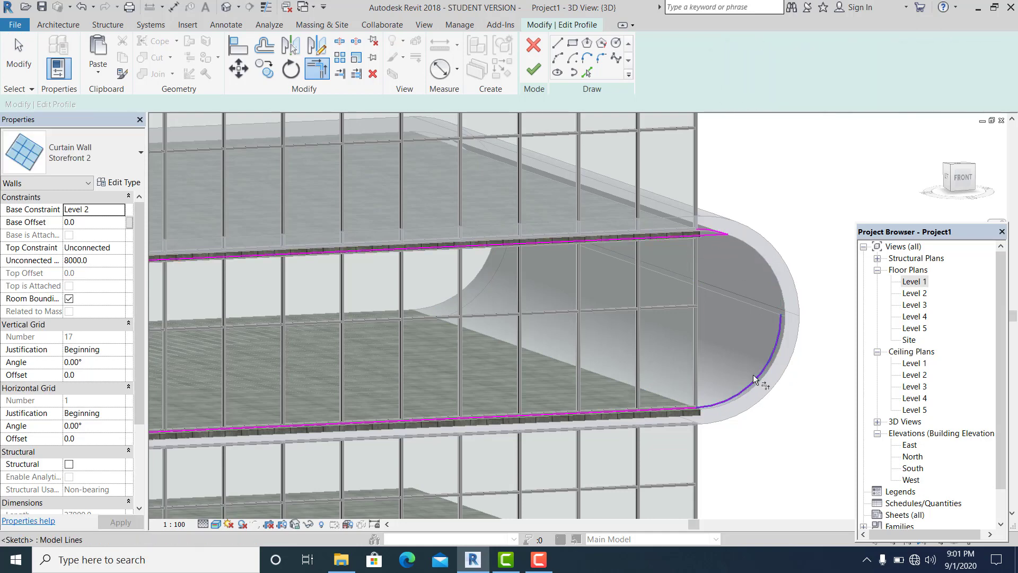
{"action": "key", "text": "Escape"}
{"action": "key", "text": "Escape"}
{"action": "key", "text": "ctrl+z"}
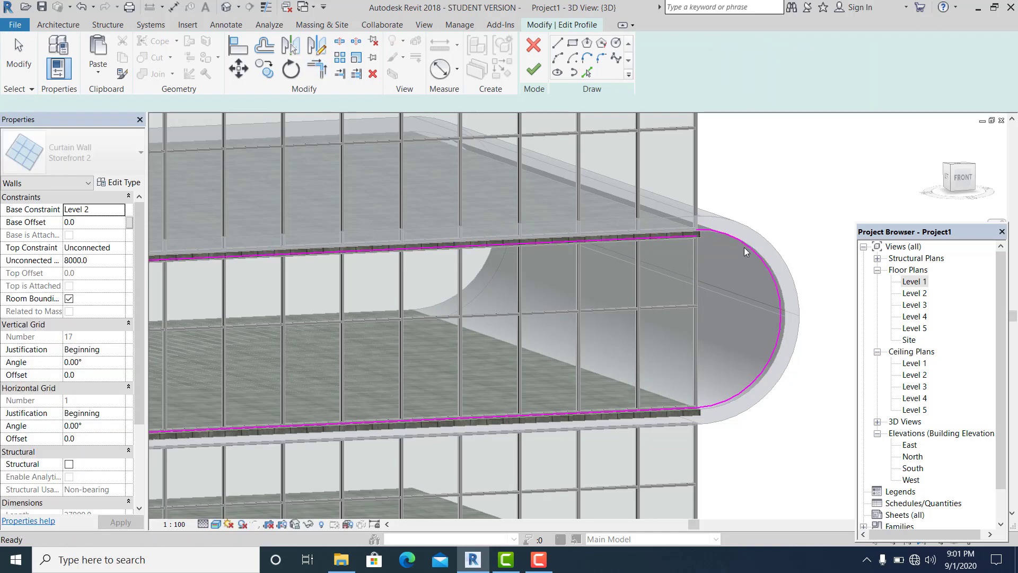
Trim the upper and lower curves to the top and bottom lines of the Level 2 profile with Trim/Extend to Corner.
{"action": "key", "text": "t"}
{"action": "key", "text": "r"}
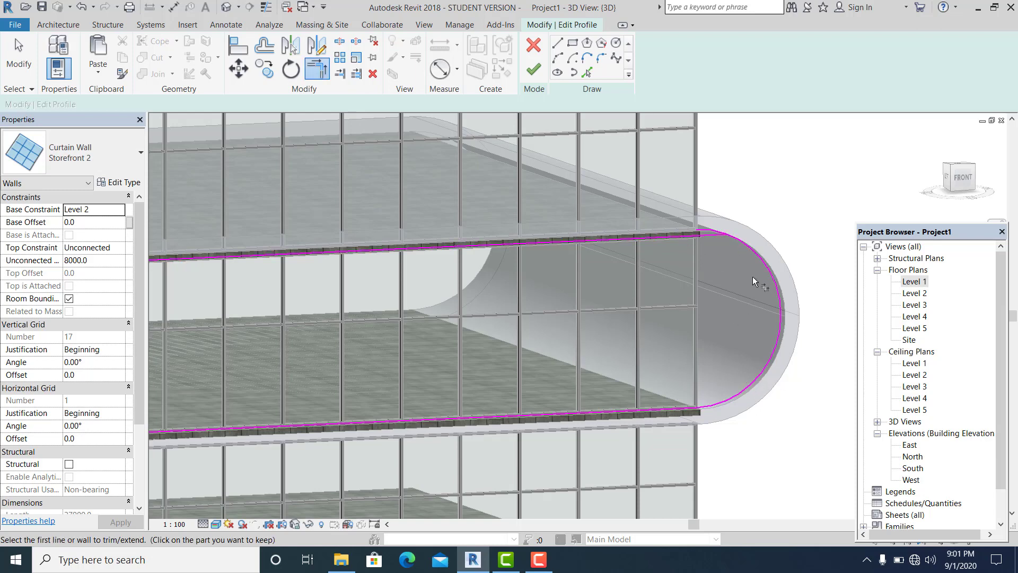
{"action": "scroll", "coordinate": [741, 269], "scroll_direction": "up", "scroll_amount": 2}
{"action": "left_click", "coordinate": [733, 229]}
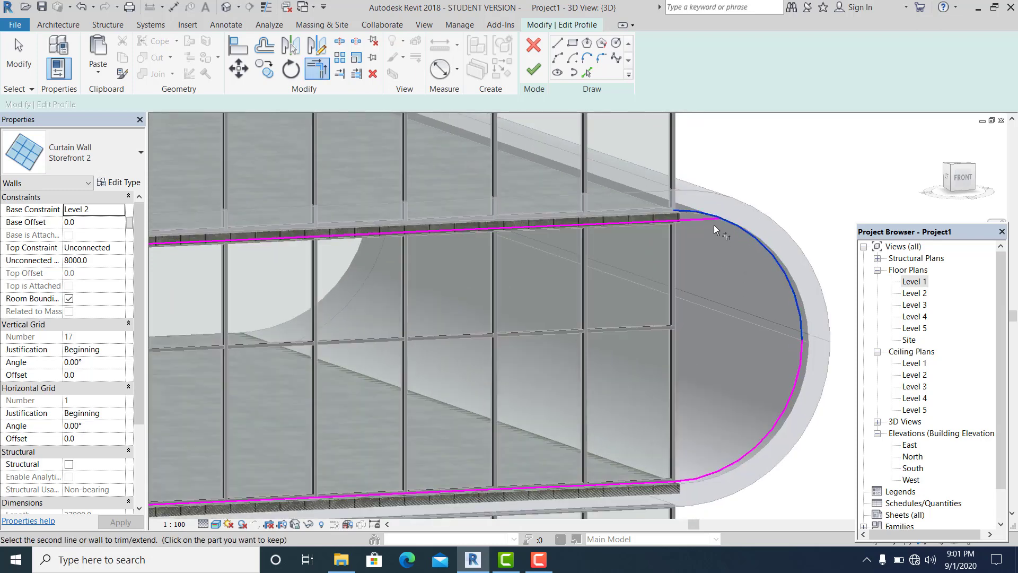
{"action": "left_click", "coordinate": [705, 218]}
{"action": "middle_click_drag", "start_coordinate": [700, 438], "coordinate": [697, 352]}
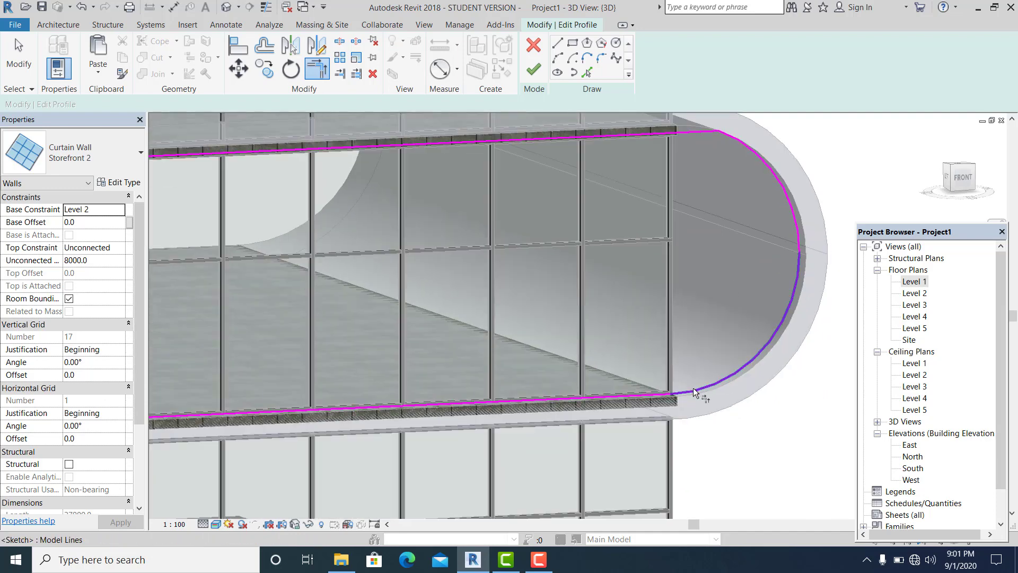
{"action": "left_click", "coordinate": [683, 393]}
{"action": "left_click", "coordinate": [663, 396]}
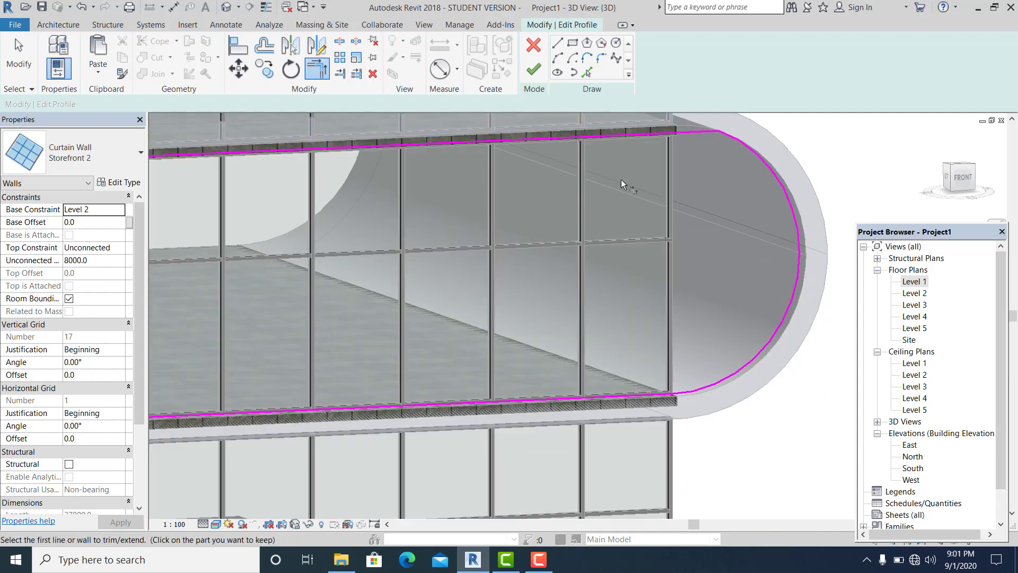
Finish the Level 2 wall's profile edit, deleting the mullions that cannot be created, and clear the selection.
{"action": "left_click", "coordinate": [533, 69]}
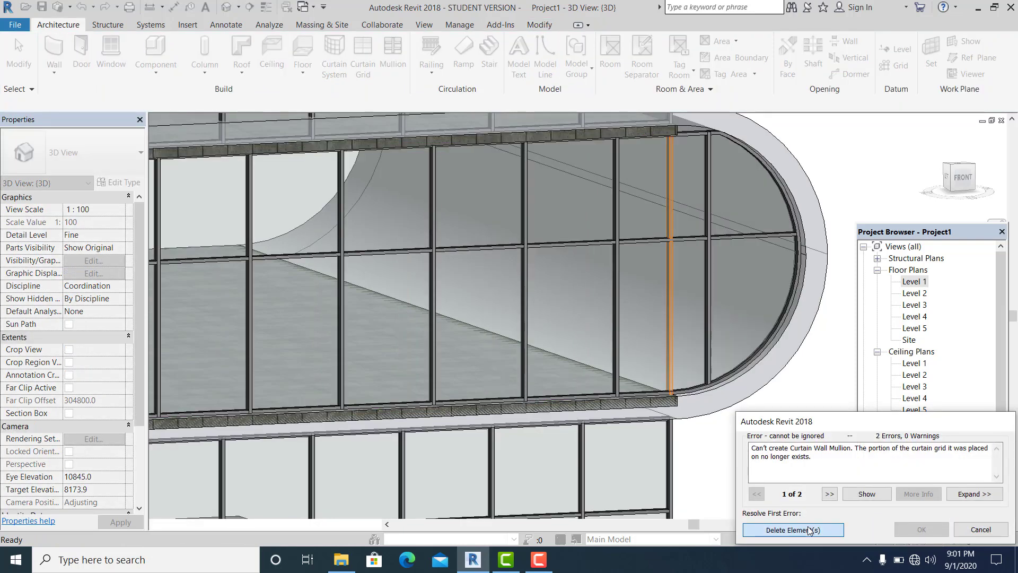
{"action": "left_click", "coordinate": [794, 530]}
{"action": "scroll", "coordinate": [627, 297], "scroll_direction": "down", "scroll_amount": 2}
{"action": "left_click", "coordinate": [647, 313]}
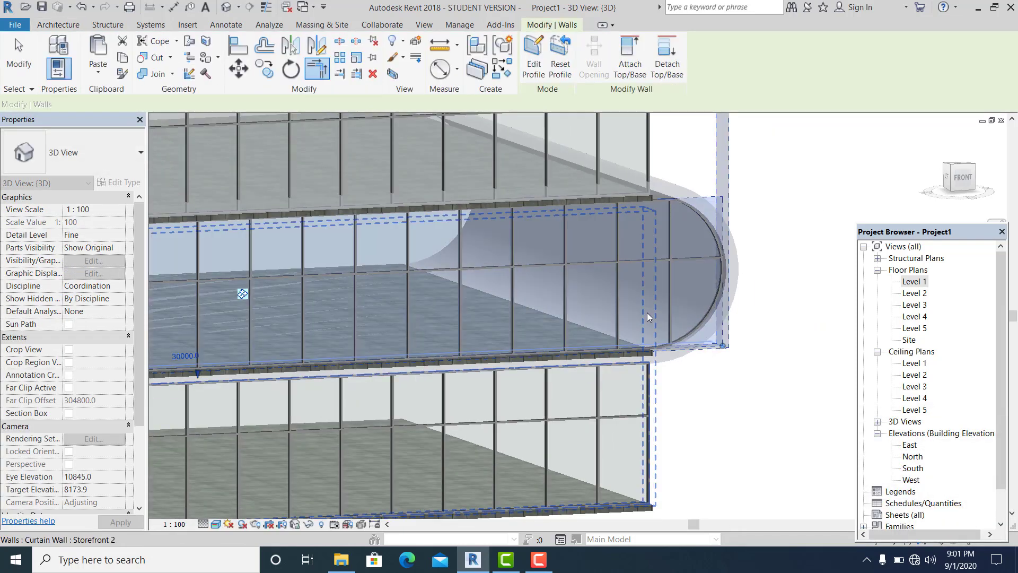
{"action": "scroll", "coordinate": [652, 340], "scroll_direction": "down", "scroll_amount": 5}
{"action": "key", "text": "Escape"}
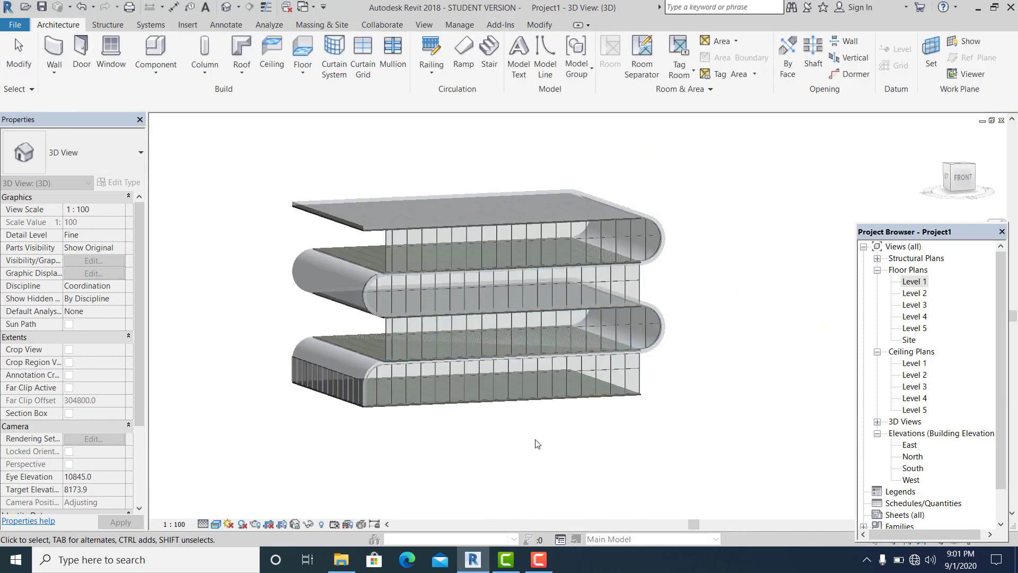
{"action": "scroll", "coordinate": [506, 419], "scroll_direction": "up", "scroll_amount": 4}
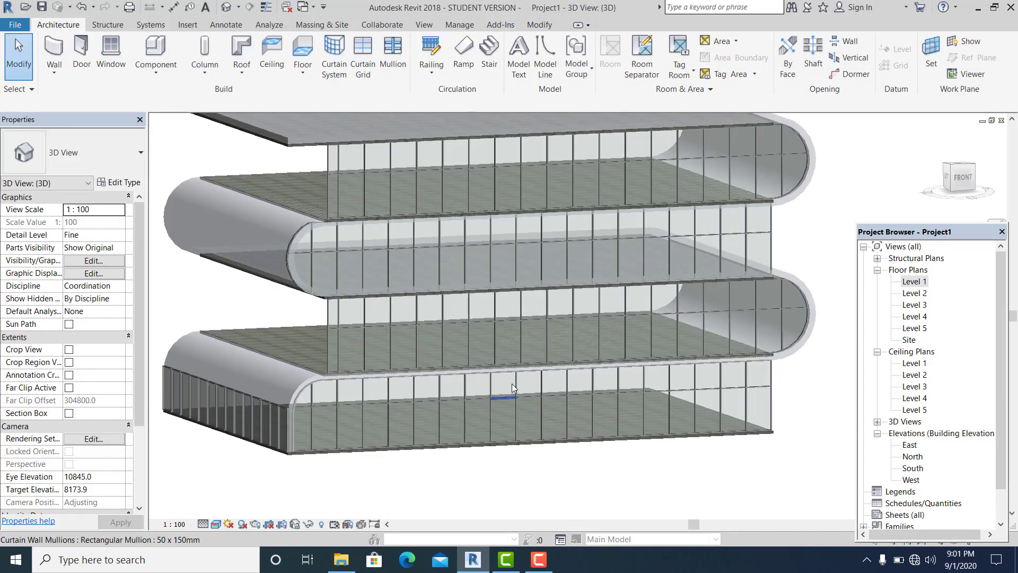
{"action": "middle_click_drag", "start_coordinate": [511, 384], "coordinate": [526, 422]}
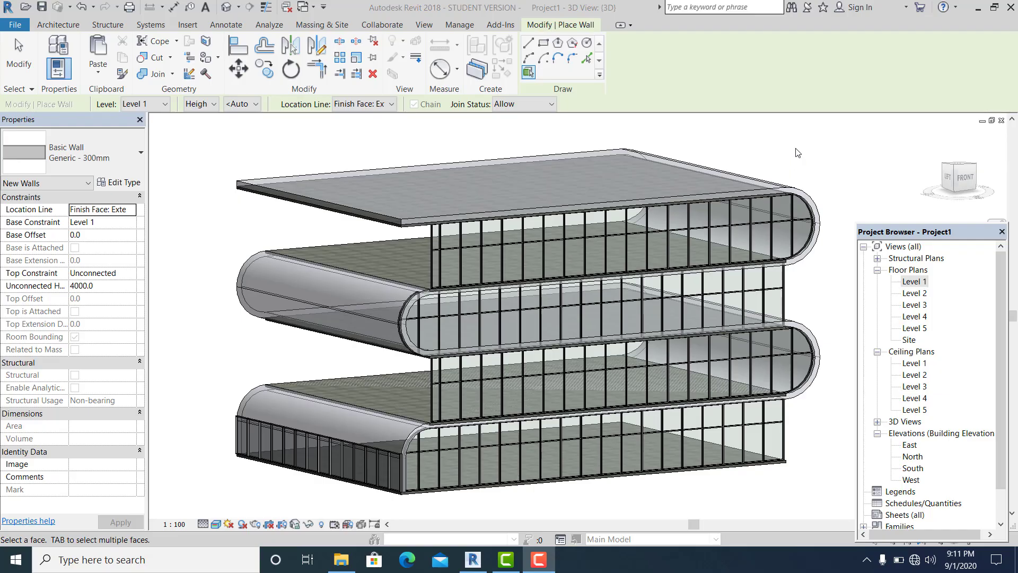
Place a wall by face of type wall2 on the front serpentine edge face of the mass, and finish the wall command.
{"action": "middle_click_drag", "start_coordinate": [791, 166], "coordinate": [777, 164]}
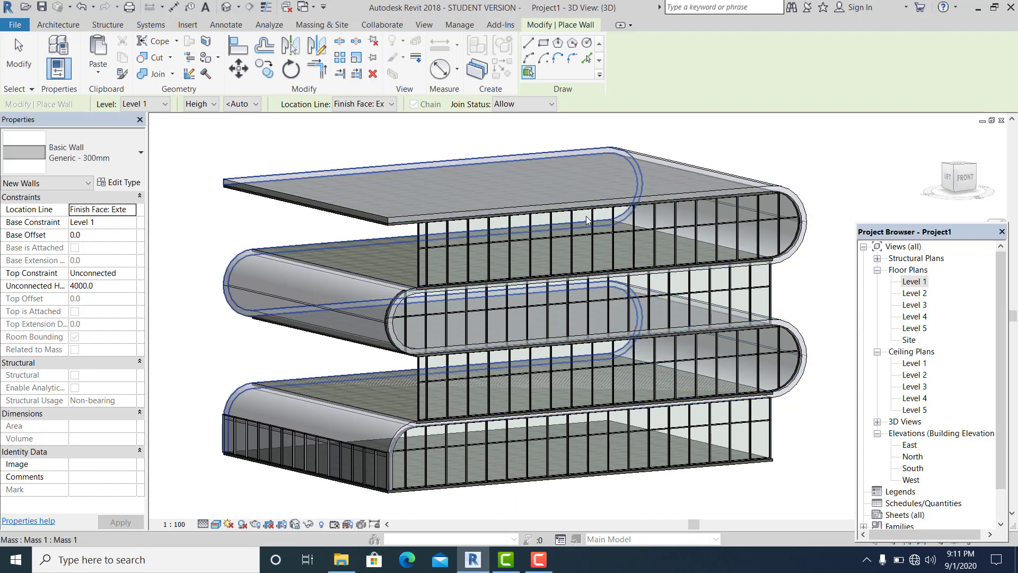
{"action": "middle_click_drag", "start_coordinate": [622, 209], "coordinate": [618, 217]}
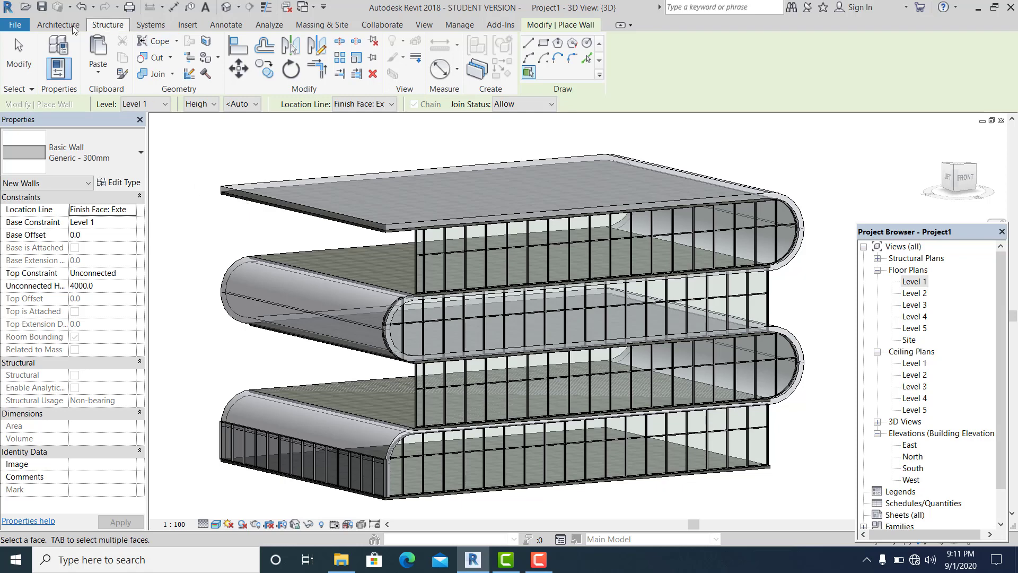
{"action": "left_click", "coordinate": [320, 24]}
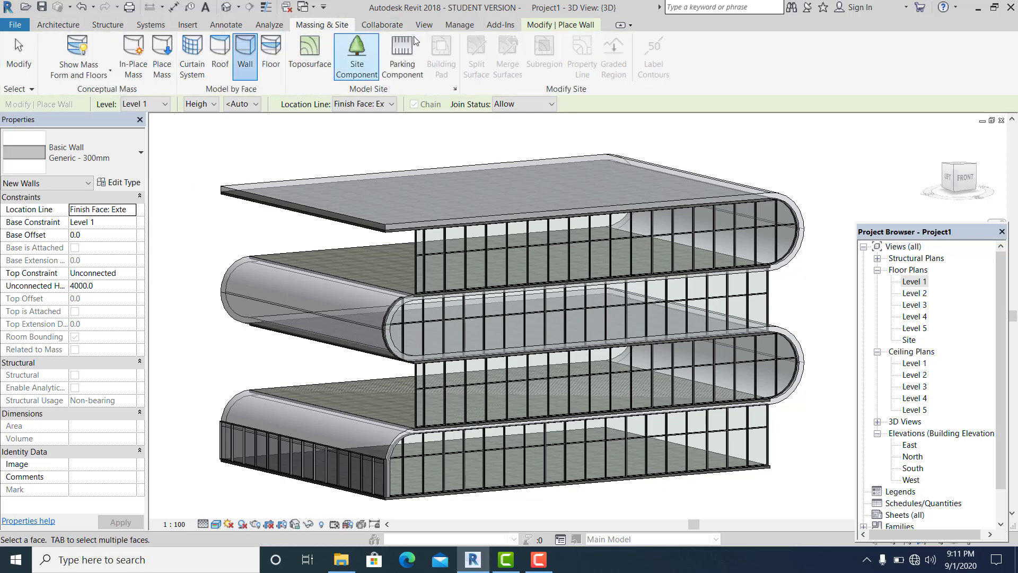
{"action": "left_click", "coordinate": [248, 65]}
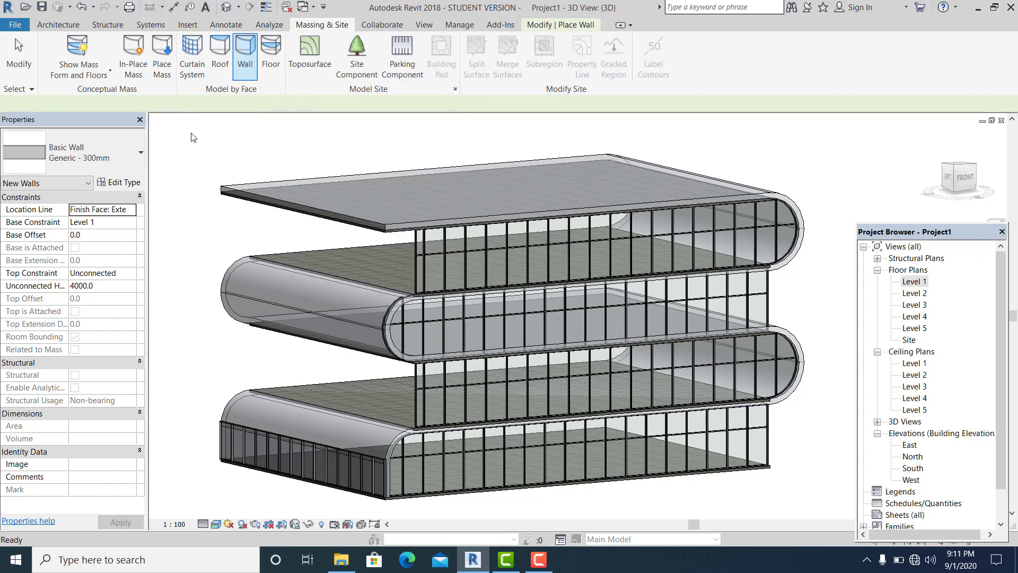
{"action": "left_click", "coordinate": [120, 151]}
{"action": "scroll", "coordinate": [98, 318], "scroll_direction": "down", "scroll_amount": 3}
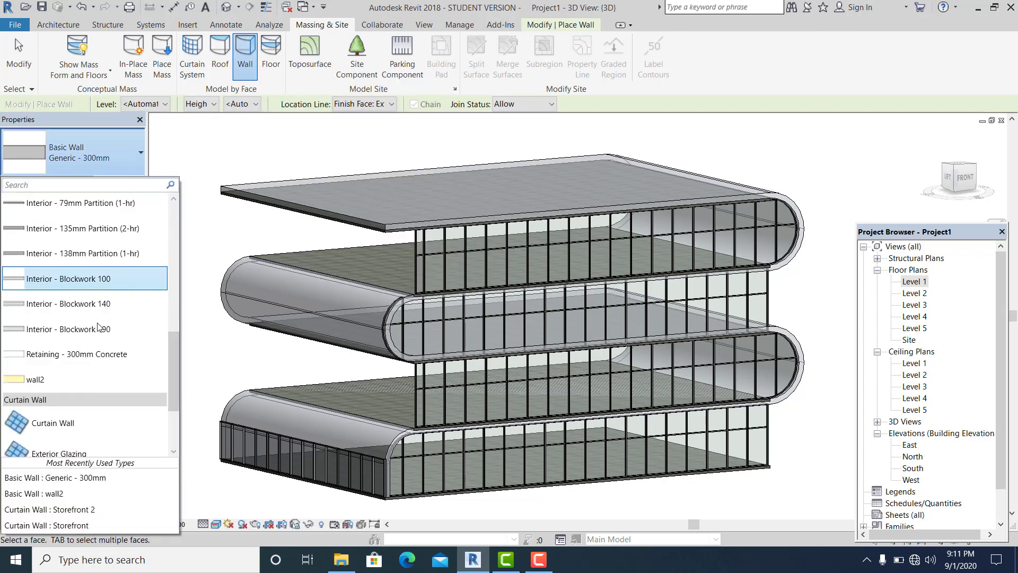
{"action": "left_click", "coordinate": [53, 351]}
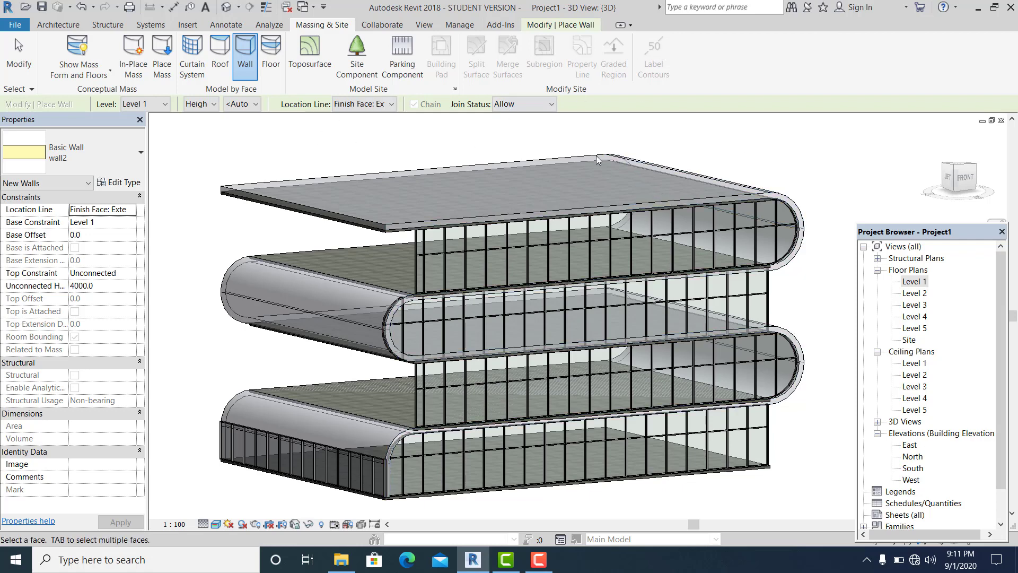
{"action": "left_click", "coordinate": [392, 318]}
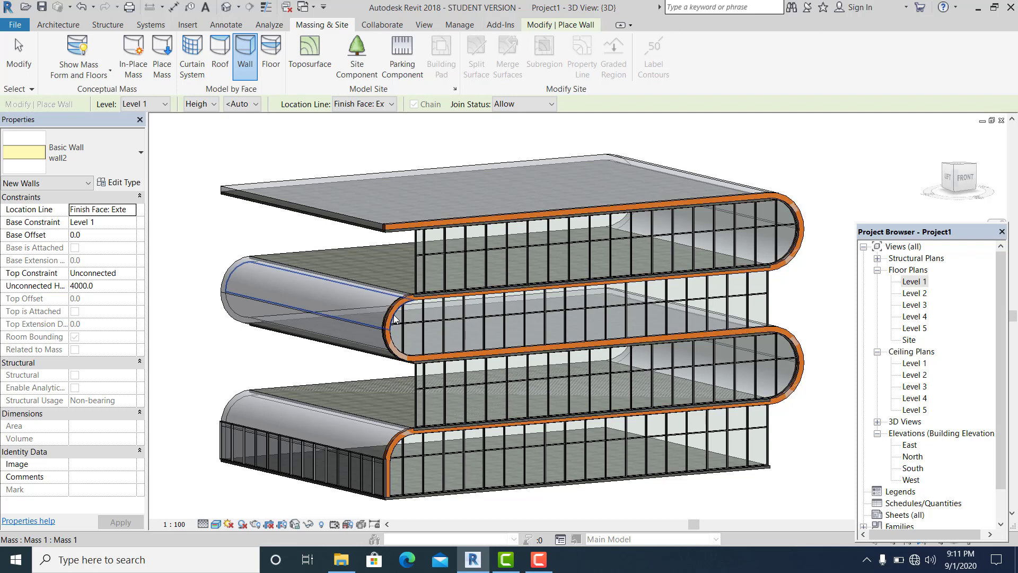
{"action": "left_click", "coordinate": [8, 67]}
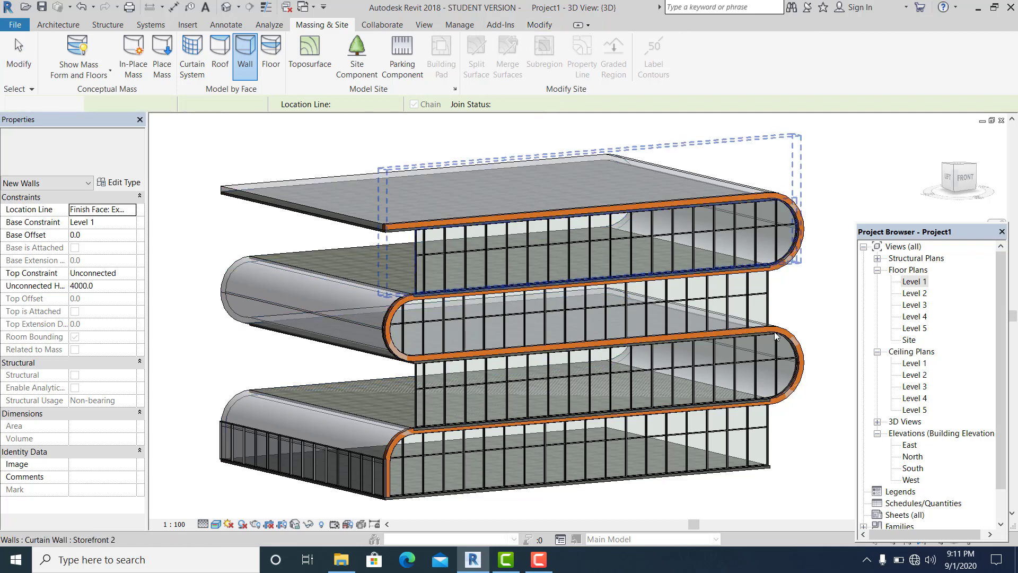
In the Site plan, set the front wall2 wall's distance from the central horizontal reference plane to 10 m, and return to the 3D view.
{"action": "left_click", "coordinate": [781, 199]}
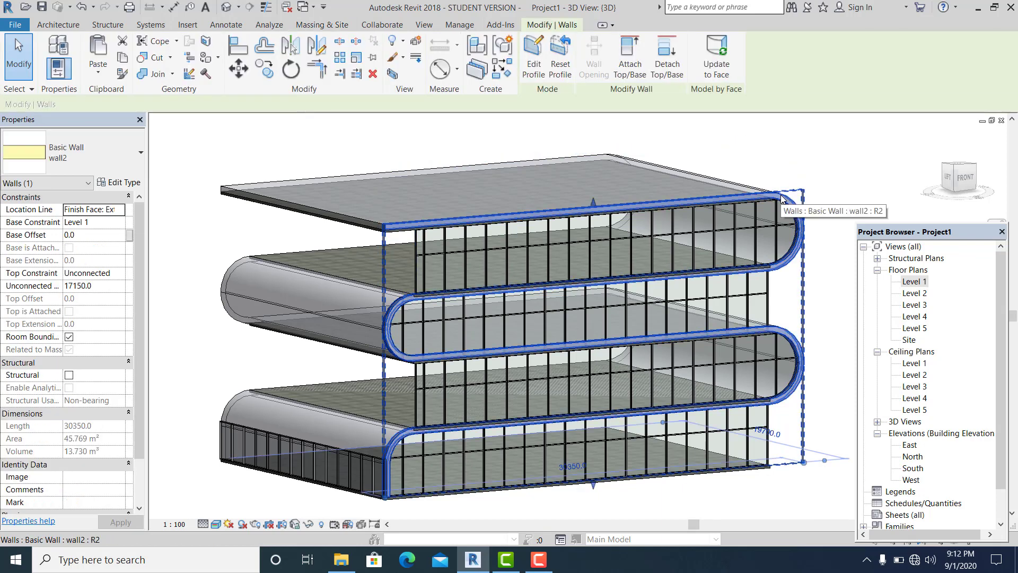
{"action": "double_click", "coordinate": [910, 340]}
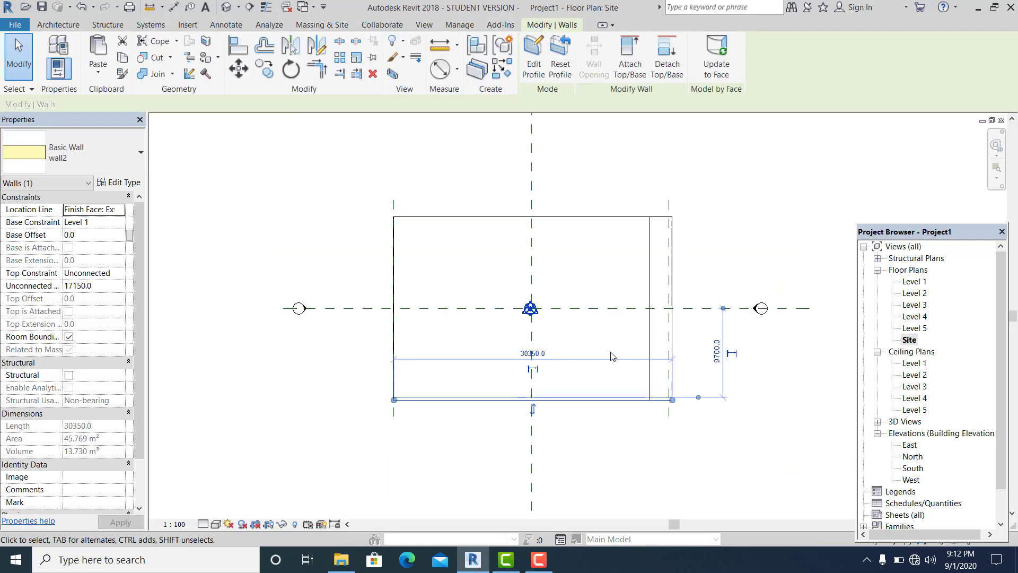
{"action": "left_click", "coordinate": [717, 351]}
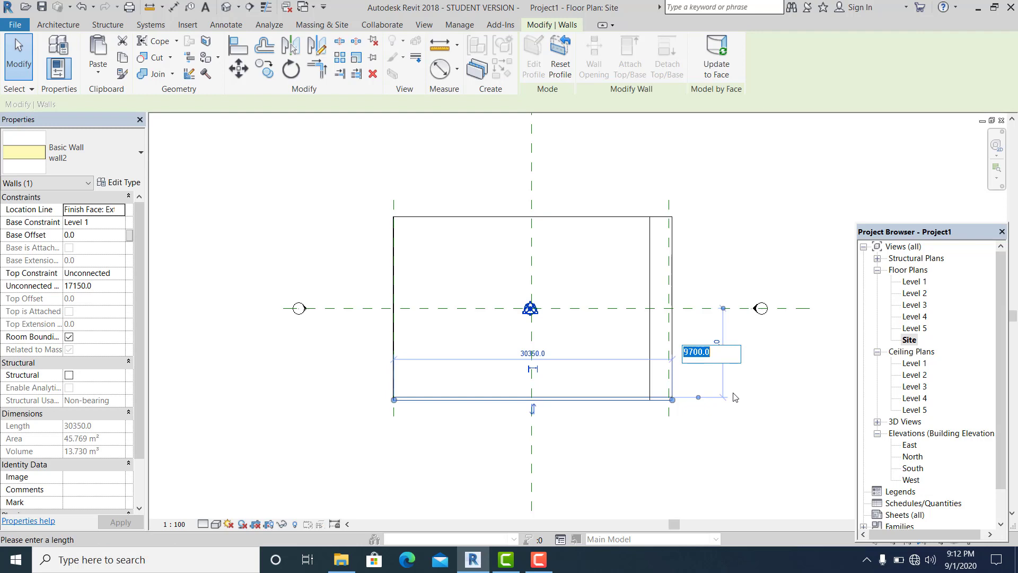
{"action": "type", "text": "10m"}
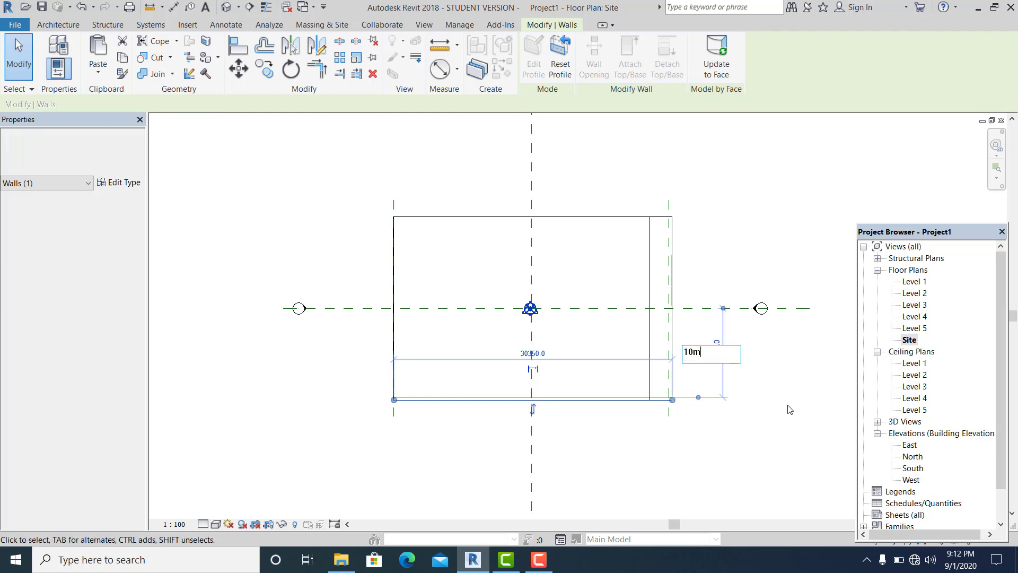
{"action": "key", "text": "Return"}
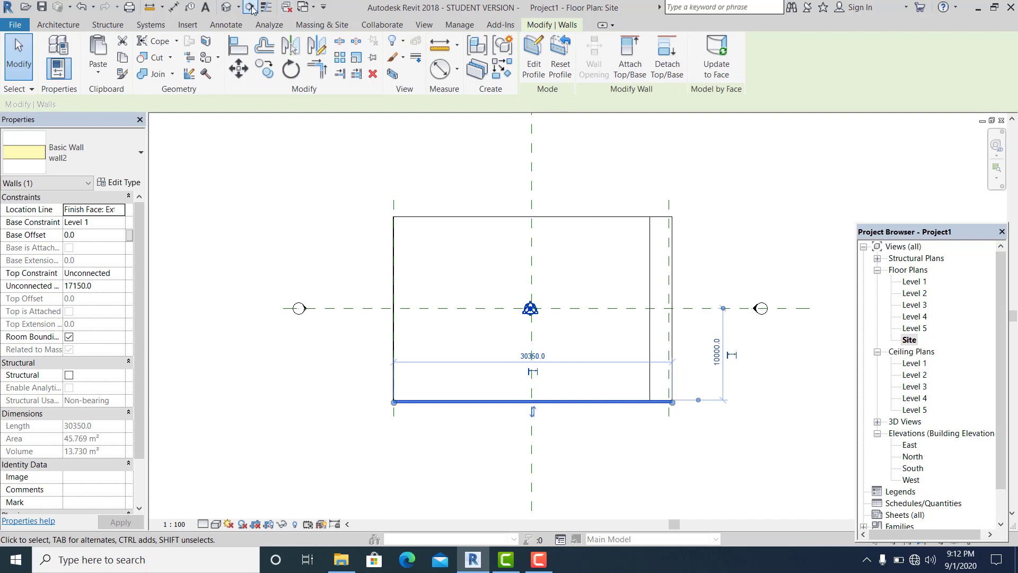
{"action": "left_click", "coordinate": [227, 7]}
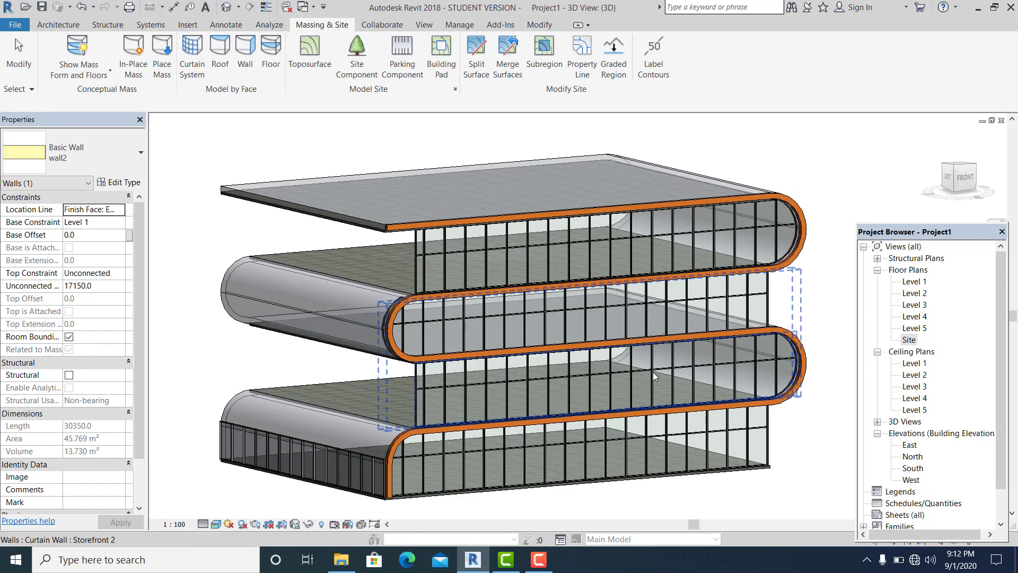
{"action": "key", "text": "Escape"}
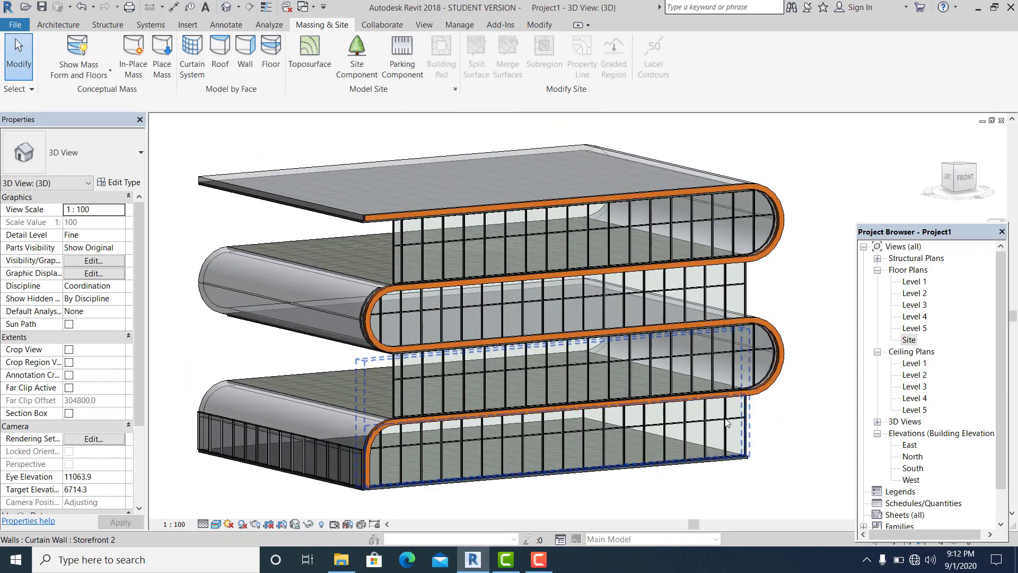
Examine the repositioned wall2 band against the front storefront curtain walls in 3D from slightly different angles.
{"action": "middle_click_drag", "start_coordinate": [727, 423], "coordinate": [785, 433], "text": "shift"}
{"action": "left_click", "coordinate": [790, 429]}
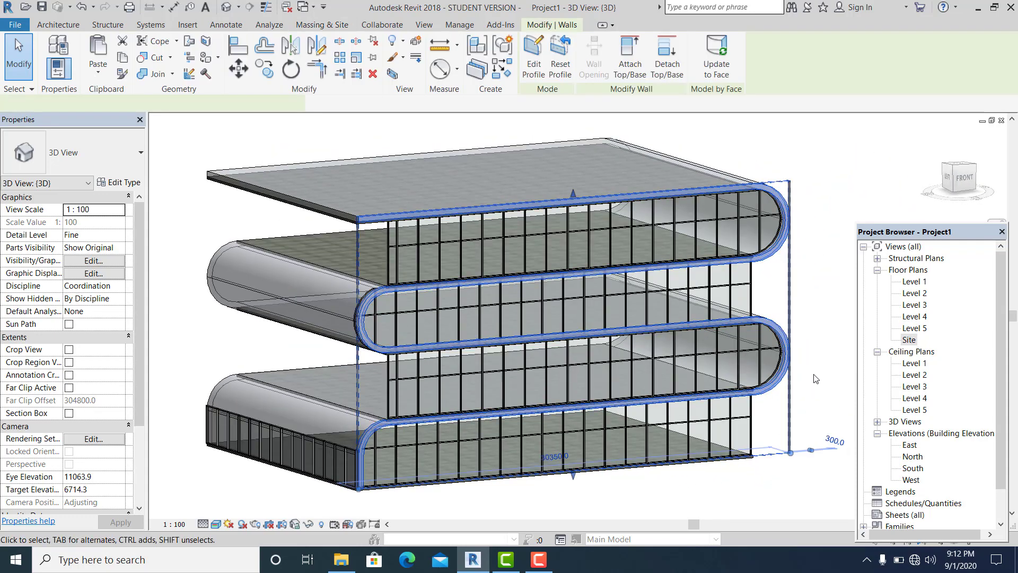
{"action": "left_click", "coordinate": [806, 380]}
{"action": "middle_click_drag", "start_coordinate": [764, 366], "coordinate": [801, 414], "text": "shift"}
{"action": "left_click", "coordinate": [801, 414]}
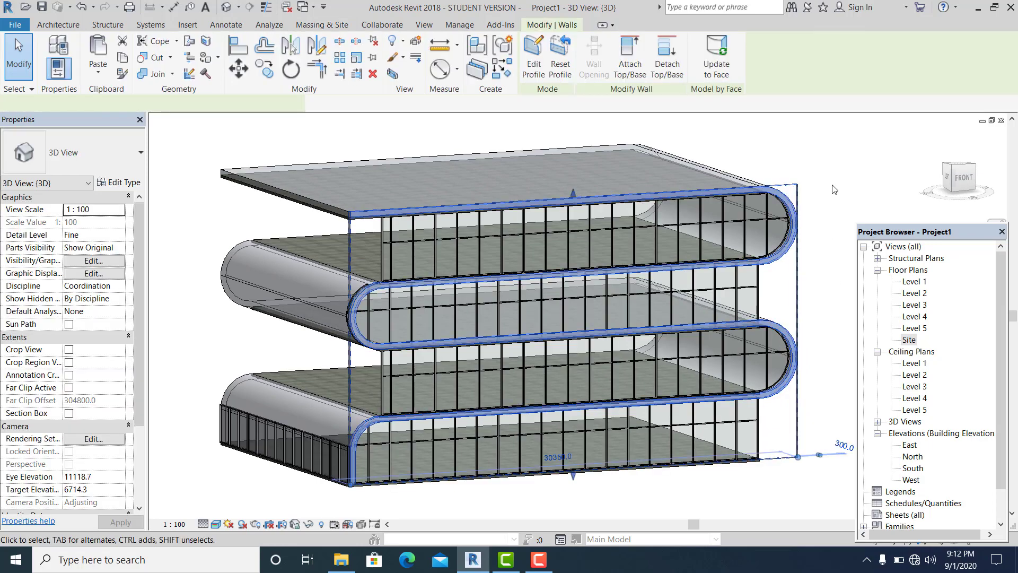
{"action": "left_click", "coordinate": [828, 207]}
{"action": "middle_click_drag", "start_coordinate": [793, 299], "coordinate": [799, 311]}
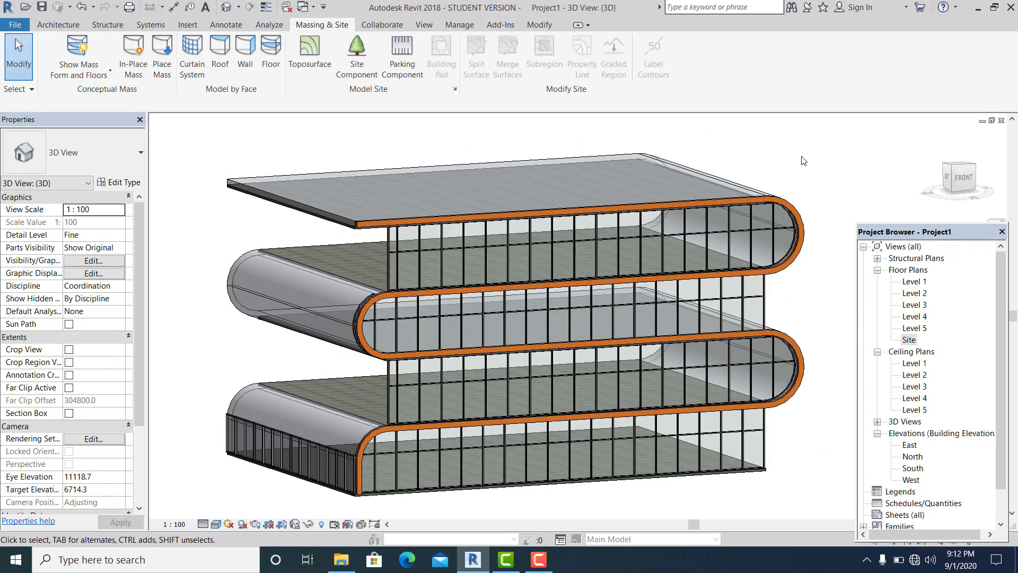
{"action": "left_click", "coordinate": [744, 145]}
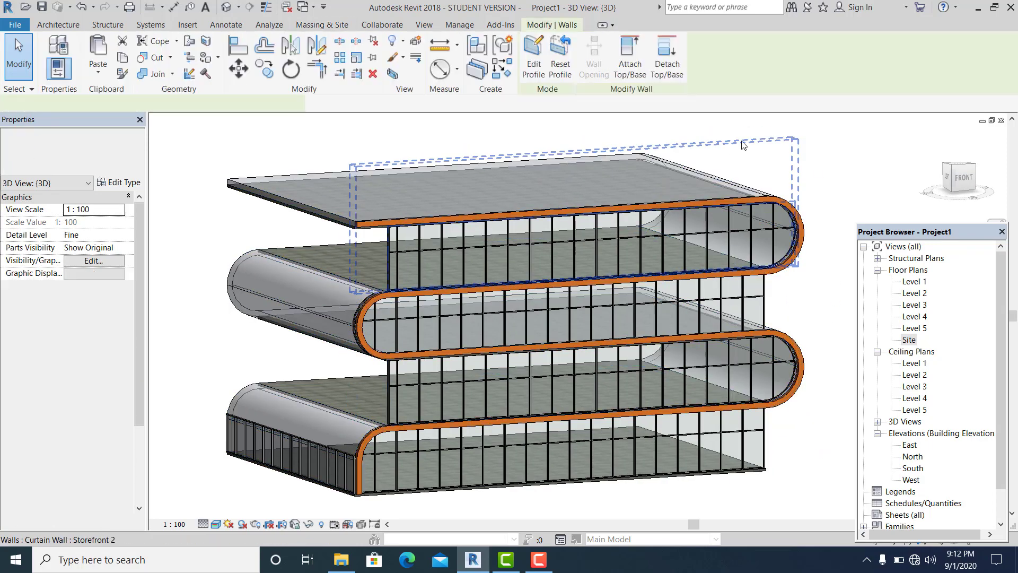
{"action": "left_click", "coordinate": [831, 159]}
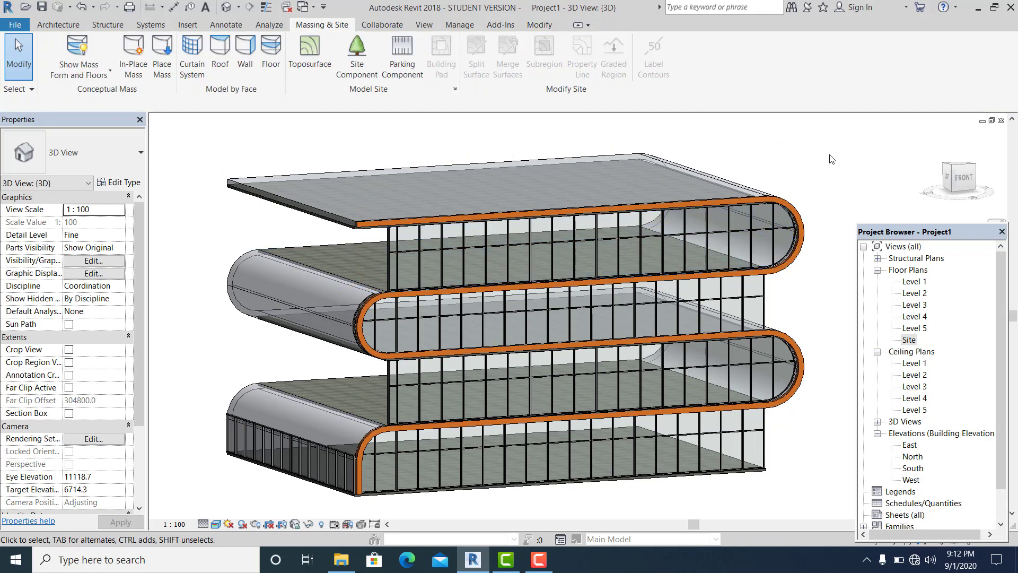
{"action": "middle_click_drag", "start_coordinate": [831, 159], "coordinate": [838, 156]}
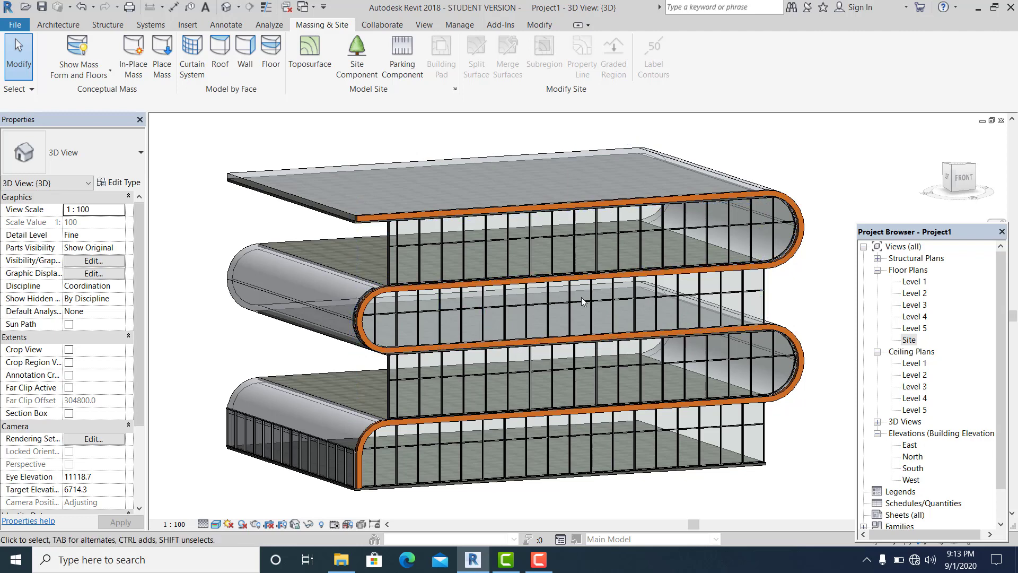
{"action": "middle_click_drag", "start_coordinate": [766, 158], "coordinate": [765, 162]}
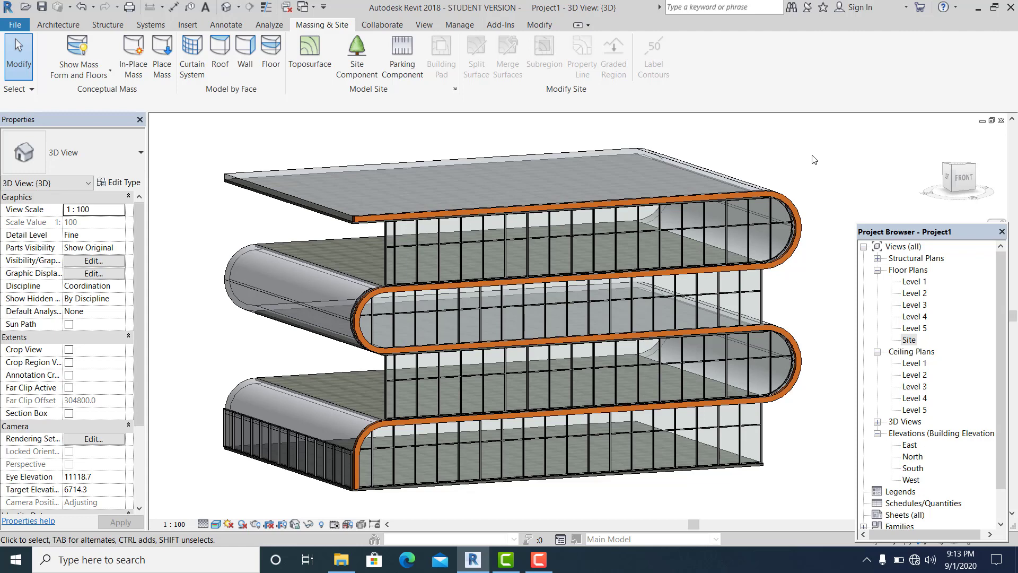
{"action": "middle_click_drag", "start_coordinate": [814, 159], "coordinate": [812, 163]}
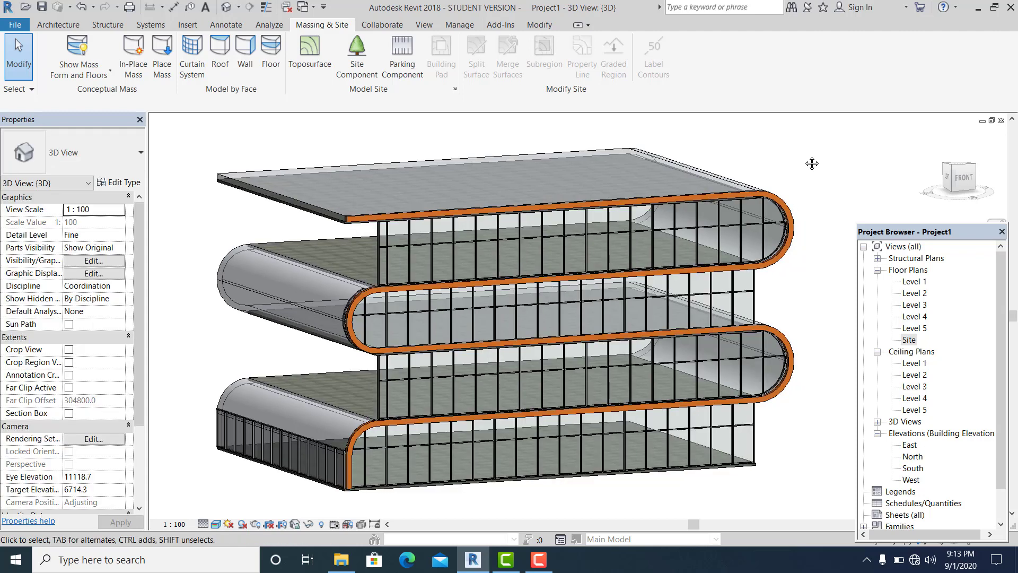